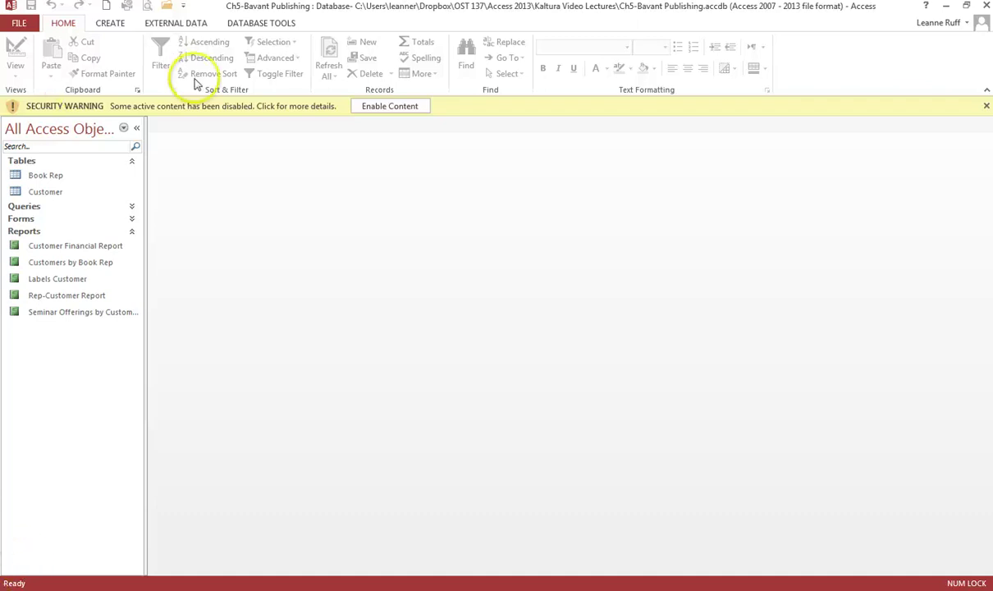
Enable the blocked active content in the Bavant Publishing database.
click(391, 108)
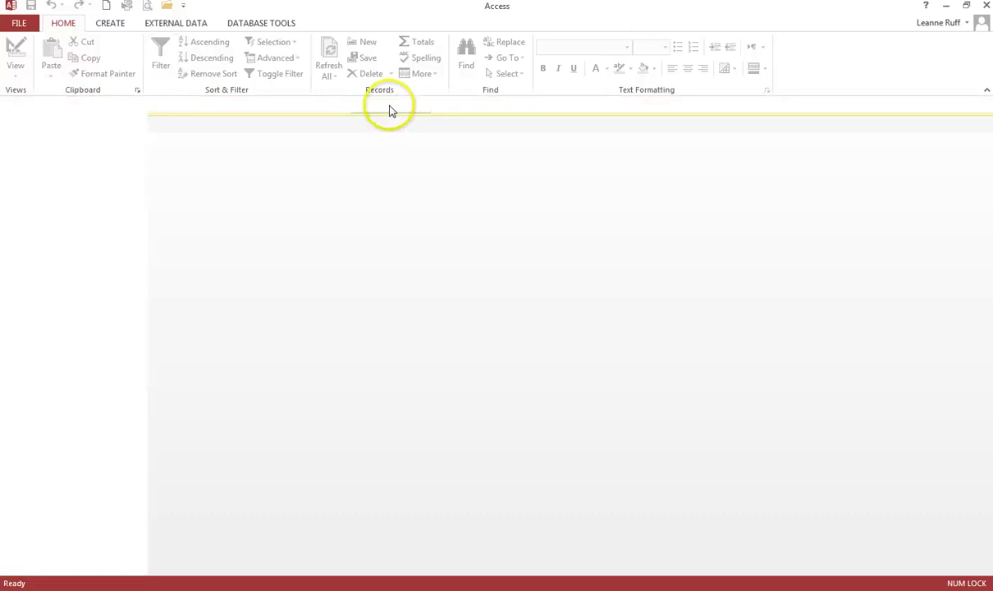
click(316, 275)
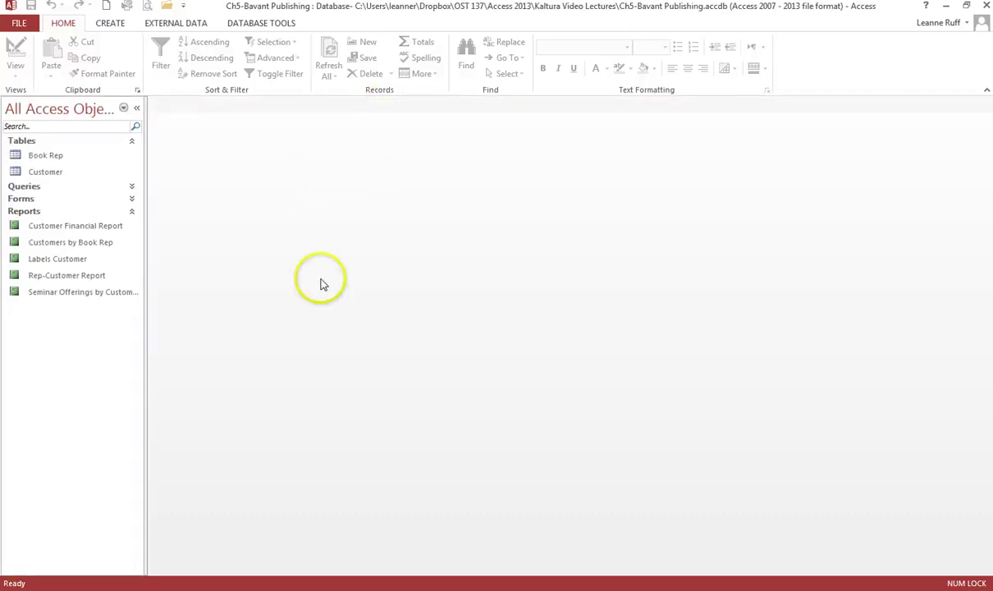
click(221, 407)
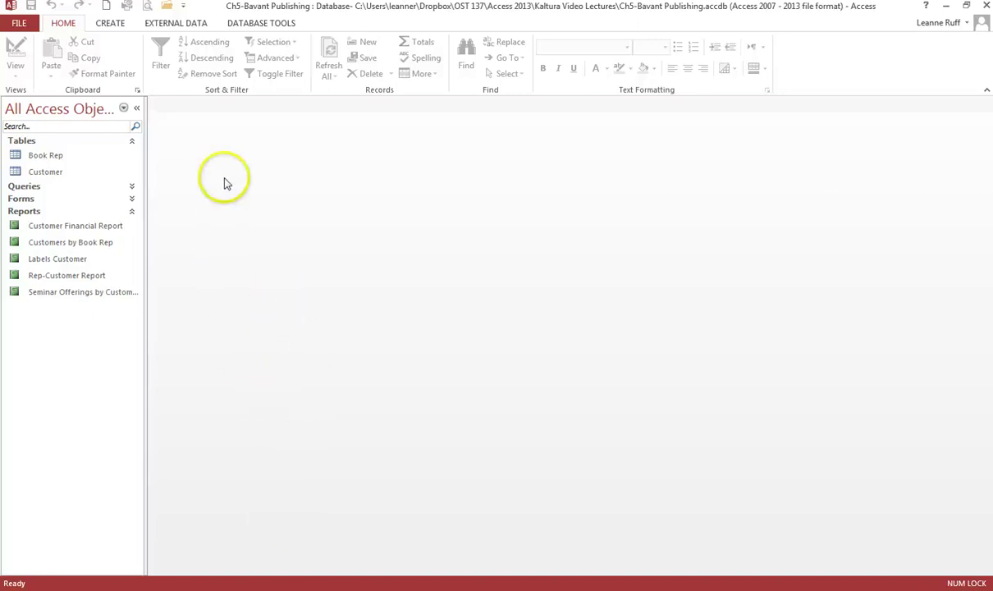
Create a new table in Design view and add a Seminar Code field with the Short Text data type.
click(112, 25)
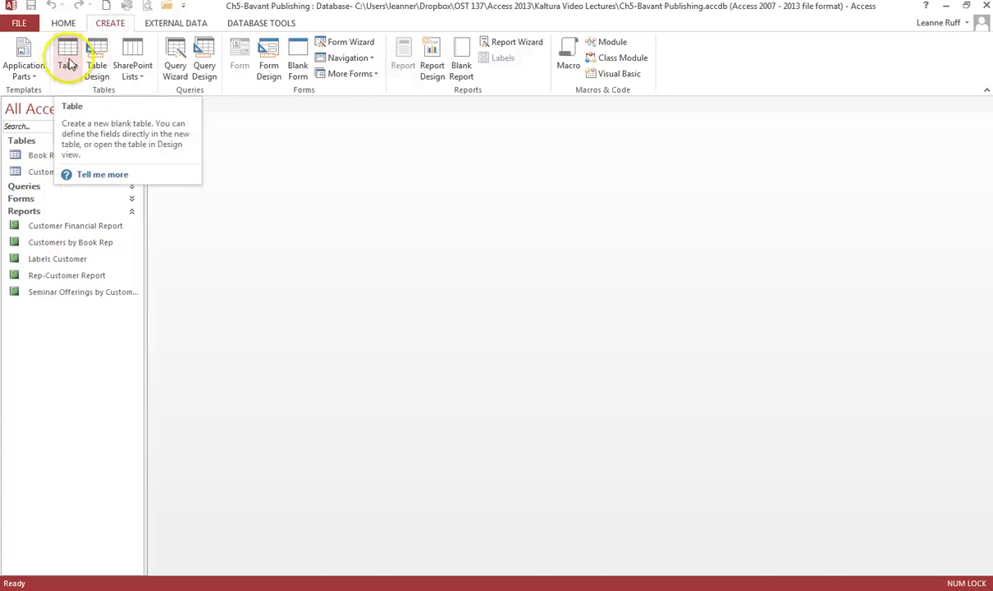
click(96, 59)
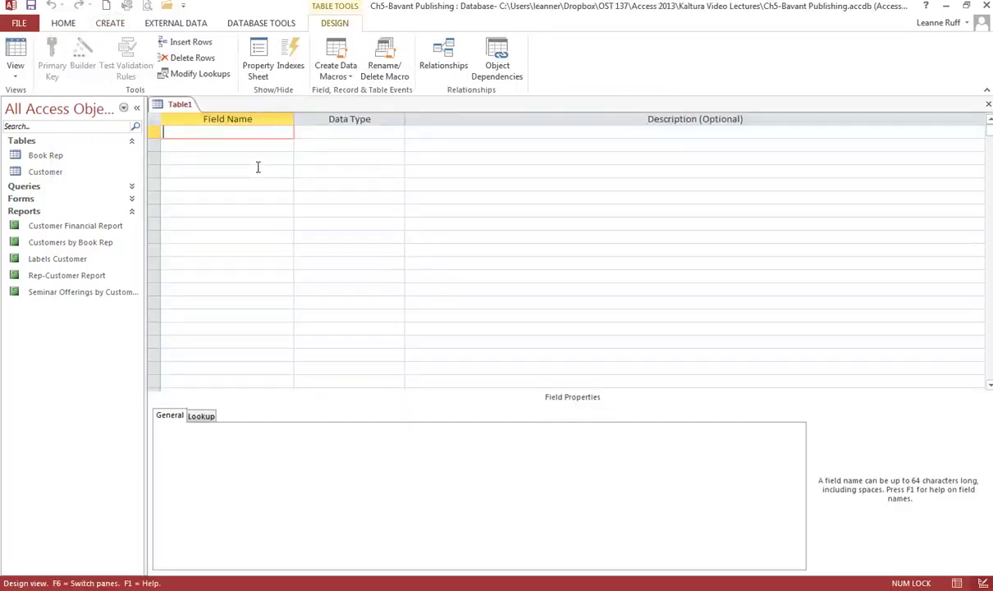
text(Seminar Code)
key(Tab)
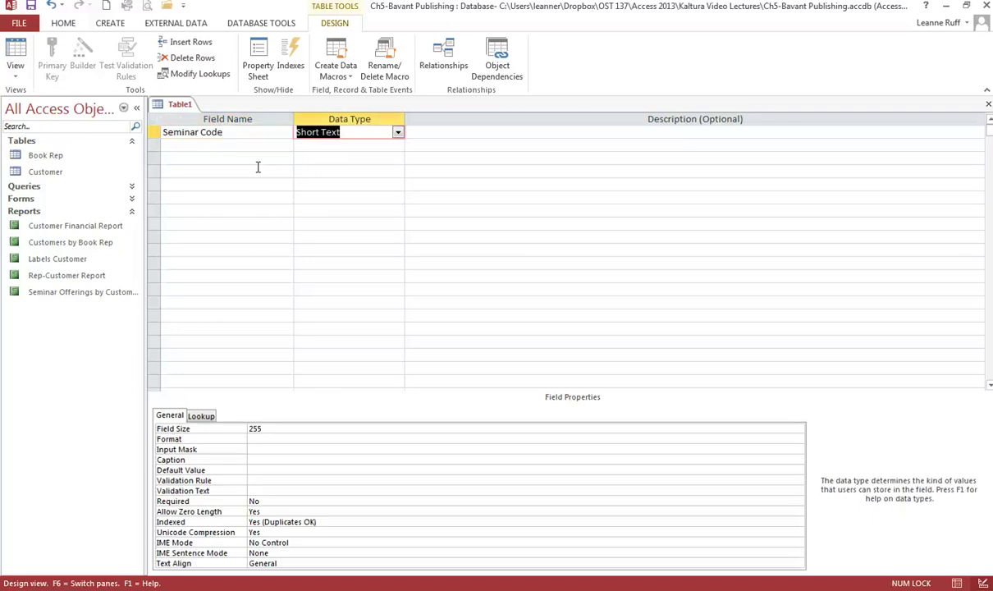
text(Sh)
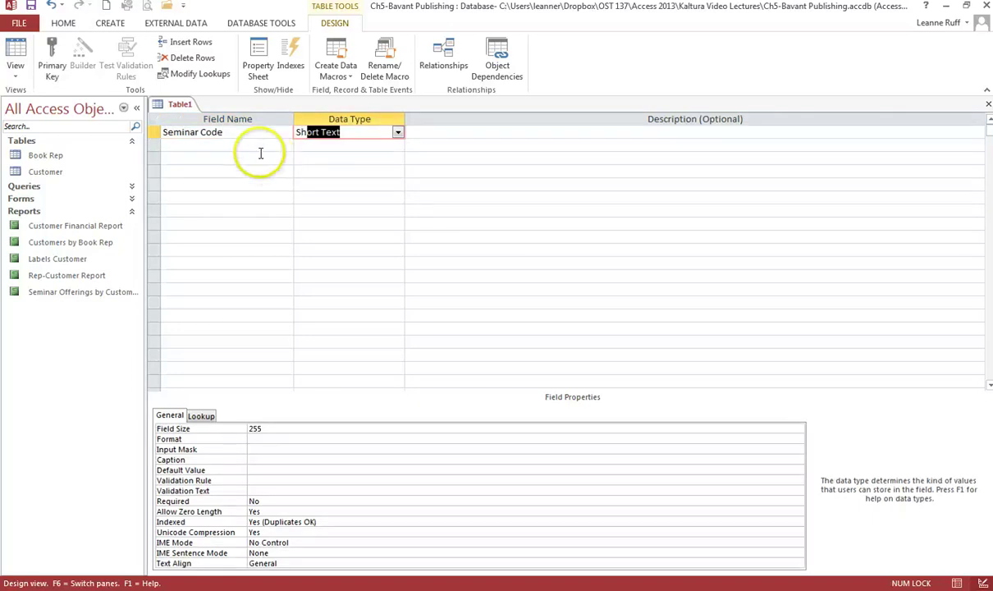
Set the Seminar Code field size to 3 and enter PK as its description.
click(302, 425)
click(237, 423)
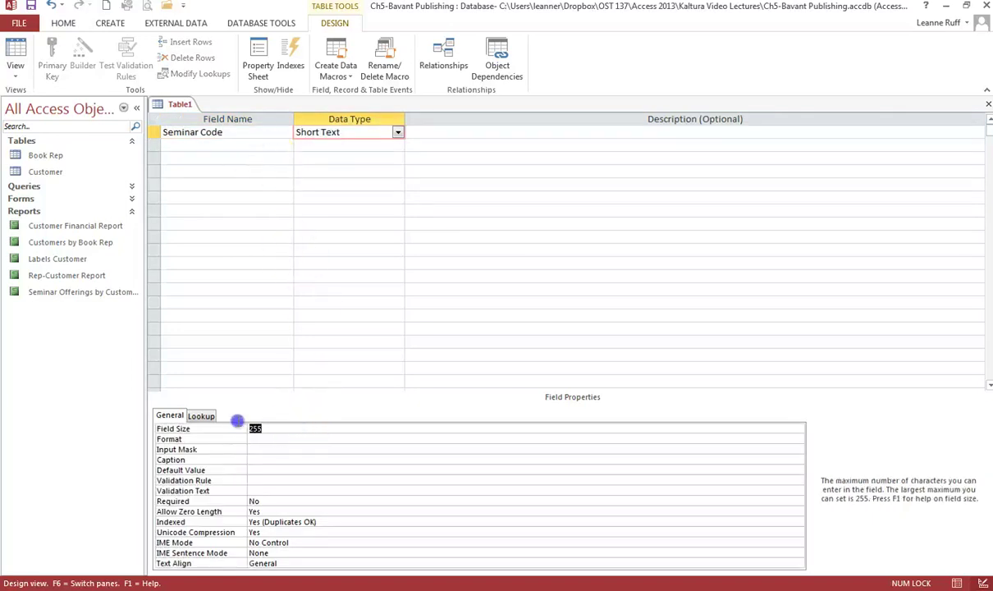
text(3)
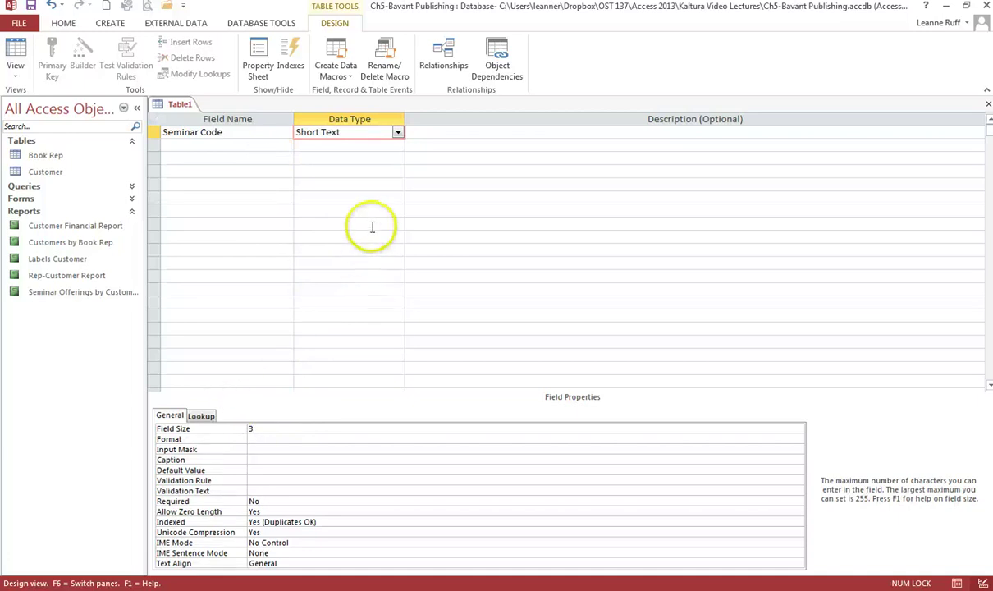
click(435, 135)
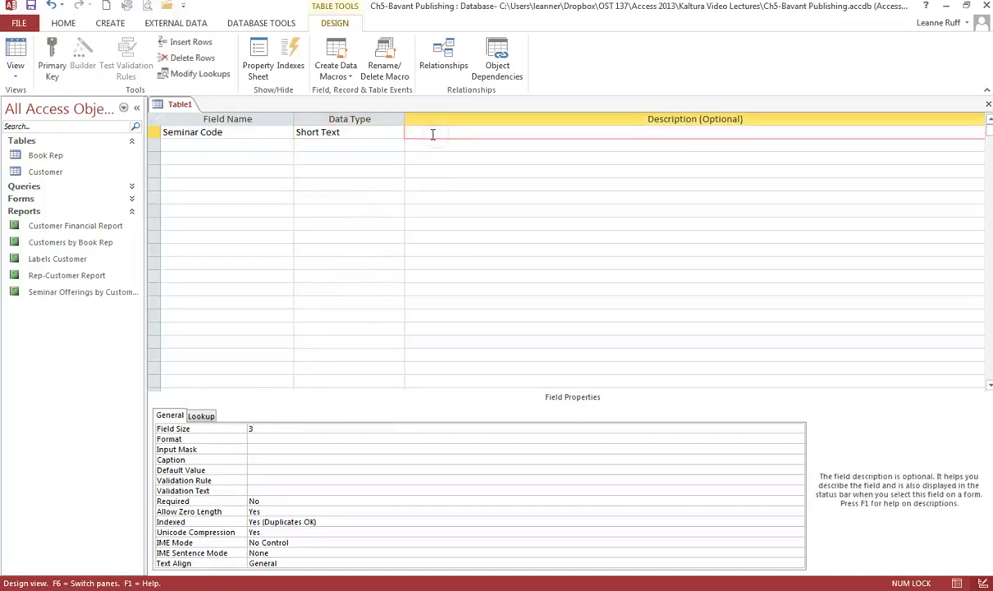
text(PK)
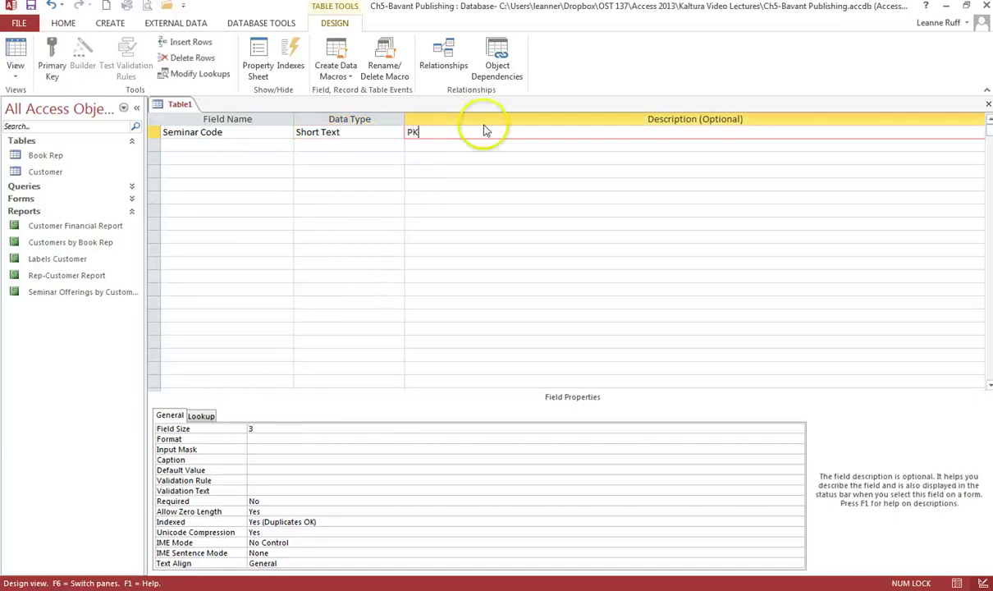
Add a Seminar Description field as Short Text with a field size of 50.
click(260, 142)
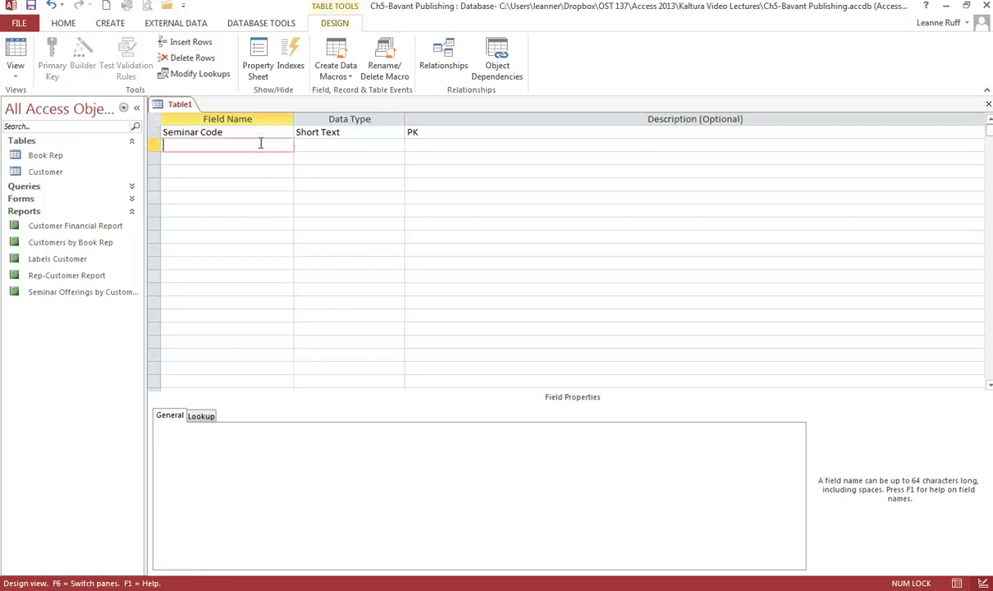
text(Seminar Description)
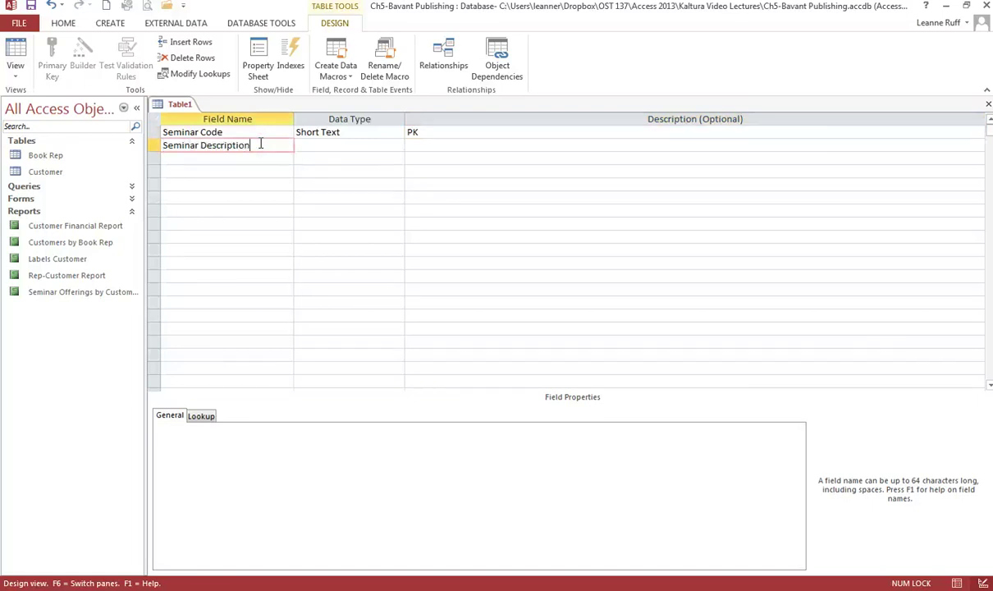
key(Tab)
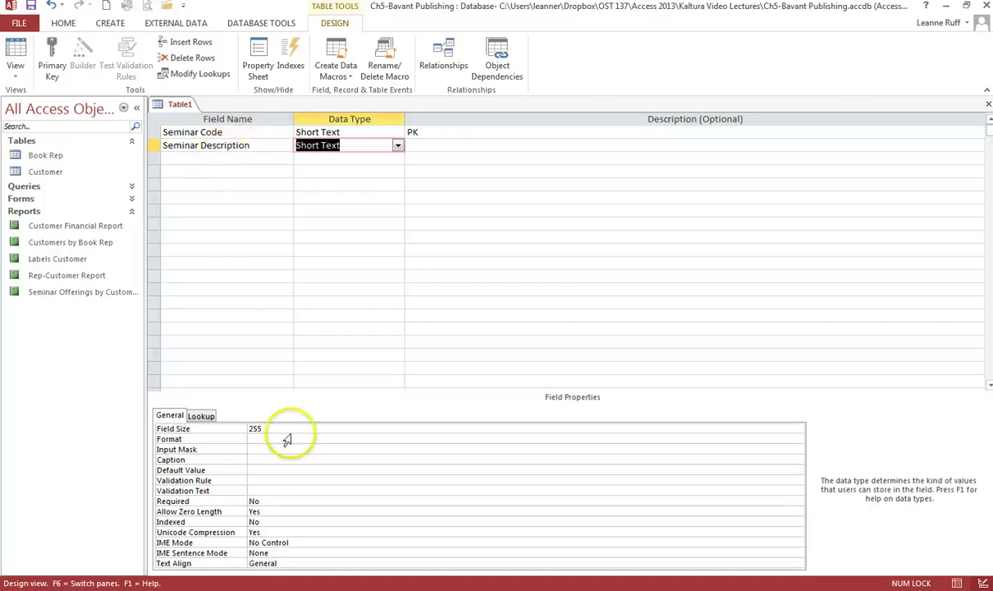
click(237, 426)
text(50)
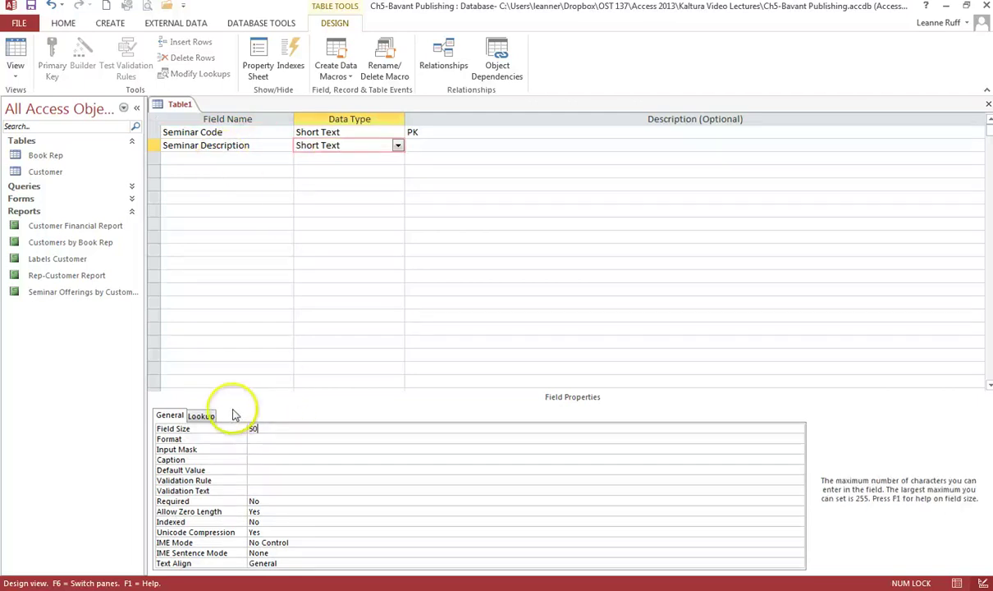
Add an Hours field below Seminar Description with the Number data type.
click(221, 160)
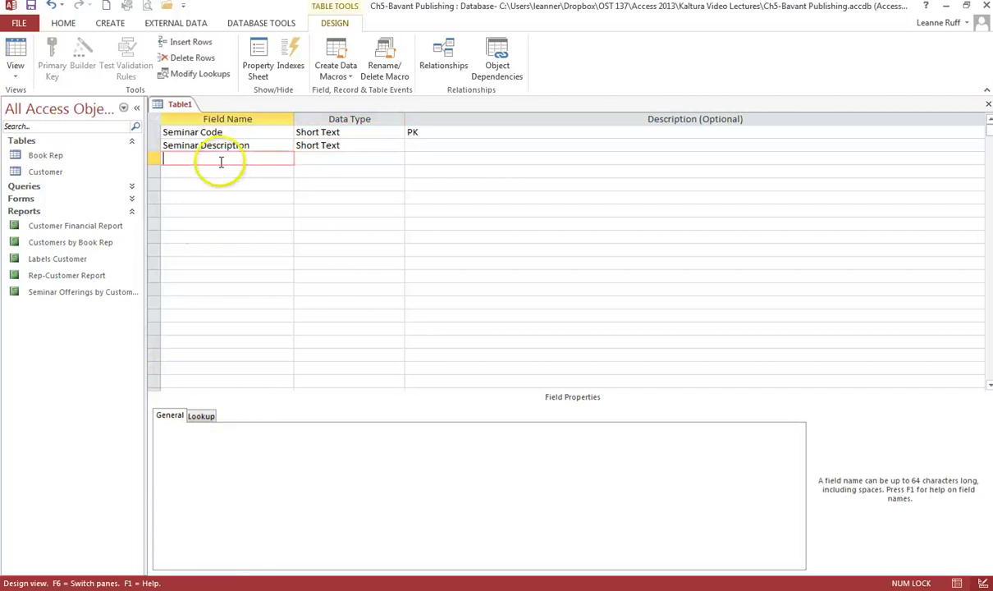
text(HOur)
key(BackSpace)
key(BackSpace)
key(BackSpace)
text(ours)
key(Tab)
text(N)
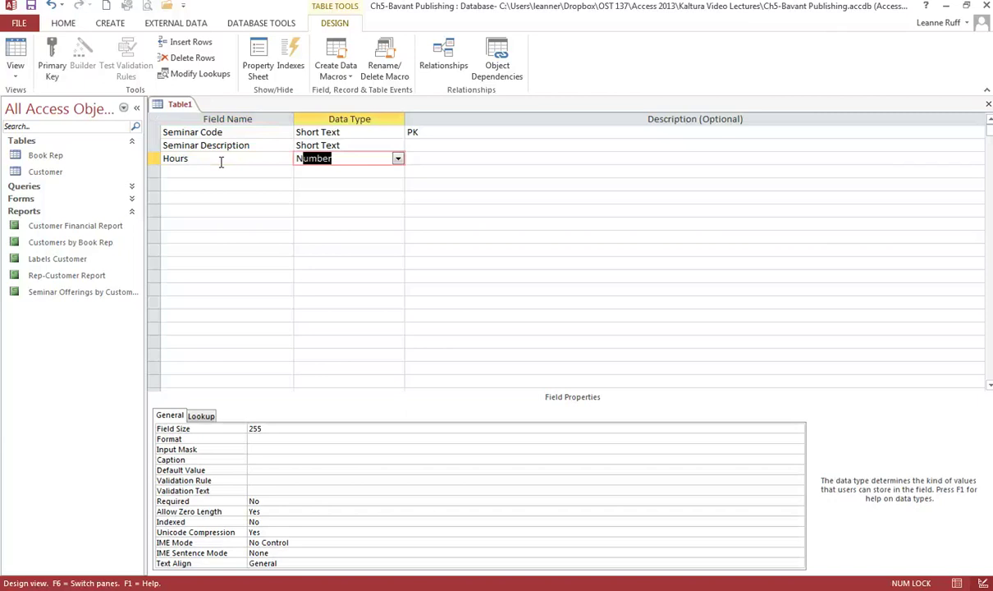
Set the Hours field size to Integer.
click(292, 439)
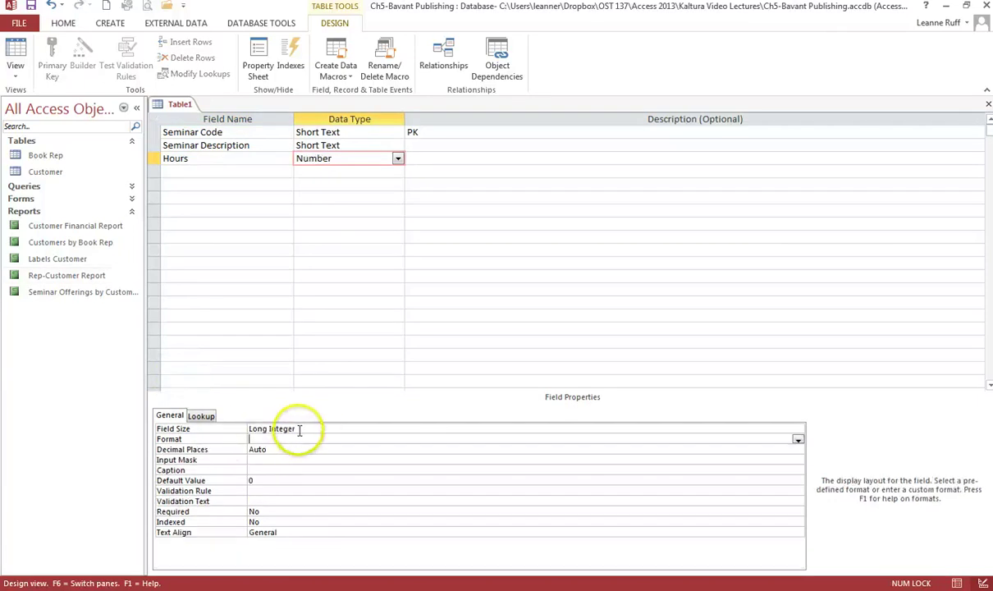
click(320, 428)
click(797, 428)
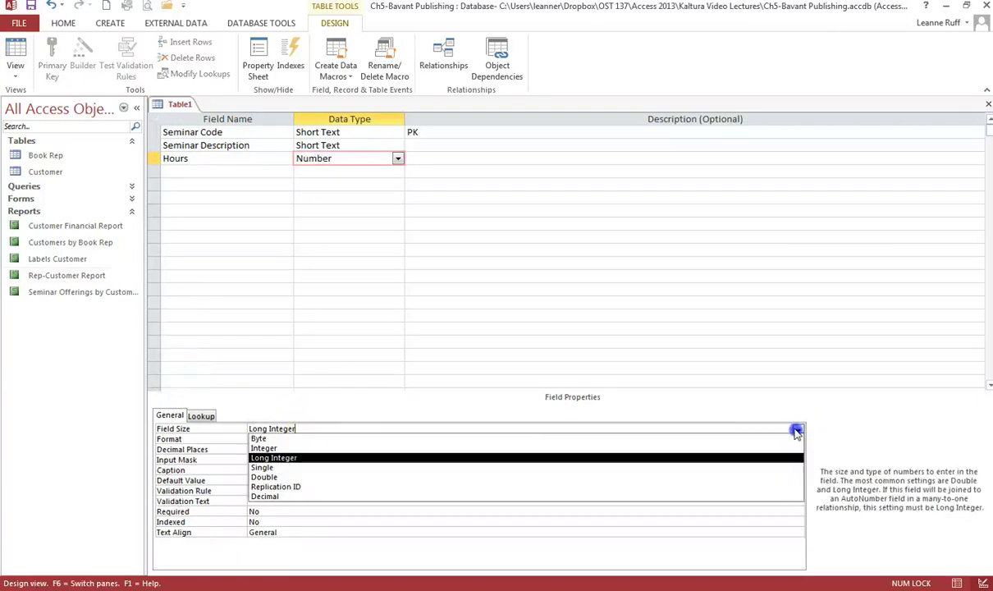
click(362, 448)
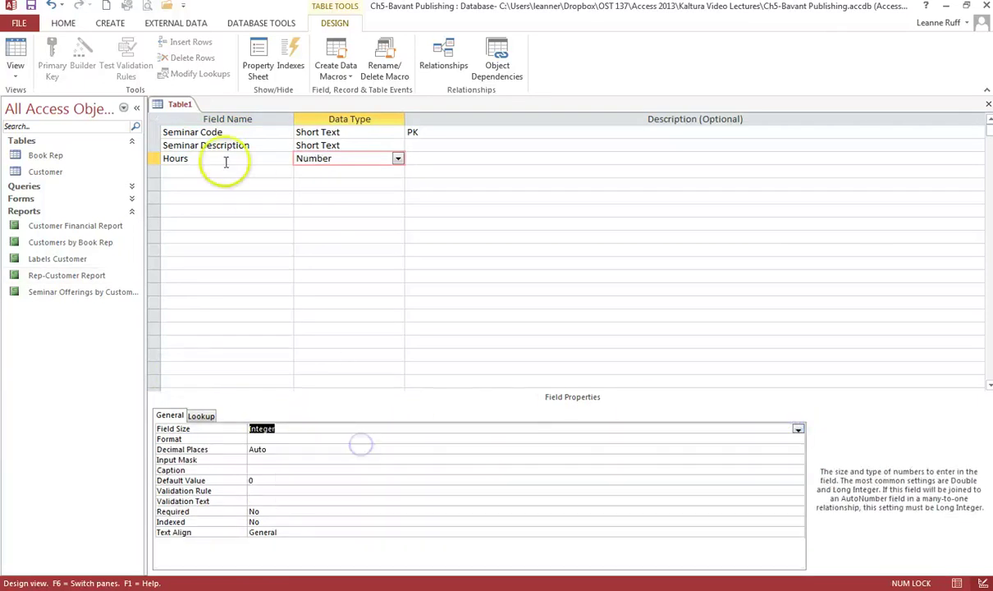
Add an Increments field below Hours with the Number data type and the Integer field size.
click(209, 171)
text(I)
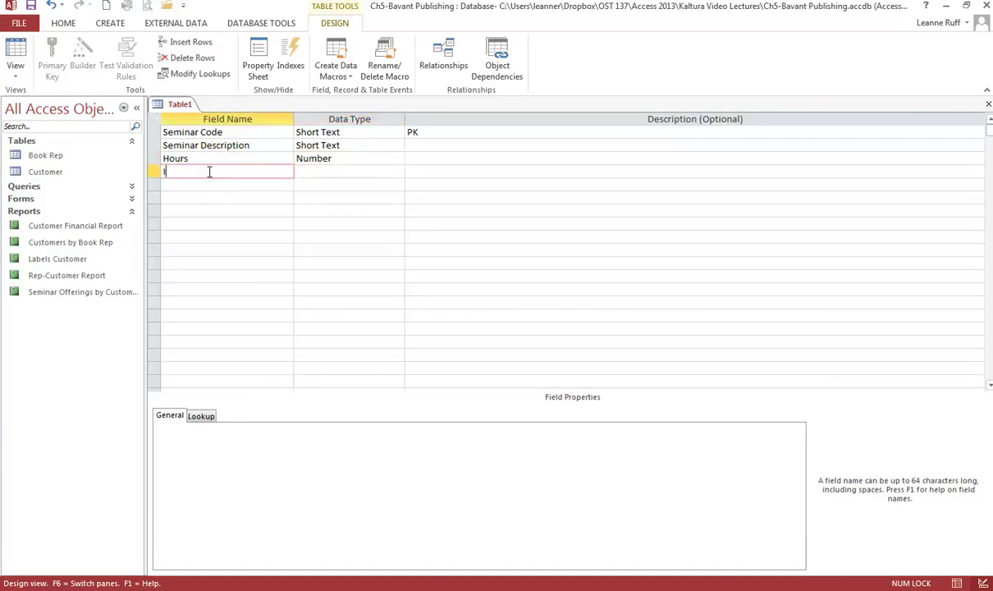
text(ncrements)
key(Tab)
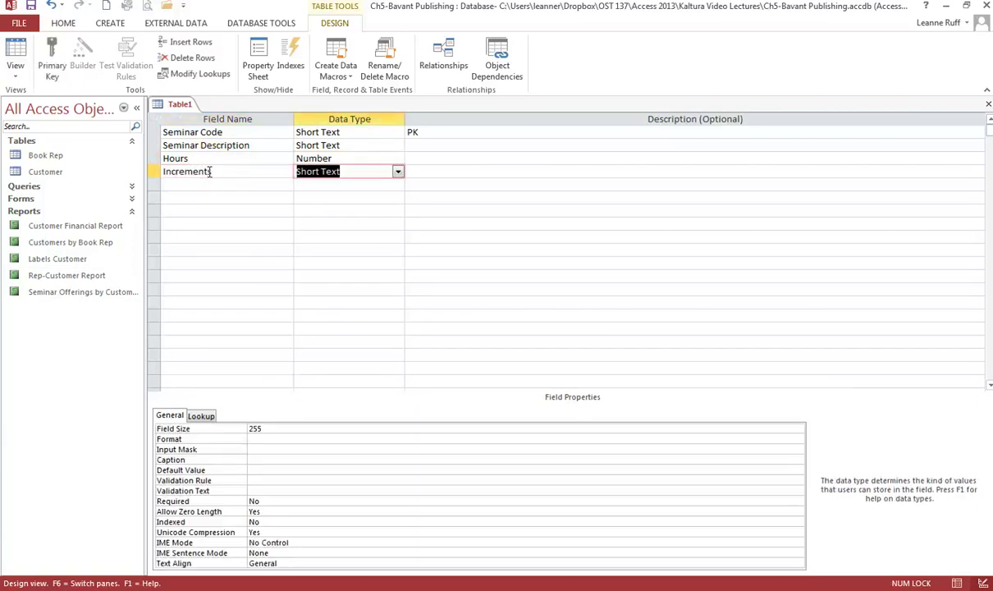
text(Number)
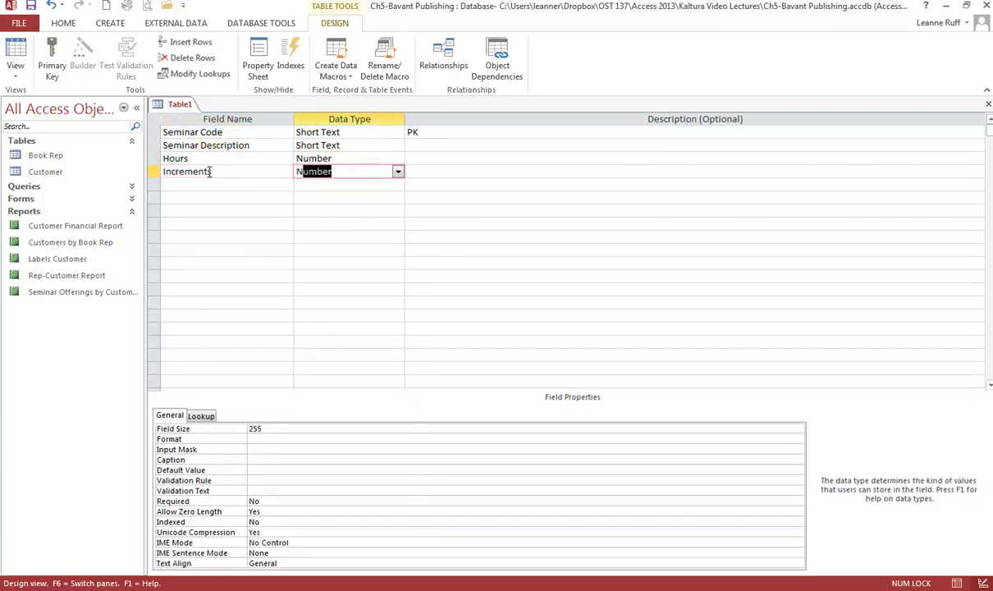
click(272, 428)
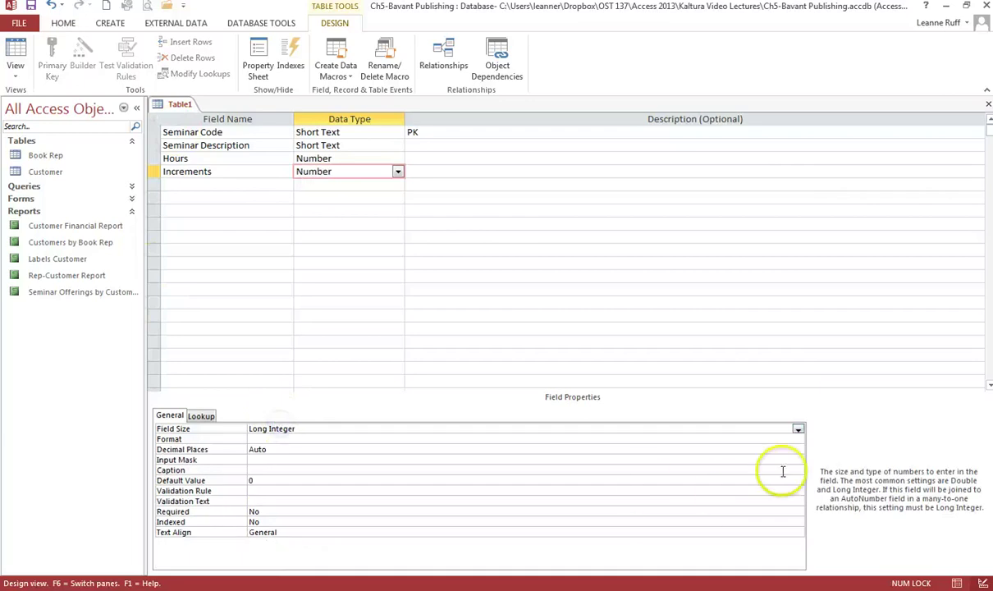
click(796, 429)
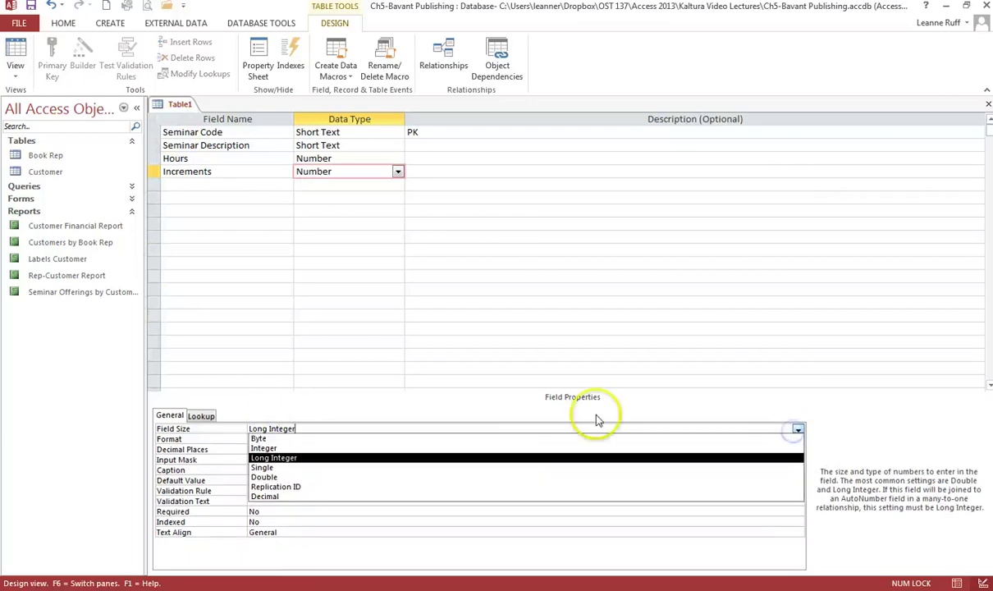
click(539, 450)
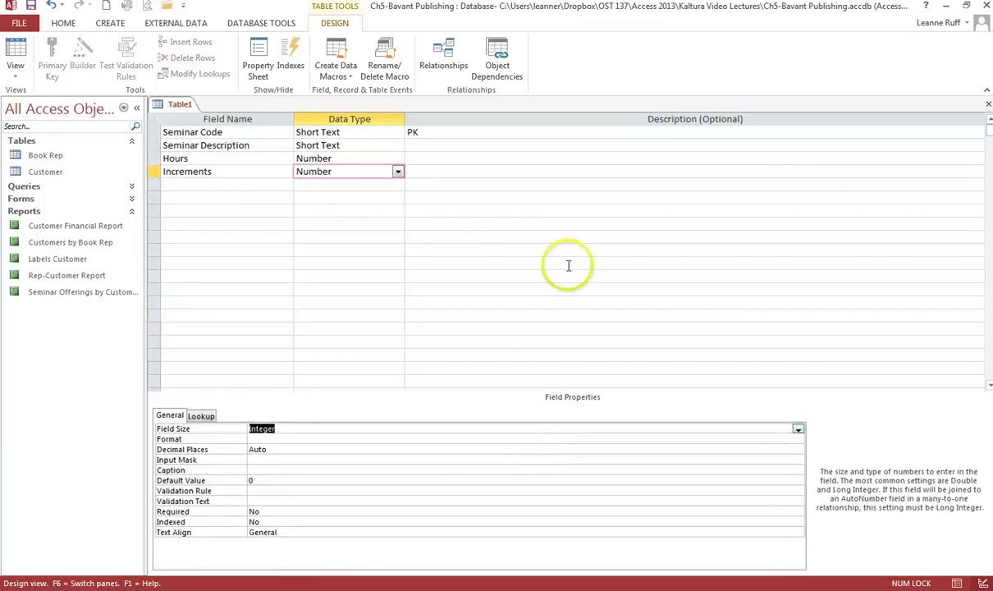
Make Seminar Code the primary key of the new table.
click(152, 131)
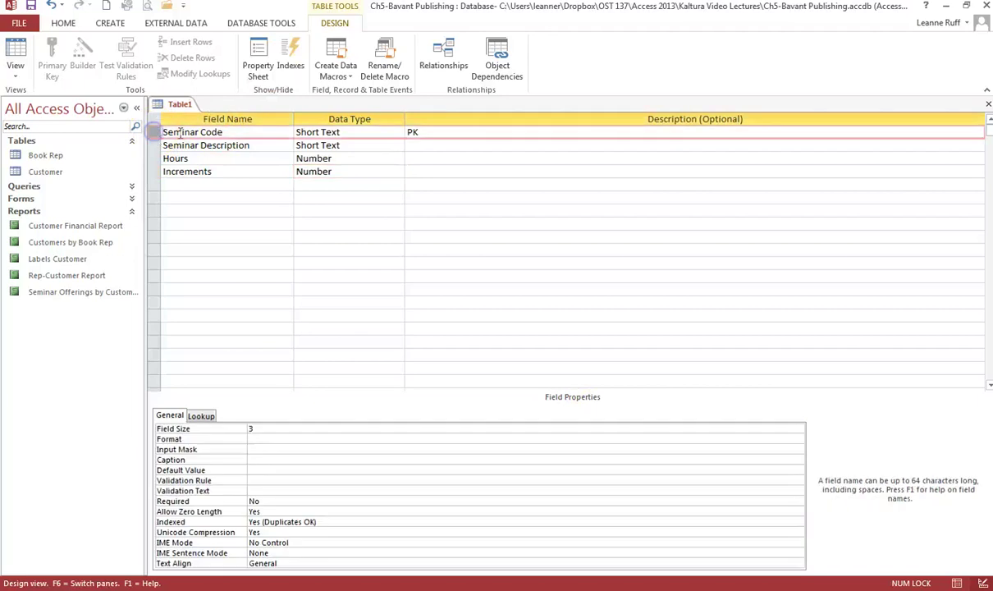
click(51, 54)
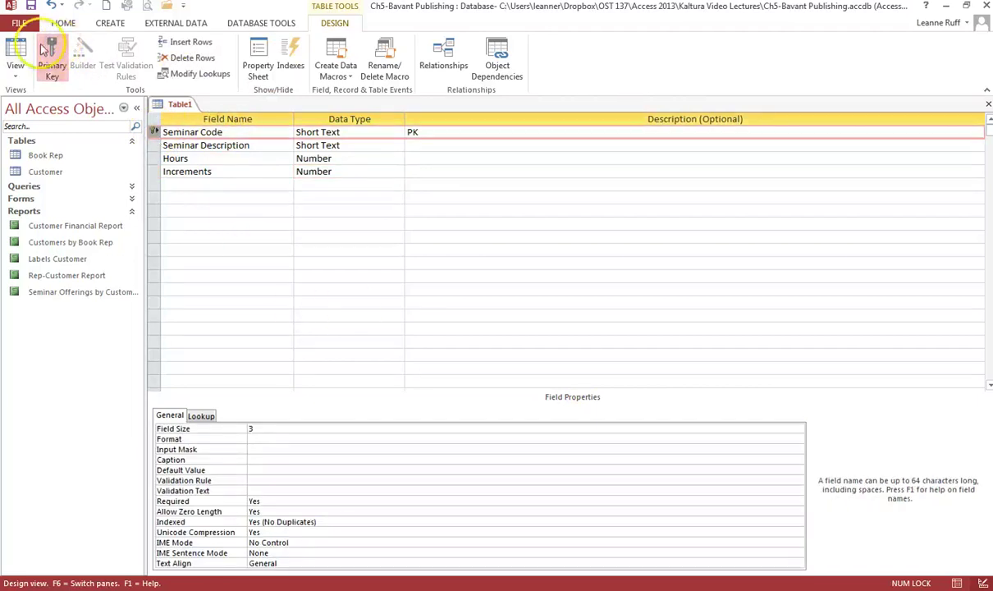
Save the table under the name Seminar and close it.
click(31, 6)
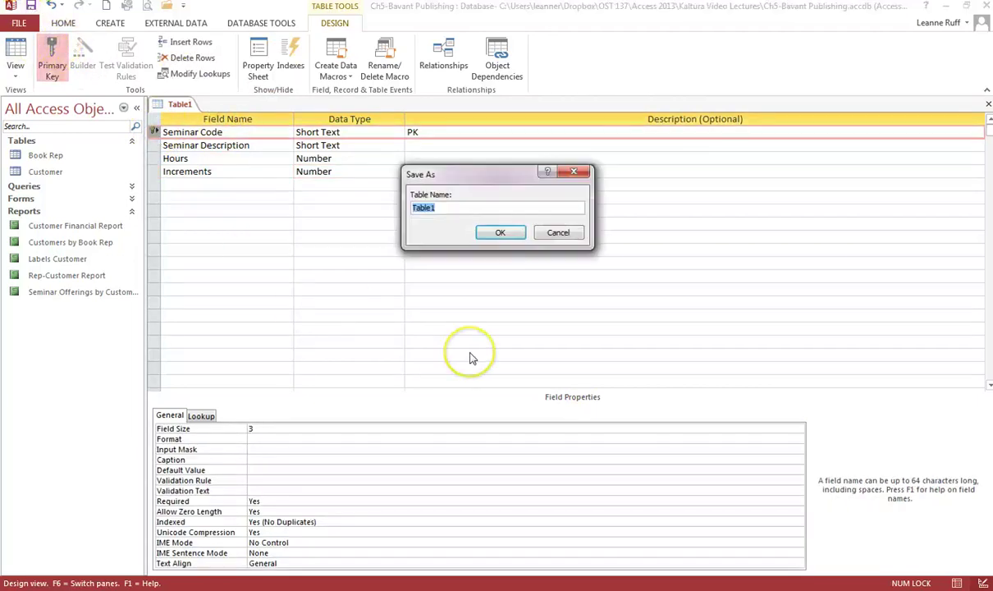
text(Seminar)
key(Return)
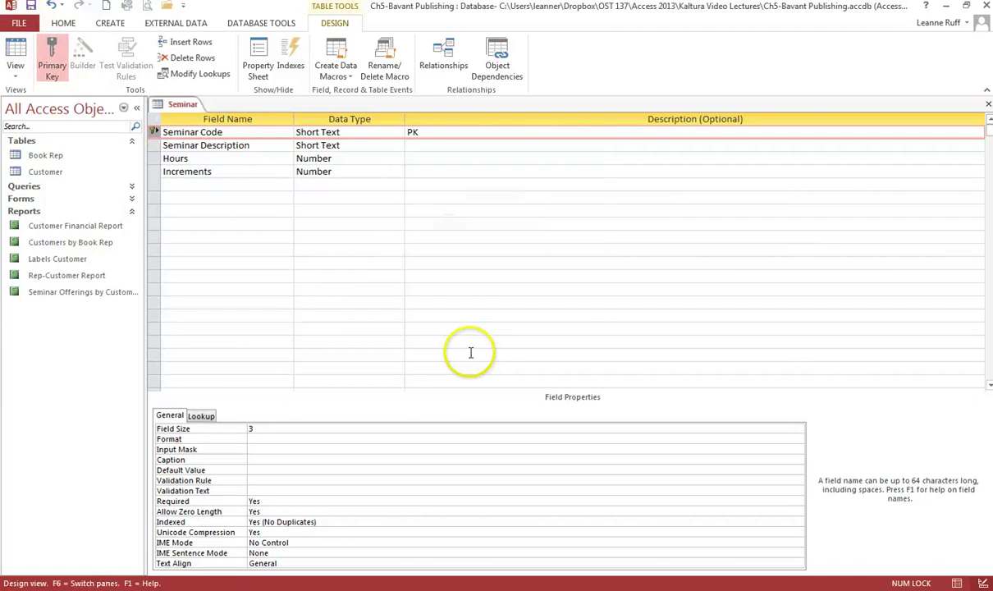
click(987, 109)
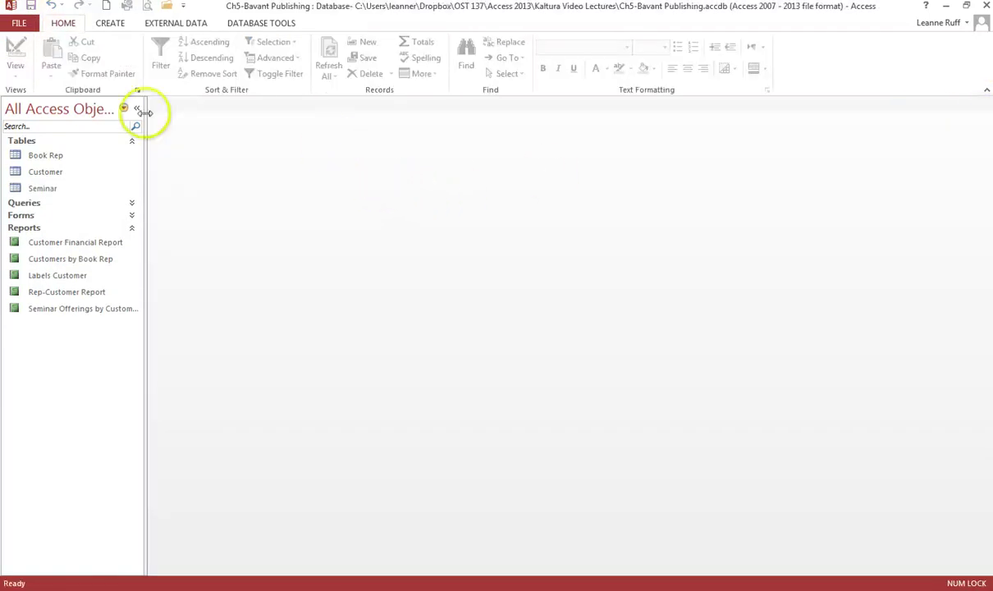
Create another table in Design view and add a Customer Number field, keeping the Short Text data type.
click(111, 23)
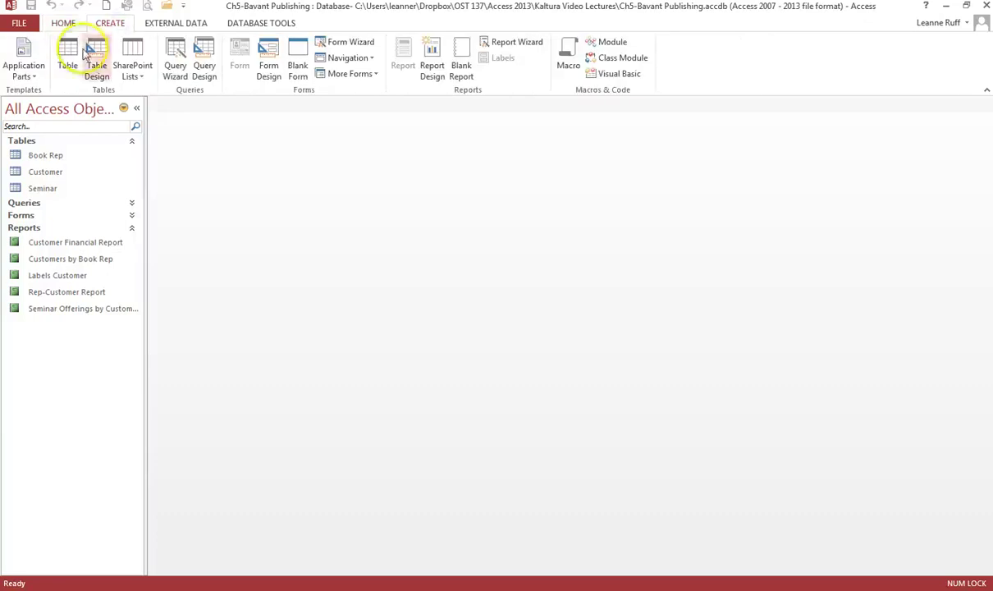
click(95, 57)
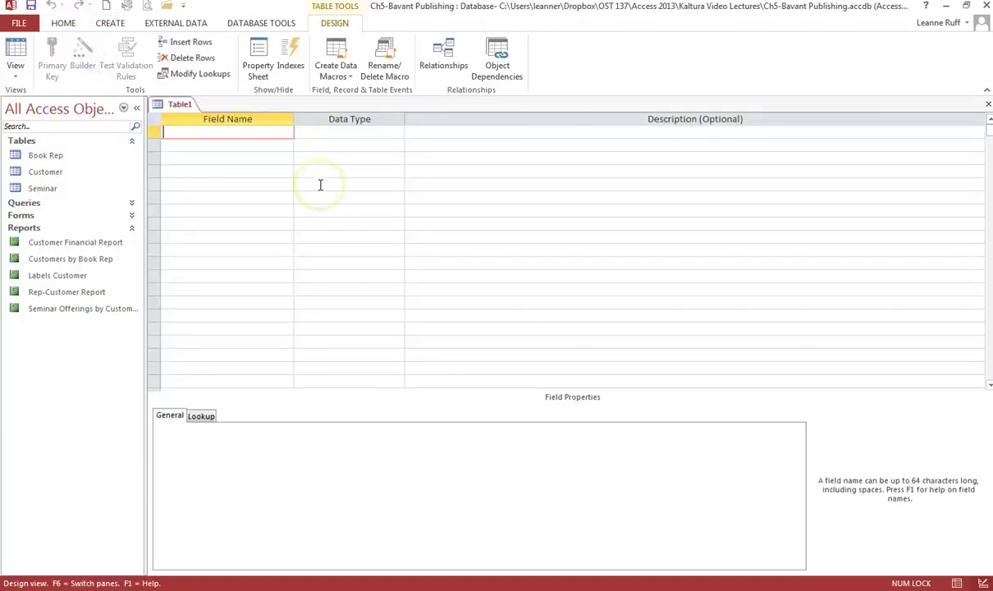
text(Customer Number)
key(Tab)
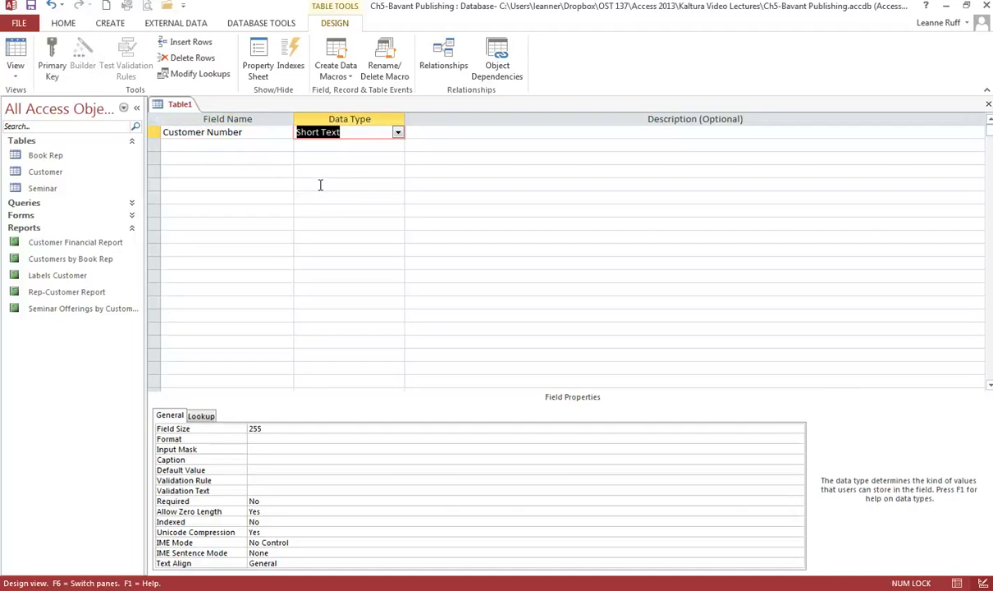
Set the Customer Number field size to 5 and enter Part of PK as its description.
click(257, 428)
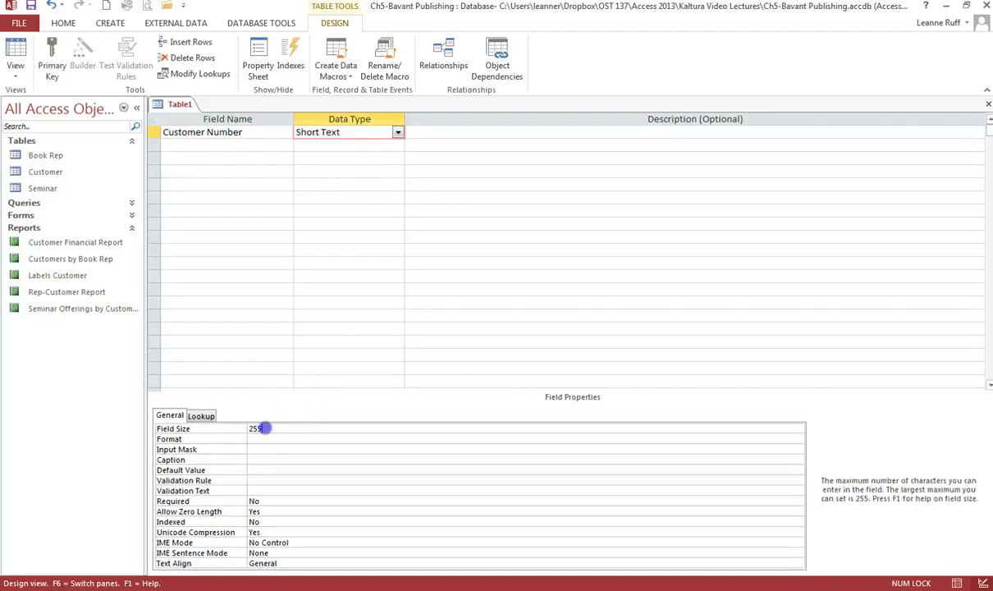
text(5)
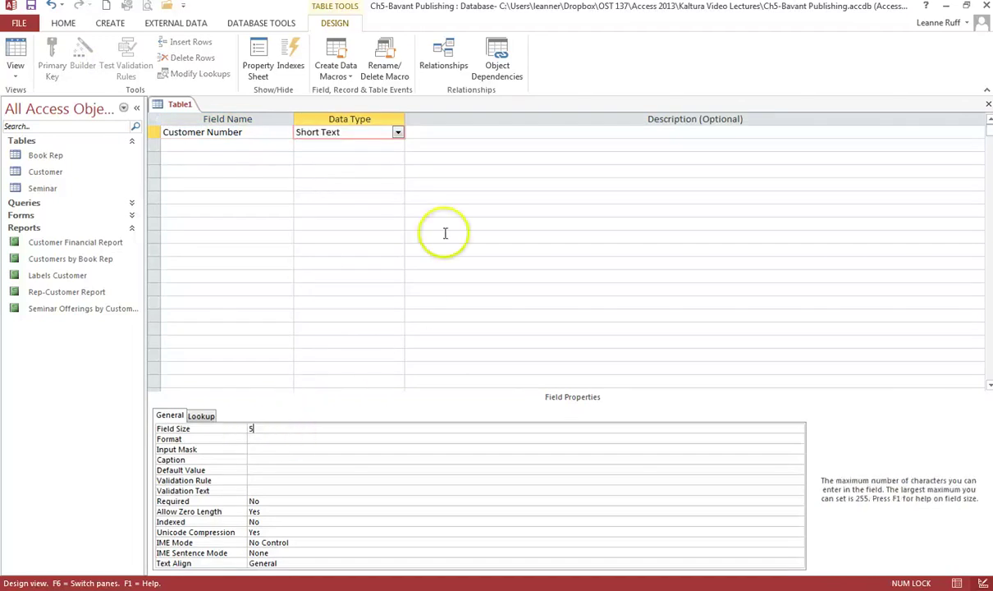
click(427, 136)
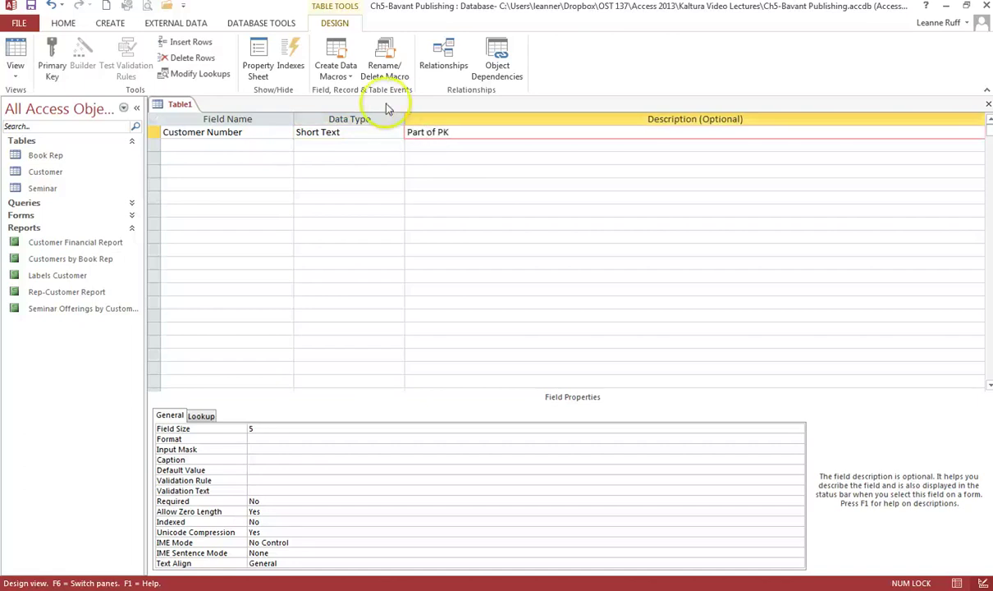
Add a Seminar Code field as Short Text with field size 3 and the description Part of PK.
click(262, 144)
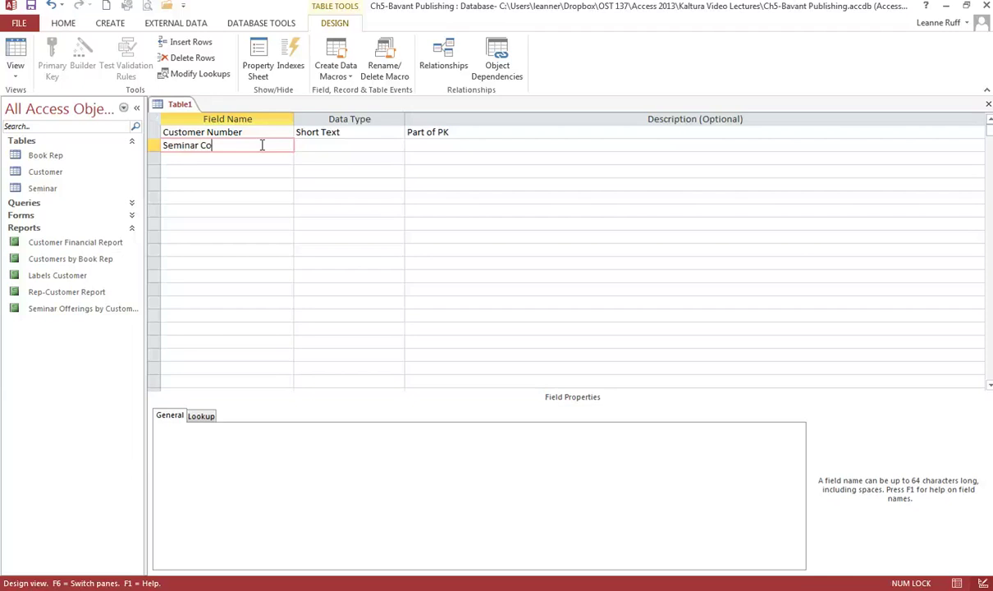
key(Tab)
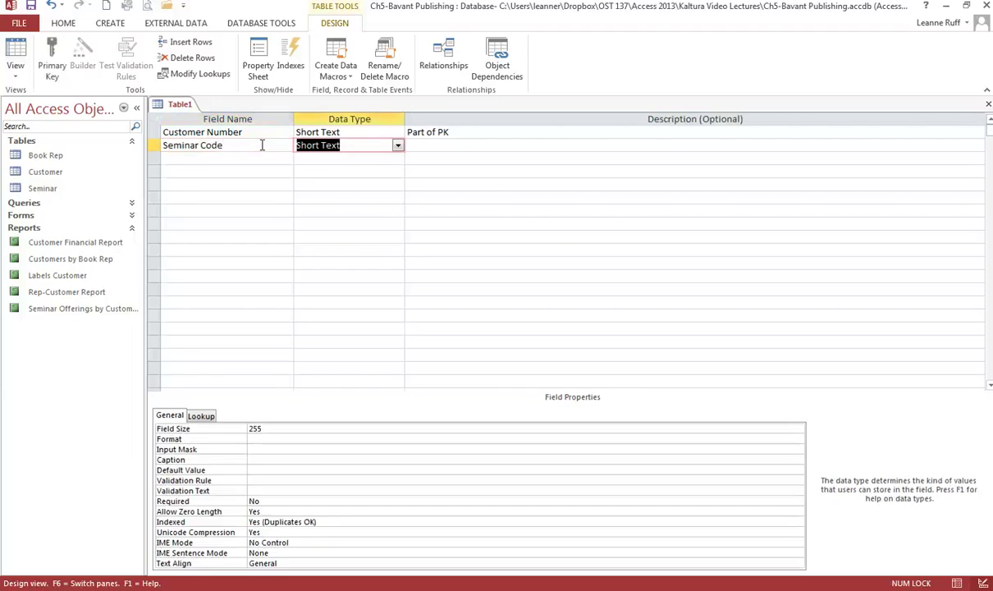
click(274, 428)
double_click(275, 428)
text(3)
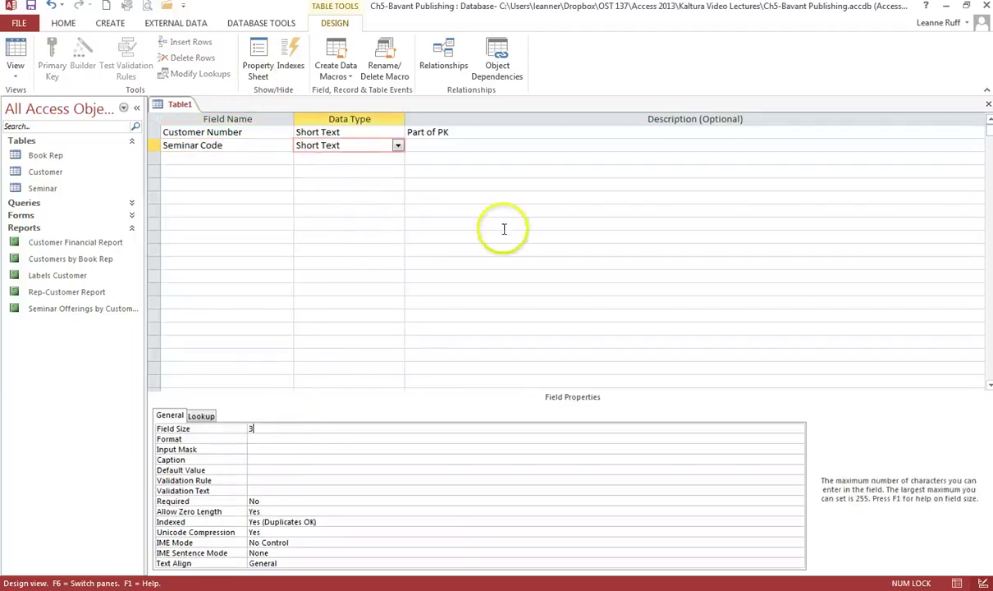
click(456, 148)
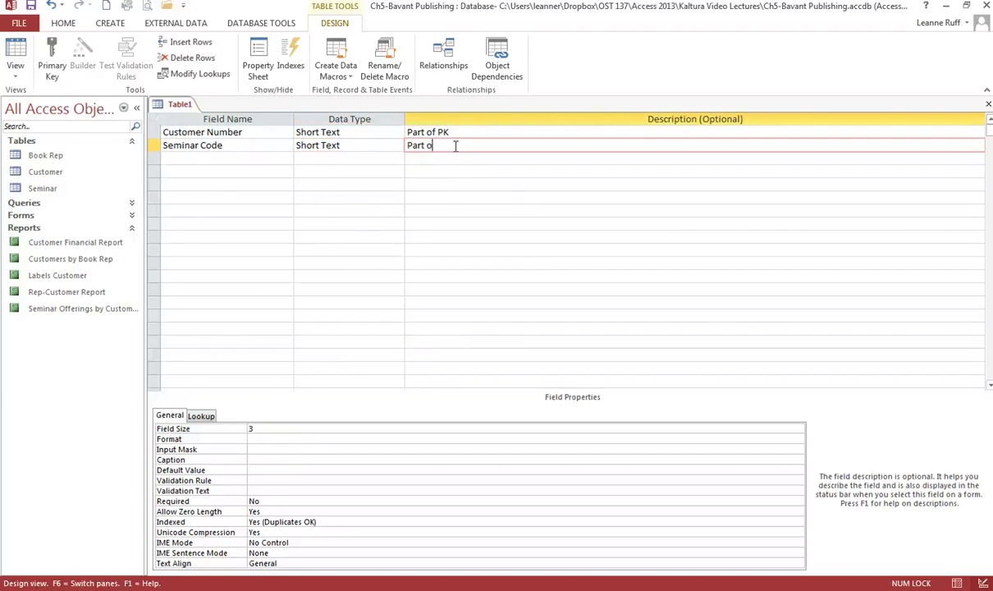
Add a Total Hours field below Seminar Code with the Number data type and the Integer field size.
click(269, 159)
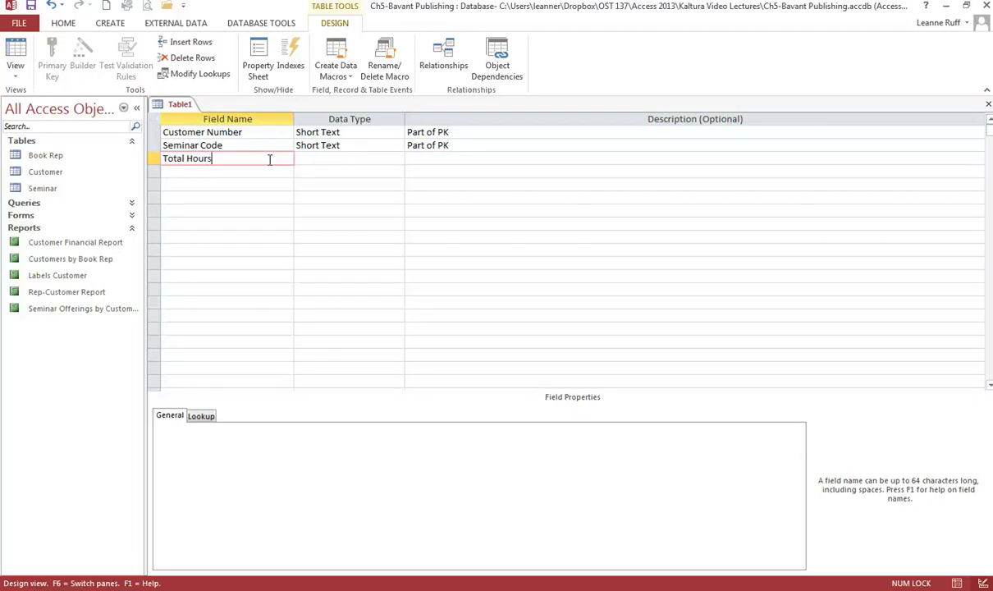
key(Tab)
text(N)
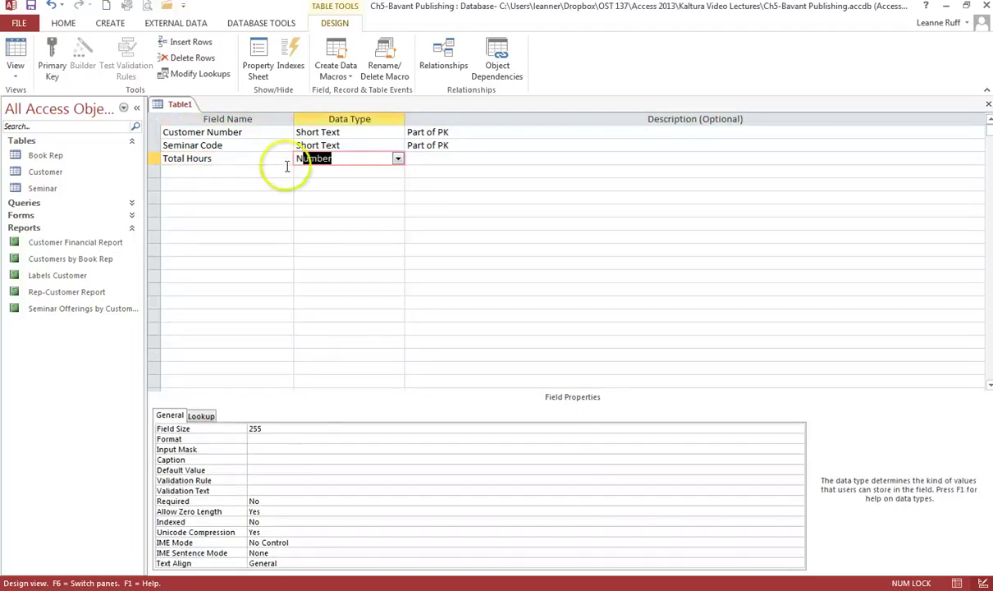
click(285, 428)
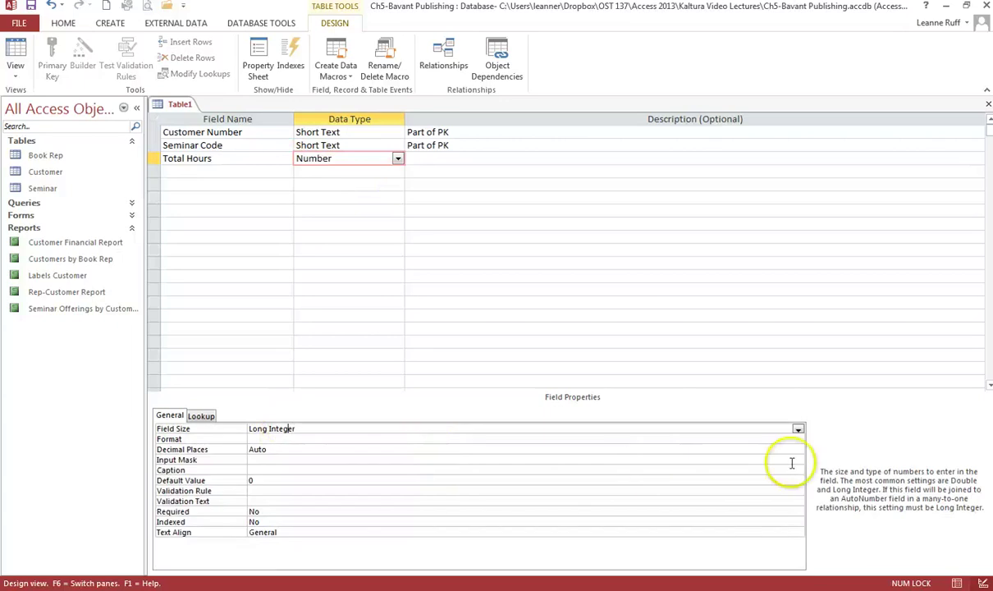
click(799, 428)
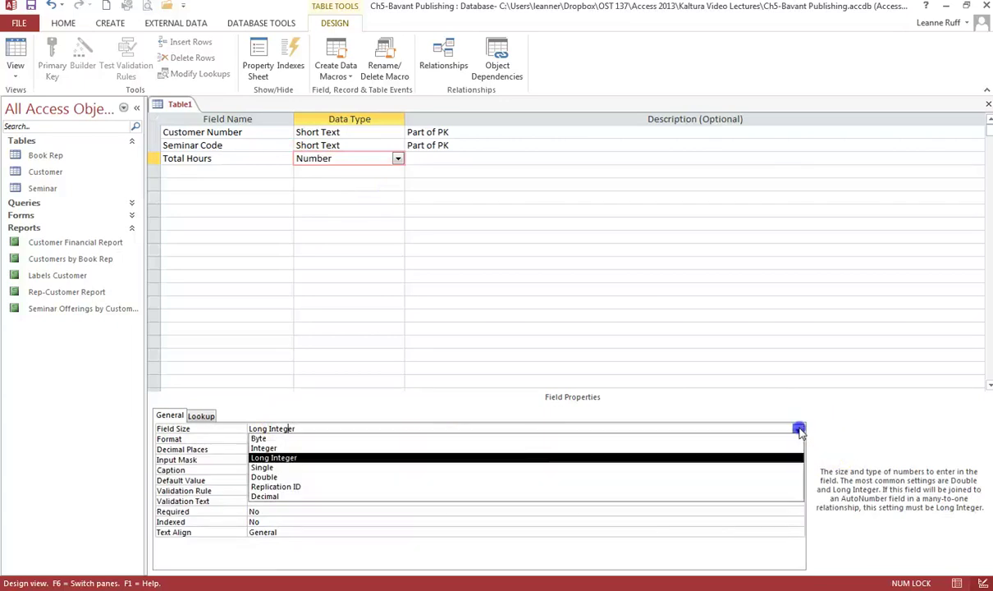
click(517, 448)
Add an Hours Spent field below Total Hours with the Number data type and the Integer field size.
click(240, 171)
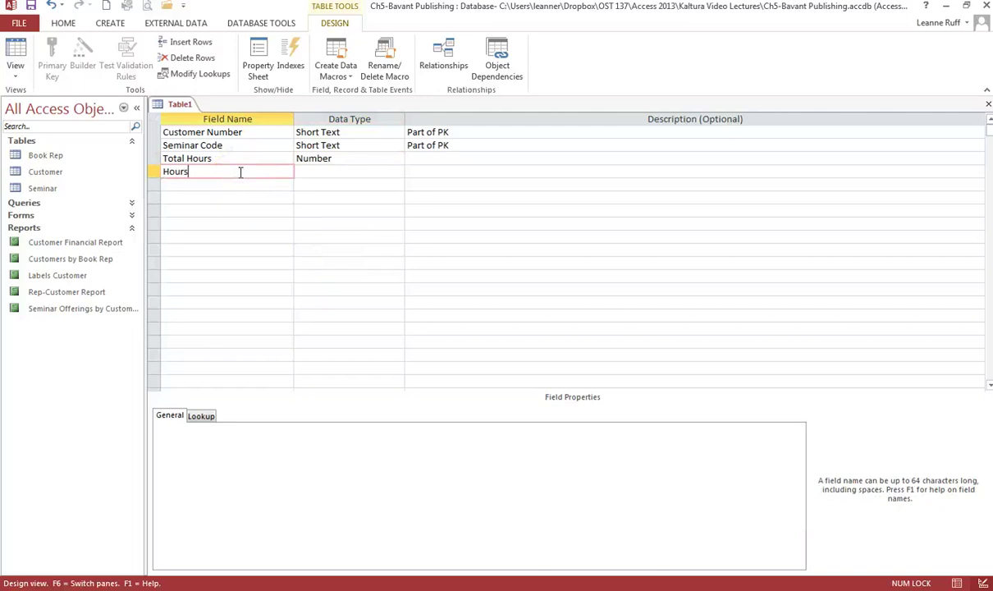
key(Tab)
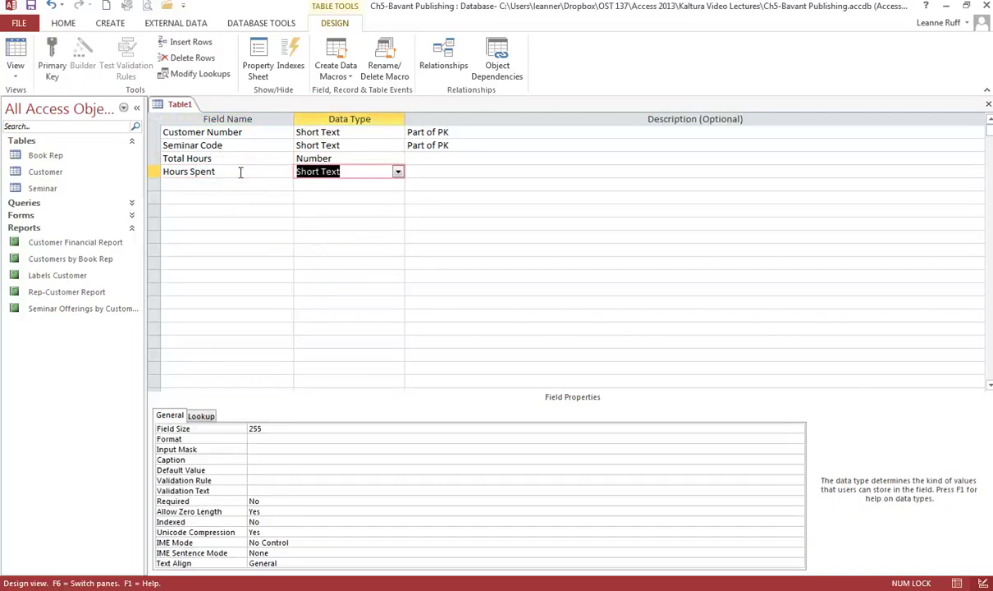
text(Number)
click(310, 428)
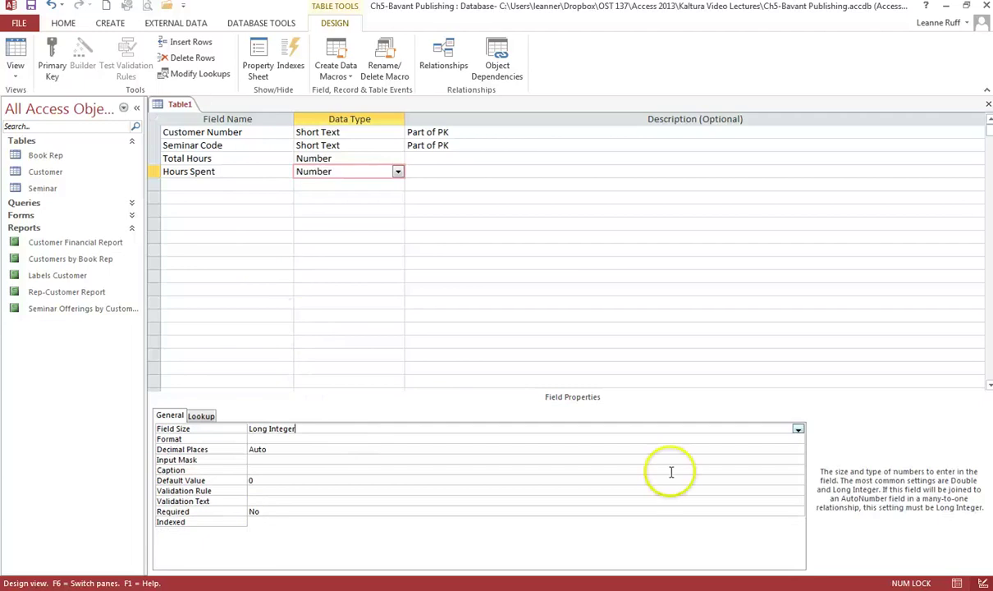
click(795, 429)
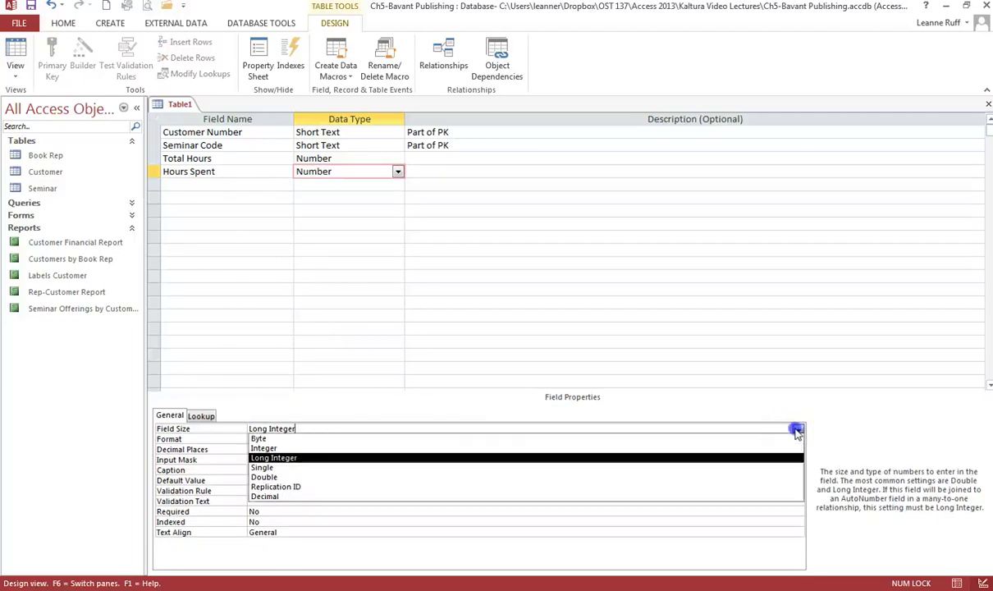
click(454, 449)
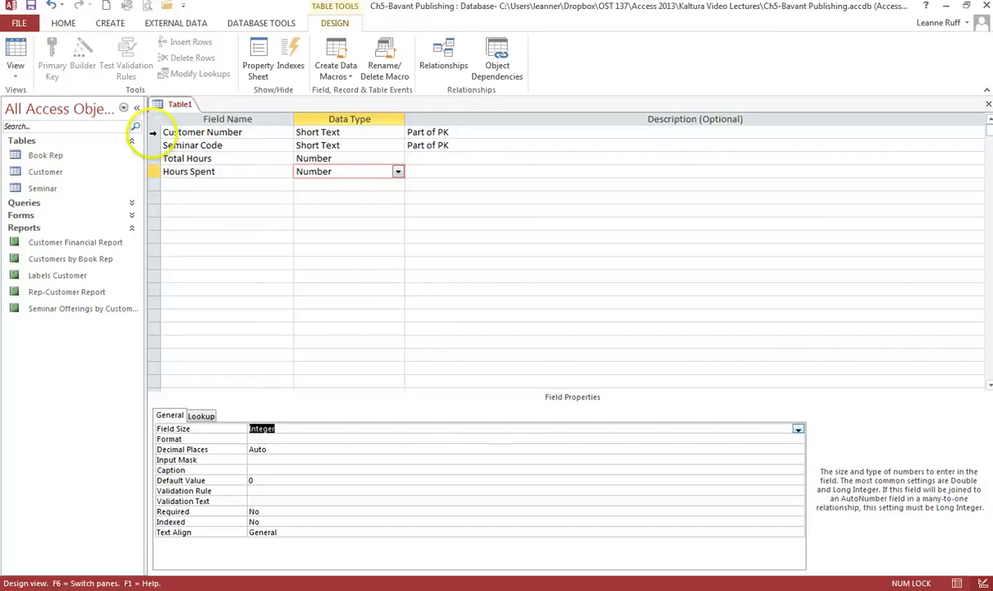
Make Customer Number and Seminar Code together the primary key of the table.
drag(152, 132, 151, 145)
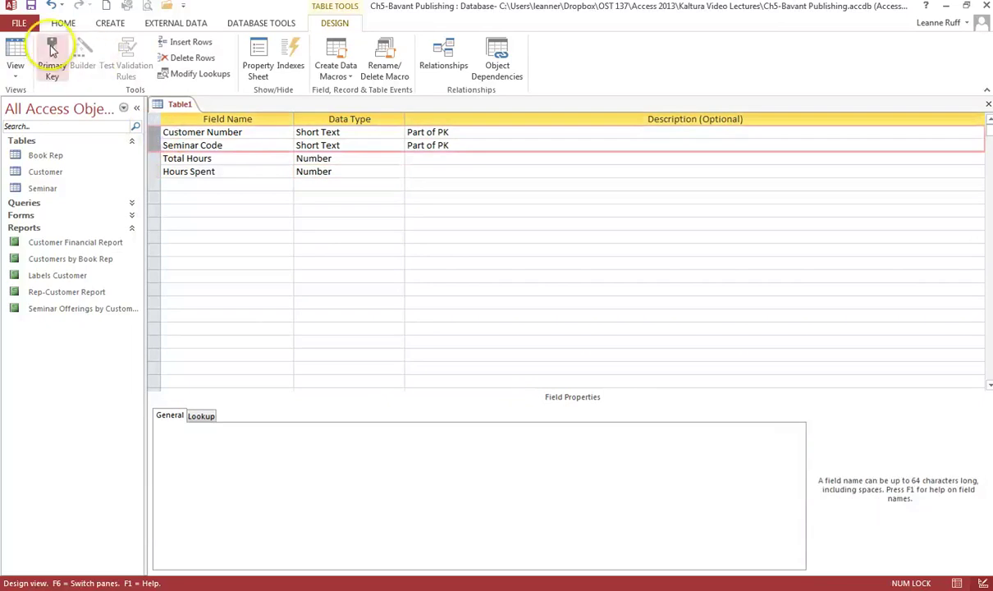
click(51, 49)
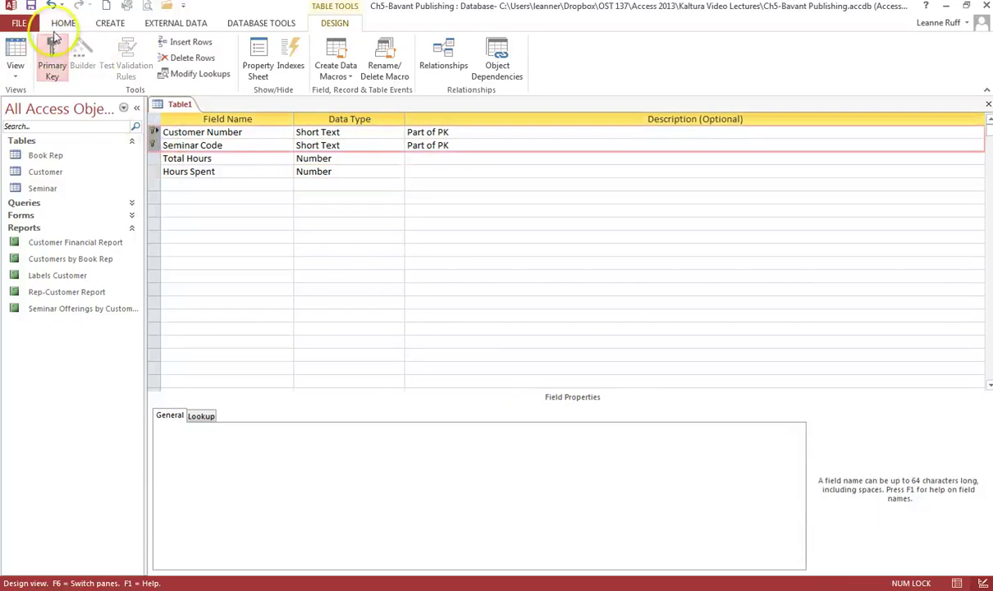
Save the table under the name Seminar Offerings and close it.
click(31, 6)
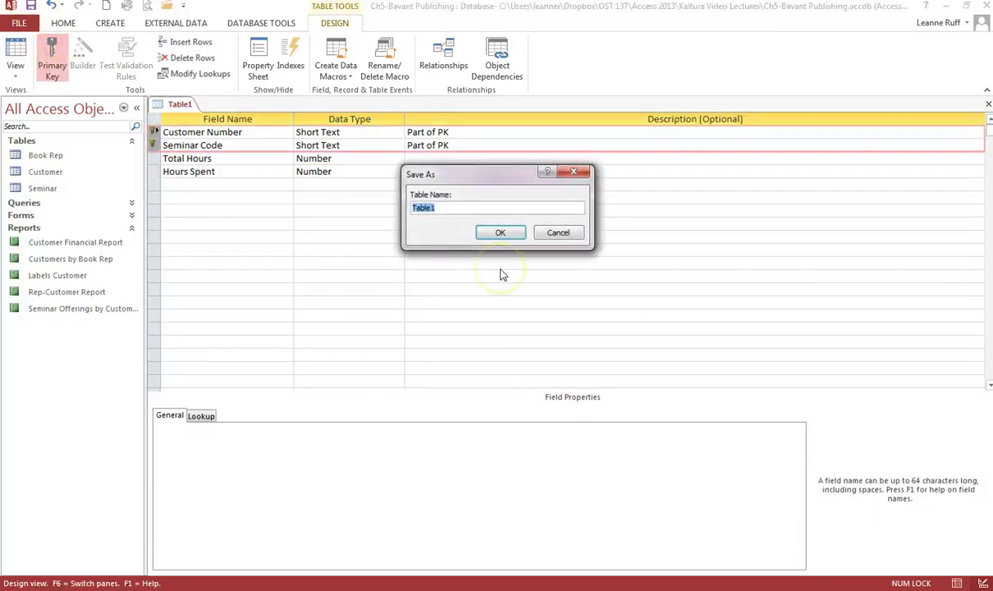
text(Seminar Offerings)
click(502, 232)
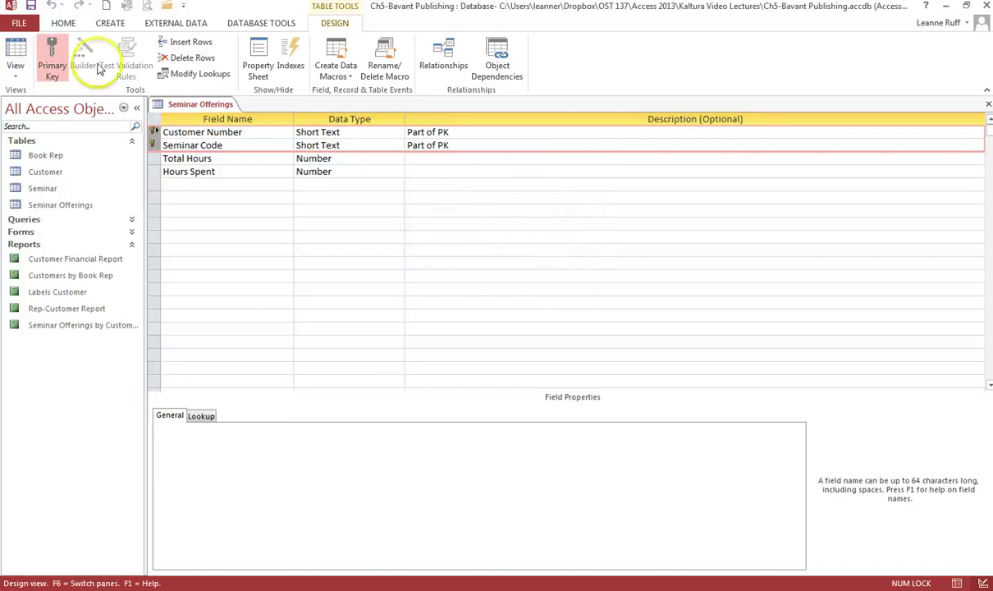
click(987, 108)
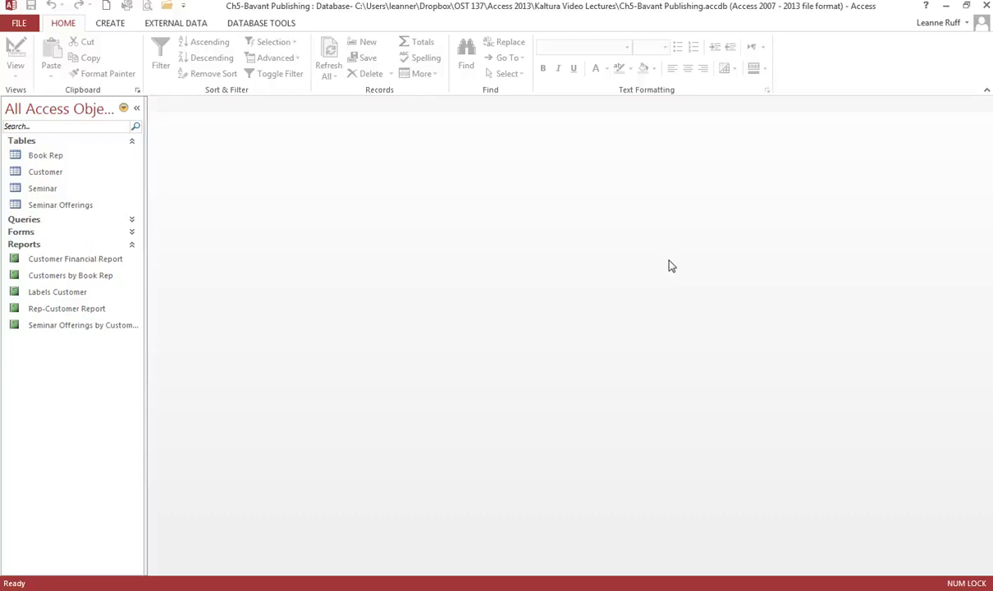
Start a text file import and choose Seminar.txt from Dropbox\OST 137\Access 2013\Chapter 6\Ch 6 Data Files as the source.
click(180, 26)
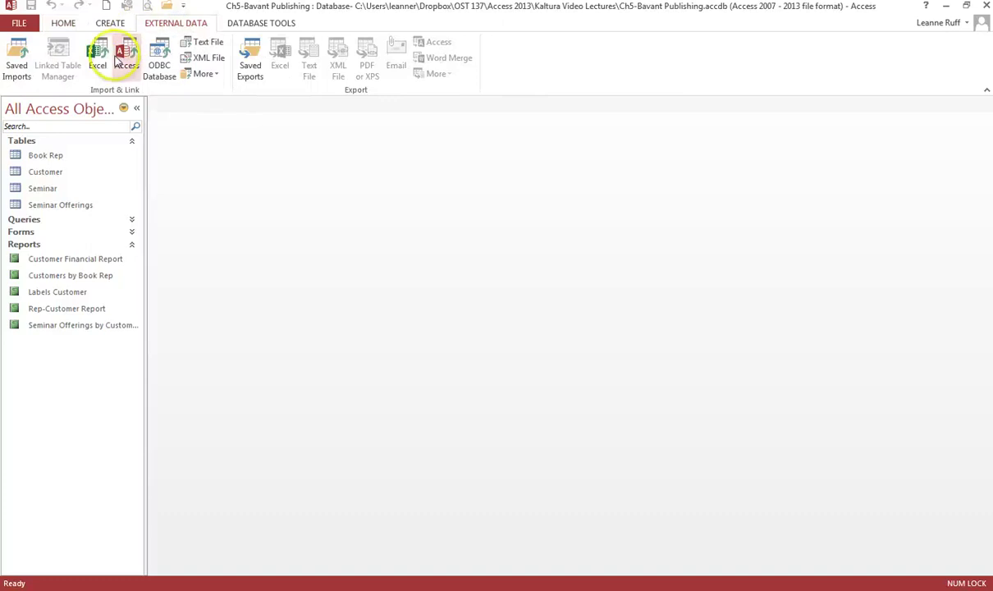
click(201, 45)
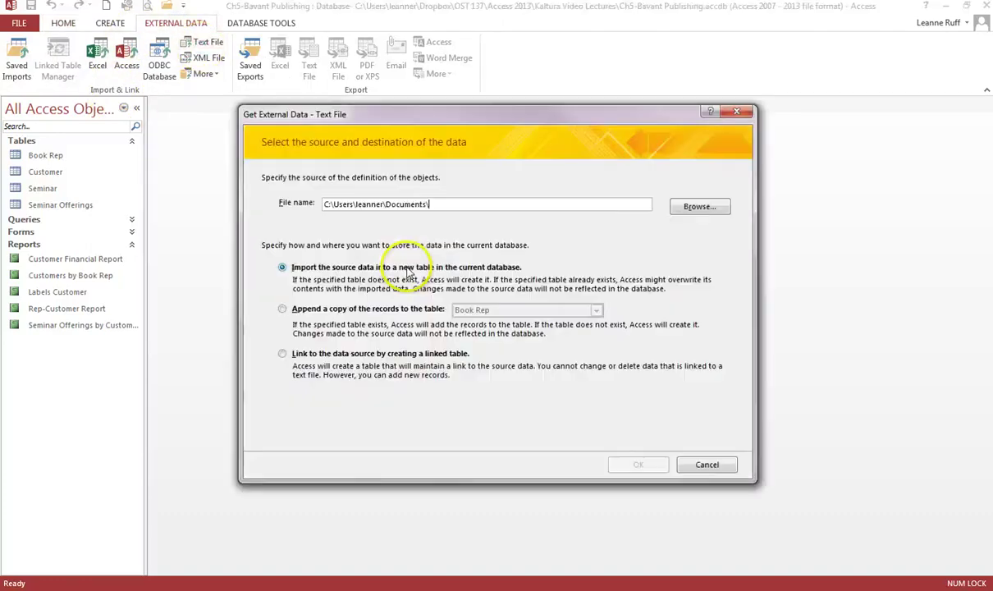
click(689, 207)
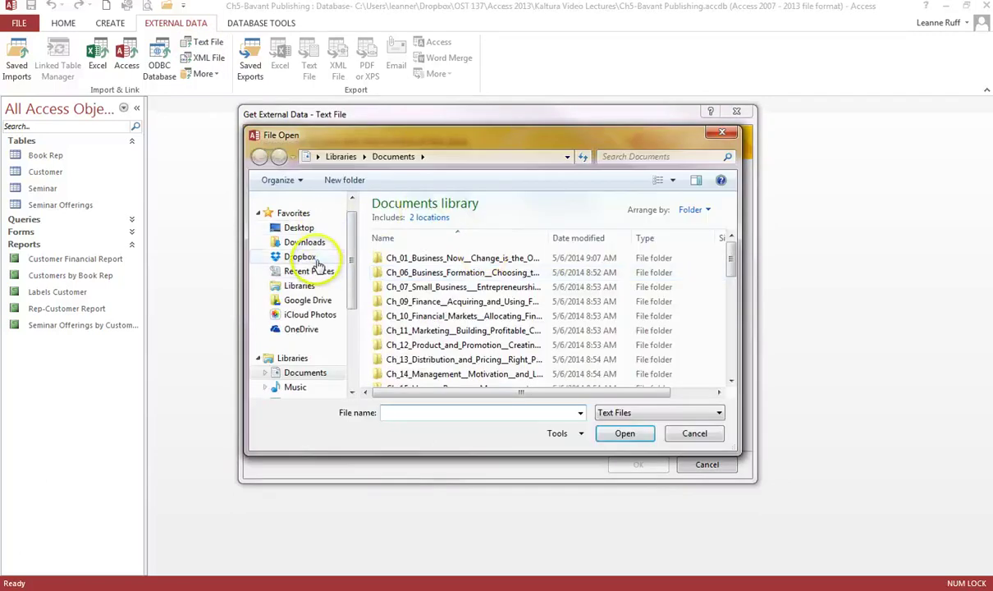
click(314, 259)
scroll(729, 366, down, 4)
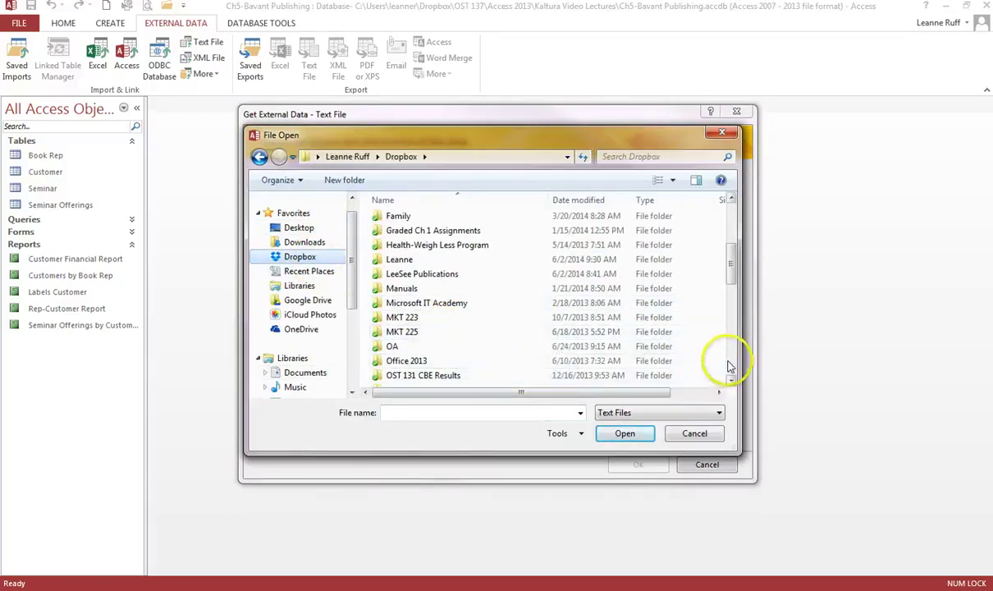
scroll(729, 366, down, 5)
double_click(428, 236)
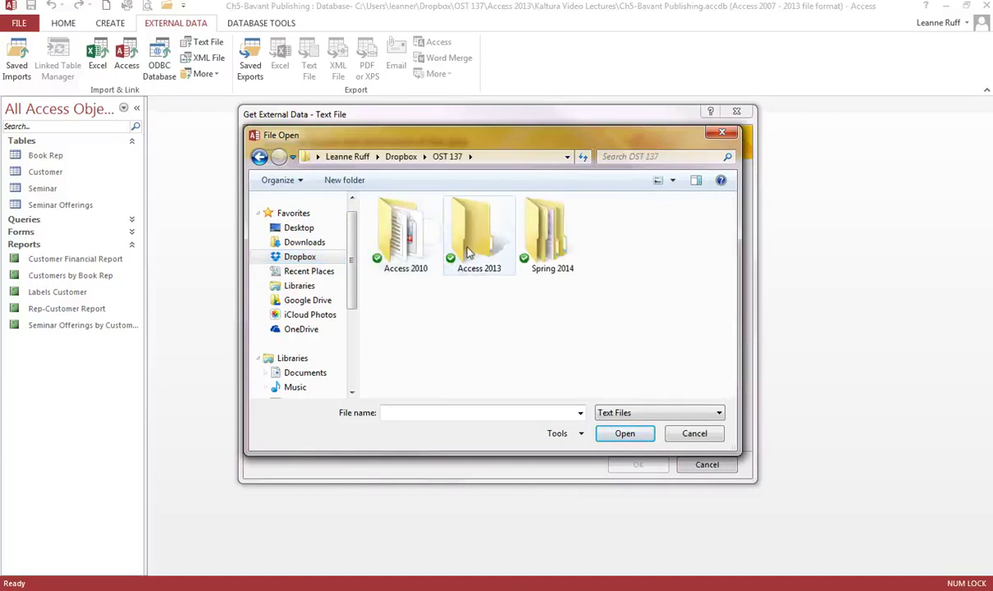
double_click(461, 238)
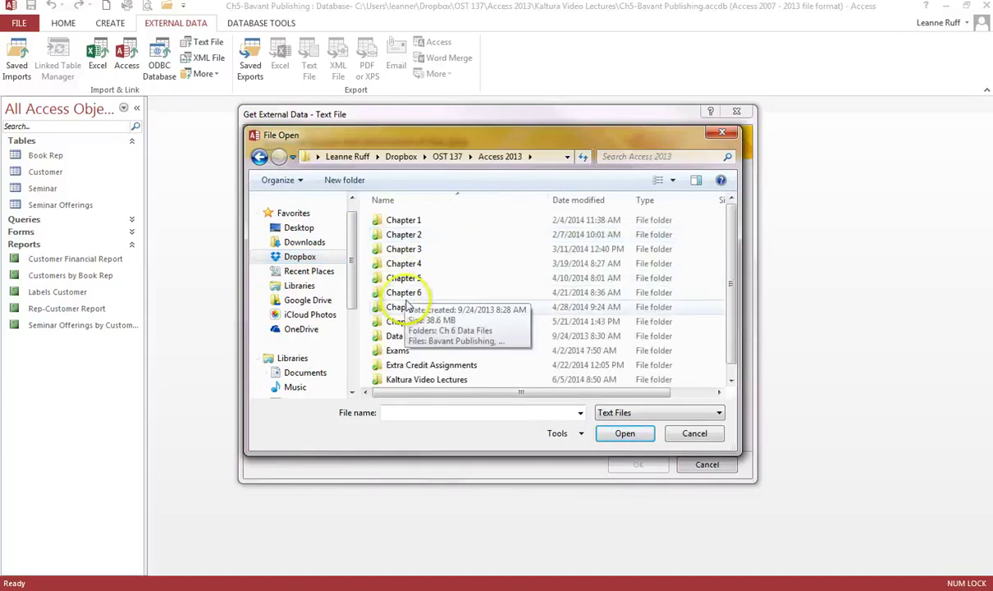
double_click(405, 293)
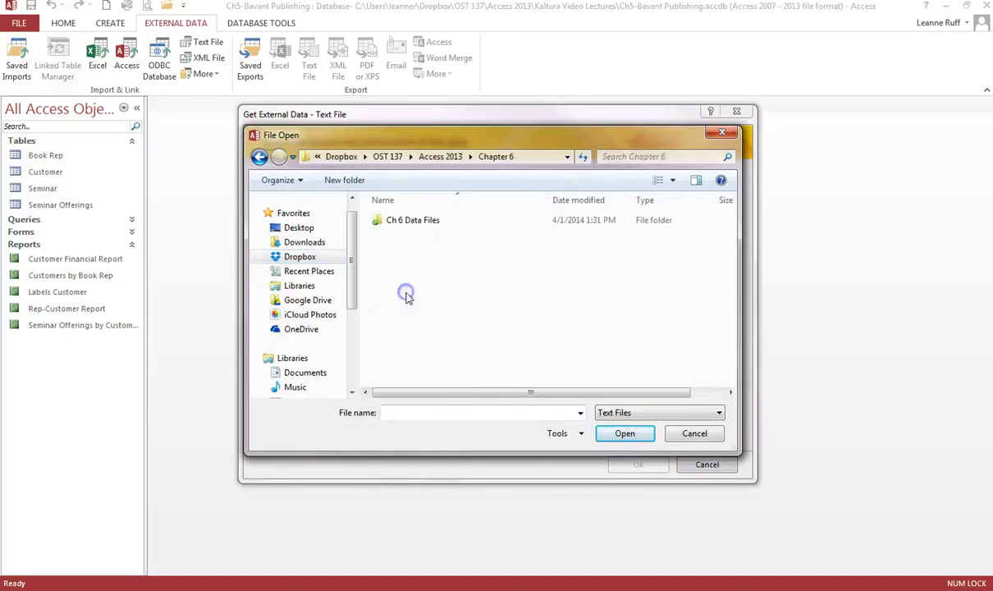
double_click(431, 222)
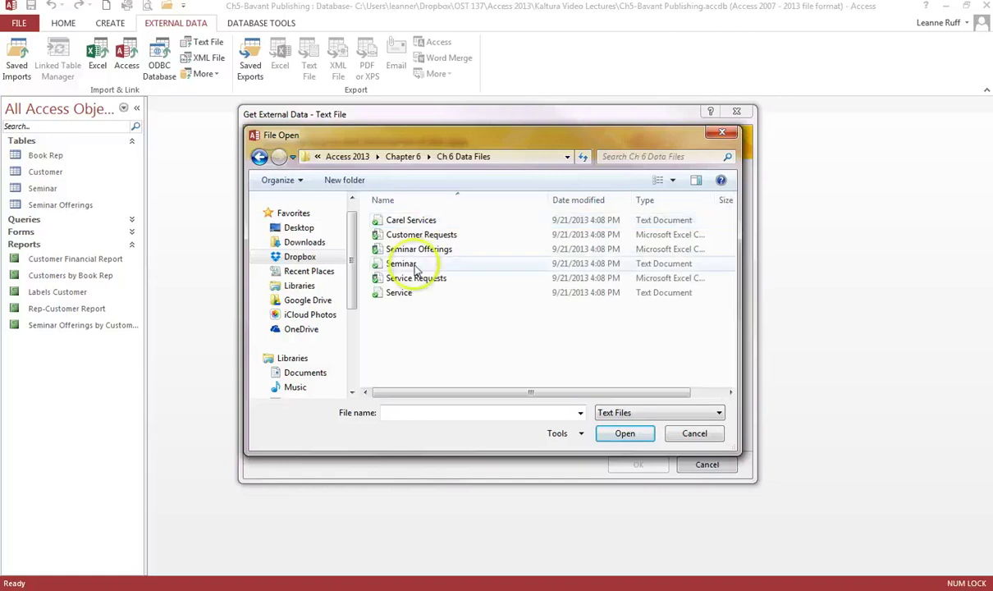
double_click(403, 263)
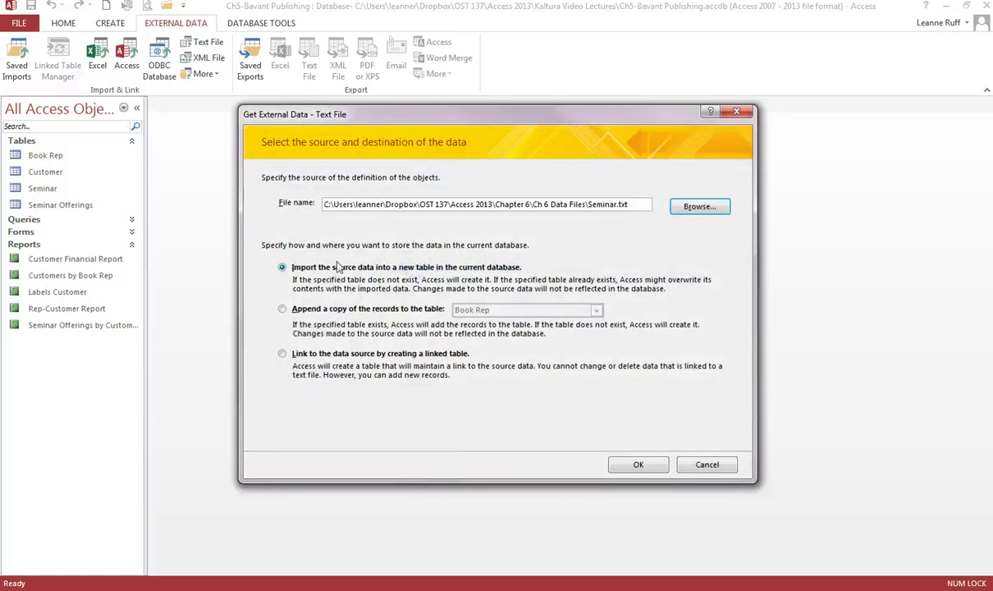
Choose to append a copy of the imported records to the Seminar table and continue to the Import Text Wizard.
click(282, 311)
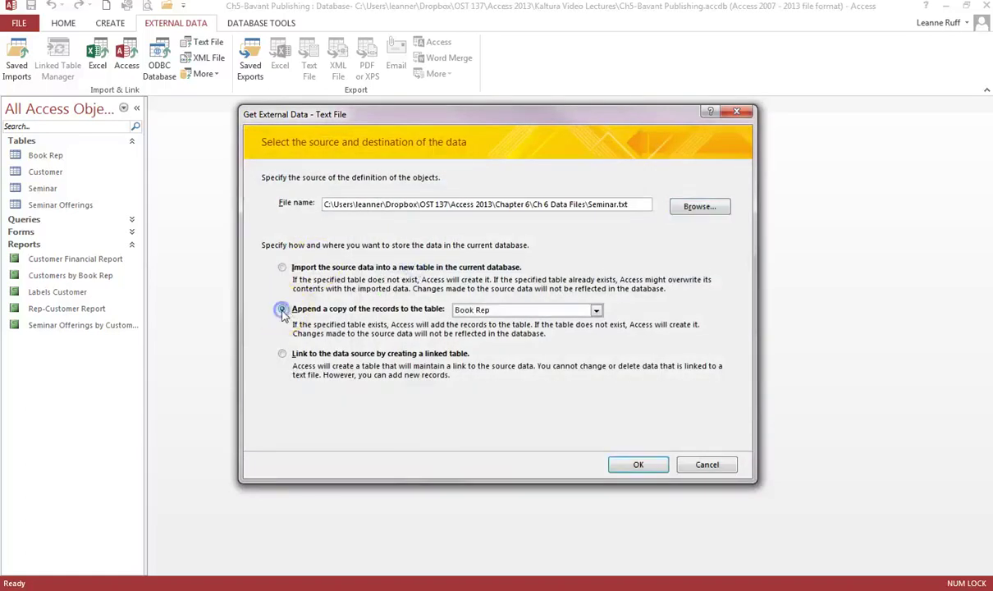
click(598, 311)
click(476, 343)
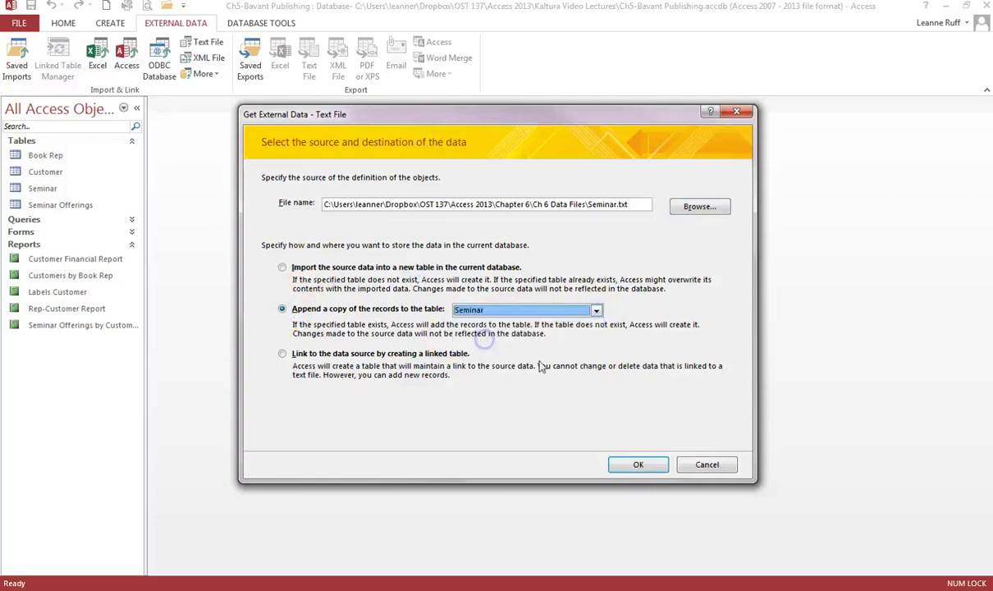
click(637, 466)
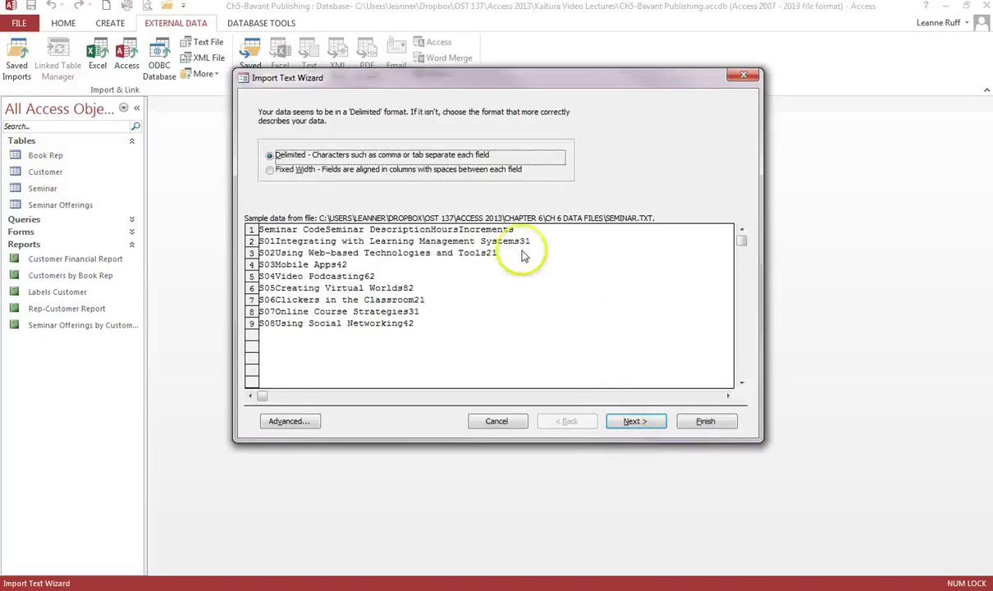
Import the tab-delimited Seminar.txt data into the Seminar table with the first row as field names, without saving the import steps.
click(638, 421)
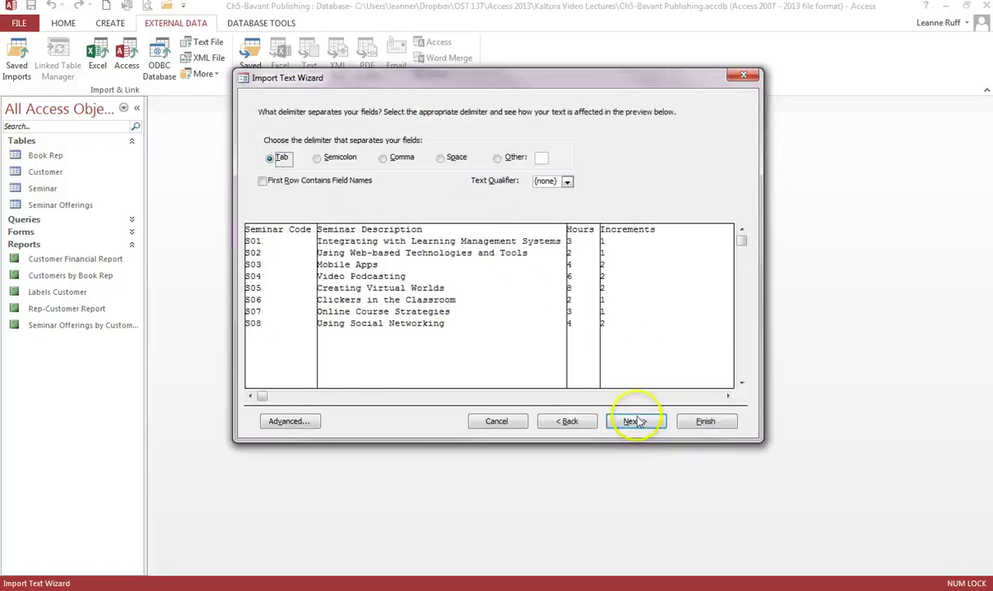
click(262, 181)
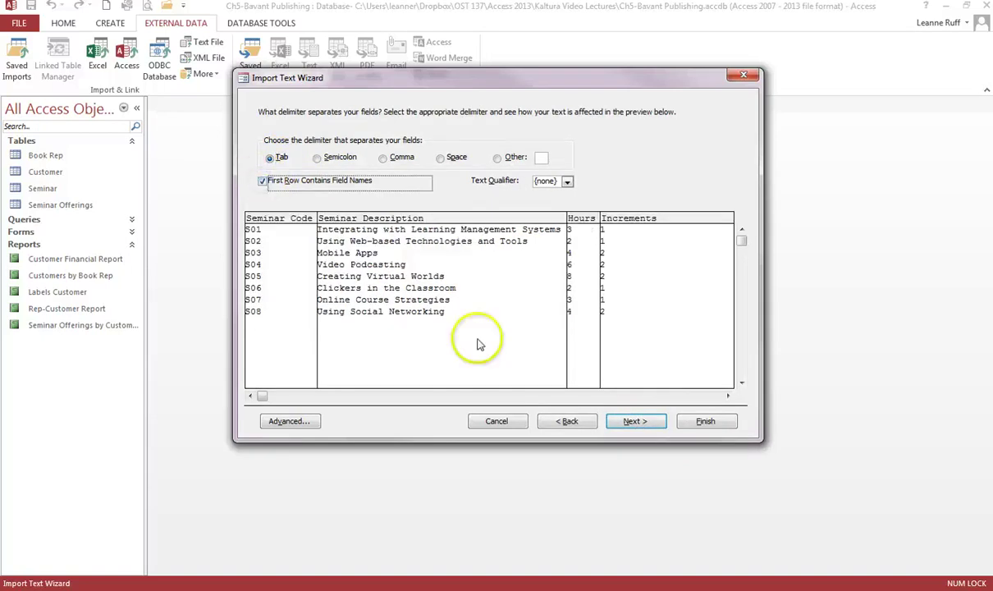
click(633, 422)
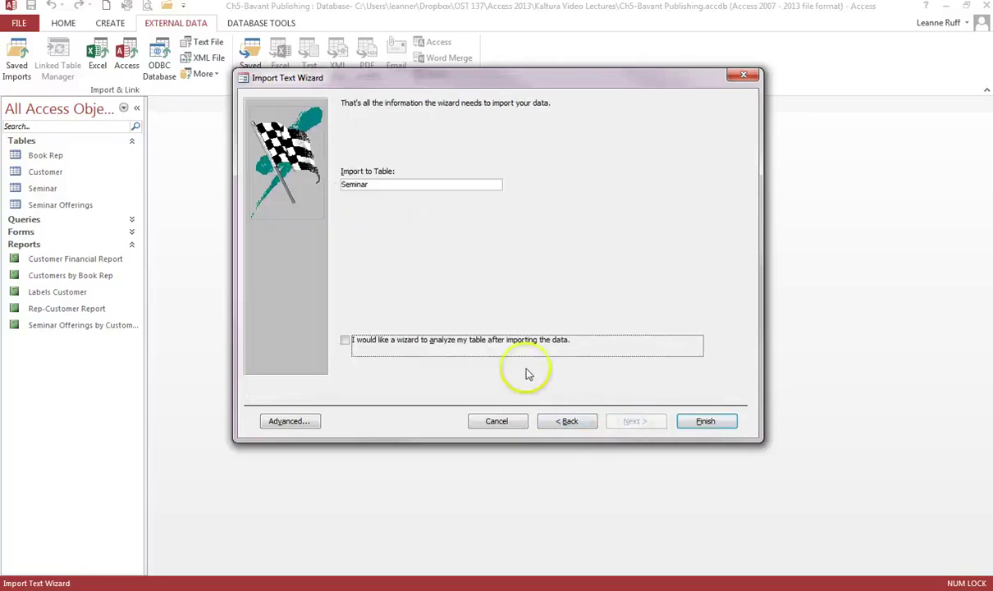
click(705, 422)
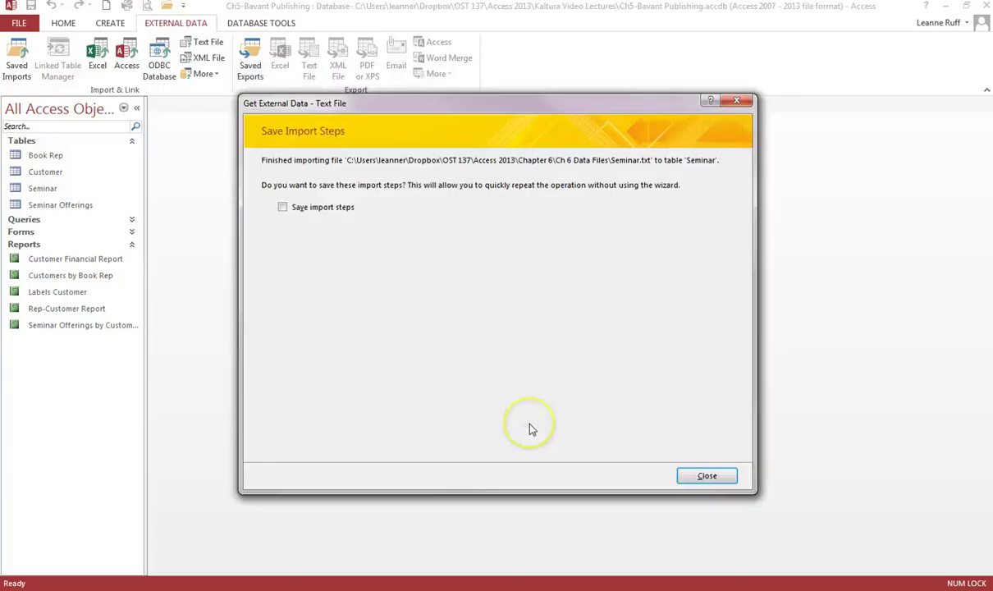
click(705, 476)
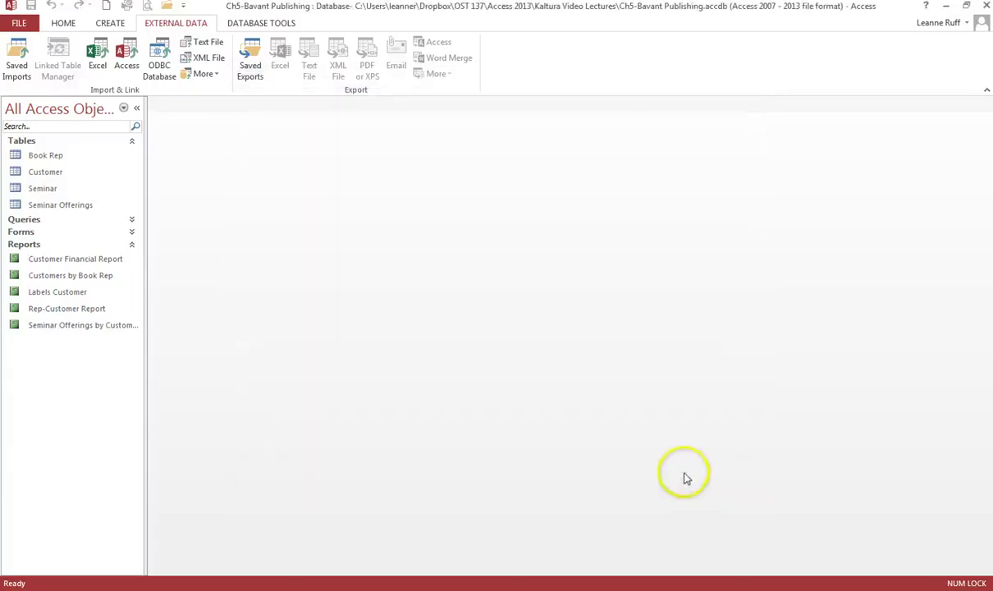
Open the Seminar table, resize its Seminar Code, Seminar Description and Hours columns to fit their contents, and close the table.
double_click(93, 188)
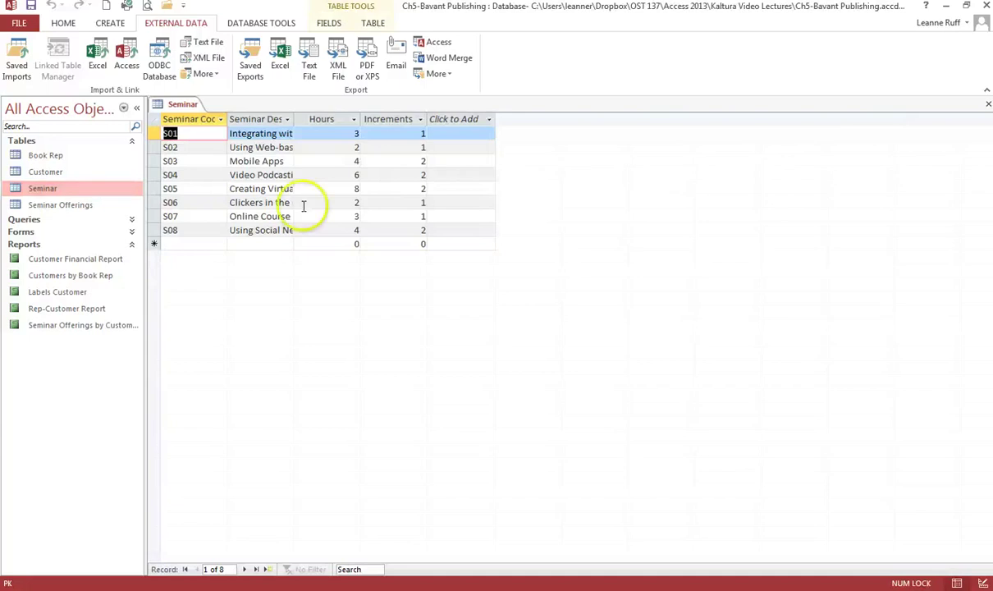
drag(227, 119, 240, 119)
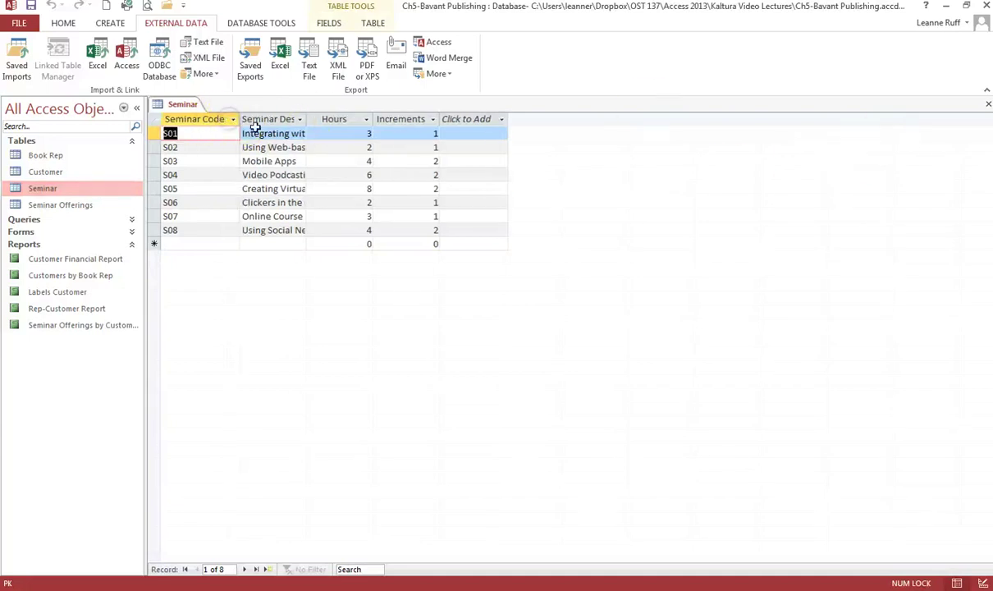
double_click(307, 119)
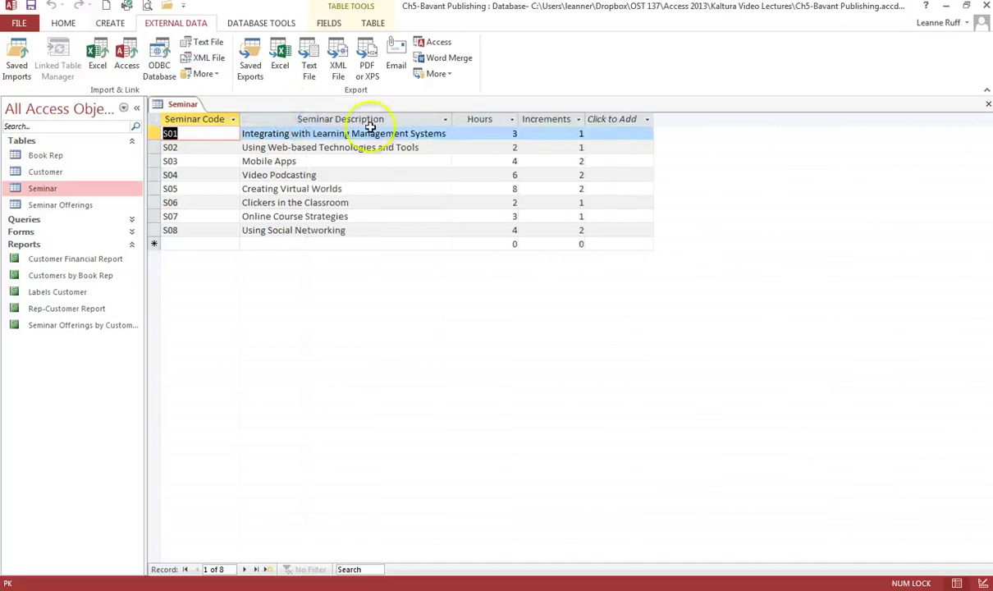
double_click(519, 119)
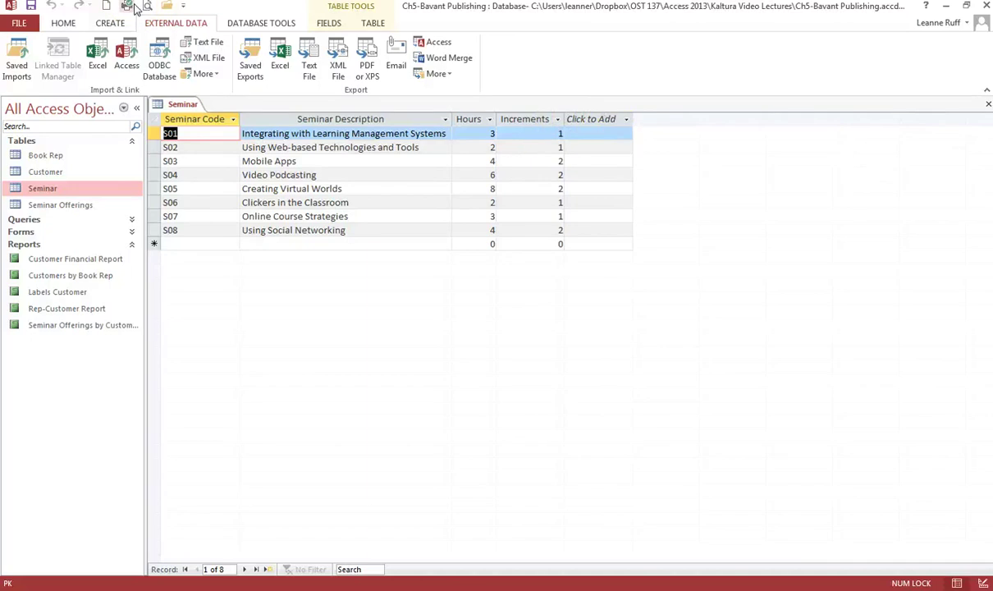
click(988, 104)
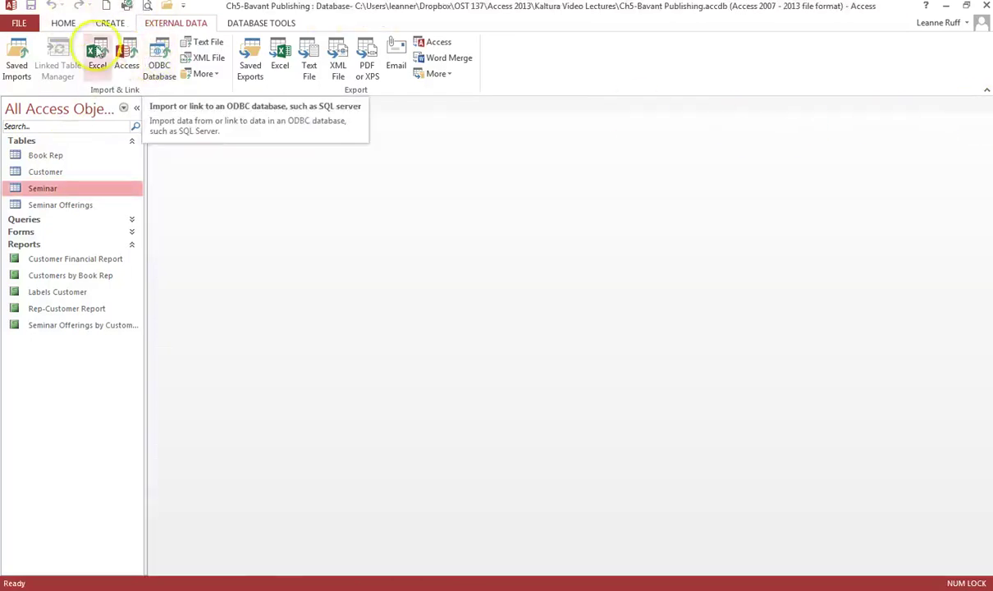
Start another text file import with Seminar Offerings.csv from the Ch 6 Data Files folder as the source.
click(215, 42)
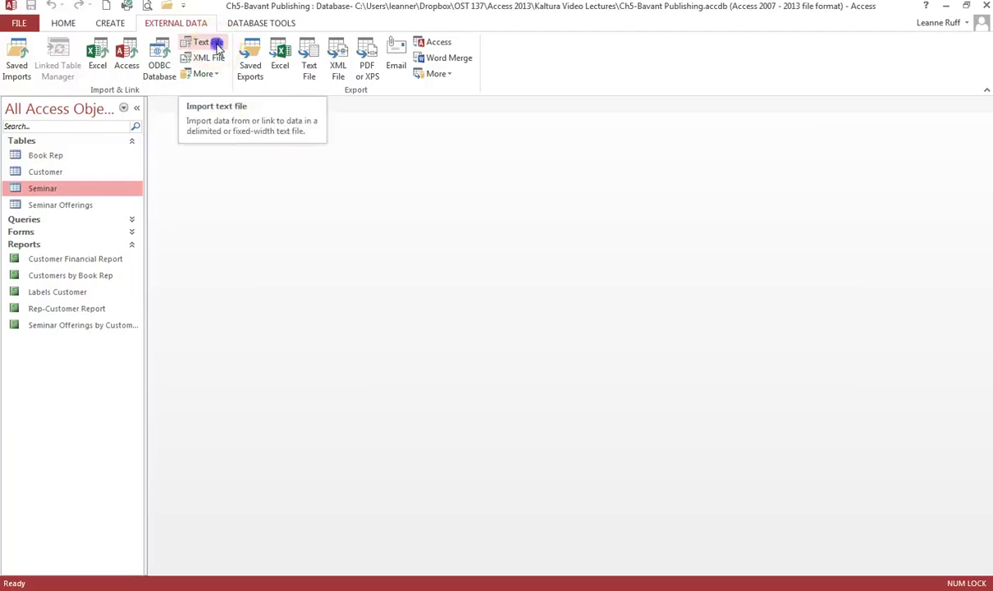
click(671, 210)
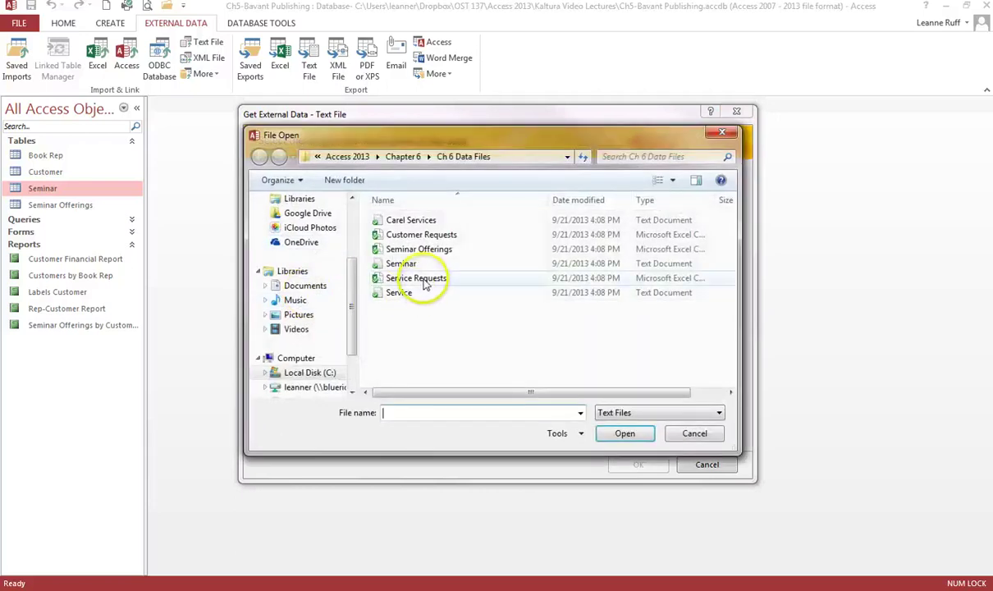
click(418, 248)
click(626, 434)
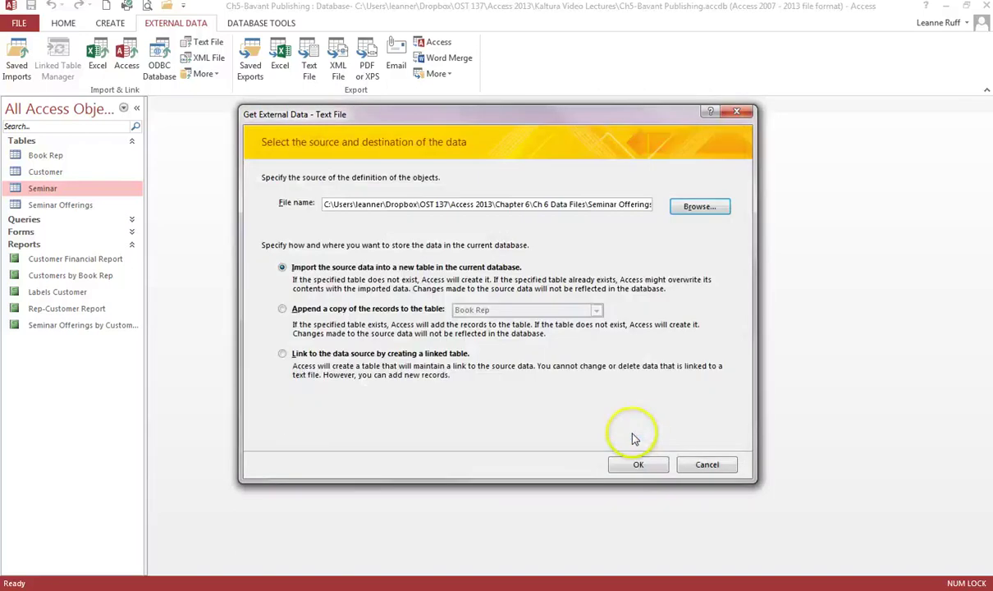
Choose to append a copy of the imported records to the Seminar Offerings table and continue to the Import Text Wizard.
click(282, 311)
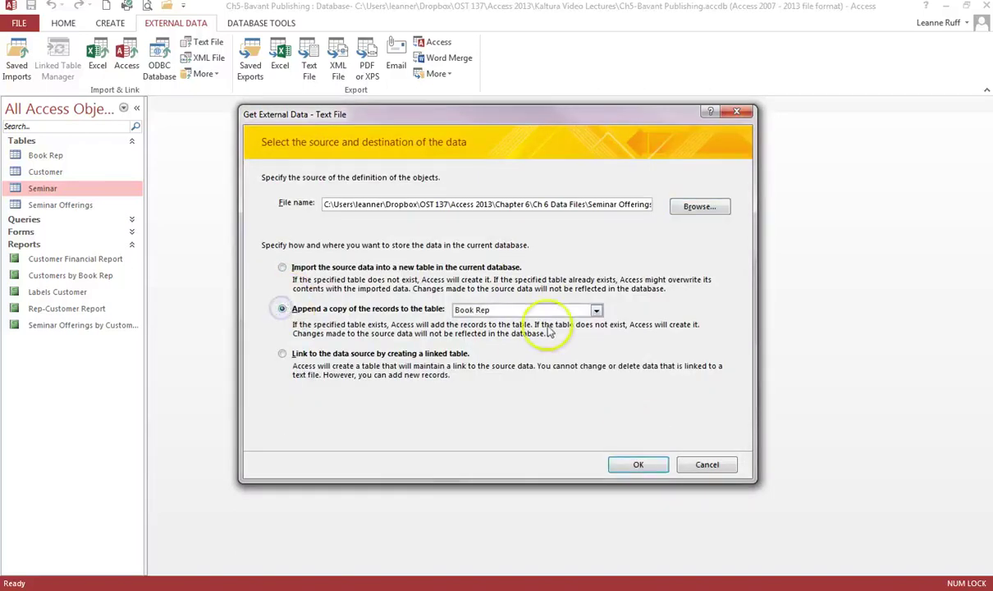
click(596, 310)
click(518, 351)
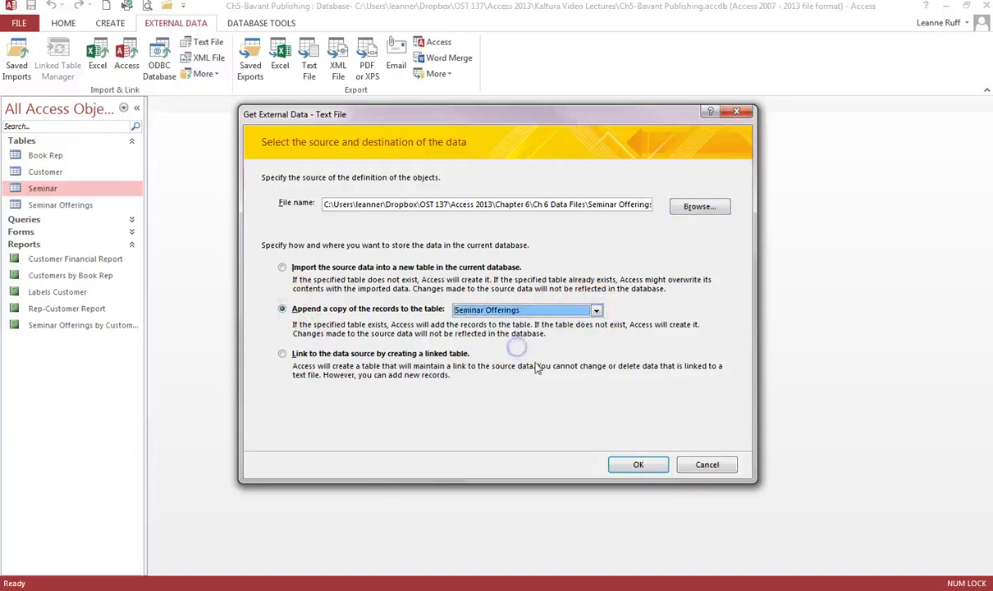
click(642, 464)
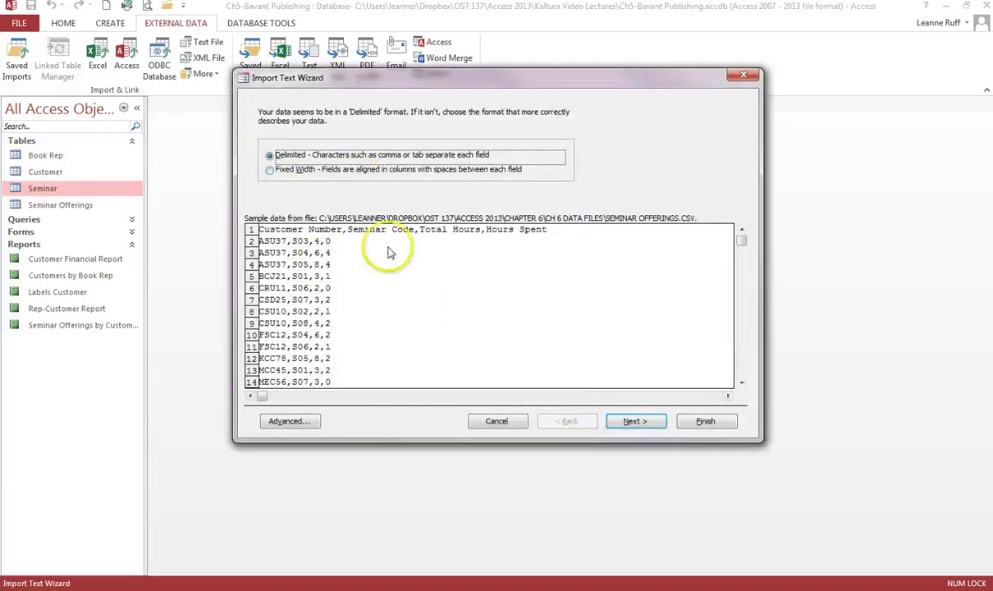
Import the comma-delimited data into Seminar Offerings with the first row as field names, without saving the import steps.
click(629, 419)
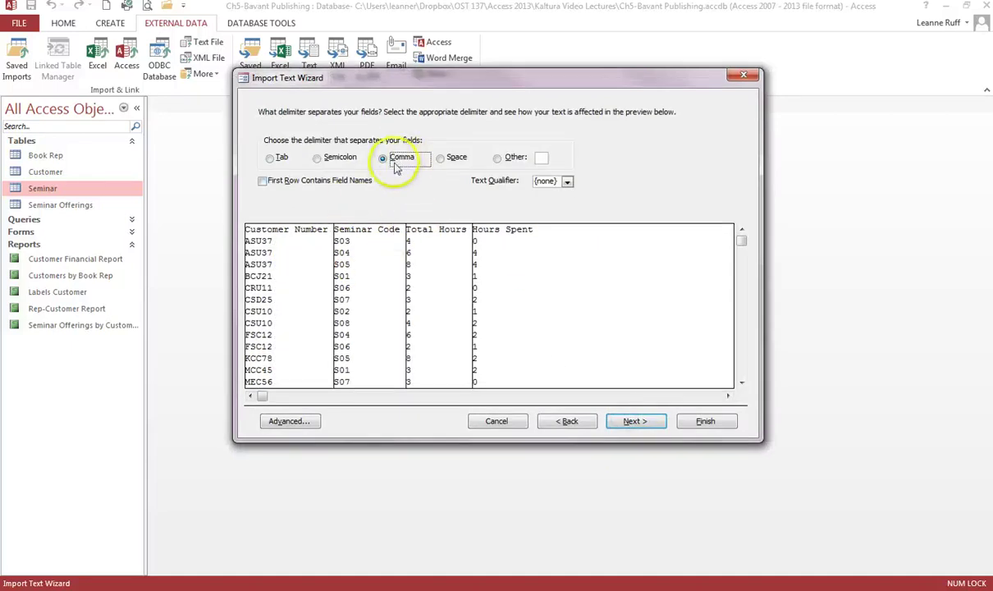
click(261, 182)
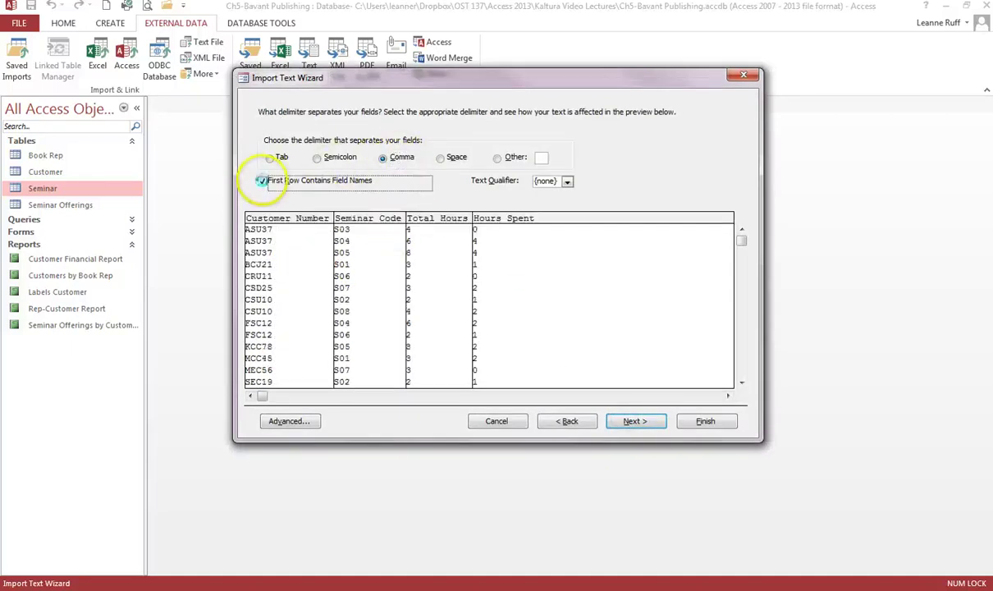
click(628, 422)
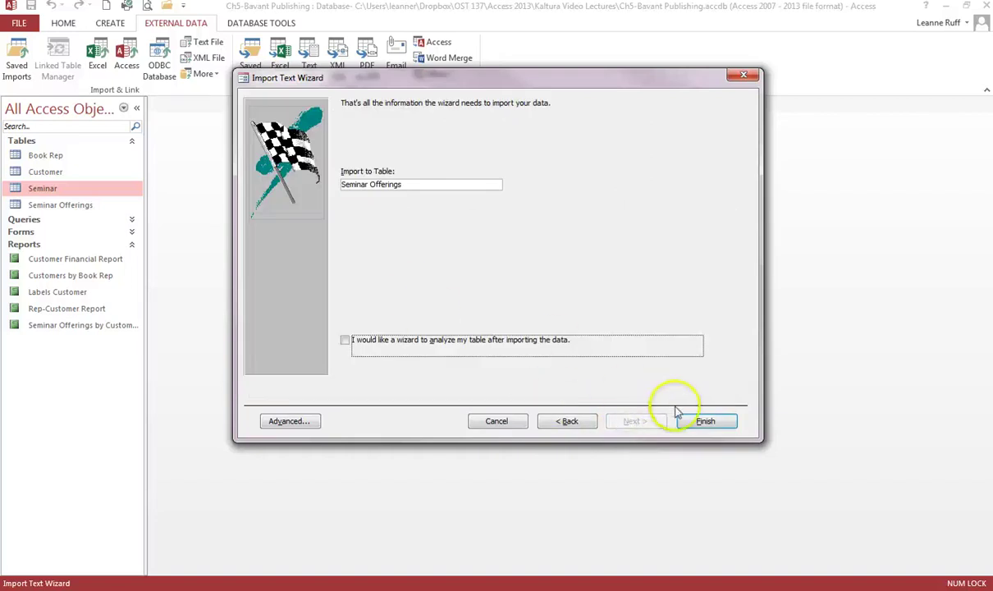
click(699, 421)
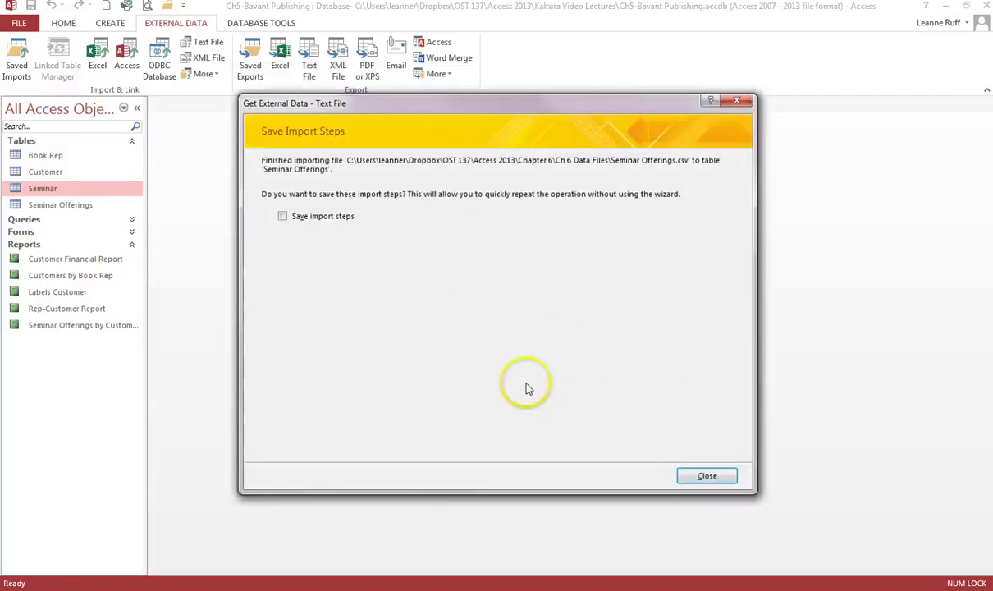
click(698, 478)
Open the Seminar Offerings table, fit all four field columns to their contents, and save and close the table.
double_click(98, 204)
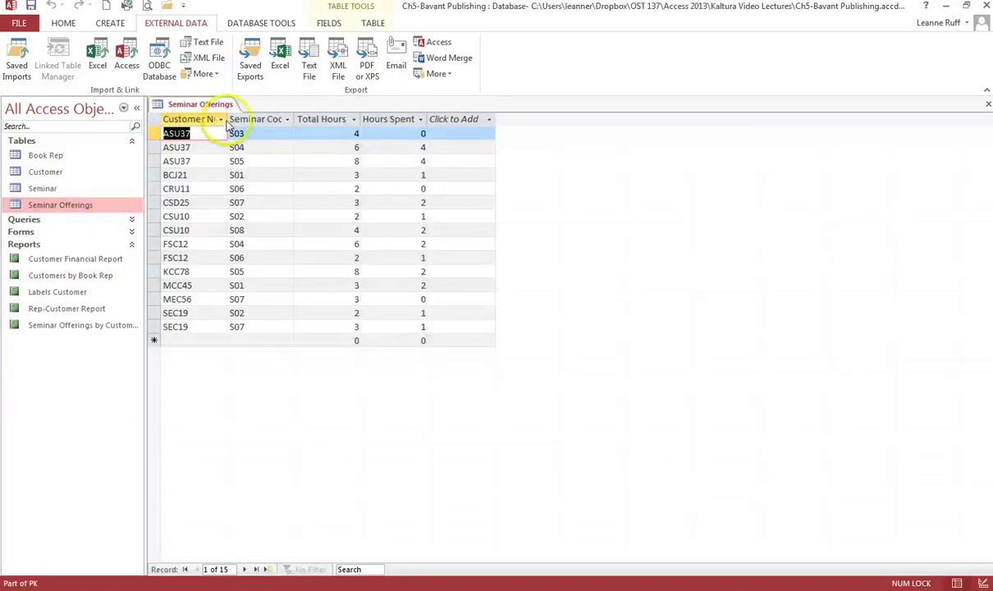
double_click(226, 119)
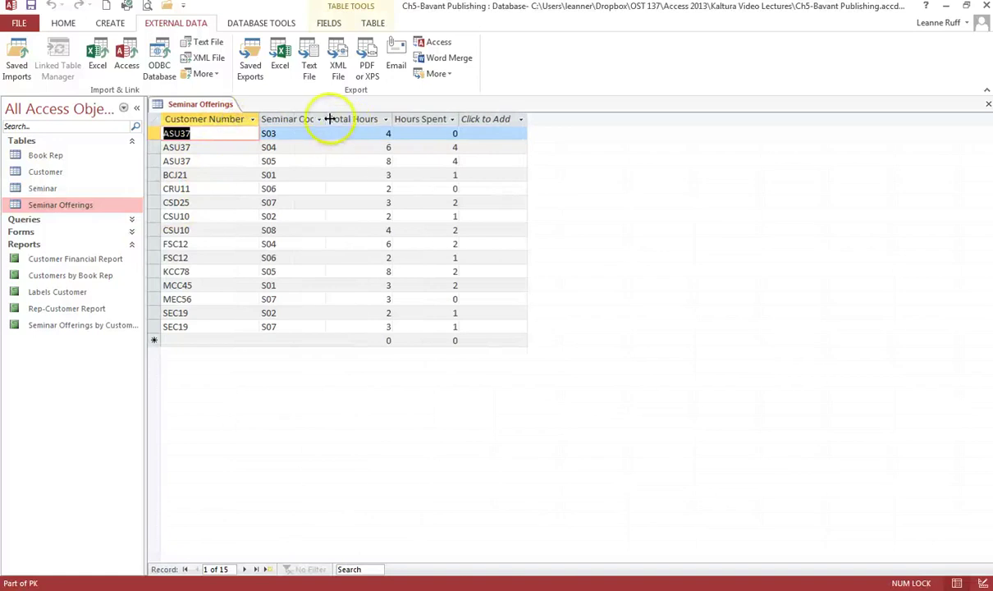
double_click(326, 119)
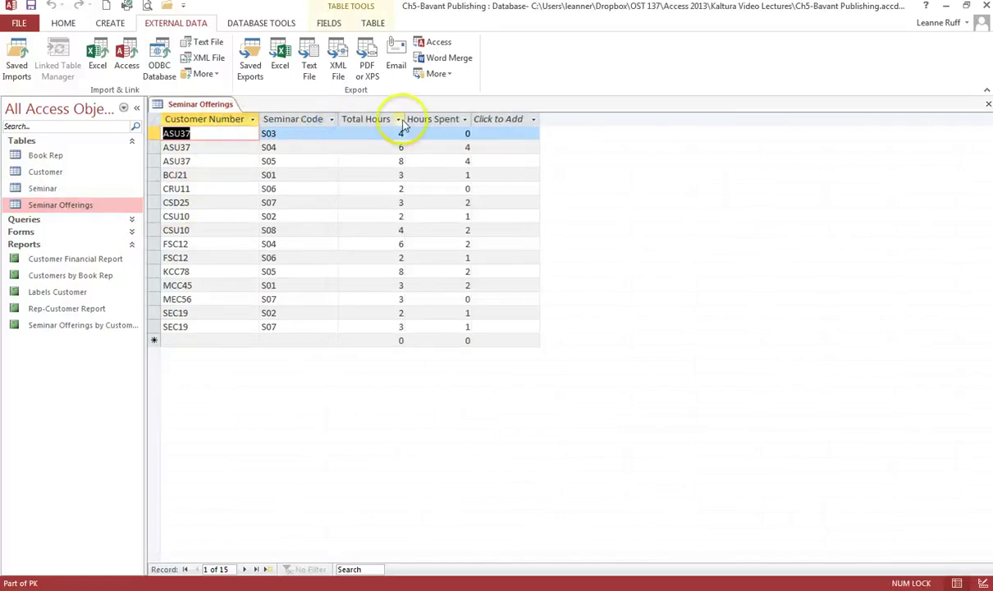
double_click(404, 119)
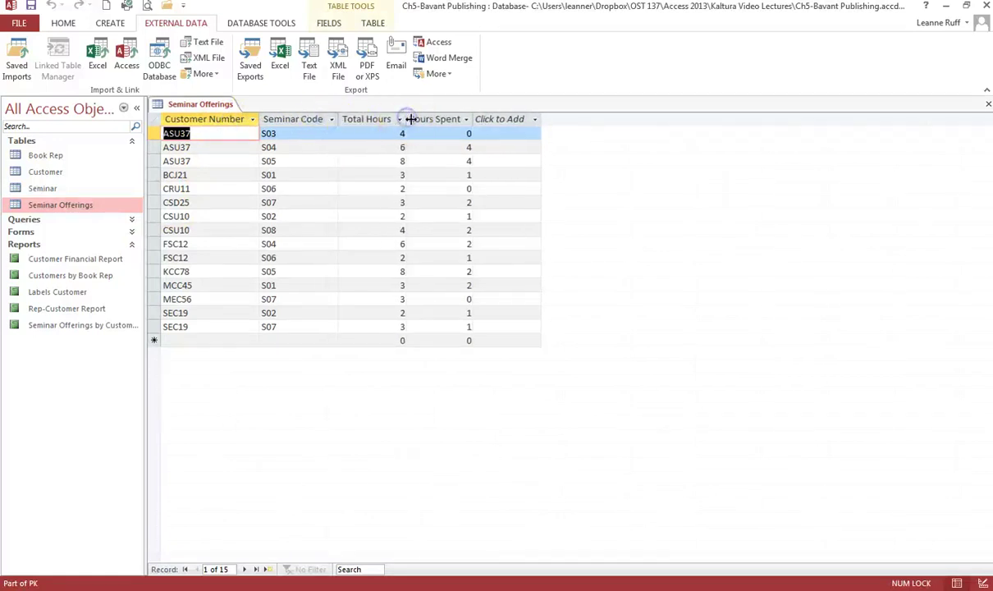
double_click(472, 119)
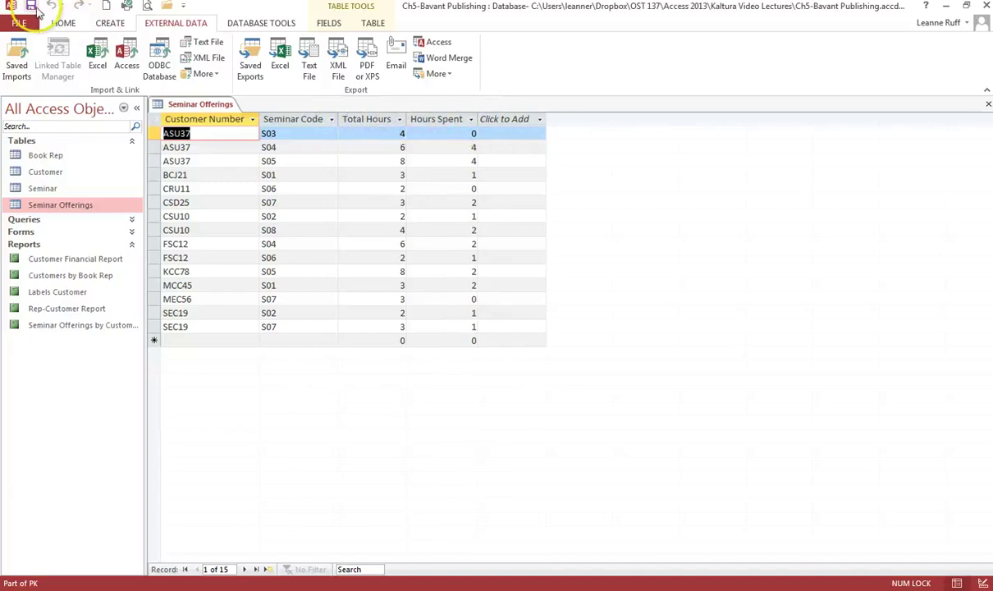
click(31, 7)
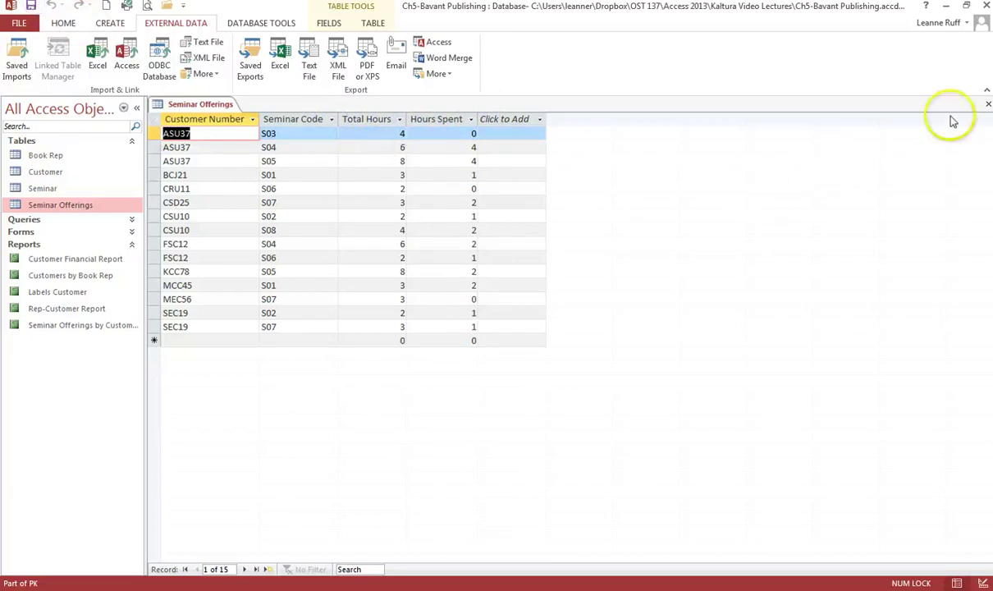
click(987, 108)
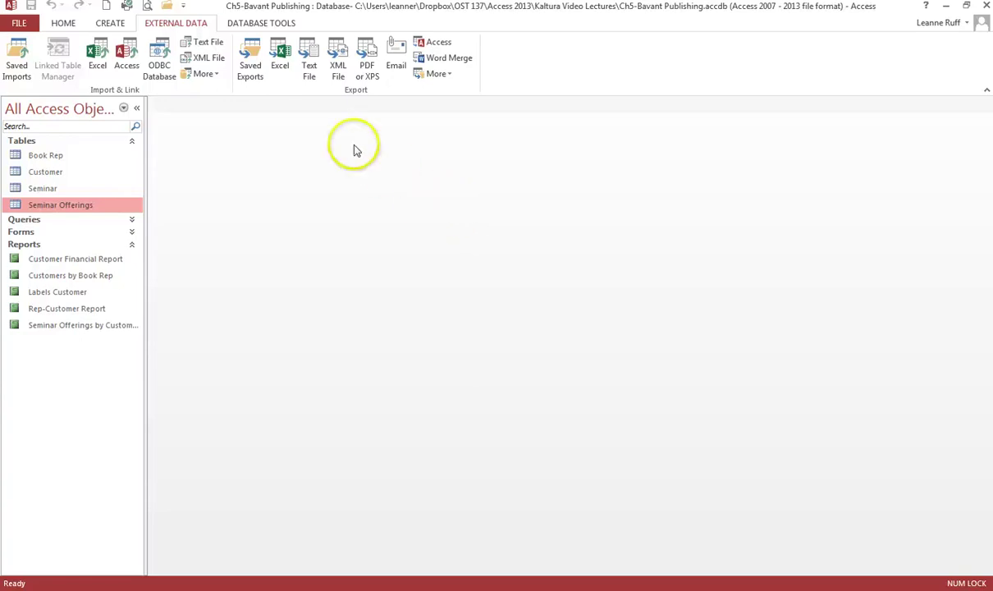
In the database relationships, relate Customer to Seminar Offerings on Customer Number and enforce referential integrity.
click(256, 25)
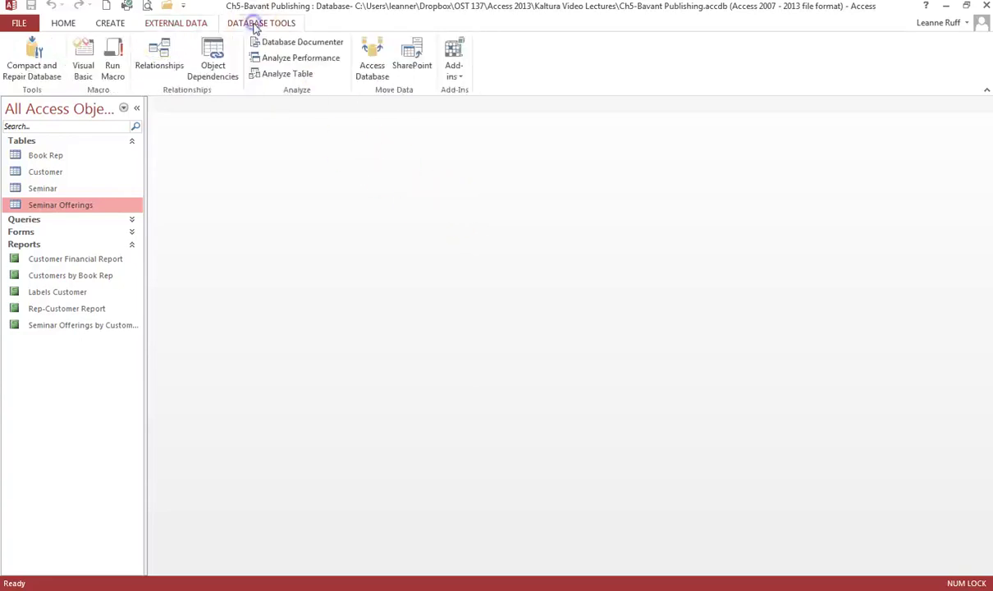
click(160, 61)
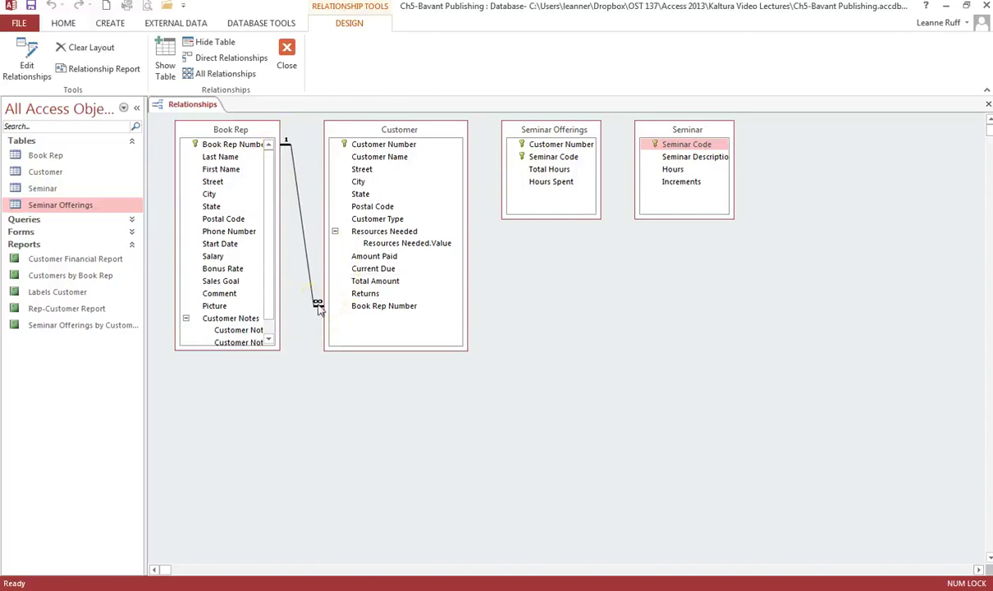
click(532, 218)
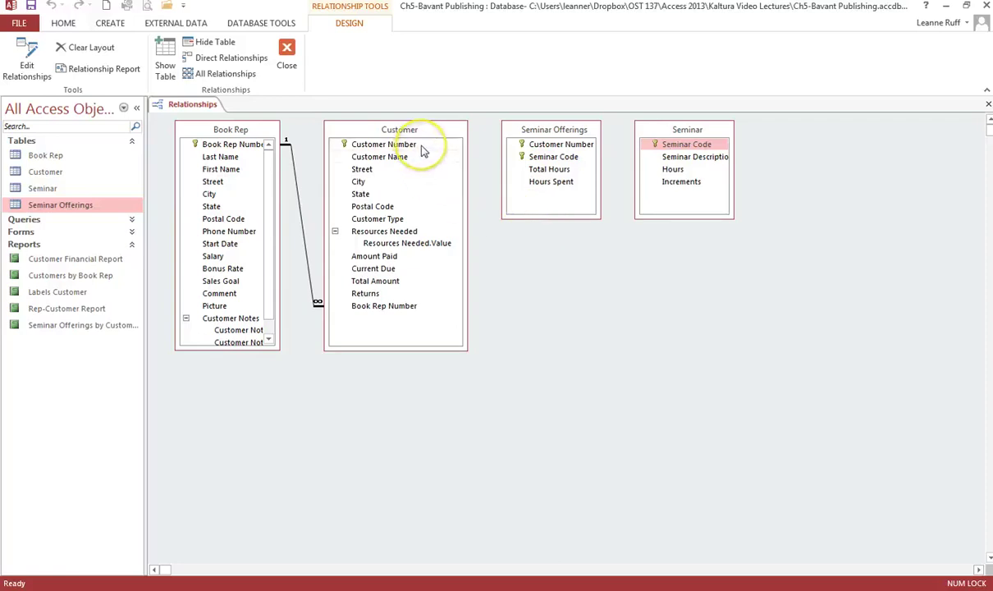
drag(423, 150, 528, 151)
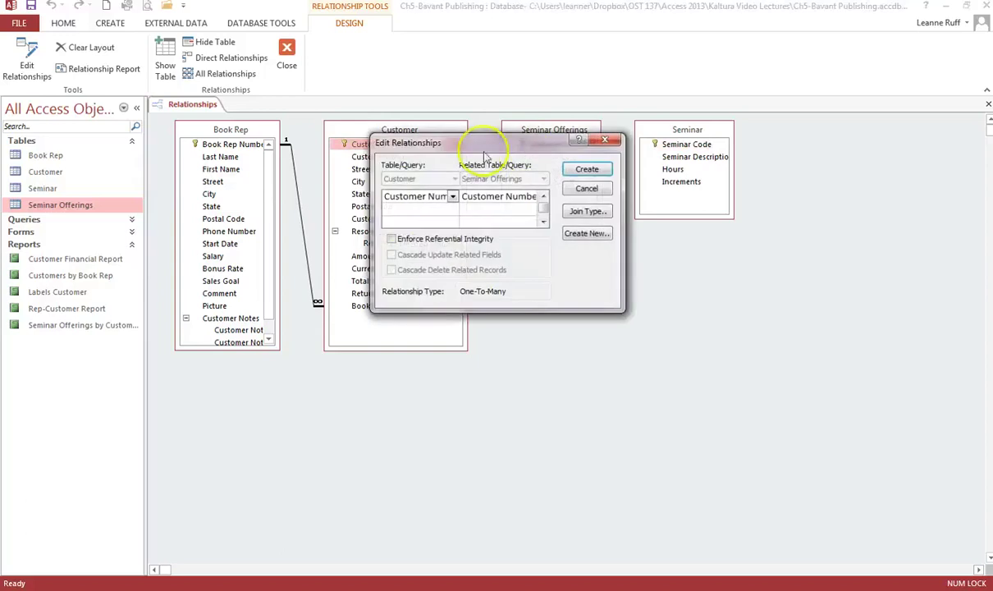
click(391, 239)
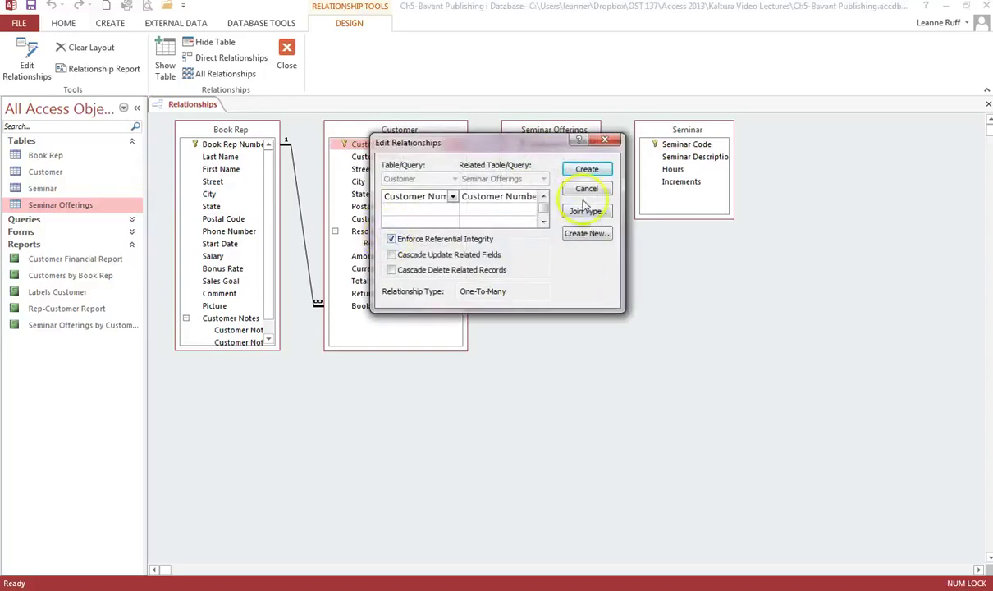
click(588, 170)
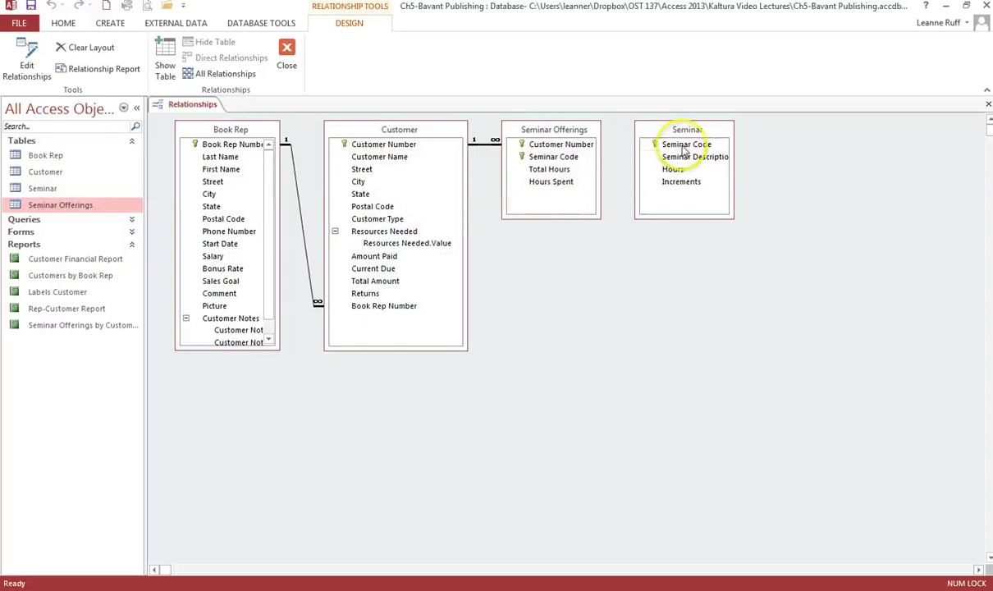
Relate Seminar to Seminar Offerings on Seminar Code, enforce referential integrity, and close the relationships layout.
drag(684, 148, 570, 161)
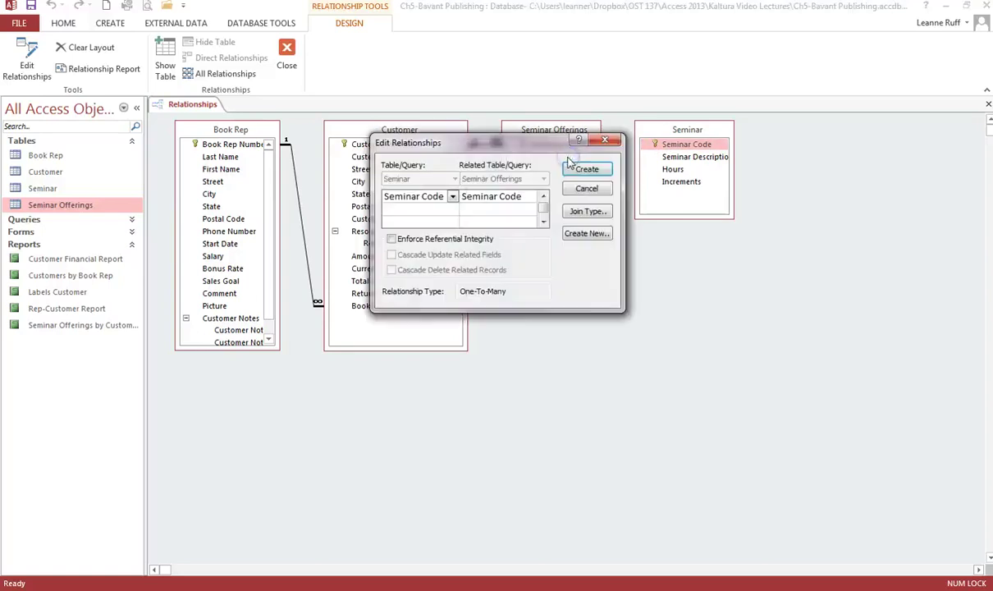
click(392, 239)
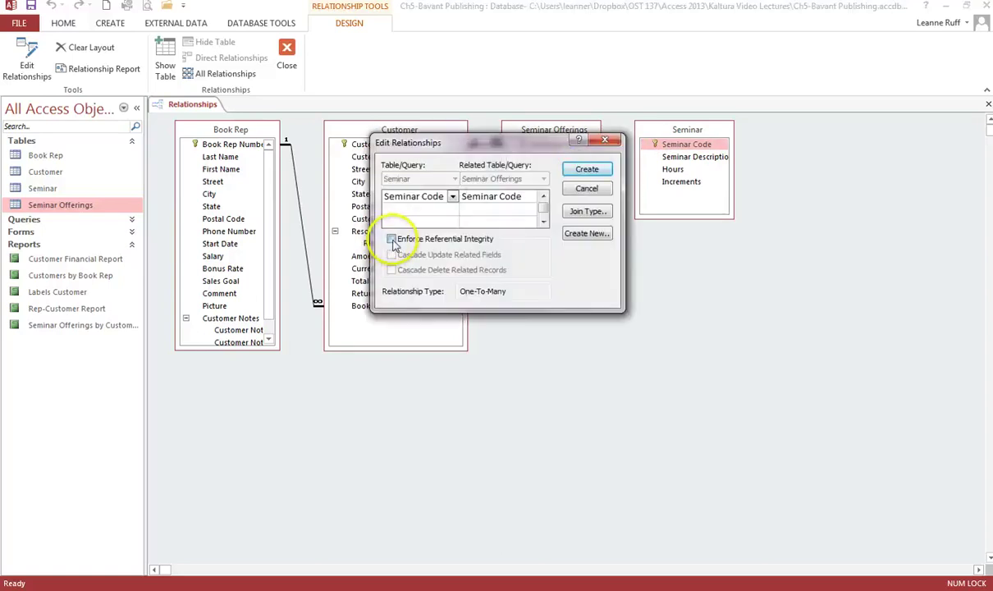
click(581, 170)
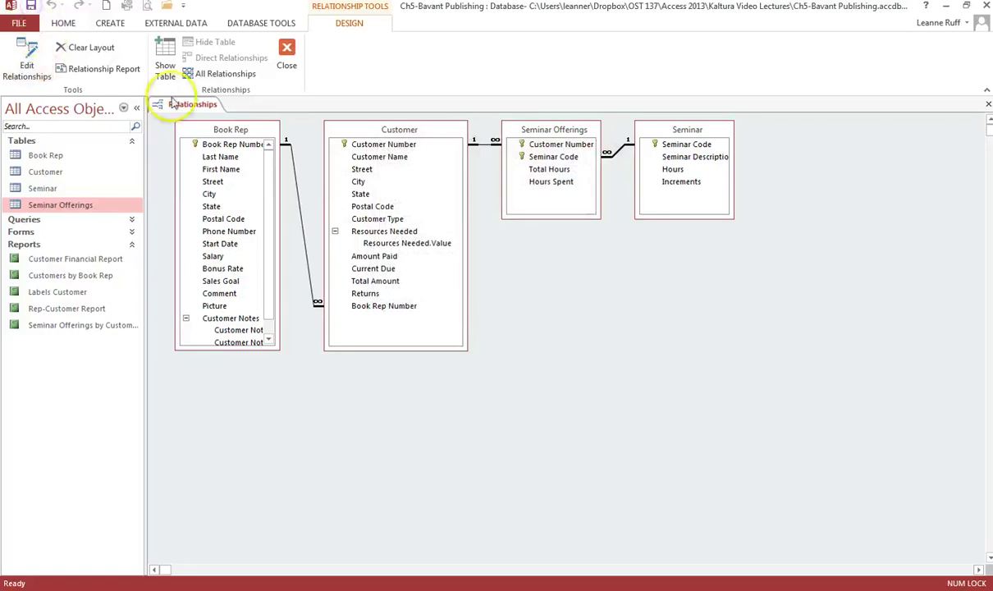
click(284, 65)
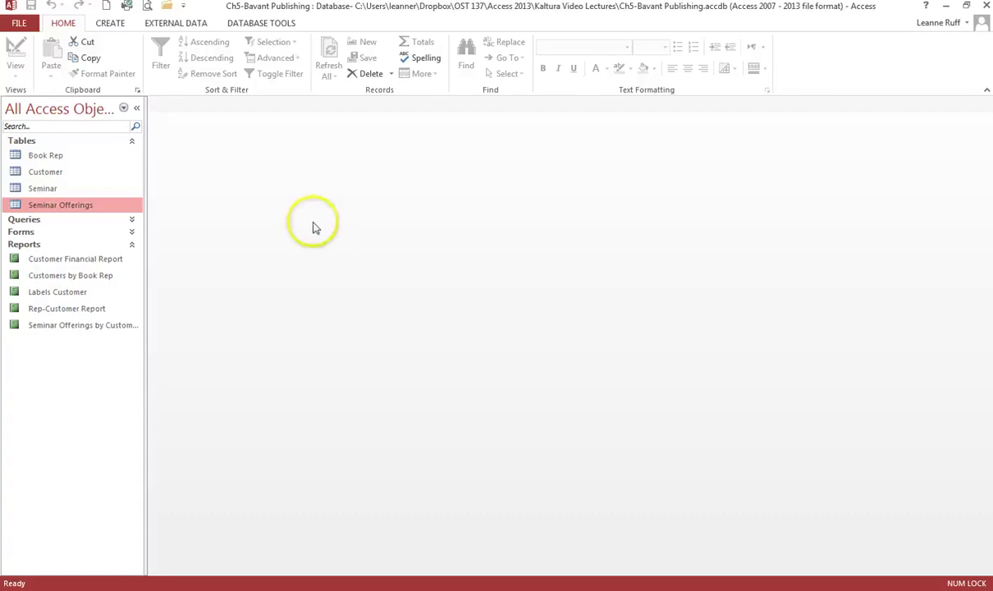
Start a new query in design view based on the Book Rep and Customer tables.
click(115, 23)
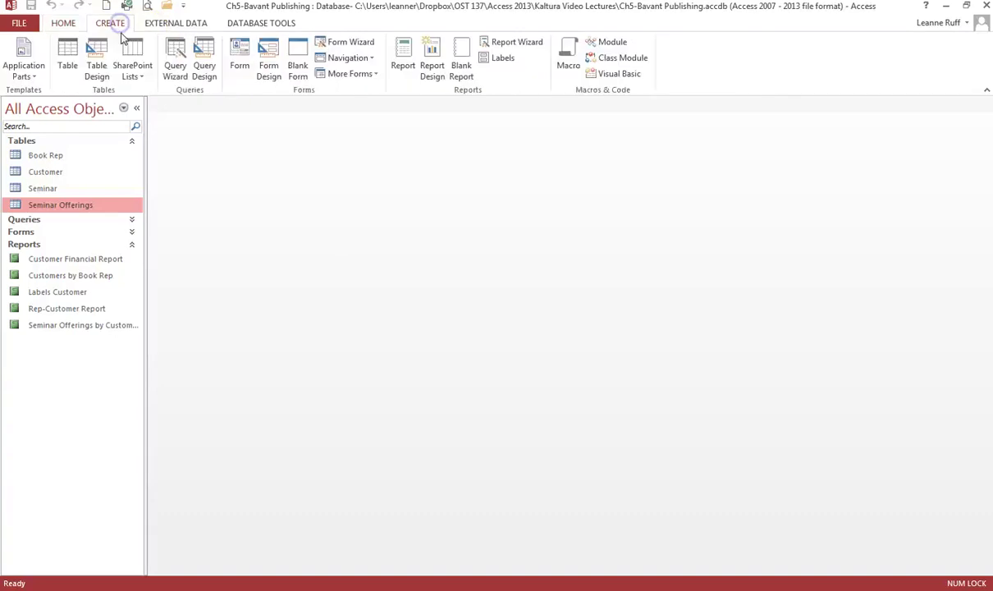
click(203, 72)
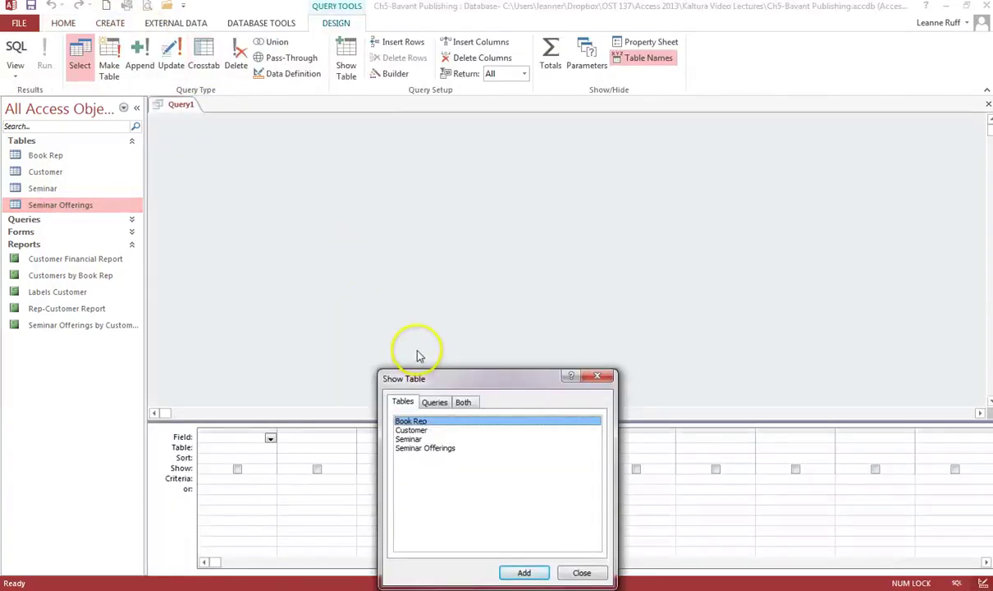
double_click(425, 421)
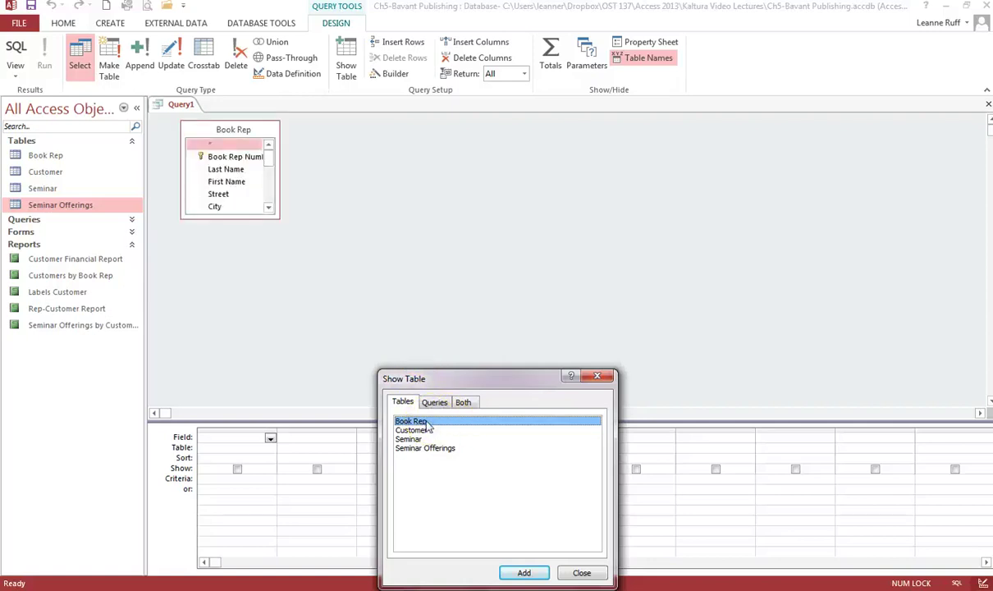
double_click(412, 430)
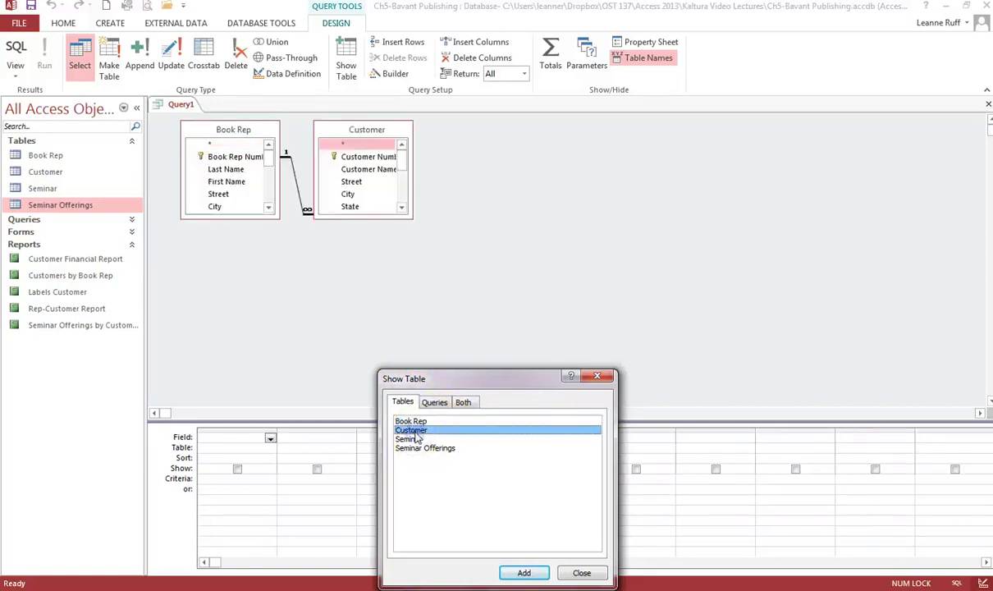
click(580, 572)
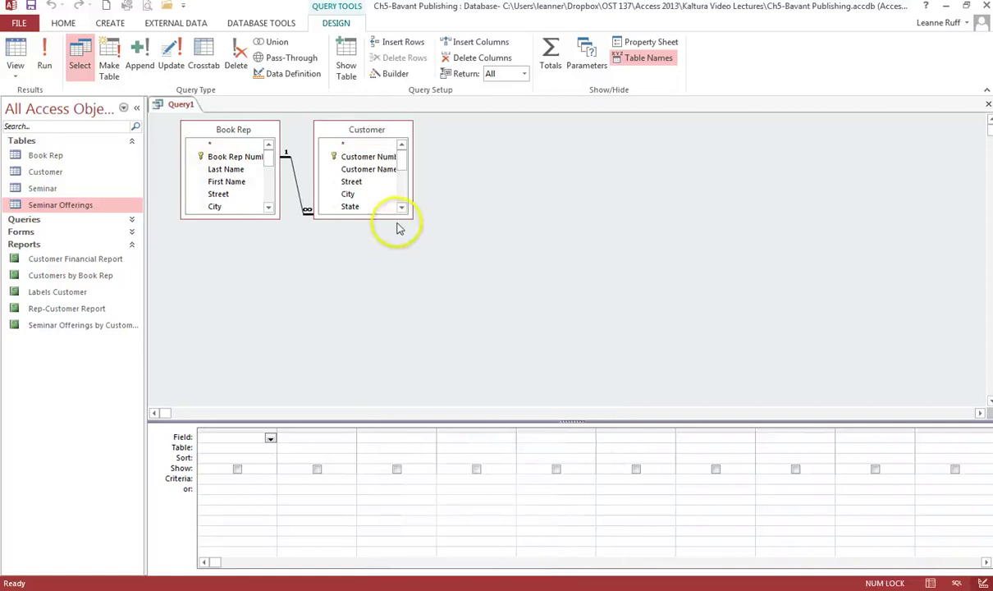
Enlarge the Book Rep and Customer field lists to show all their fields, moving Customer clear of Book Rep.
drag(278, 217, 320, 404)
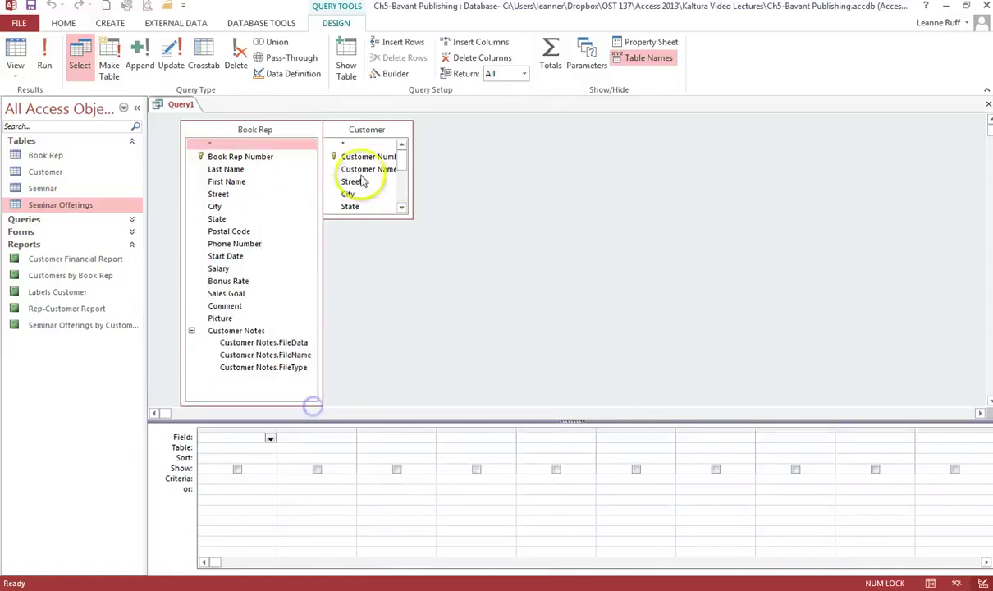
drag(368, 137, 443, 138)
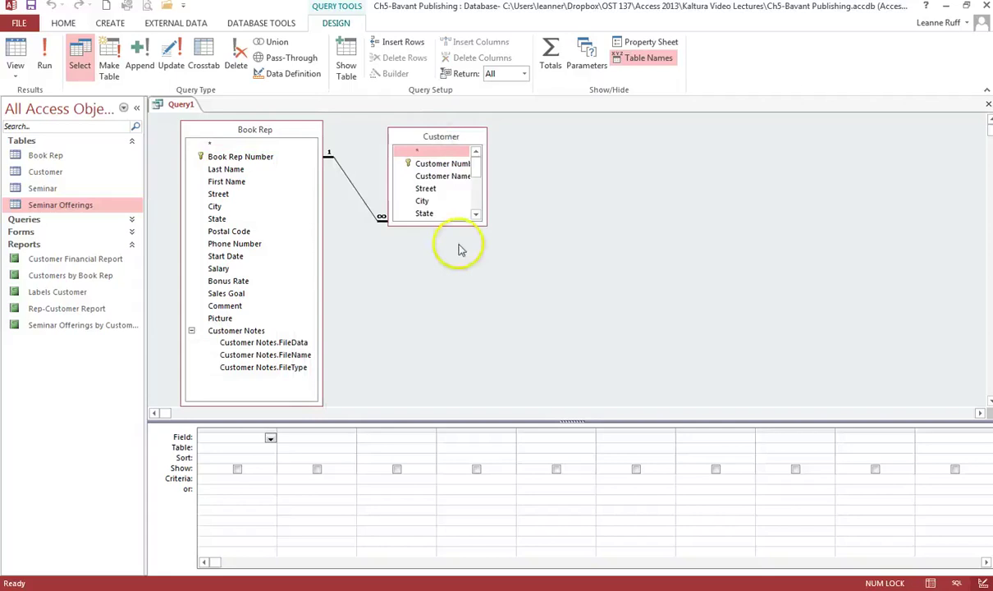
drag(459, 224, 465, 396)
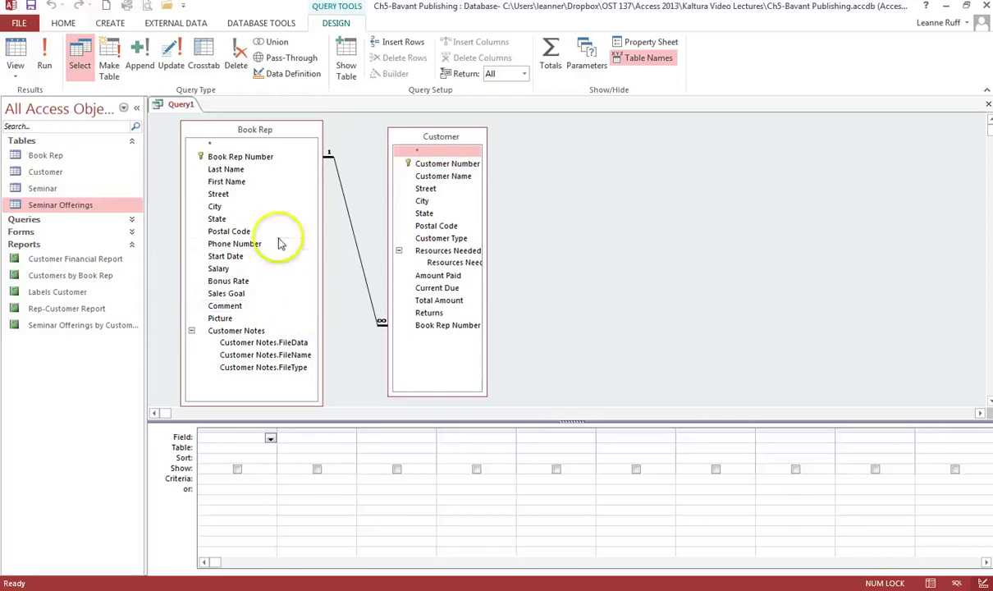
Add the Book Rep Number, First Name and Last Name fields from Book Rep to the query, in that order.
double_click(244, 156)
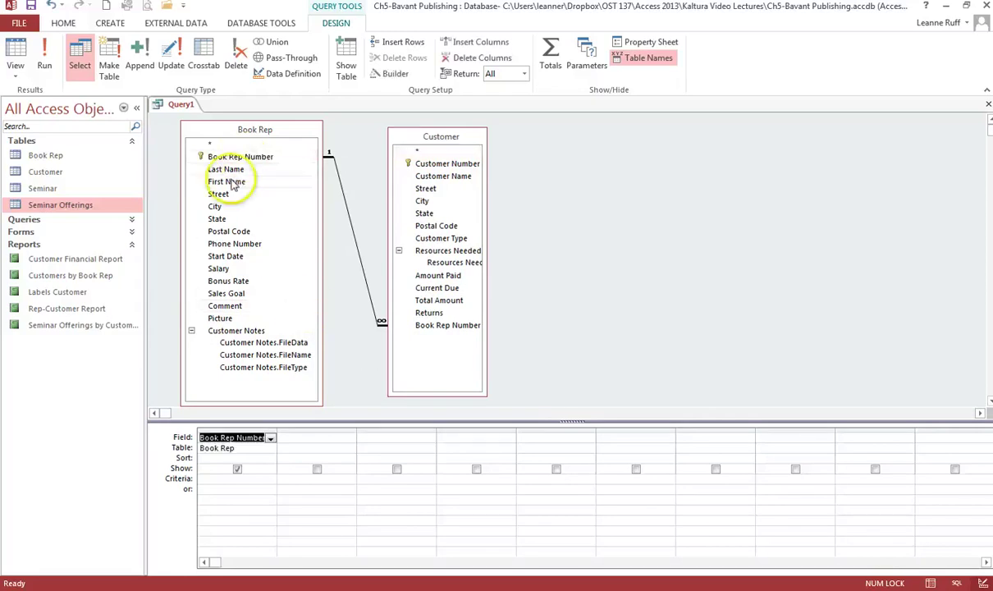
double_click(230, 183)
double_click(233, 169)
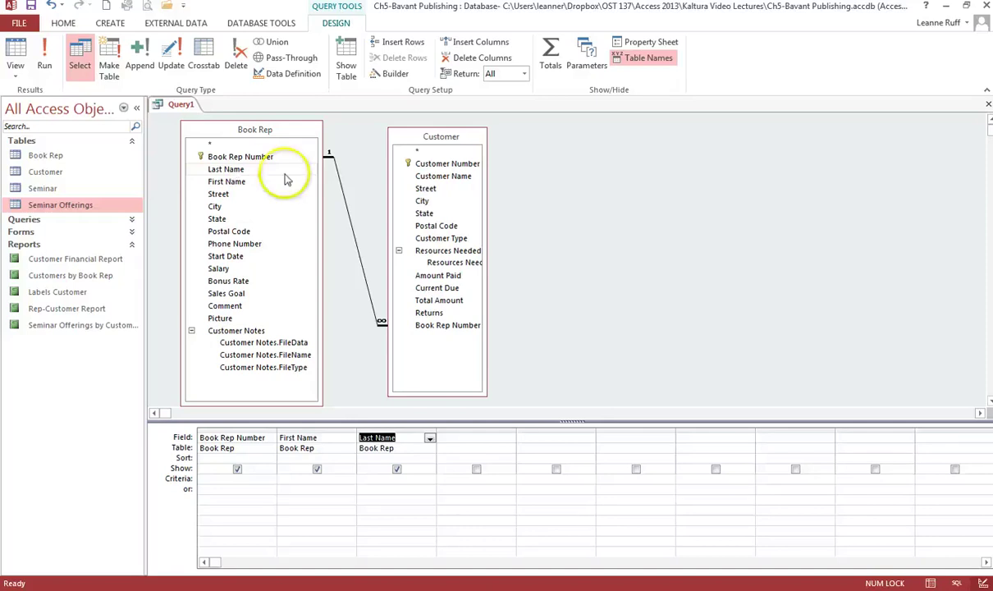
Add the Customer table's Customer Number, Customer Name, Street, City, State, Postal Code, Customer Type, Resources Needed and Amount Paid fields to the query.
double_click(434, 164)
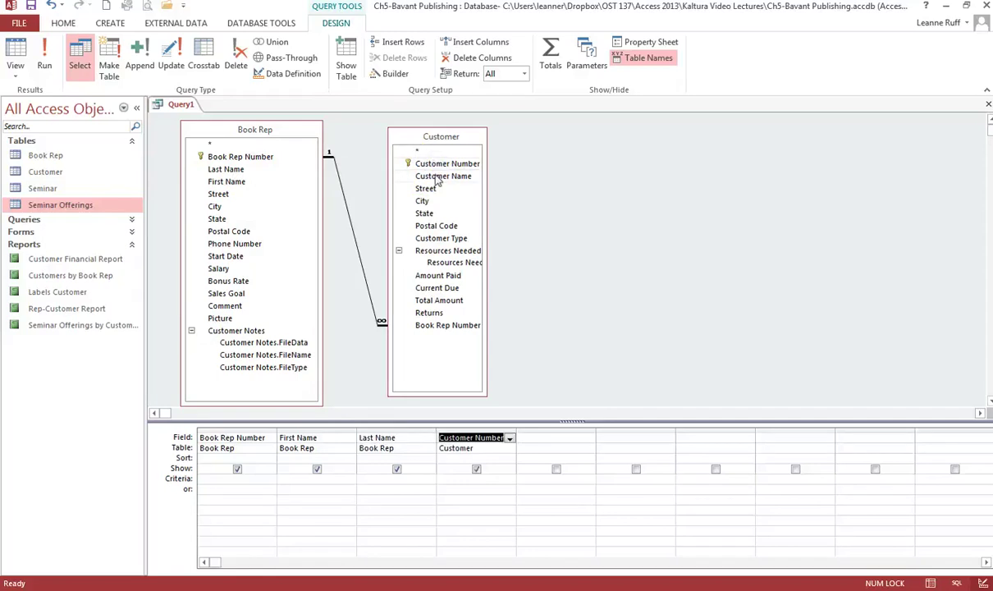
double_click(437, 177)
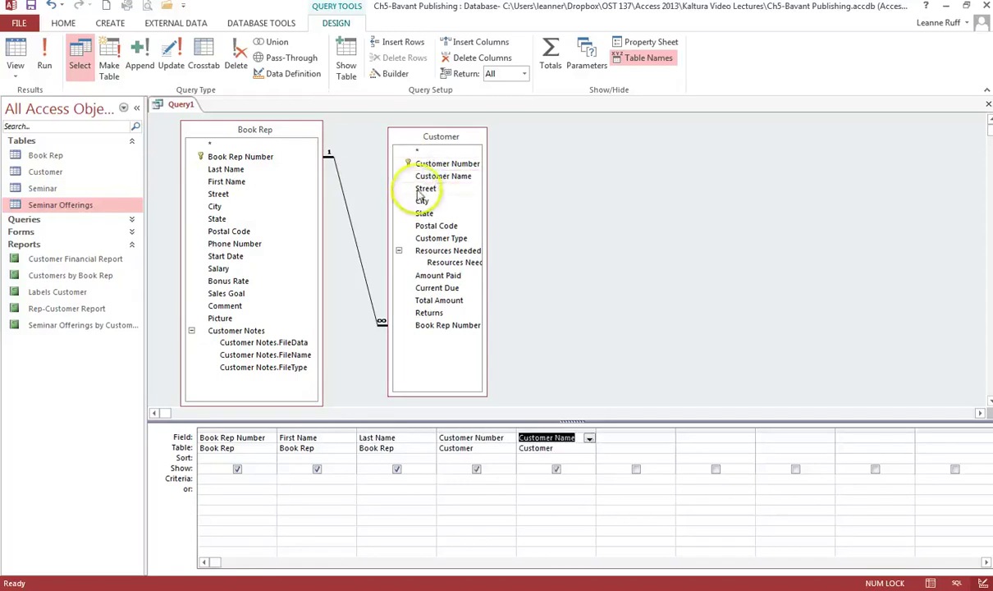
double_click(420, 189)
double_click(422, 201)
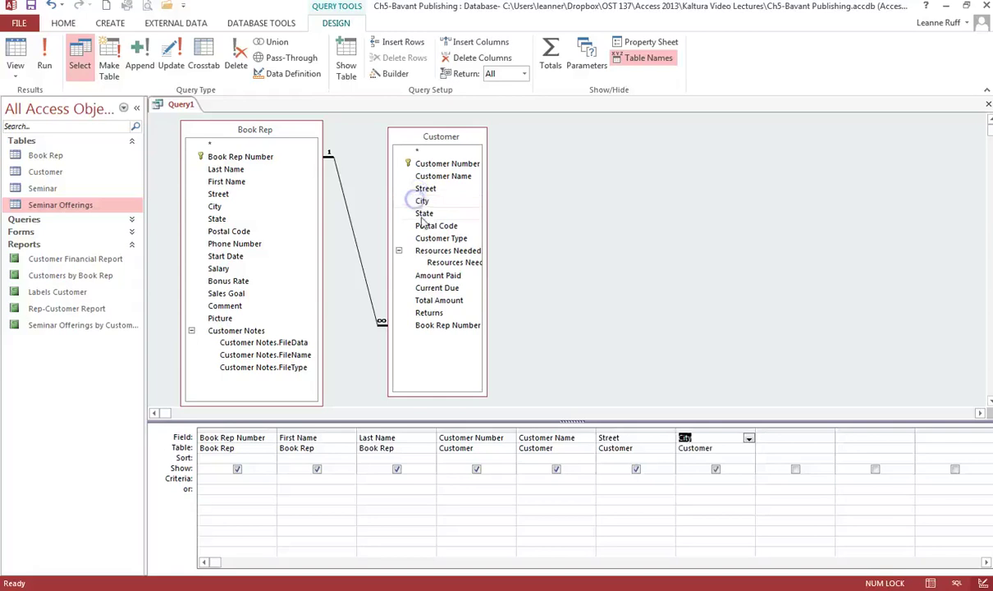
click(423, 214)
double_click(423, 215)
double_click(424, 225)
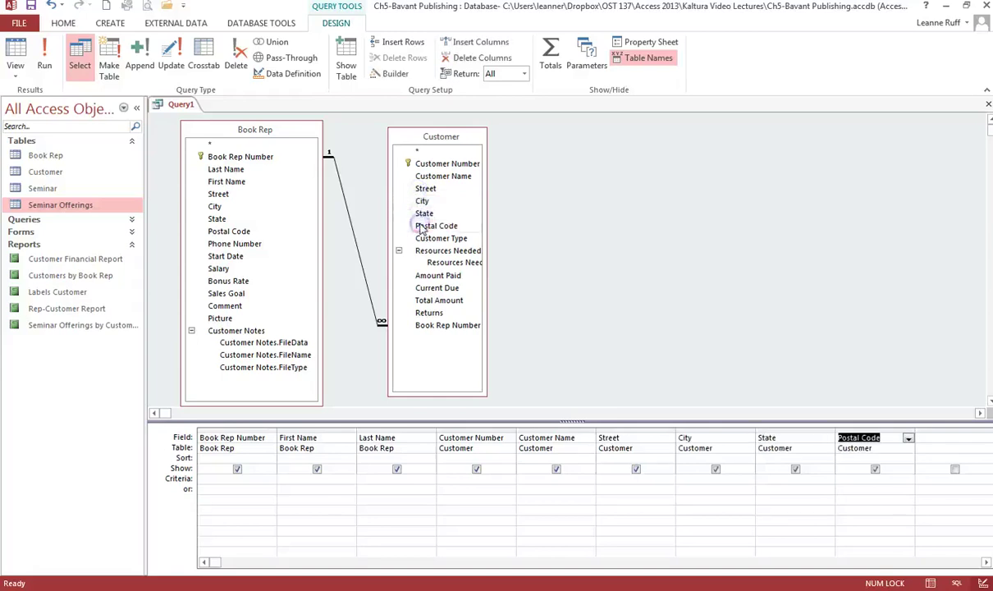
double_click(426, 238)
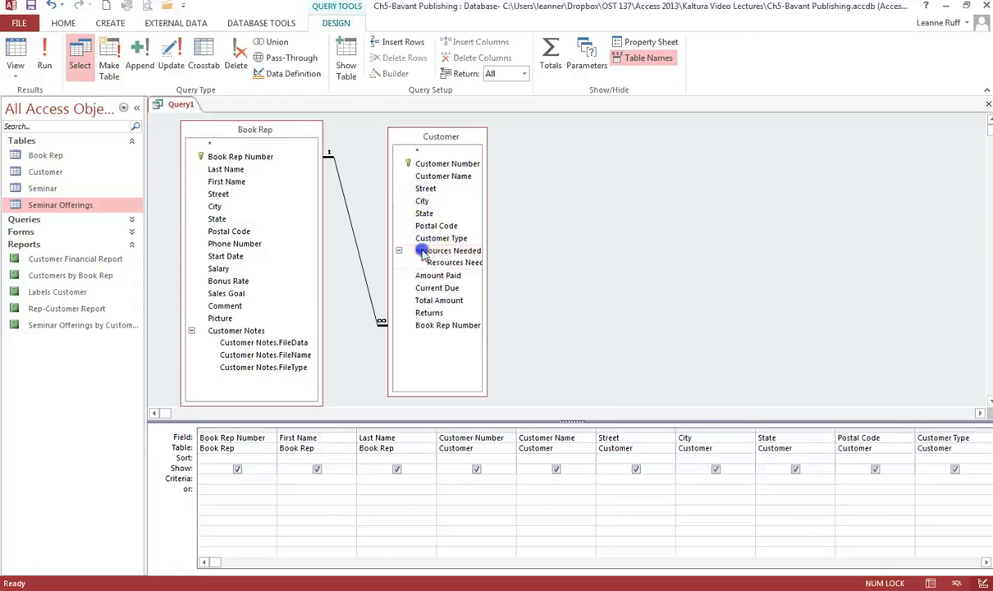
double_click(421, 263)
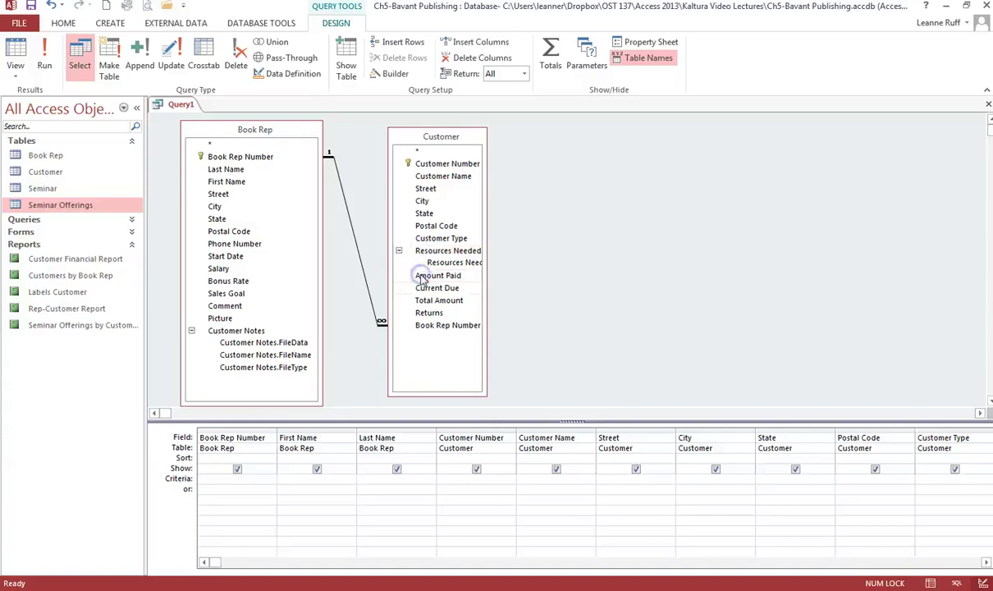
double_click(431, 275)
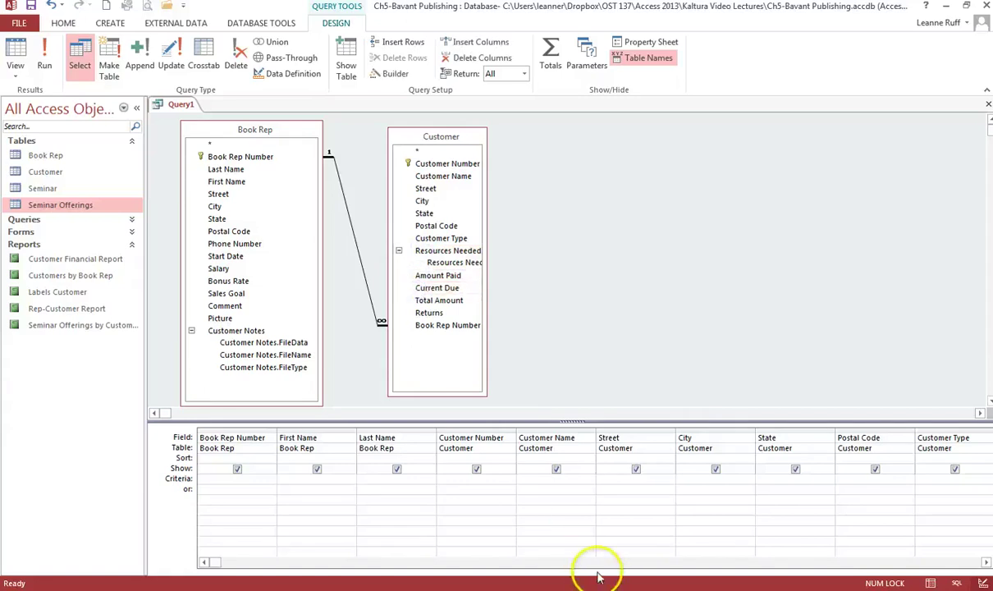
drag(217, 563, 253, 544)
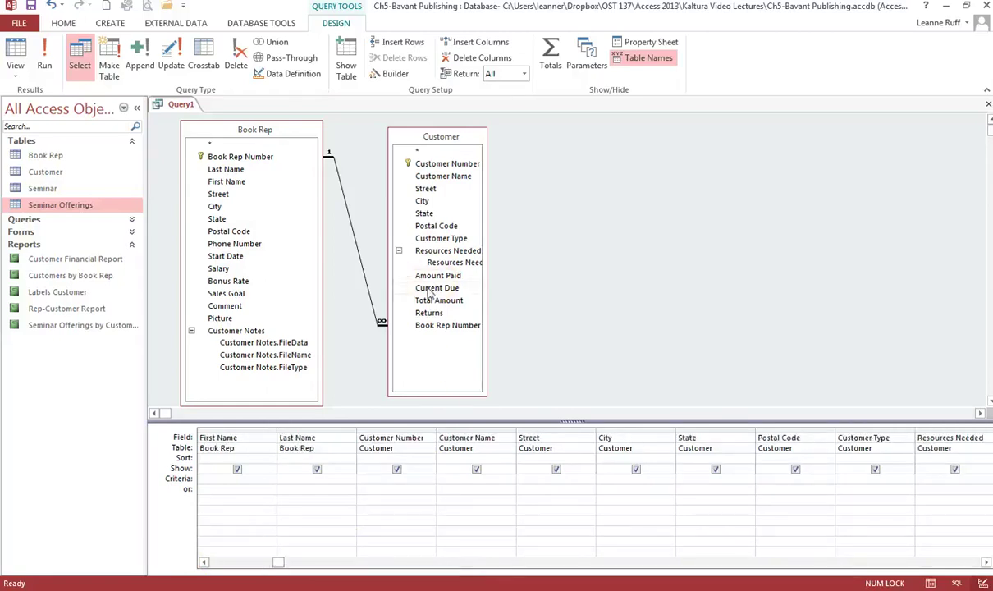
Review the query's records in datasheet view and return to its design.
click(14, 53)
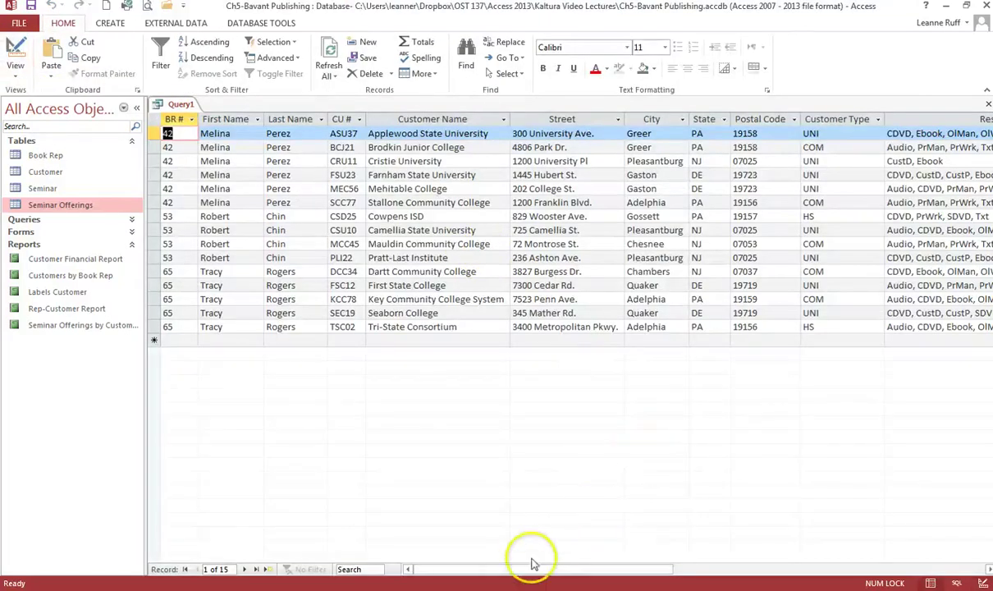
drag(523, 570, 474, 543)
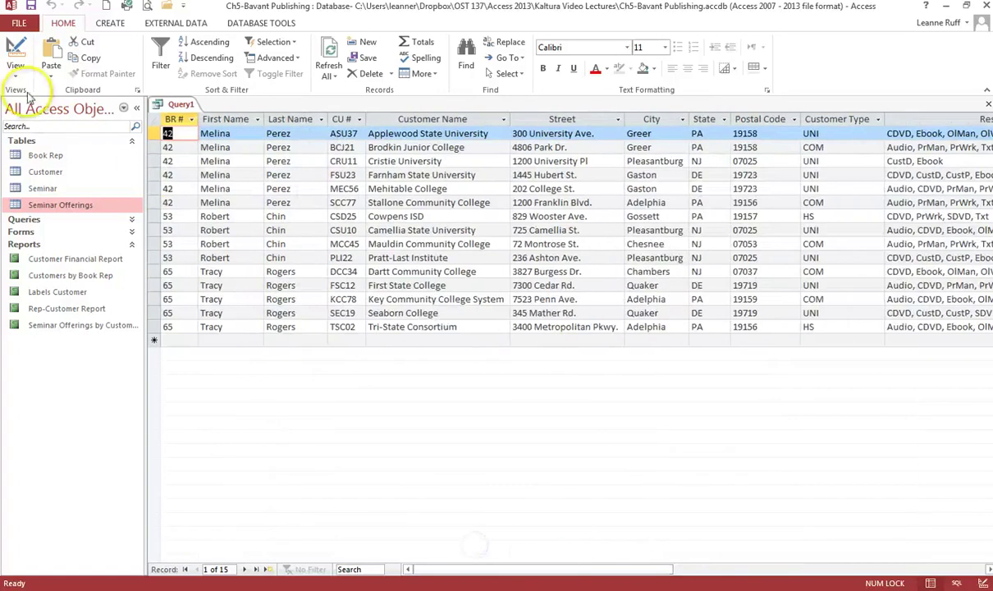
click(23, 51)
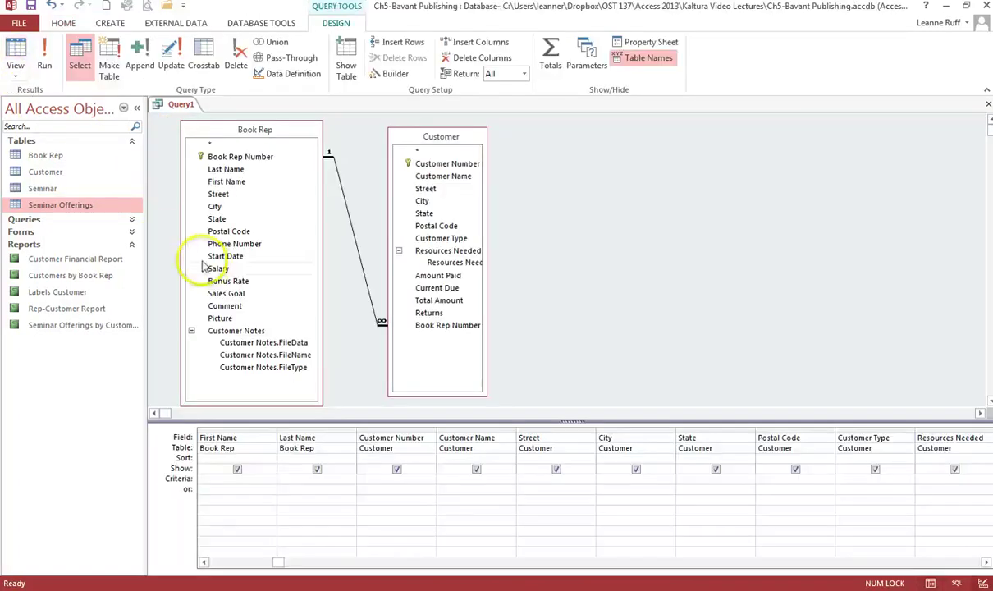
Save the query as "Books Reps and Customers" and close it.
click(31, 6)
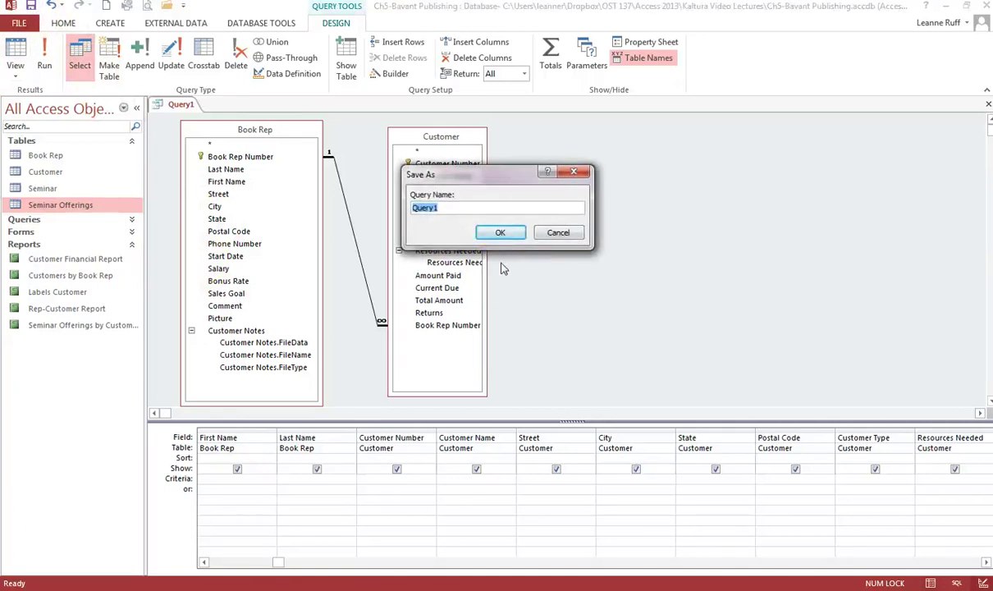
text(Books Reps and Customers)
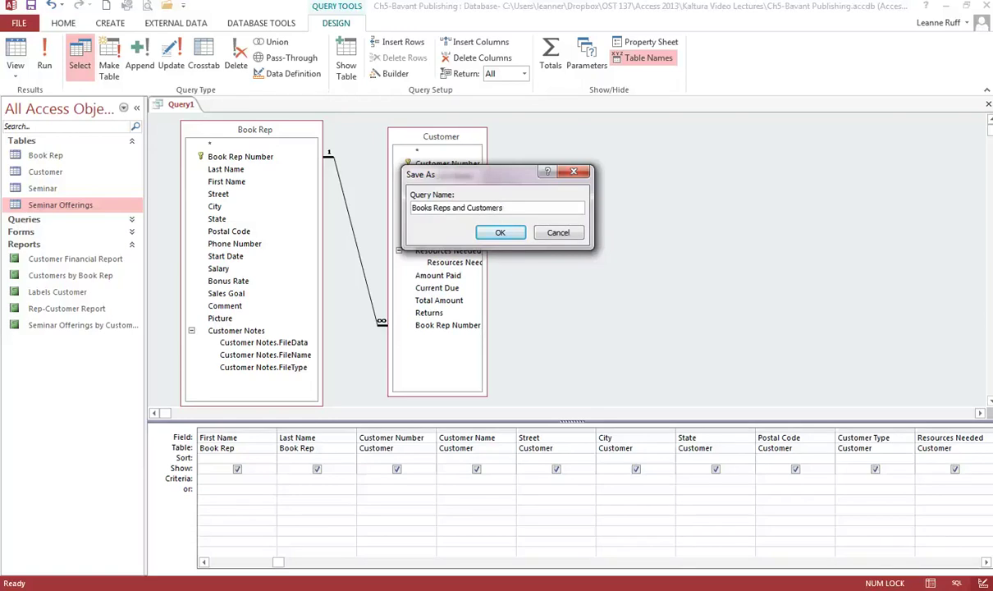
click(503, 236)
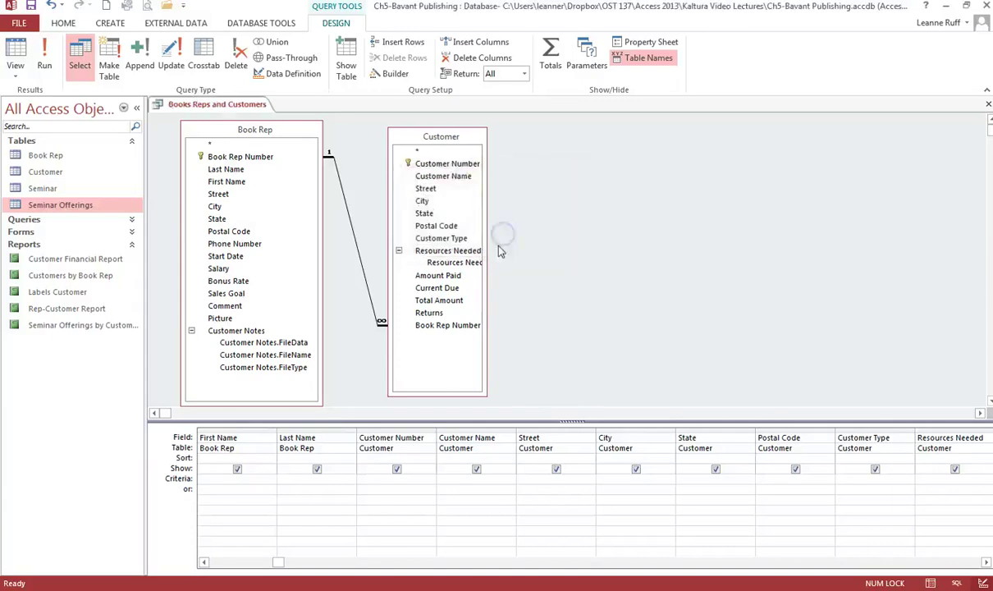
click(988, 104)
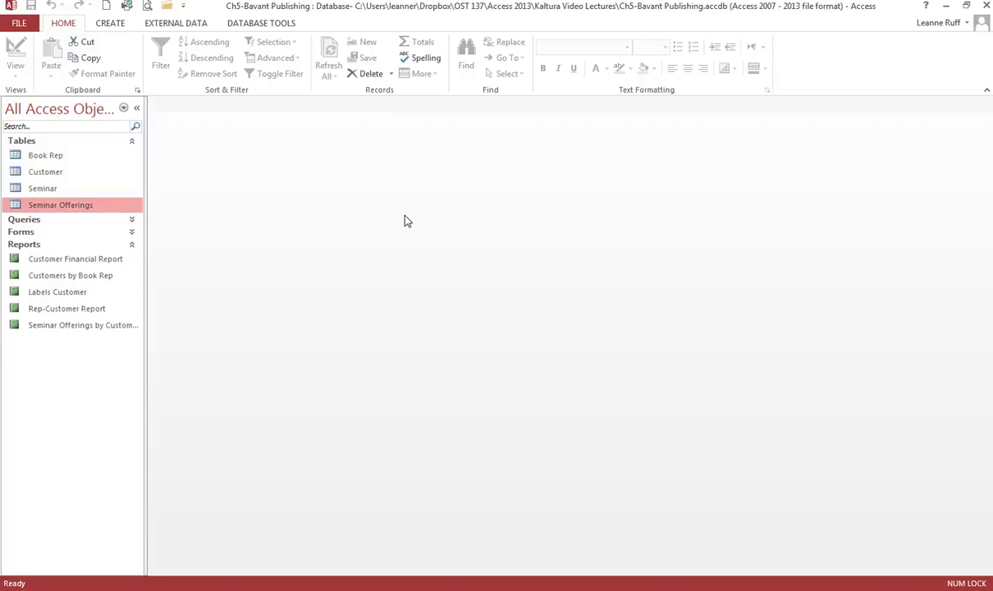
Start another query in design view based on the Seminar and Seminar Offerings tables.
click(110, 23)
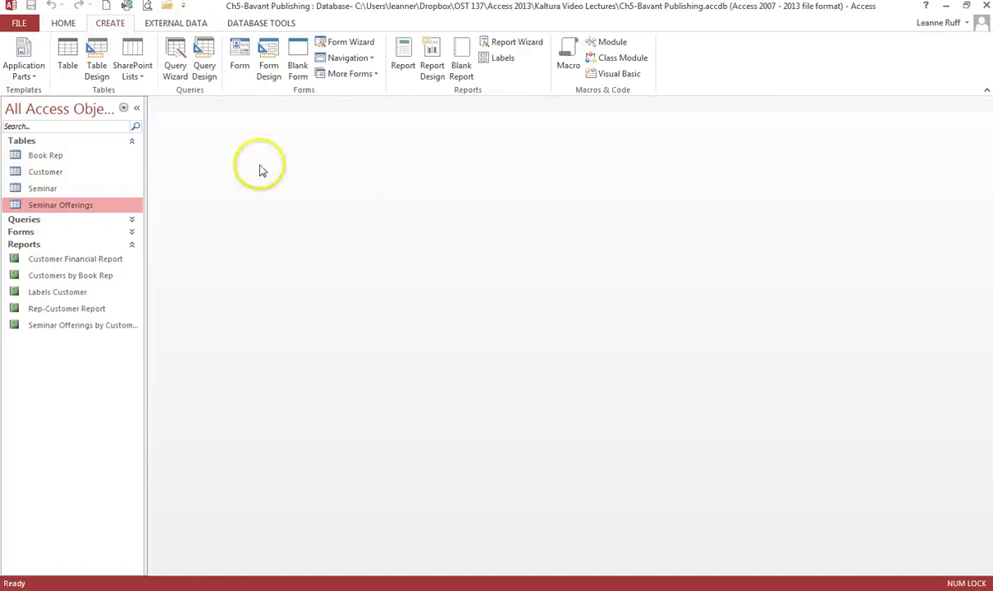
click(204, 67)
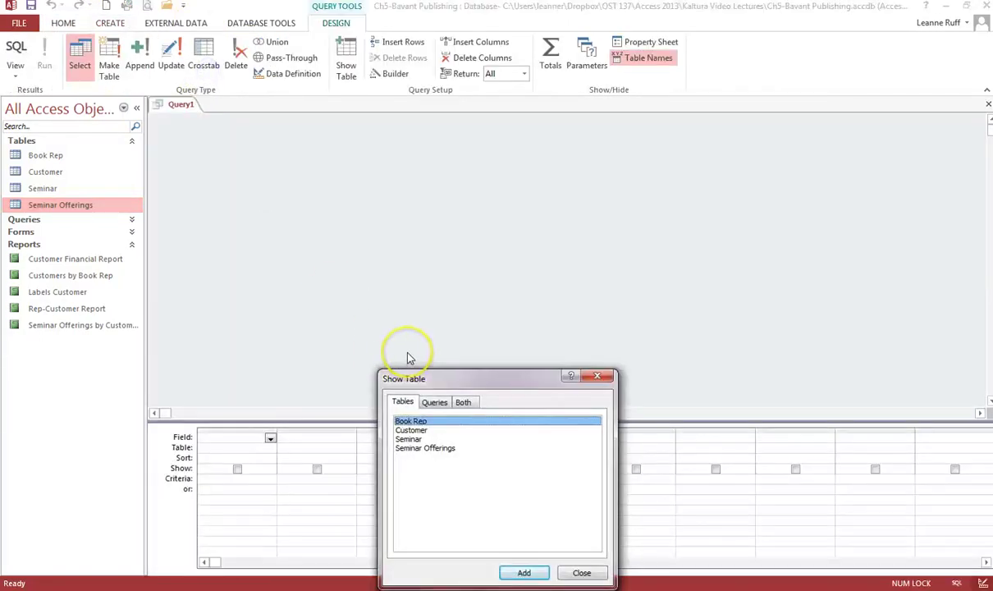
double_click(410, 439)
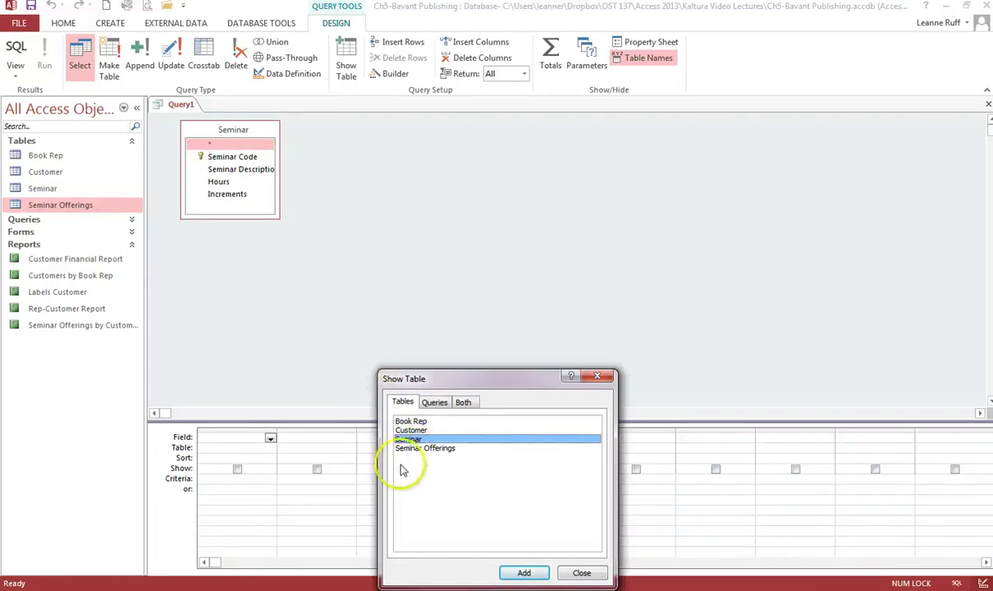
double_click(425, 448)
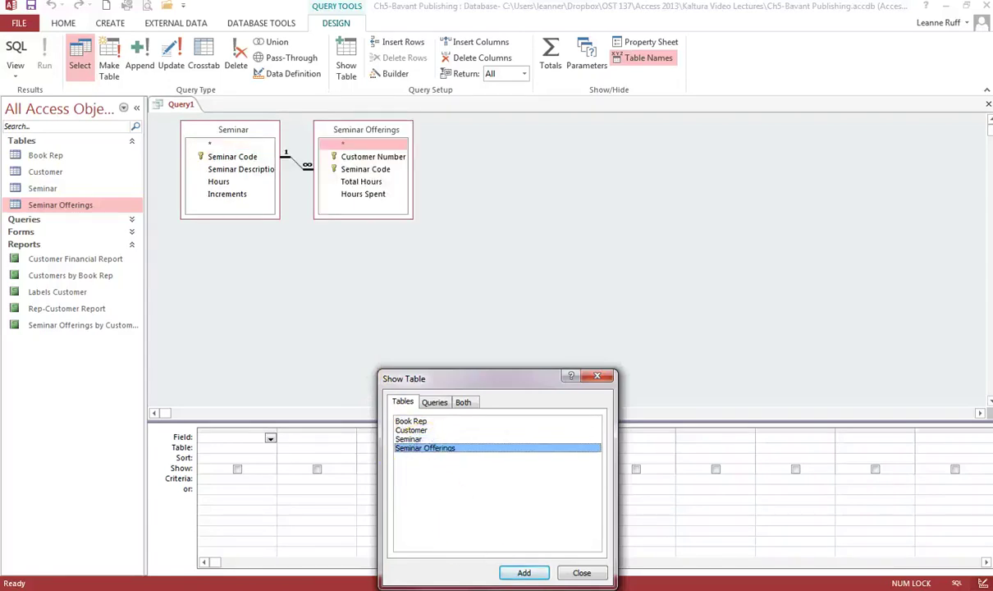
click(580, 574)
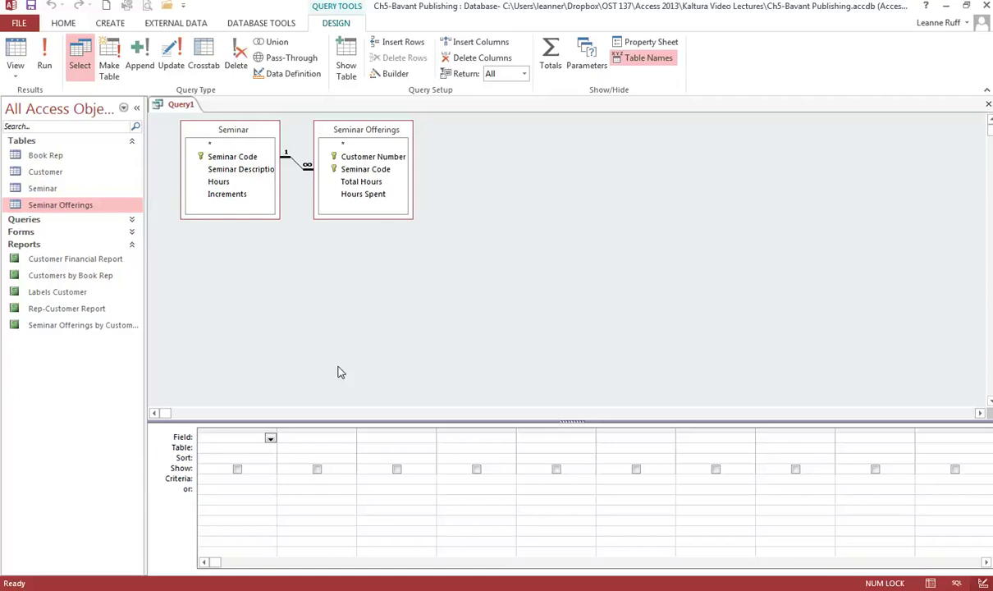
Add Customer Number, Seminar Code, Total Hours and Hours Spent from Seminar Offerings to the query, with Seminar Description from Seminar in third place.
double_click(373, 157)
double_click(371, 168)
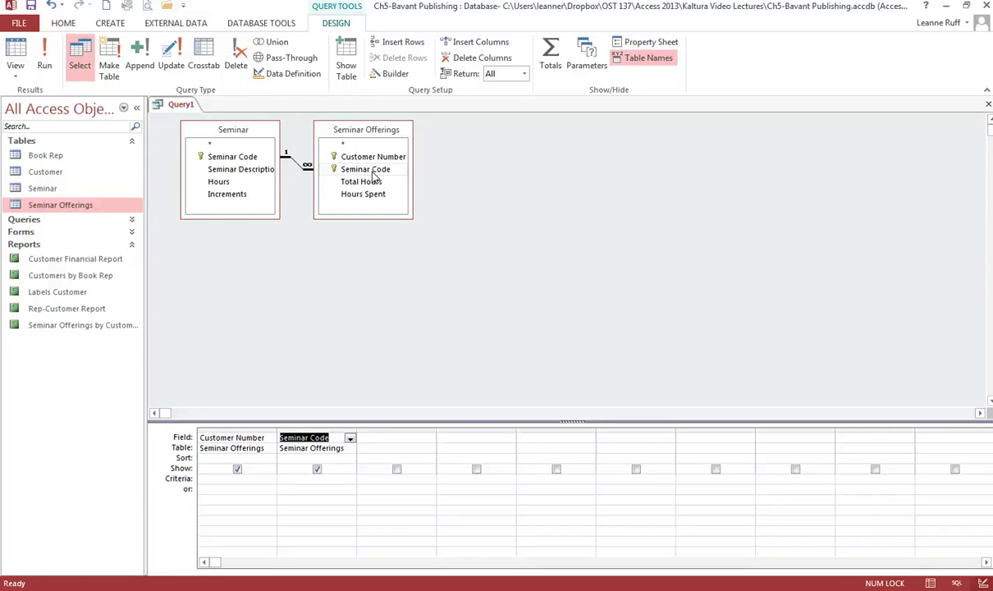
double_click(252, 170)
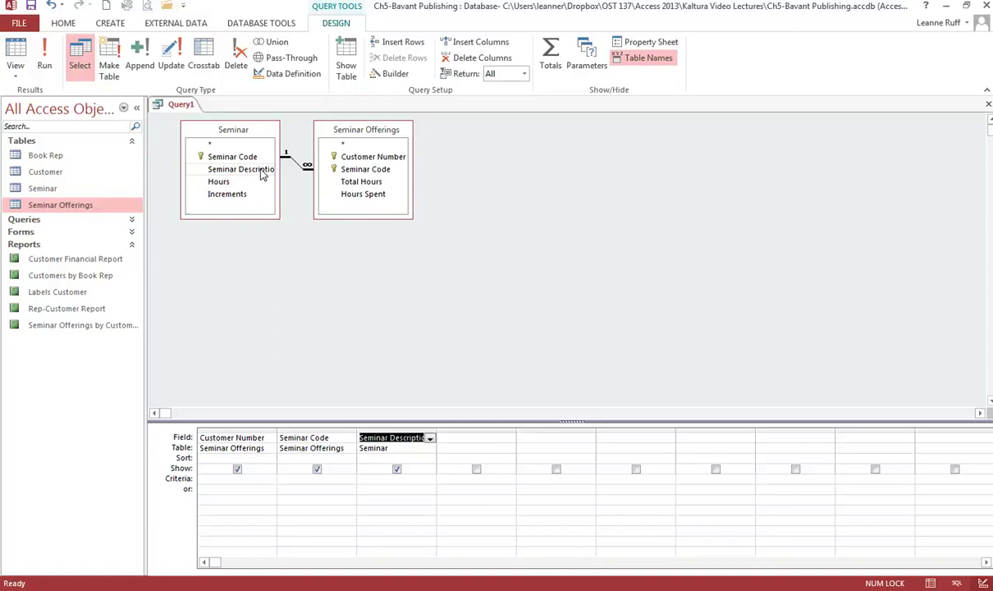
double_click(349, 182)
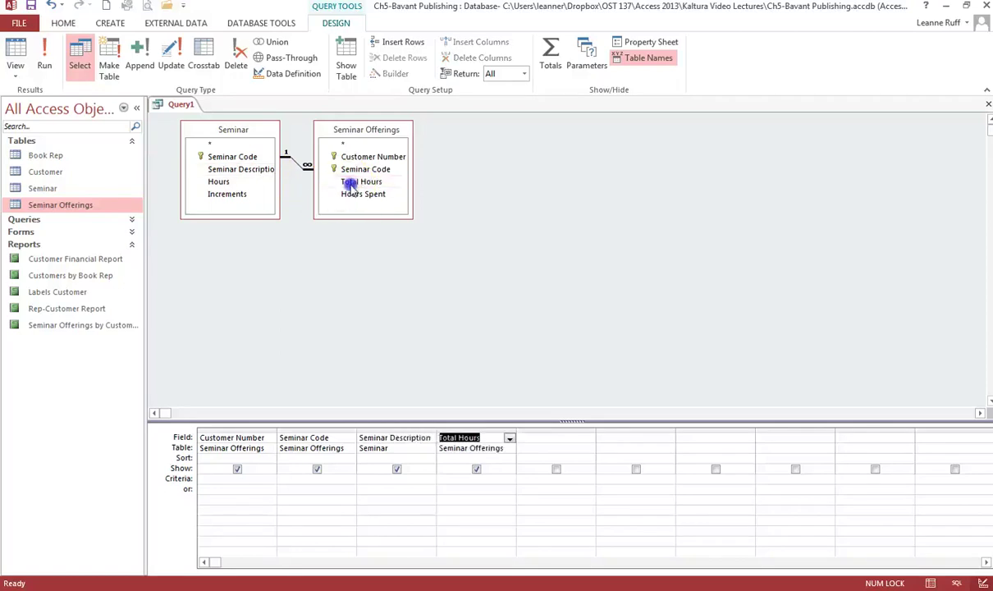
double_click(351, 195)
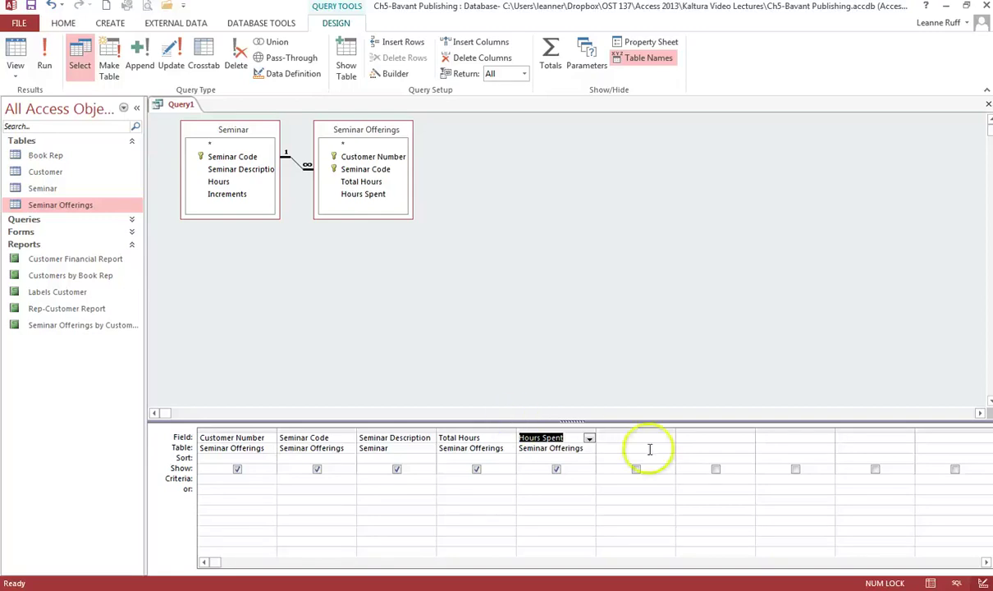
Build a calculated field after Hours Spent with the expression [Seminar Offerings]![Total Hours] - [Seminar Offerings]![Hours Spent].
click(608, 439)
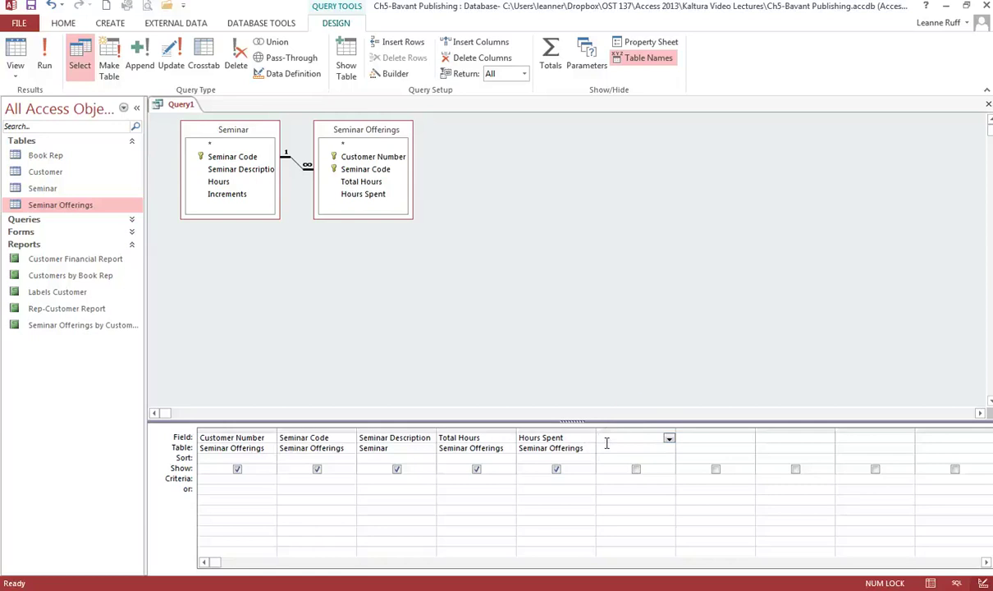
click(394, 74)
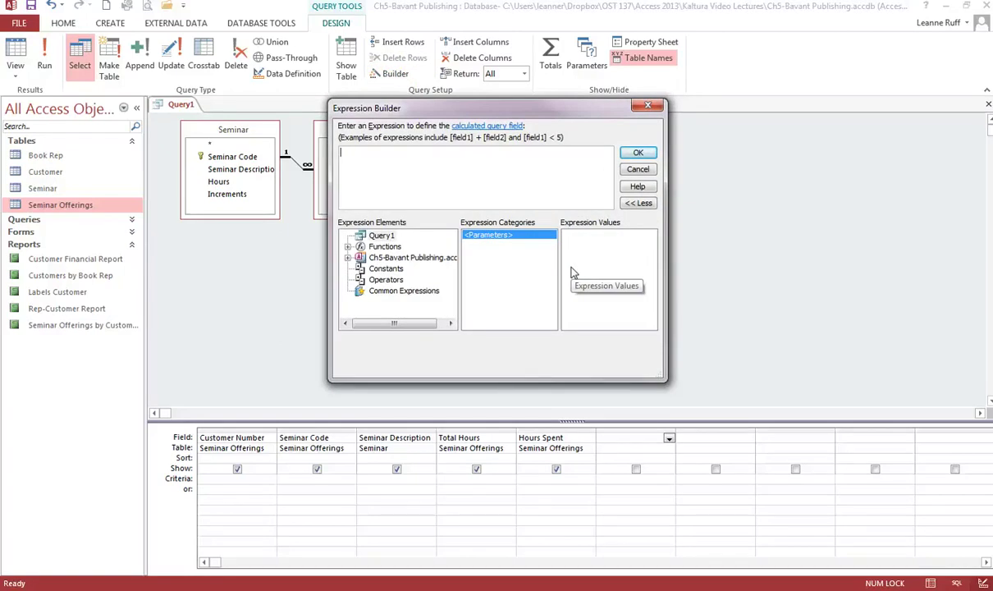
double_click(384, 258)
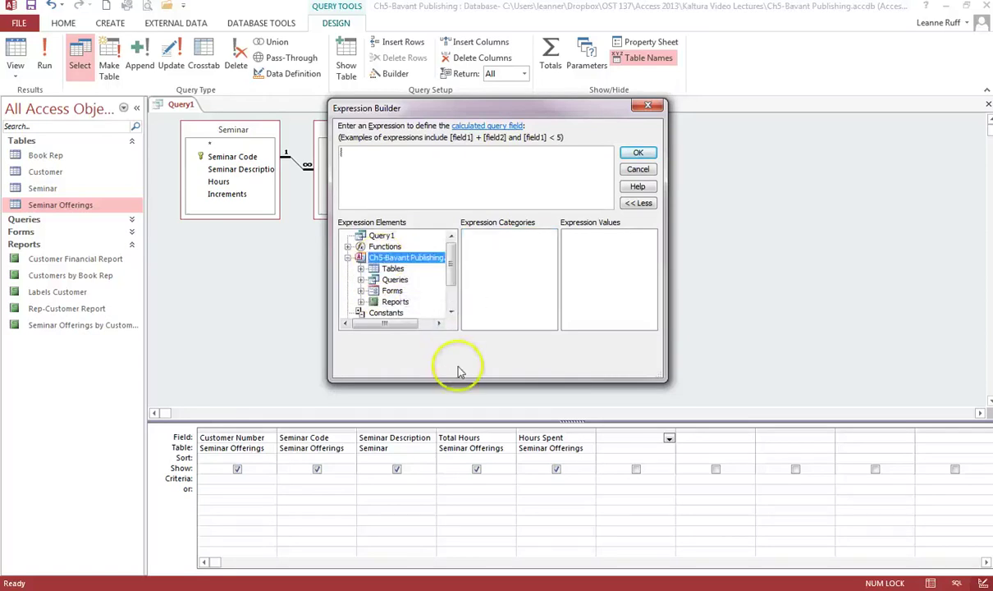
double_click(393, 270)
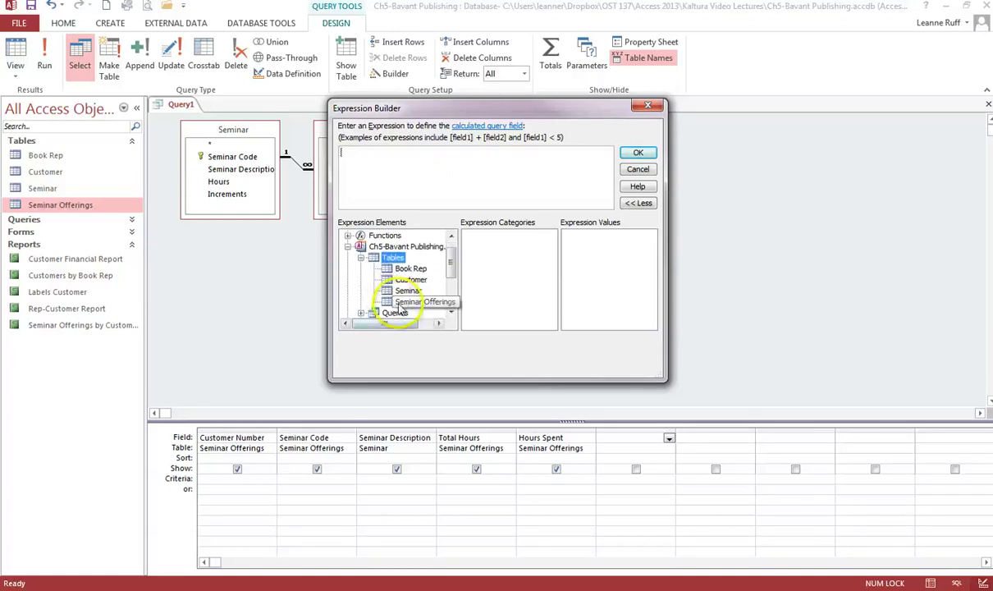
click(400, 302)
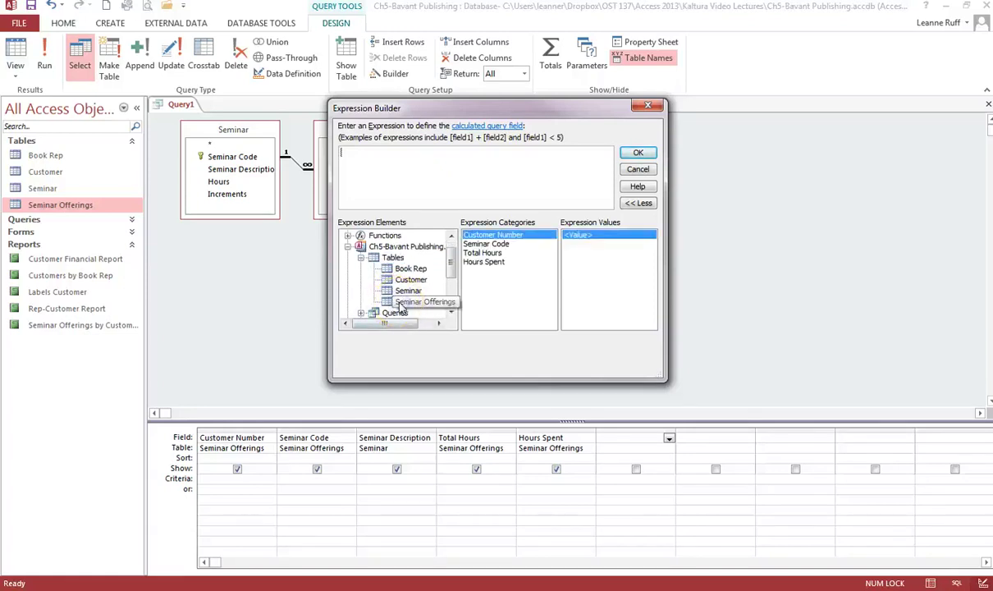
click(403, 308)
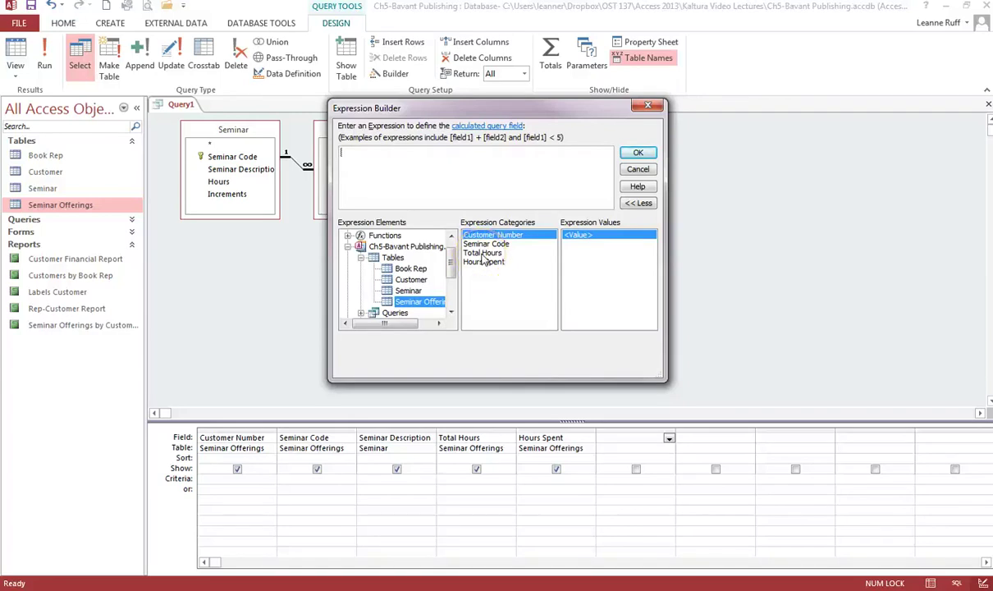
double_click(483, 253)
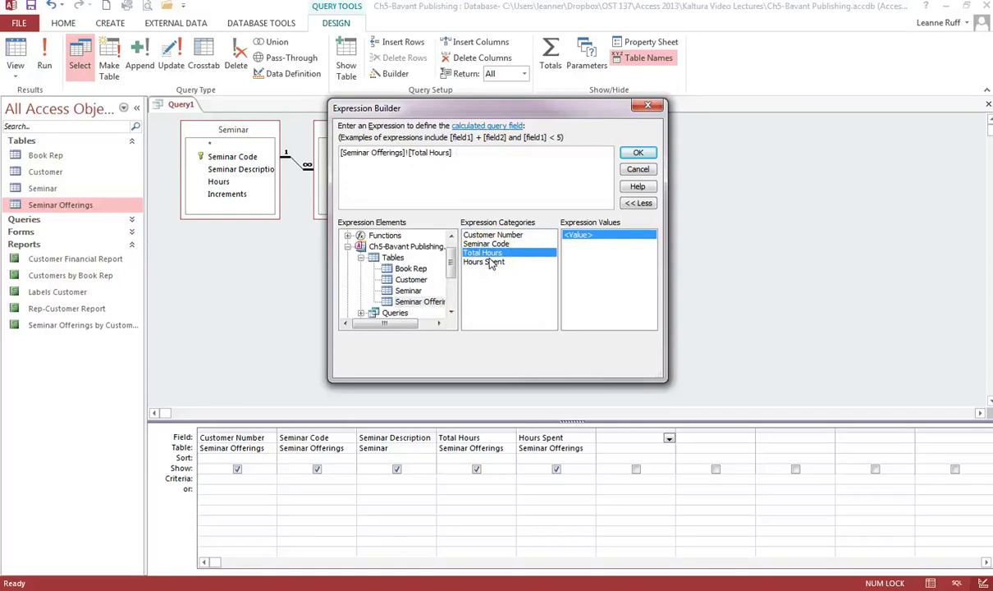
text(-)
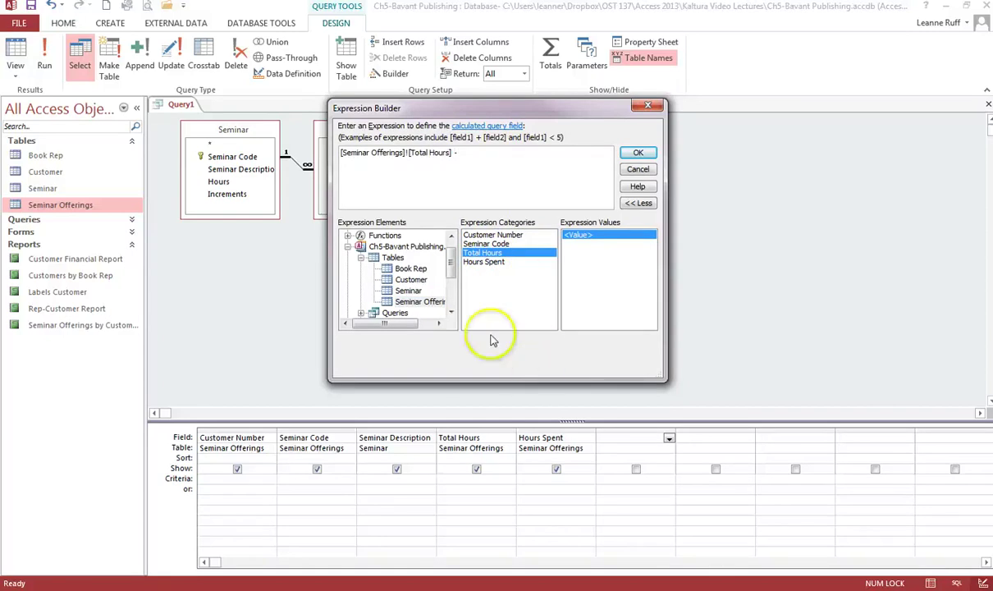
double_click(487, 262)
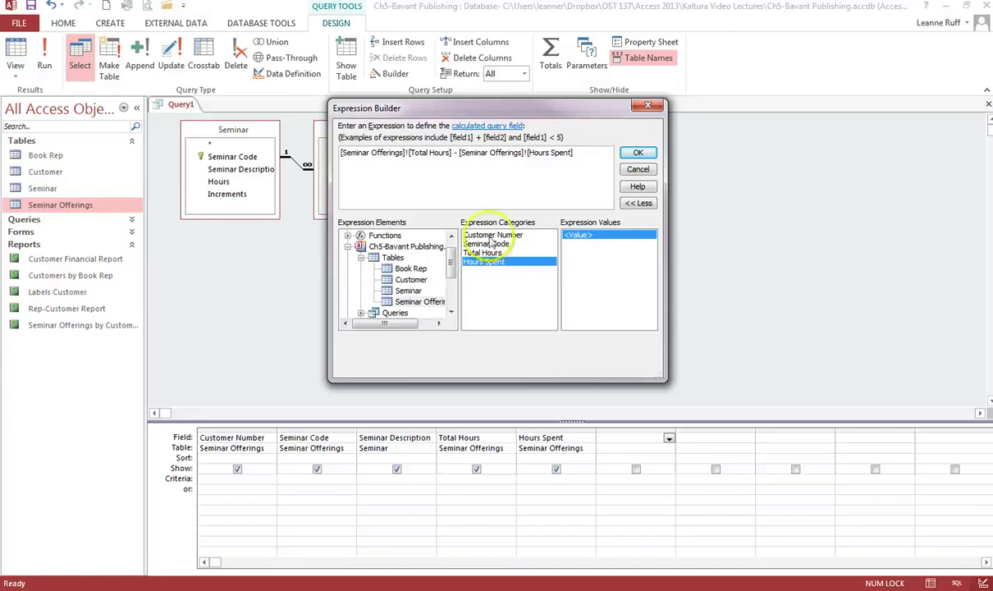
click(641, 156)
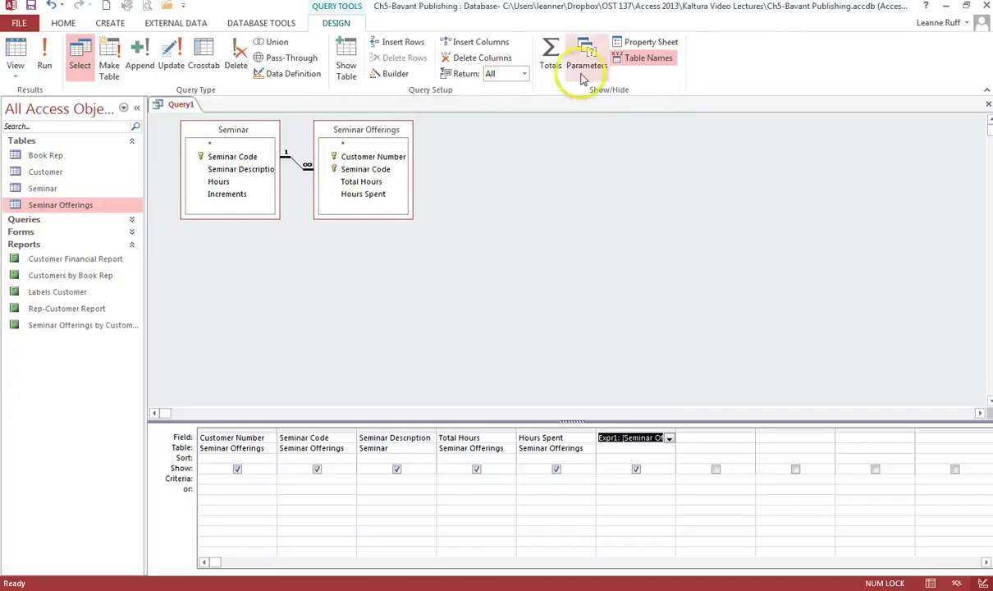
Set the calculated field's caption to "Hours Remaining" in its properties.
click(644, 41)
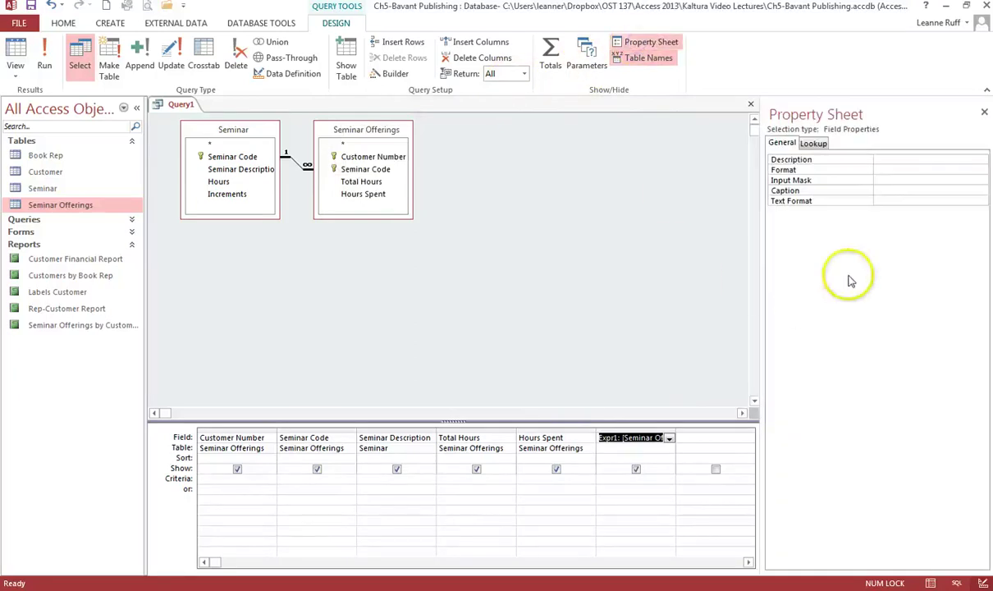
click(879, 189)
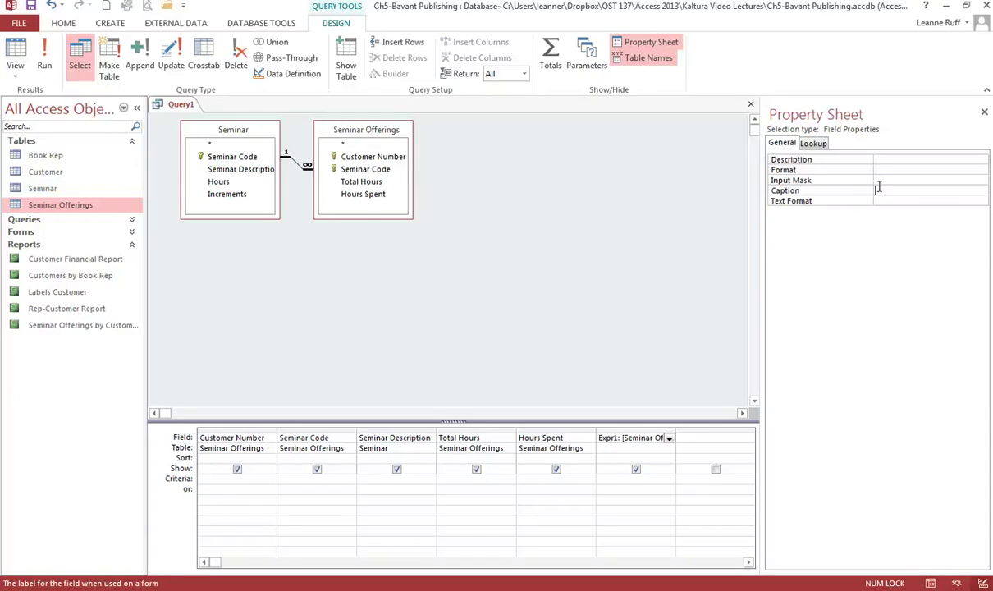
text(Hours Remaining)
click(875, 182)
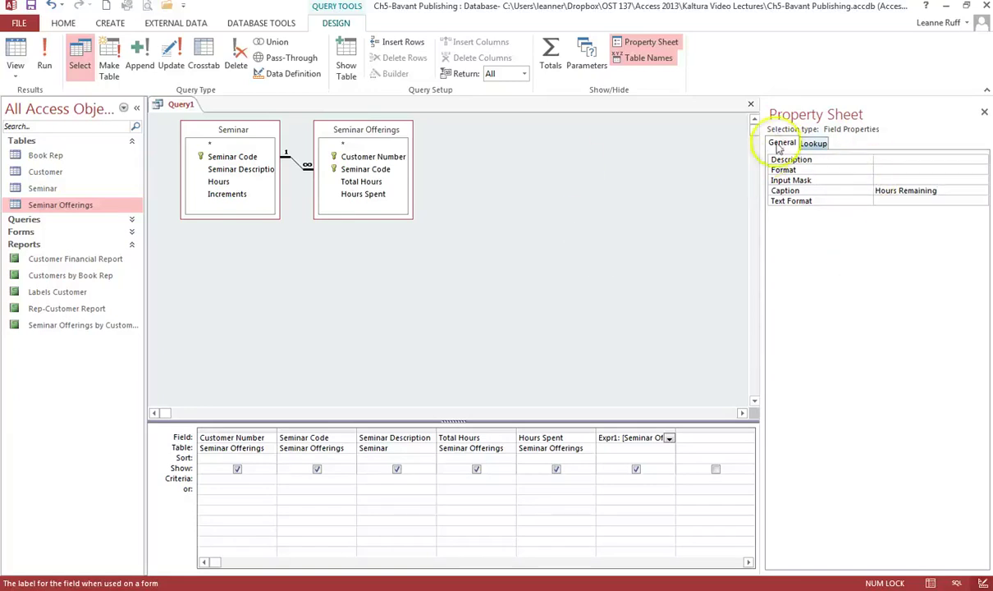
click(984, 111)
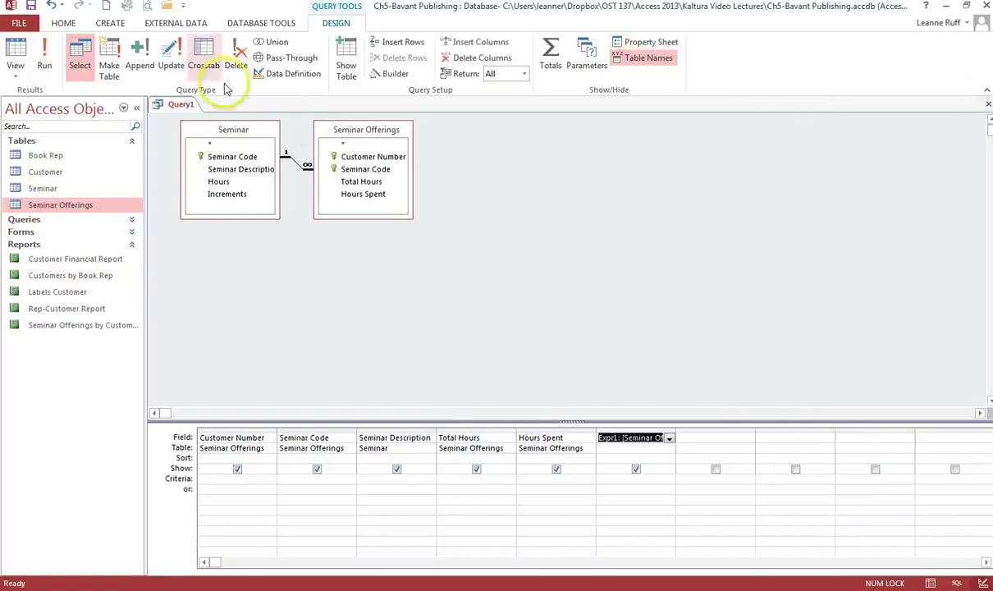
click(32, 8)
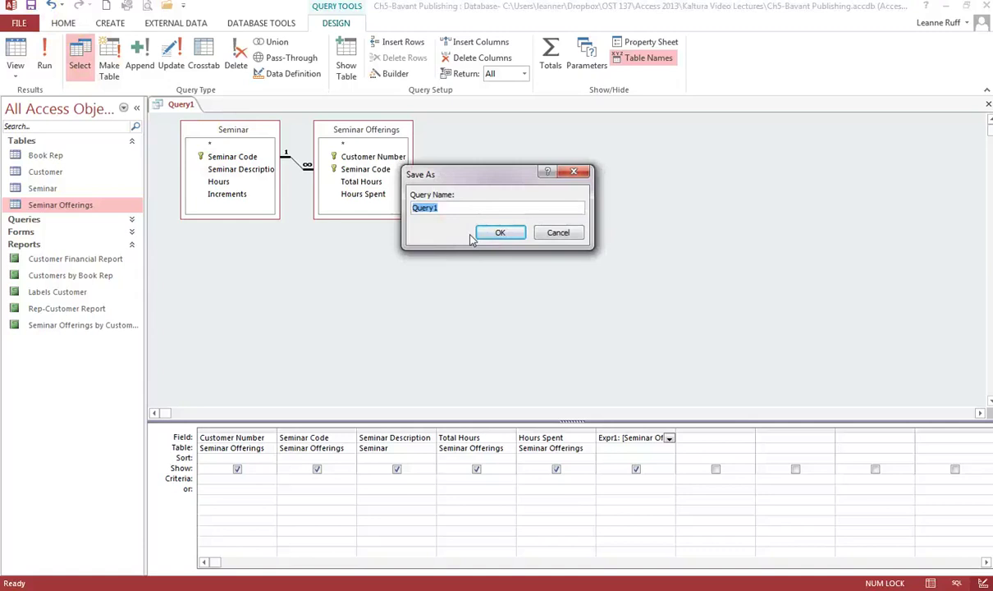
text(Seminar Offerings and Semina)
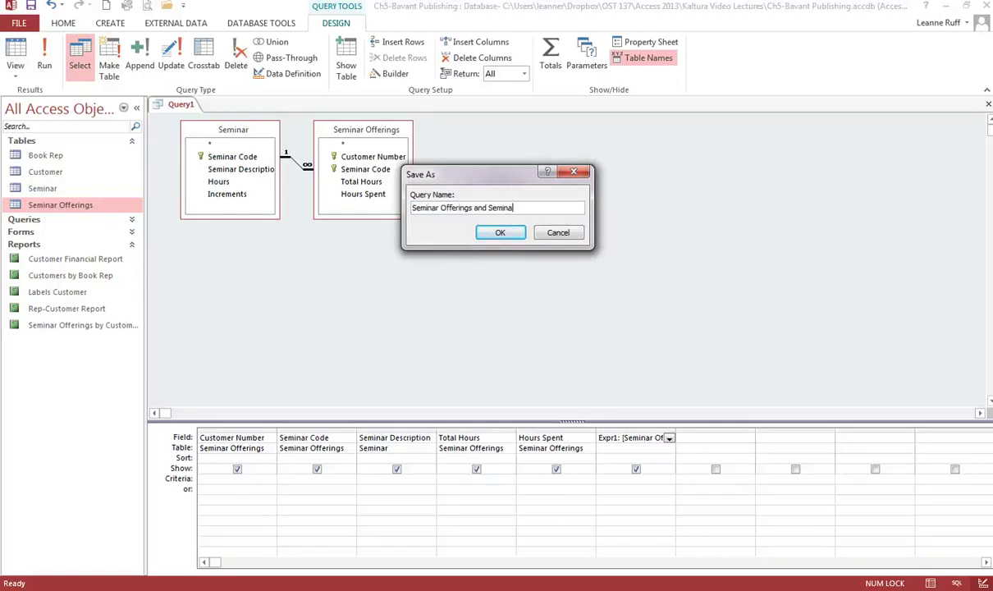
text(rs)
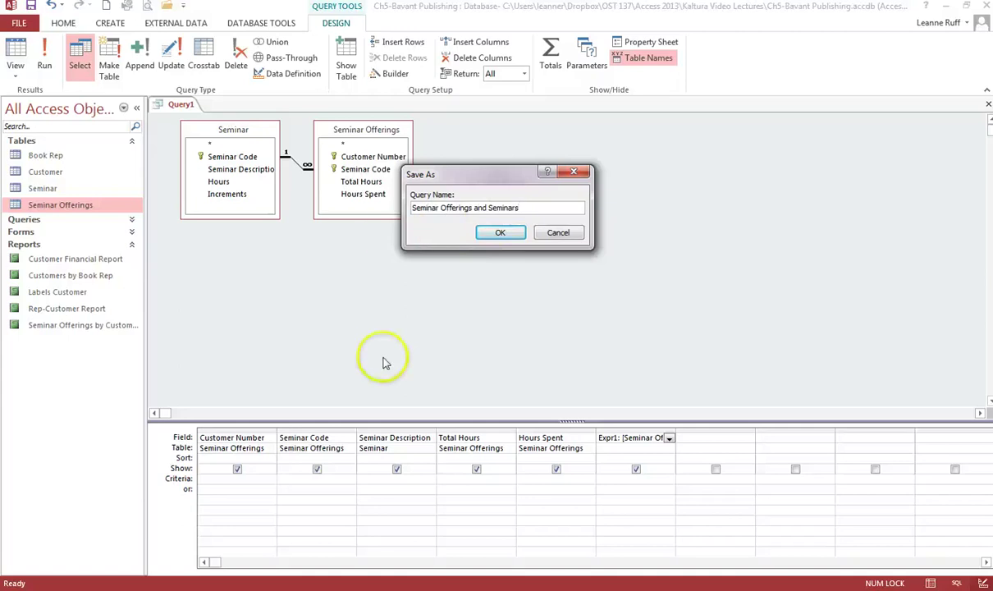
click(517, 234)
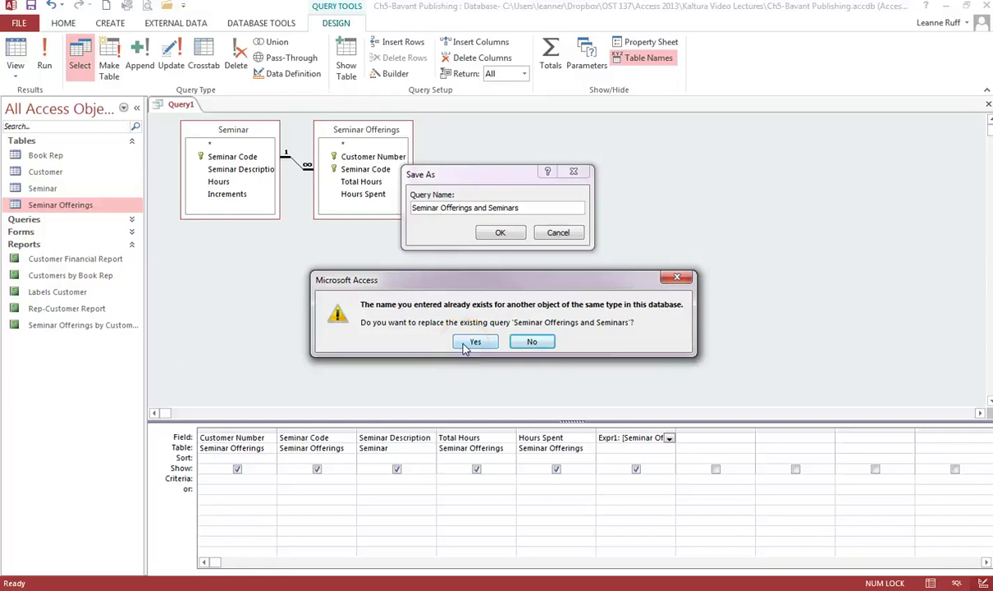
click(525, 342)
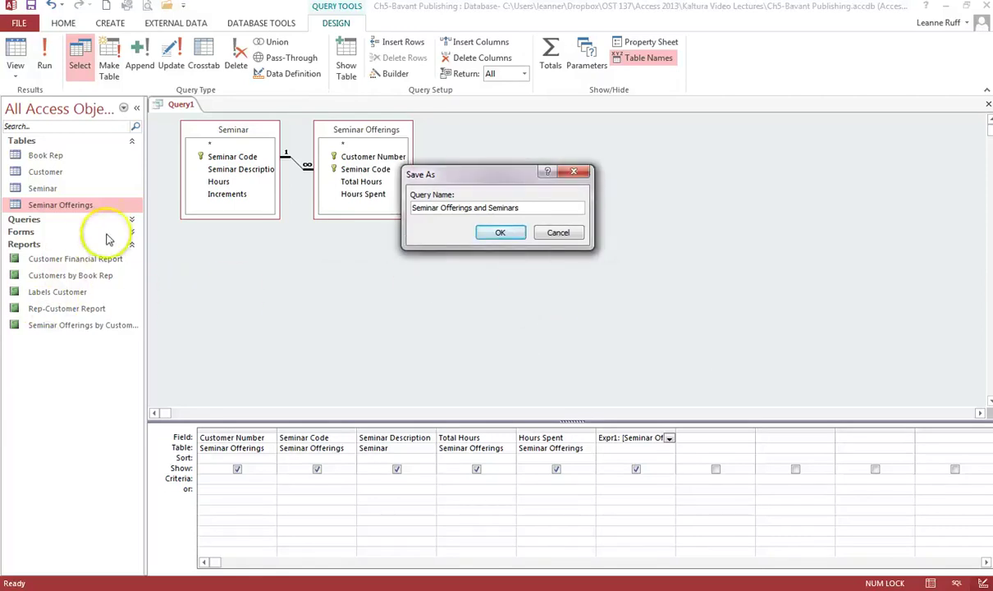
click(550, 233)
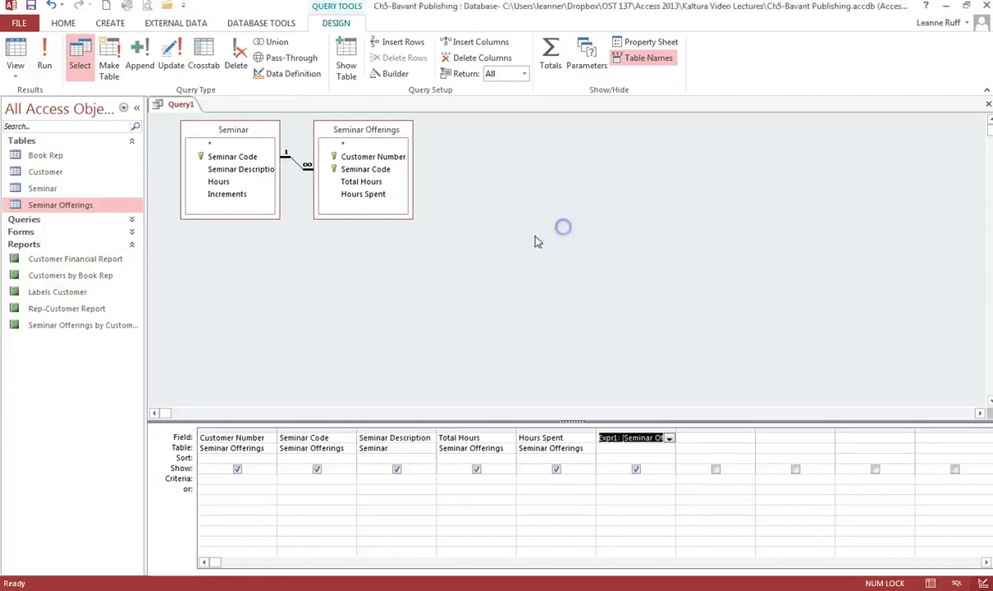
Delete the existing Seminar Offerings and Seminars query from the database.
click(131, 219)
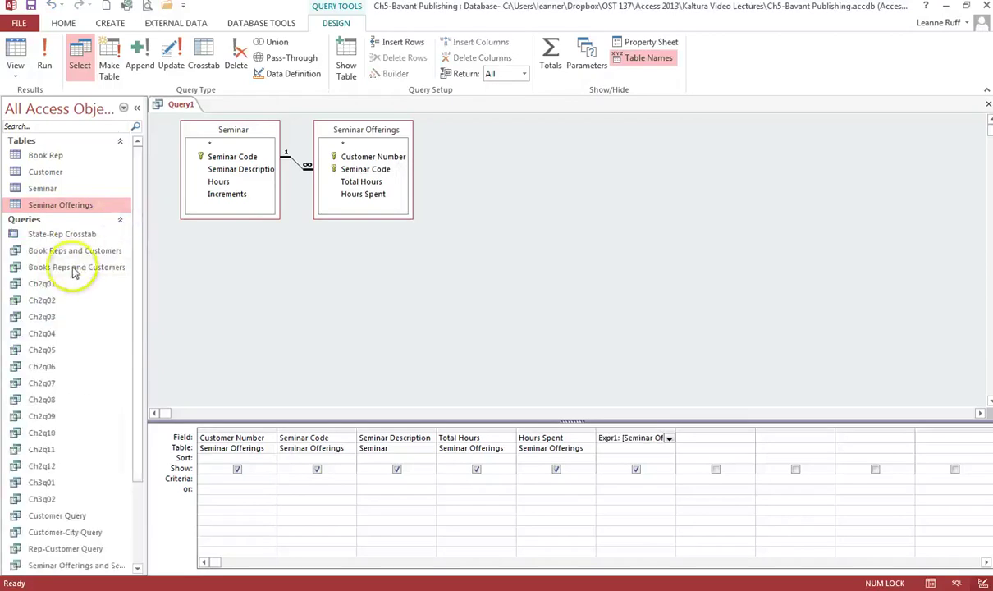
drag(135, 359, 131, 414)
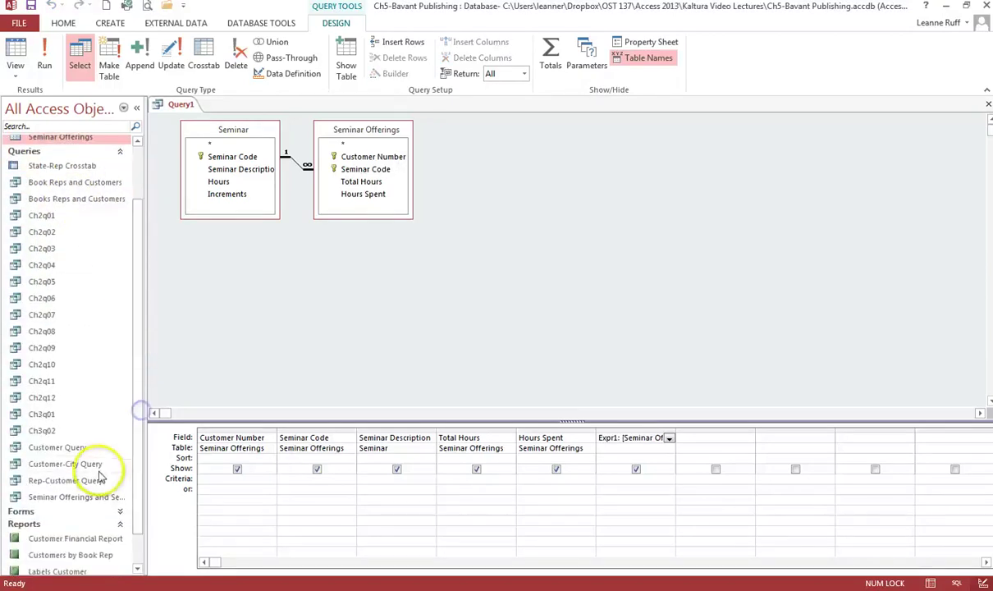
right_click(90, 497)
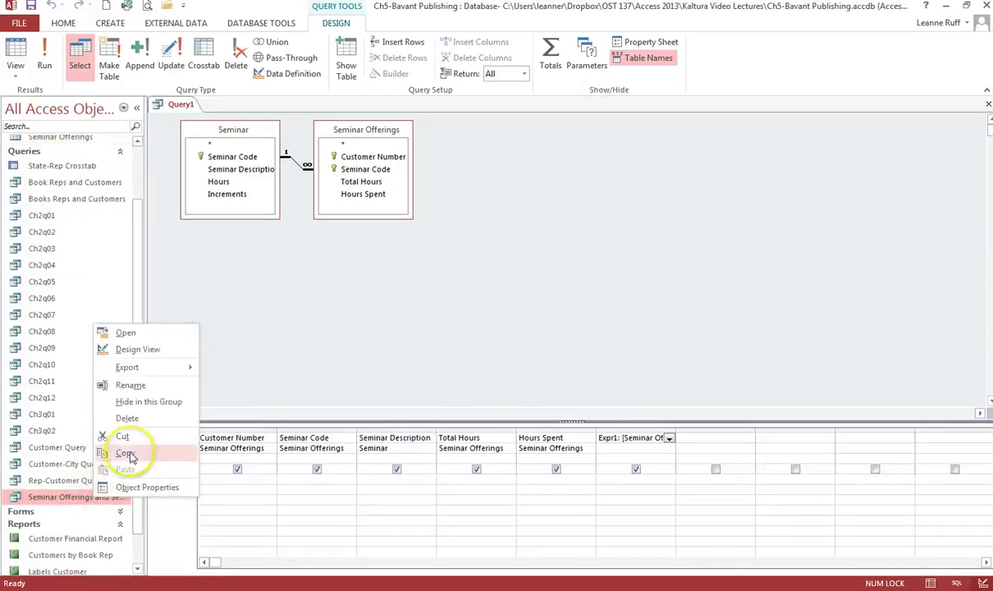
click(128, 420)
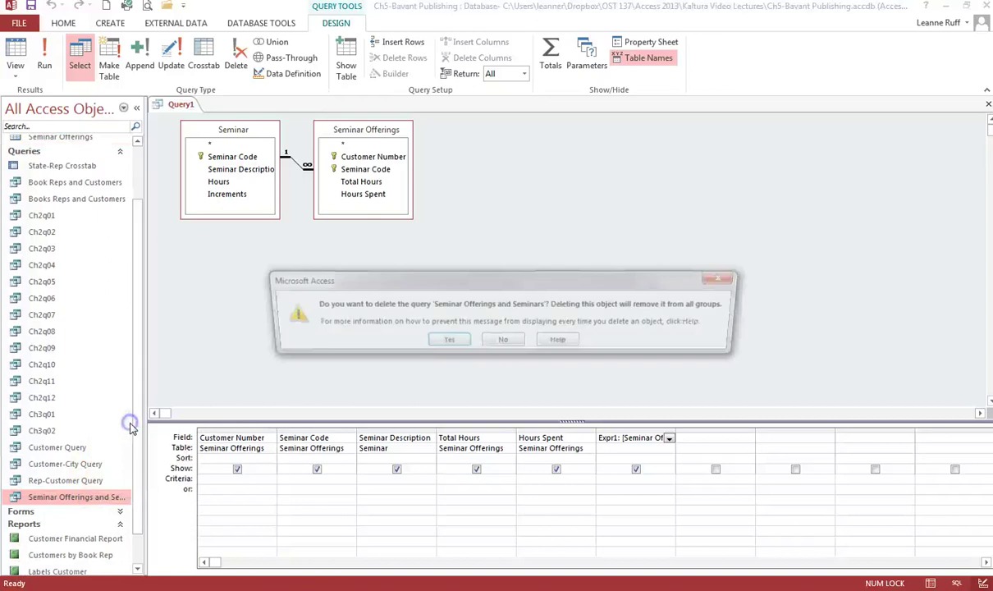
click(446, 342)
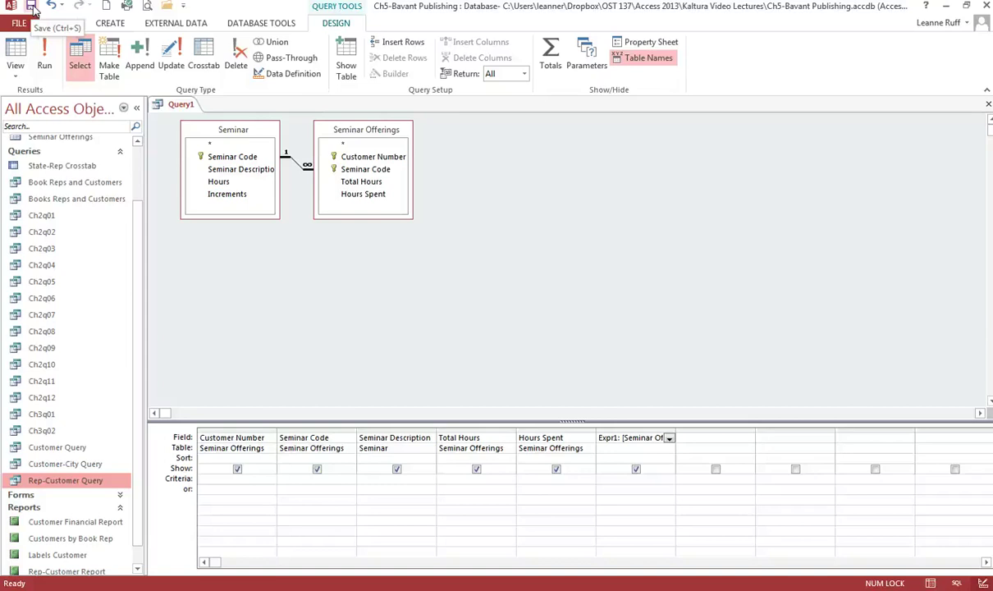
Save the open query as "Seminar Offerings and Seminars" and close it.
click(33, 8)
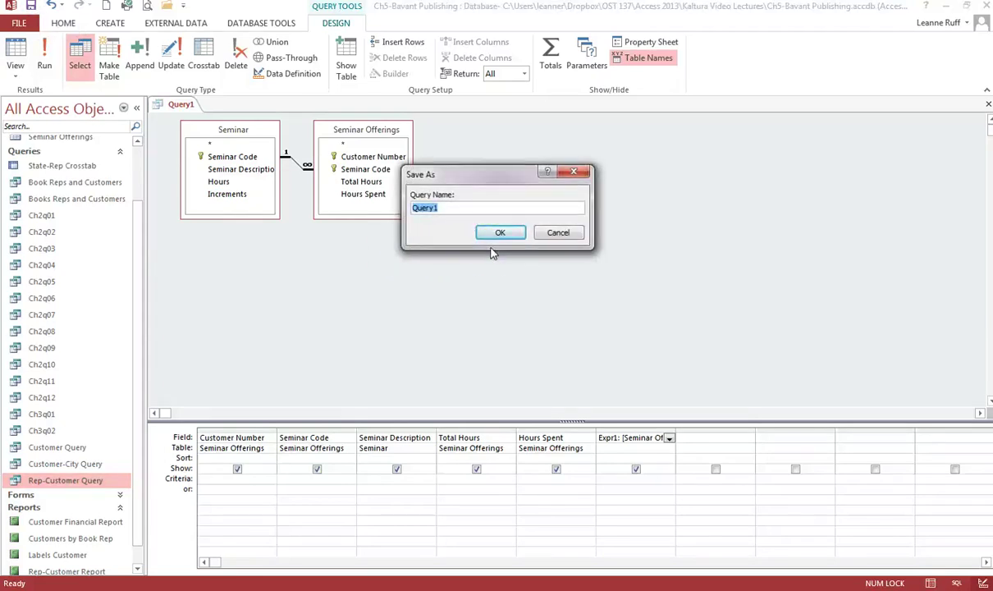
text(Seminar Offerings and Se)
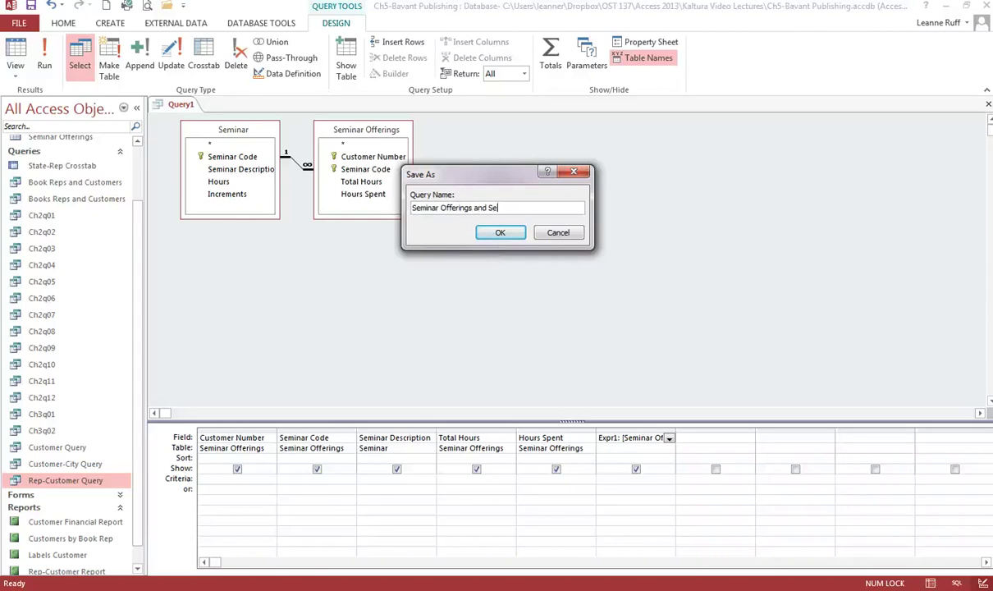
text(minars)
key(Return)
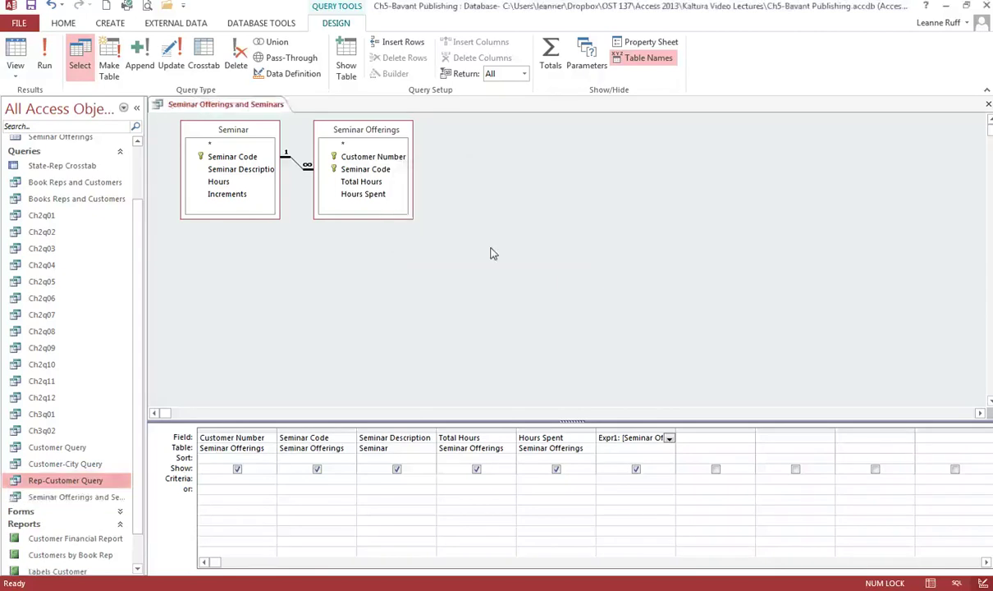
click(987, 106)
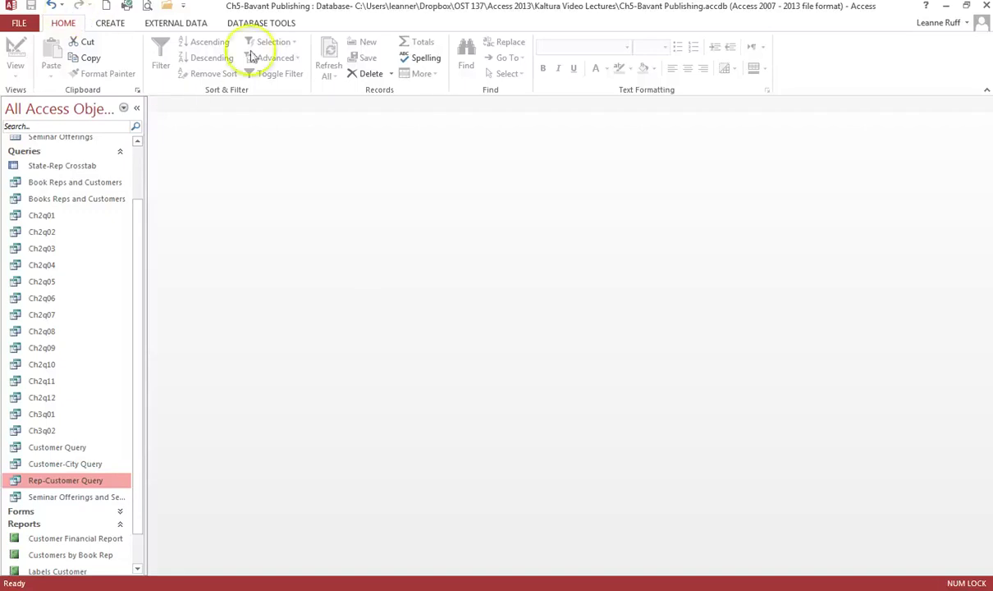
Create a blank report in design view.
click(112, 24)
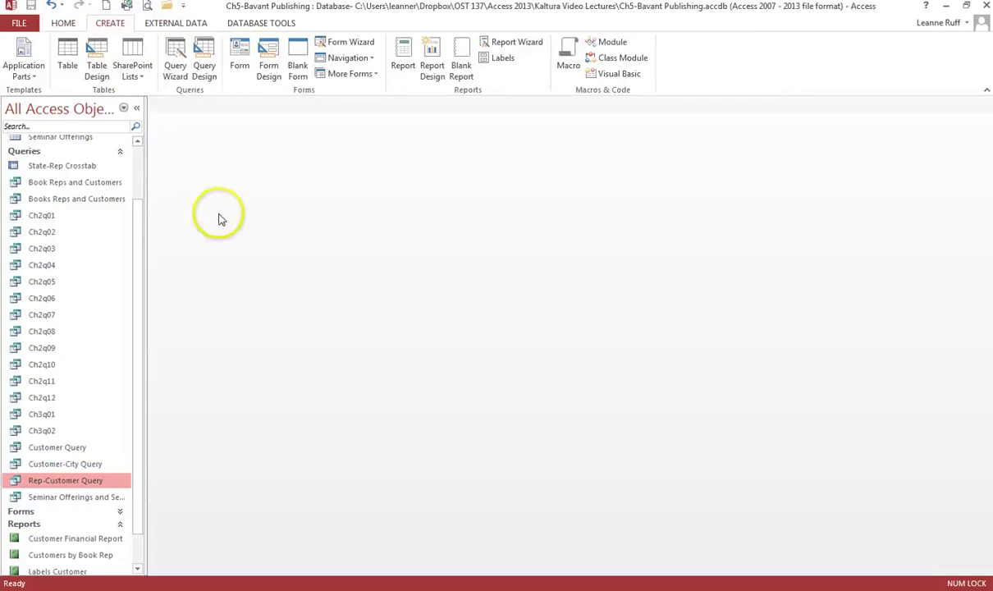
click(433, 65)
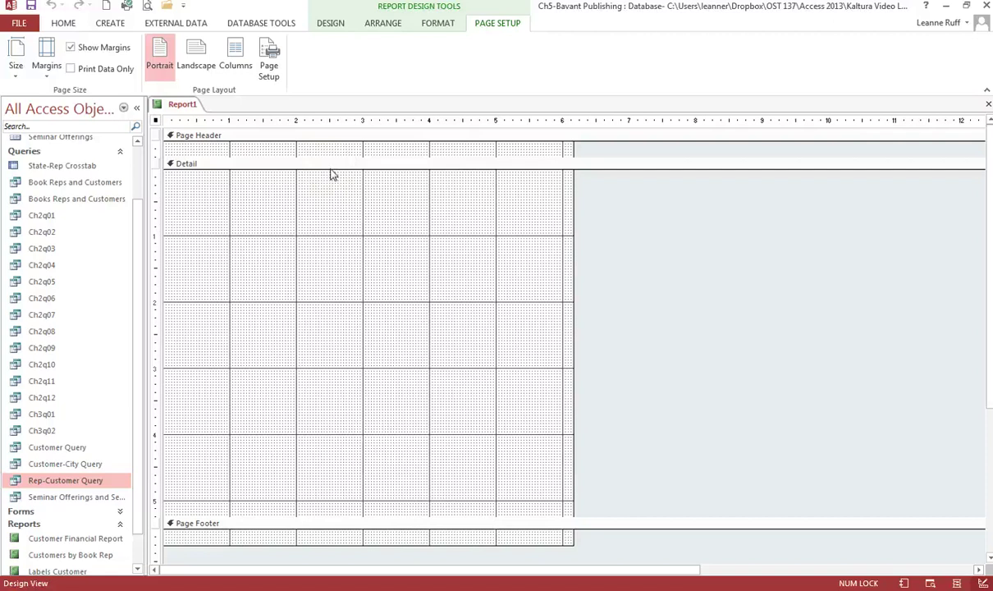
Set the report's record source to the Book Reps and Customers query.
drag(204, 518, 264, 535)
click(261, 489)
click(332, 24)
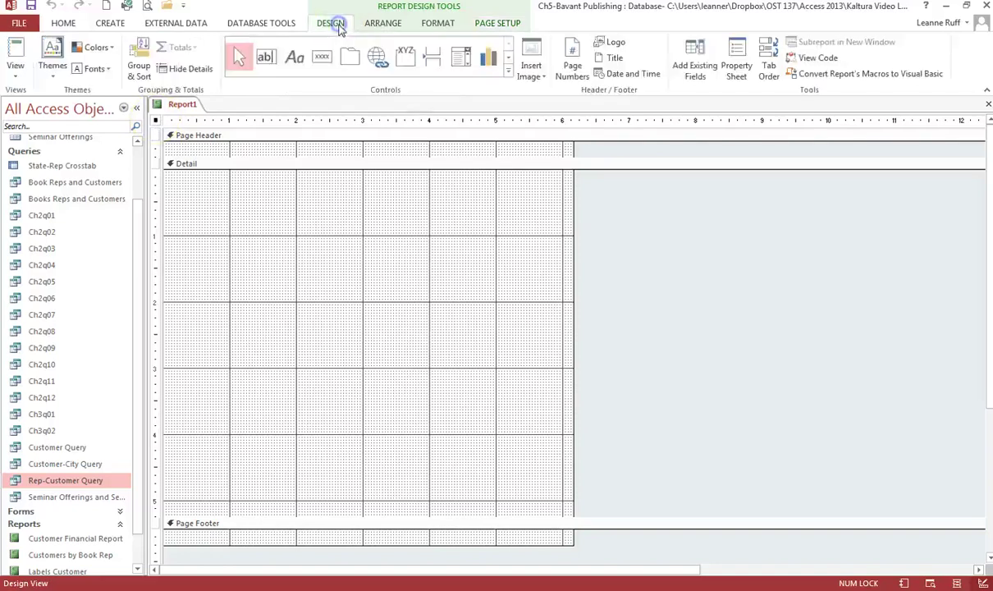
click(735, 68)
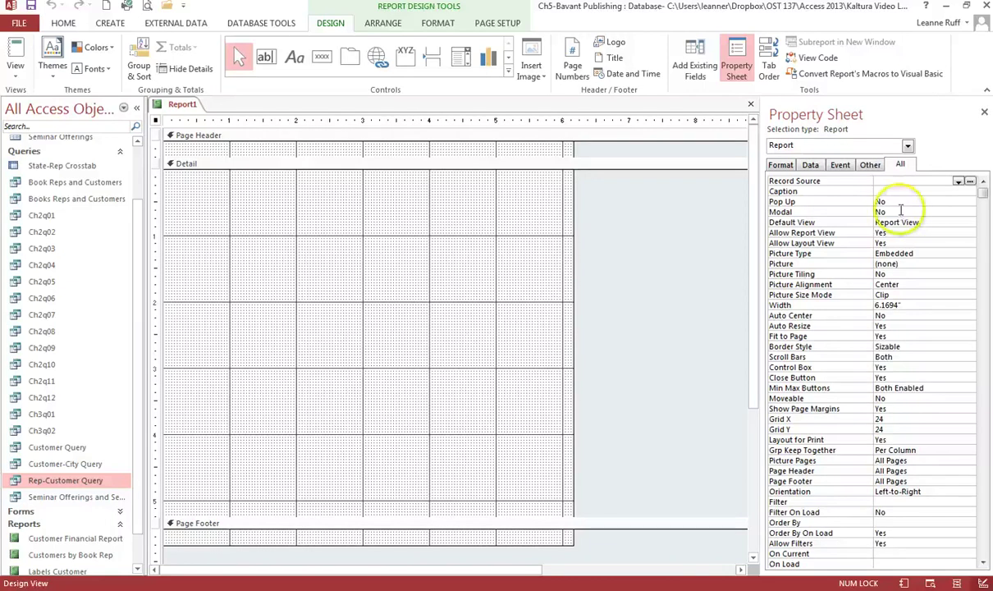
click(958, 182)
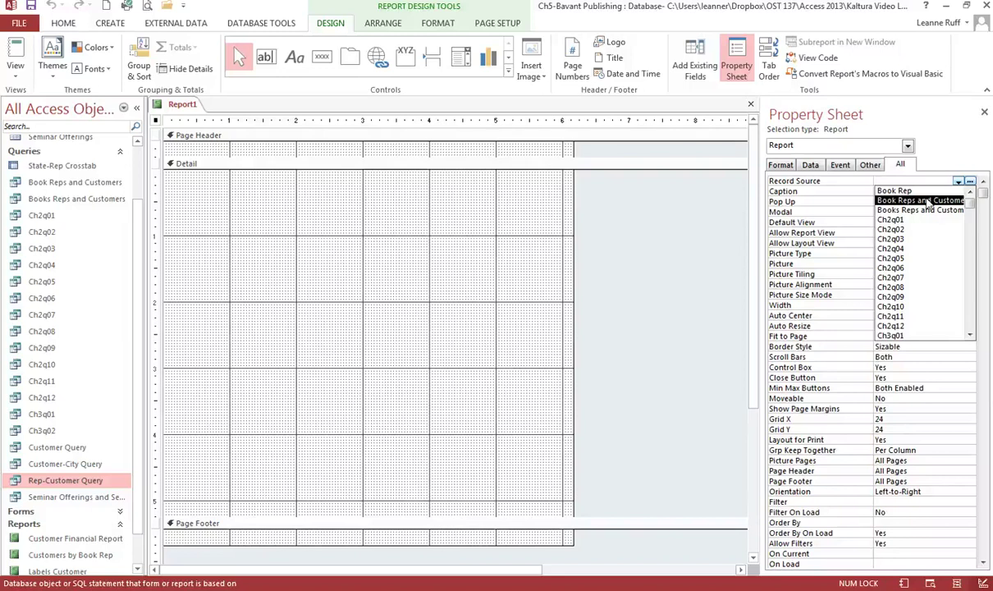
click(927, 201)
Delete the Books Reps and Customers query from the database and close the report's property sheet.
click(85, 205)
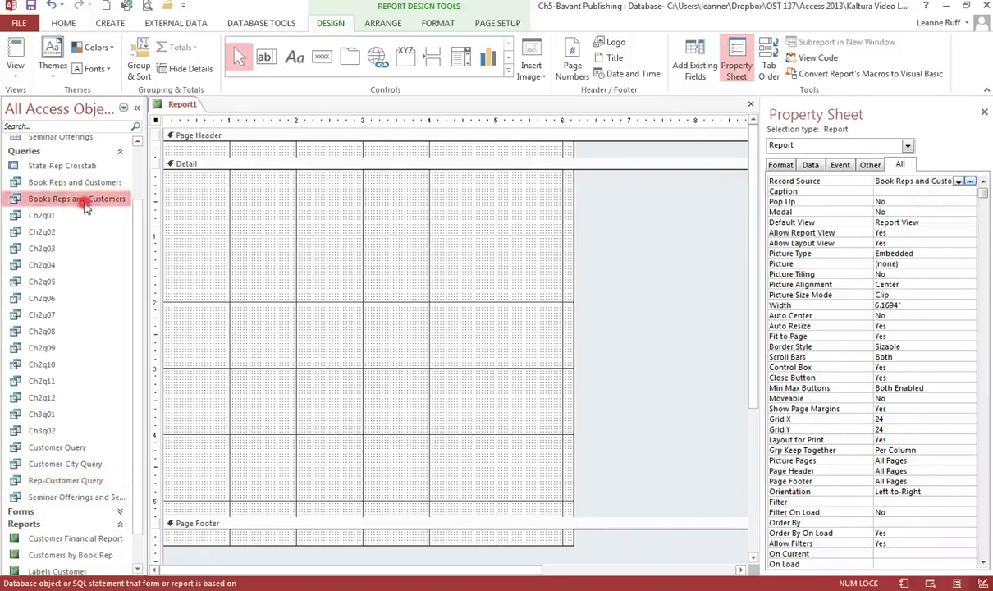
right_click(85, 205)
click(115, 297)
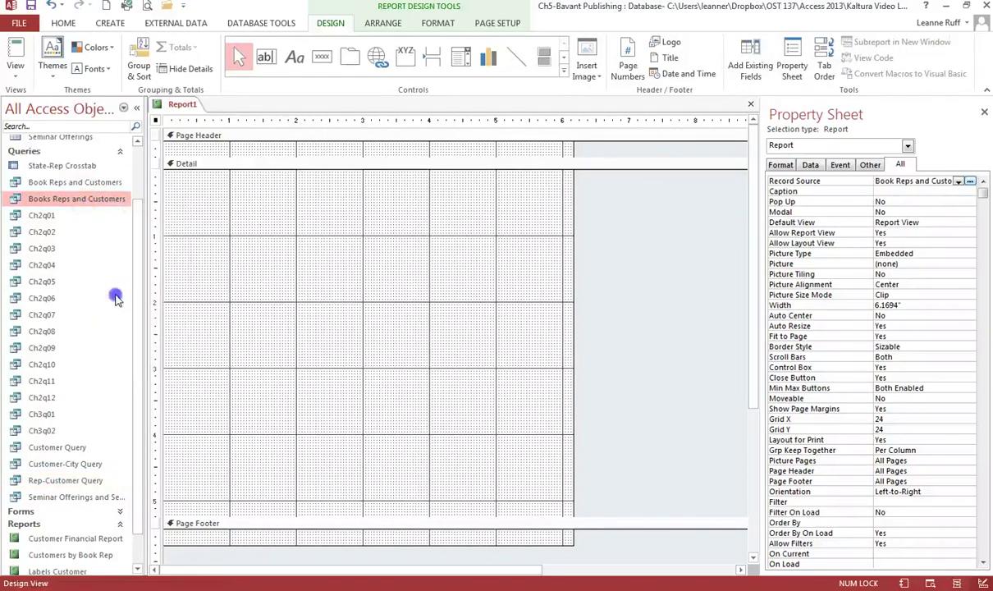
click(440, 343)
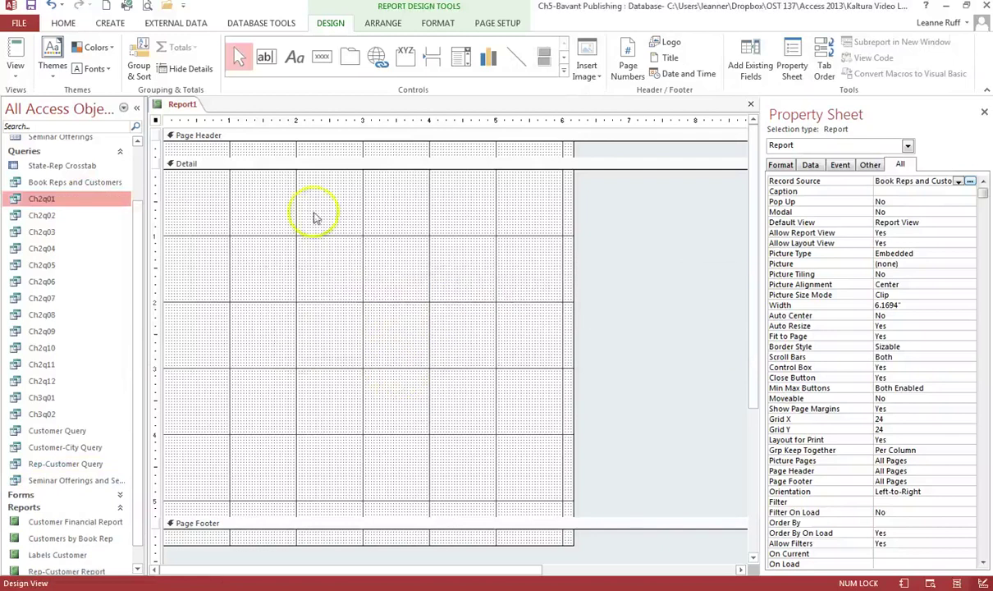
click(902, 179)
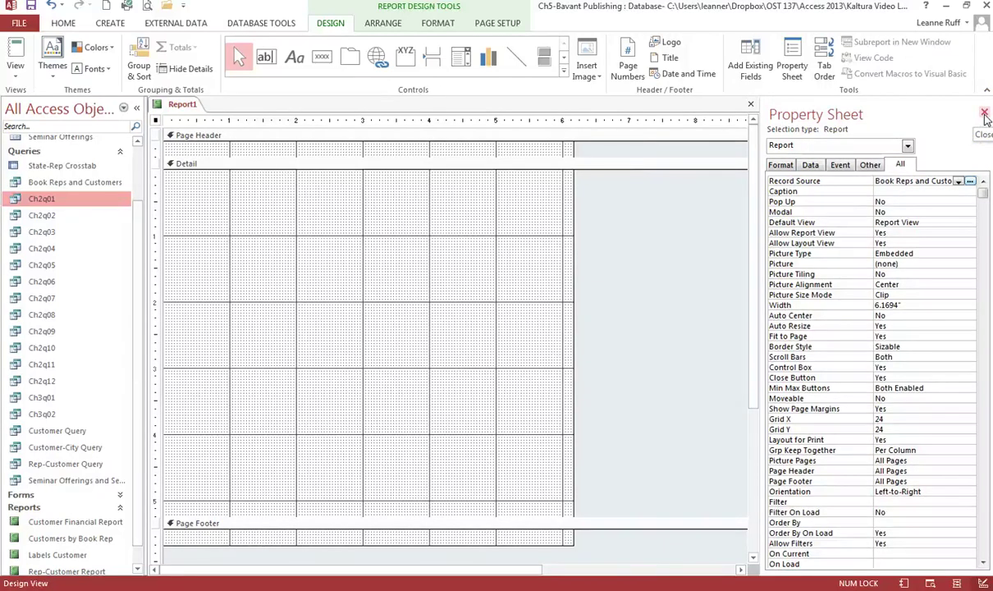
click(985, 115)
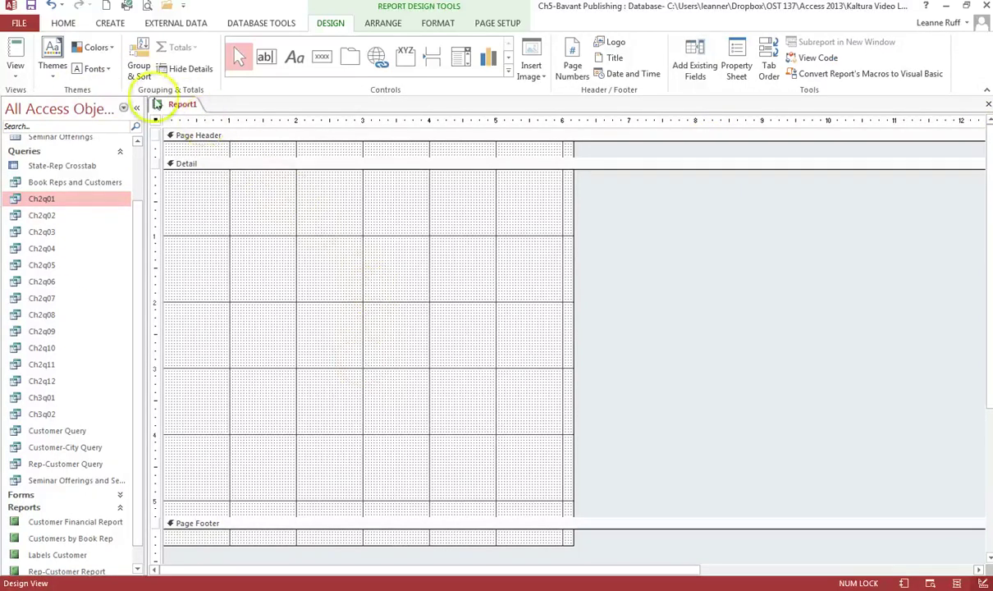
Group the report on Book Rep Number and sort it by Customer Number, then hide the grouping settings.
click(138, 59)
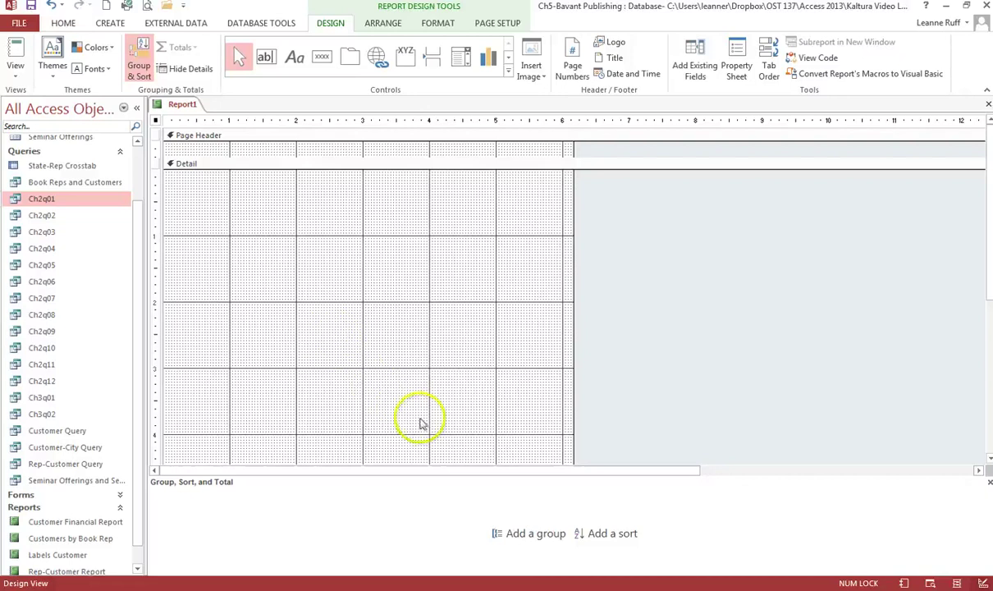
click(534, 537)
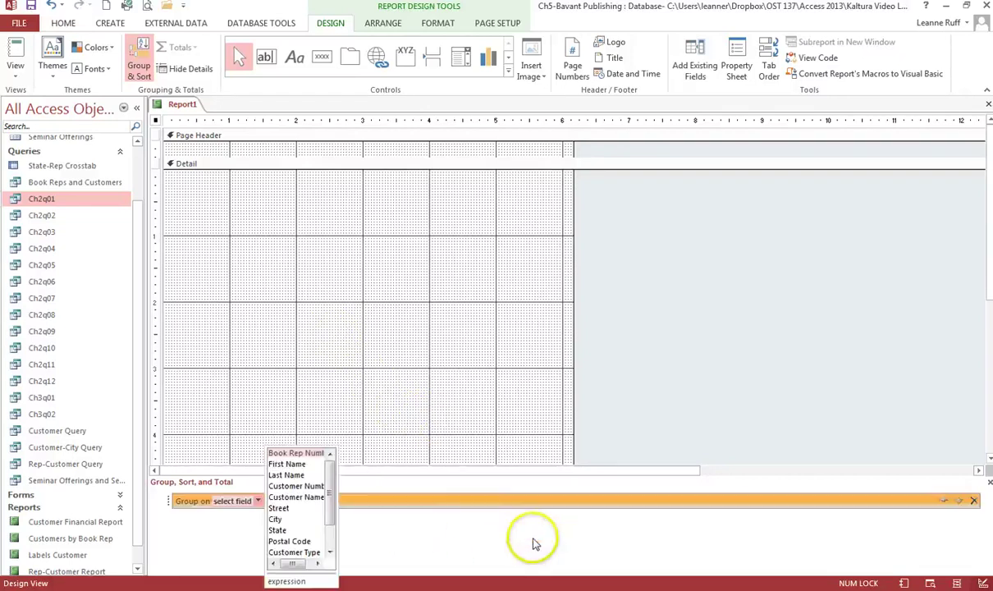
click(297, 453)
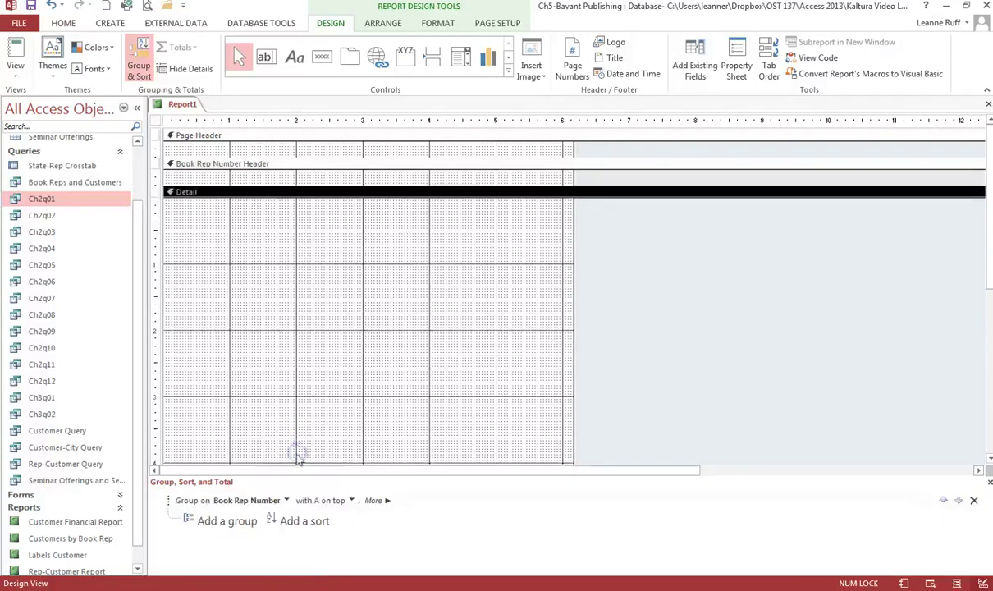
click(297, 522)
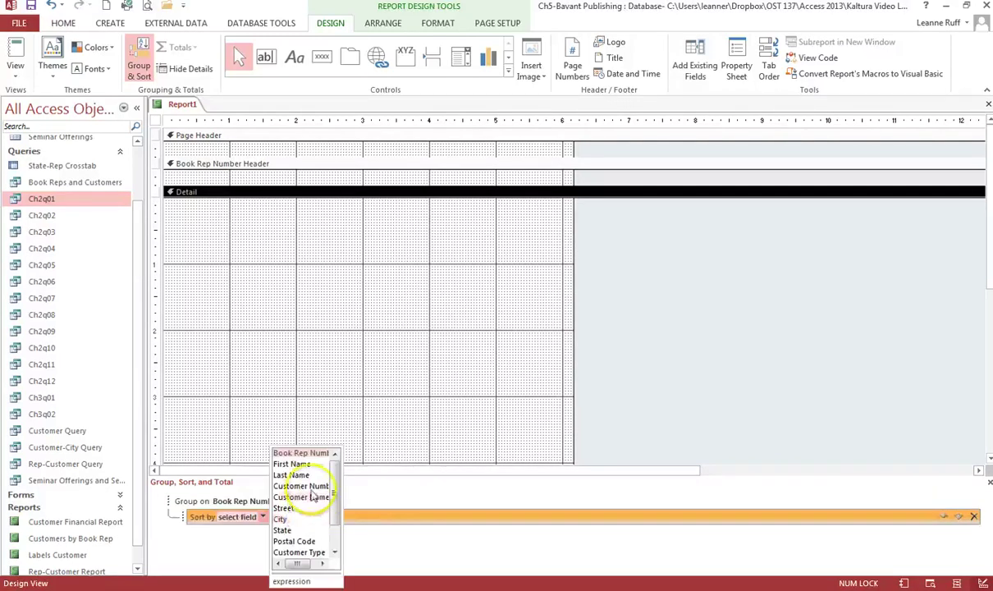
click(312, 486)
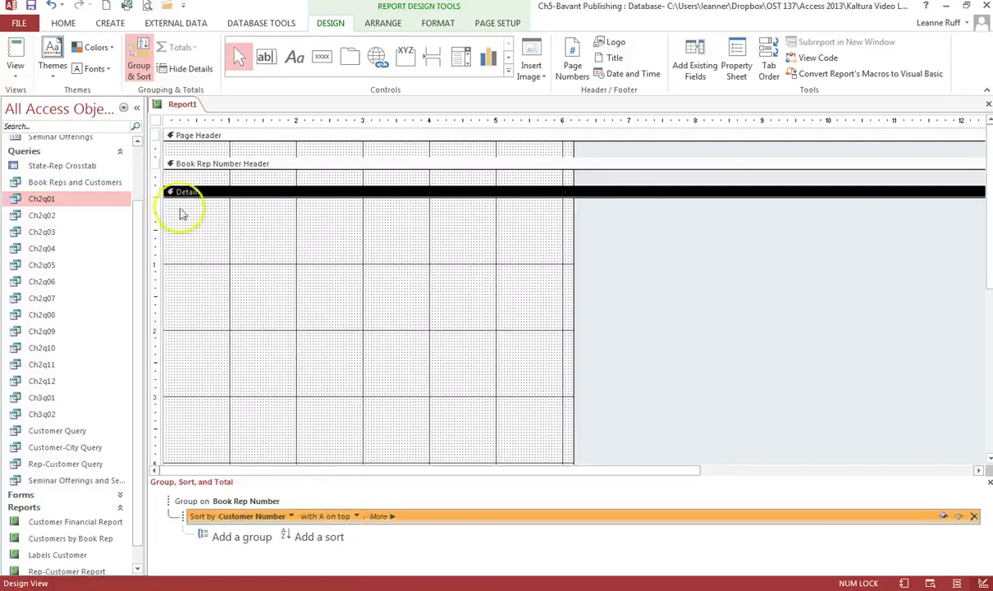
click(138, 73)
click(138, 72)
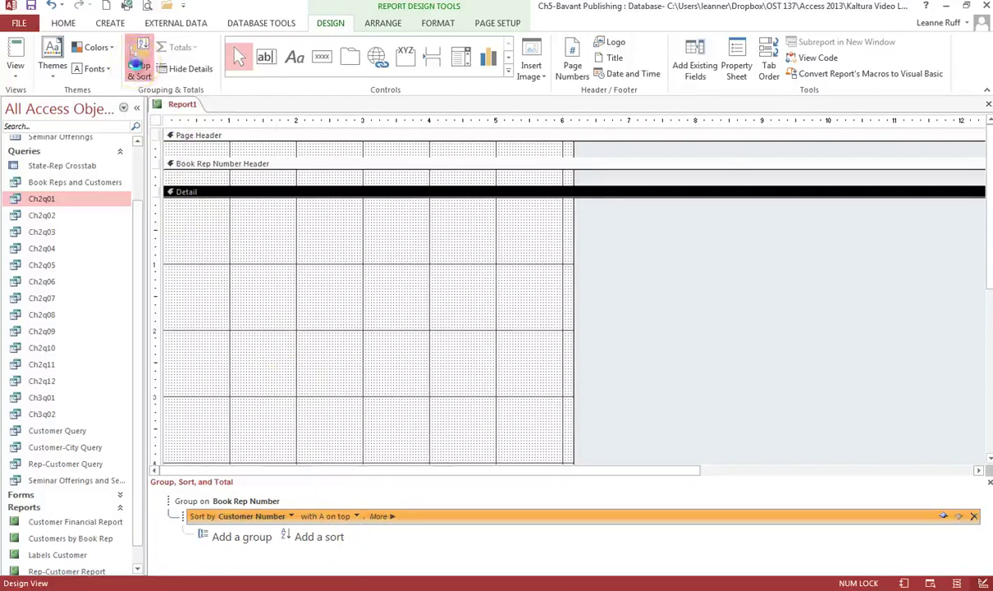
Shorten the Detail section to about 4.4 inches and save the report as "Book Rep Master List".
click(177, 215)
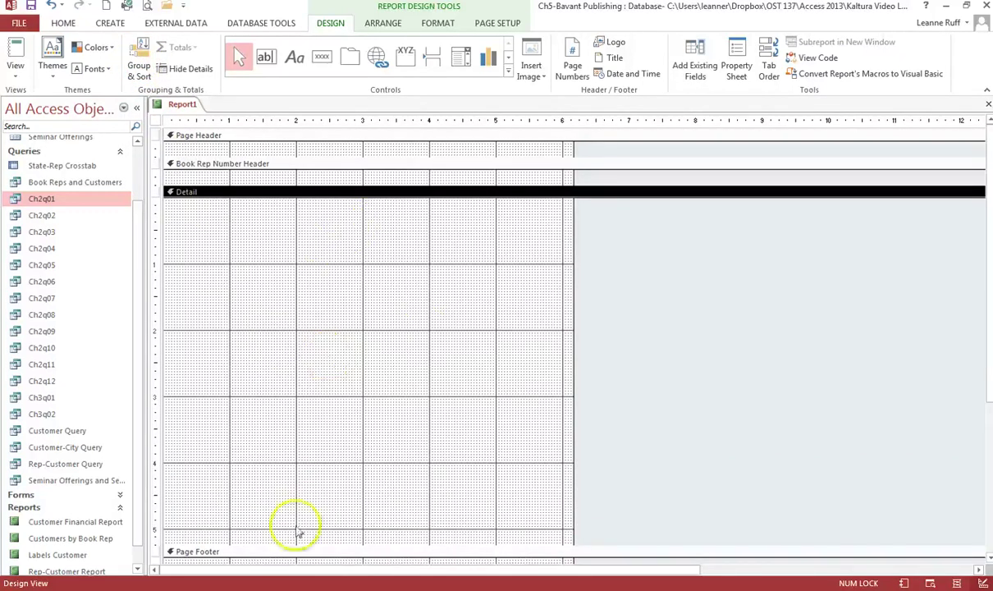
drag(299, 546, 295, 492)
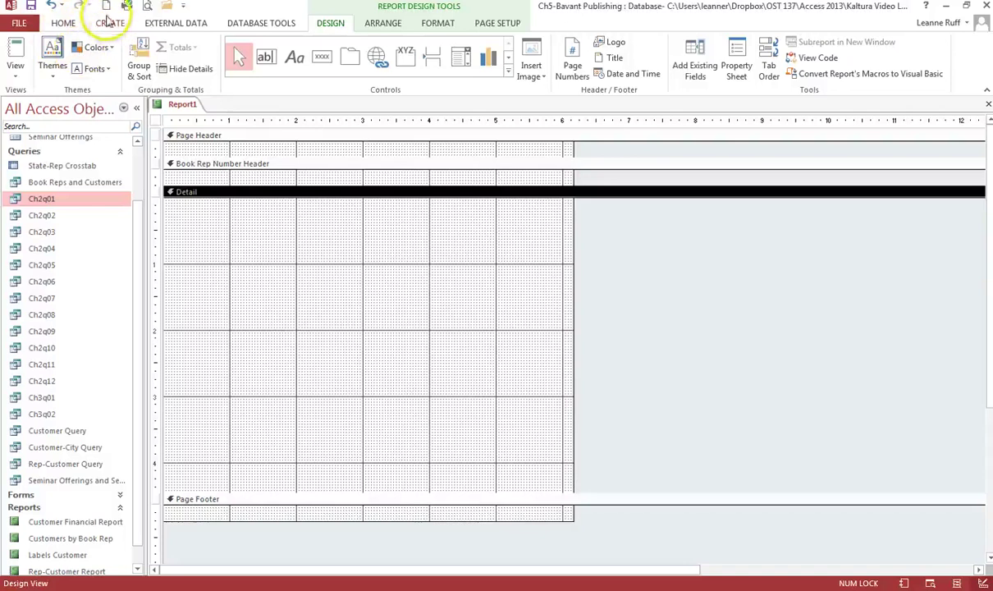
click(31, 6)
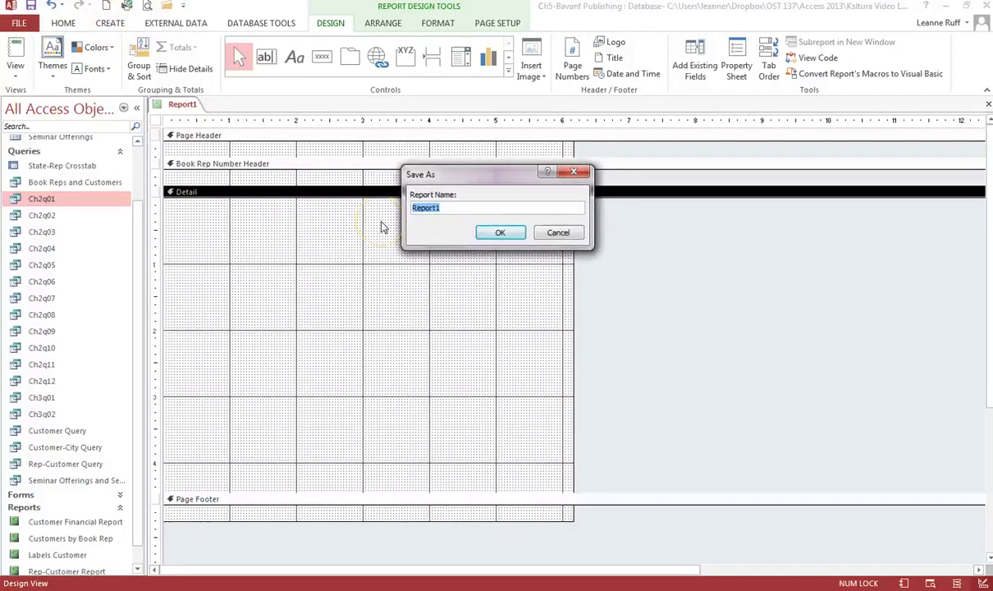
text(Boo)
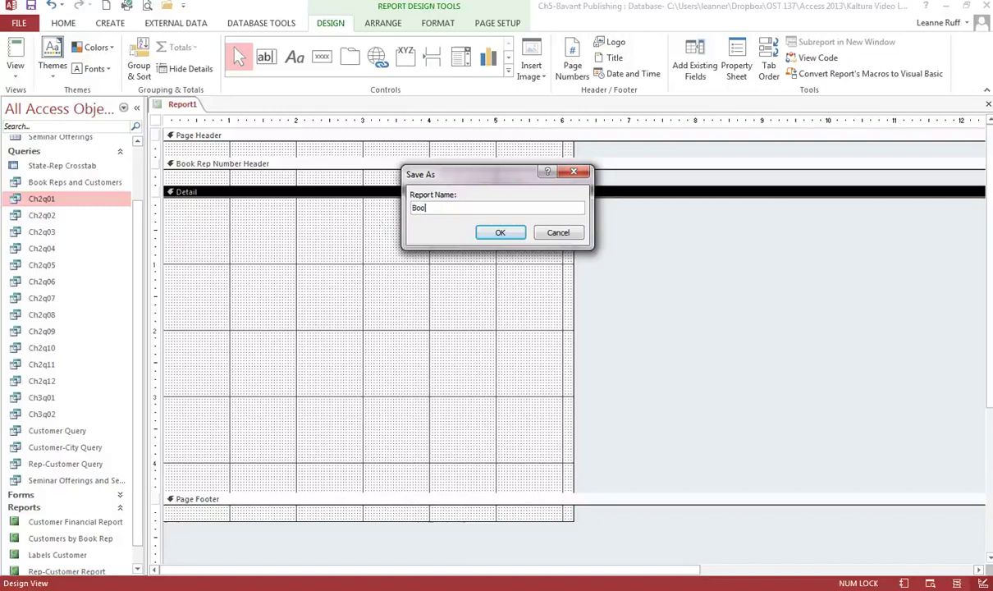
text(k Rep Master List)
key(Return)
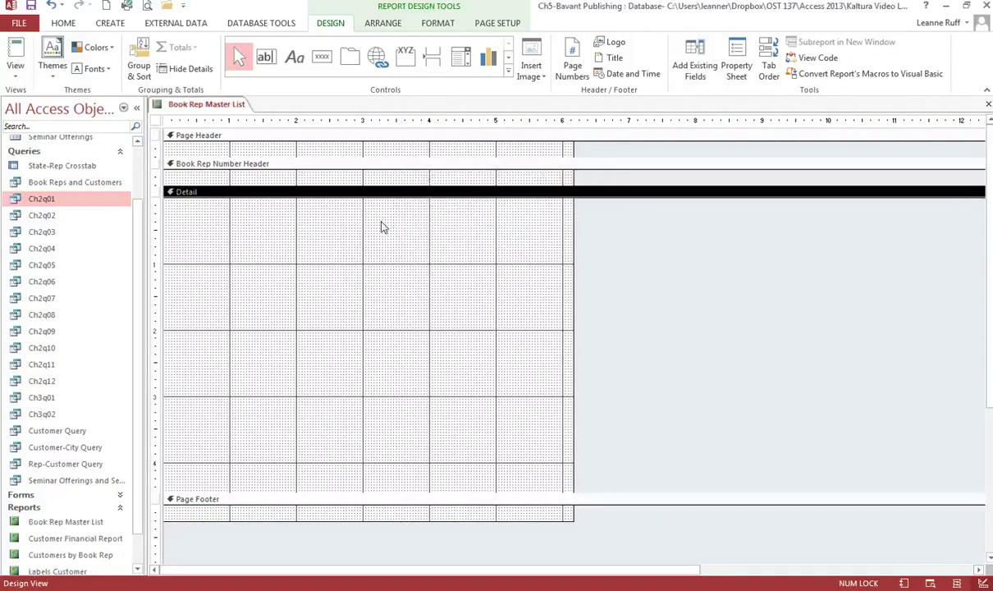
click(329, 251)
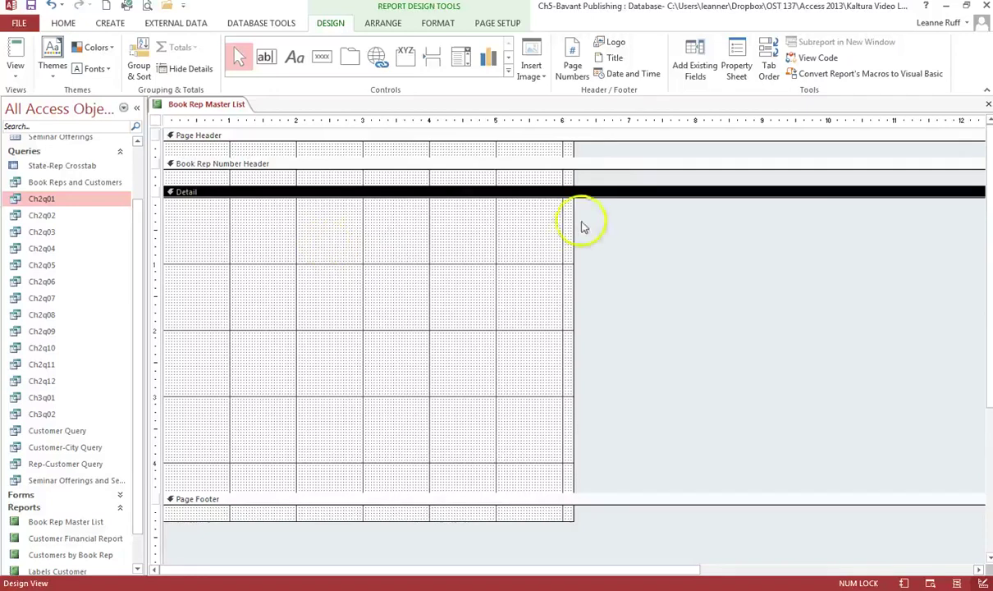
Place the Book Rep Number field in the Book Rep Number Header and make that header section slightly taller.
click(696, 72)
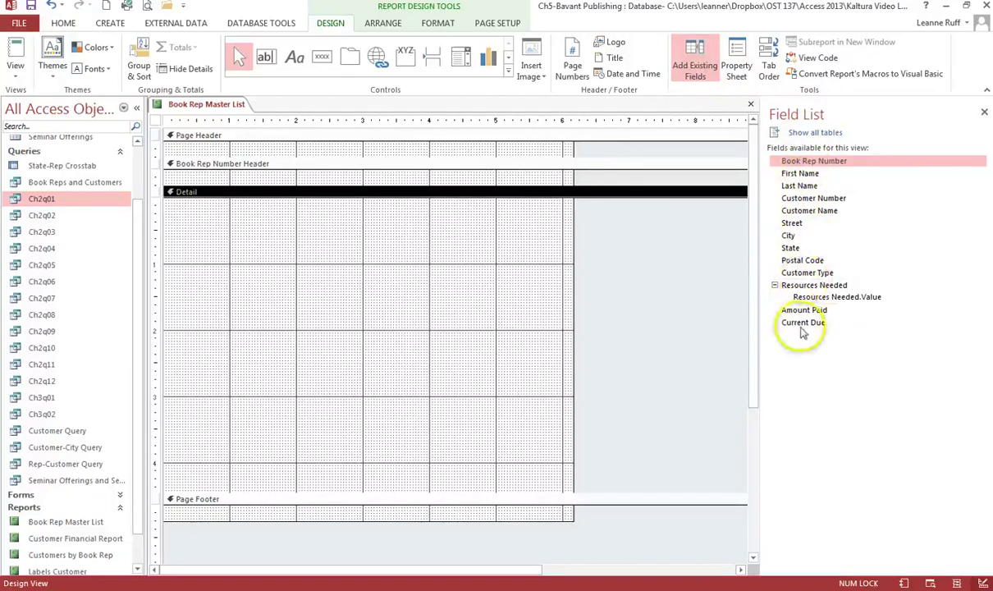
click(823, 169)
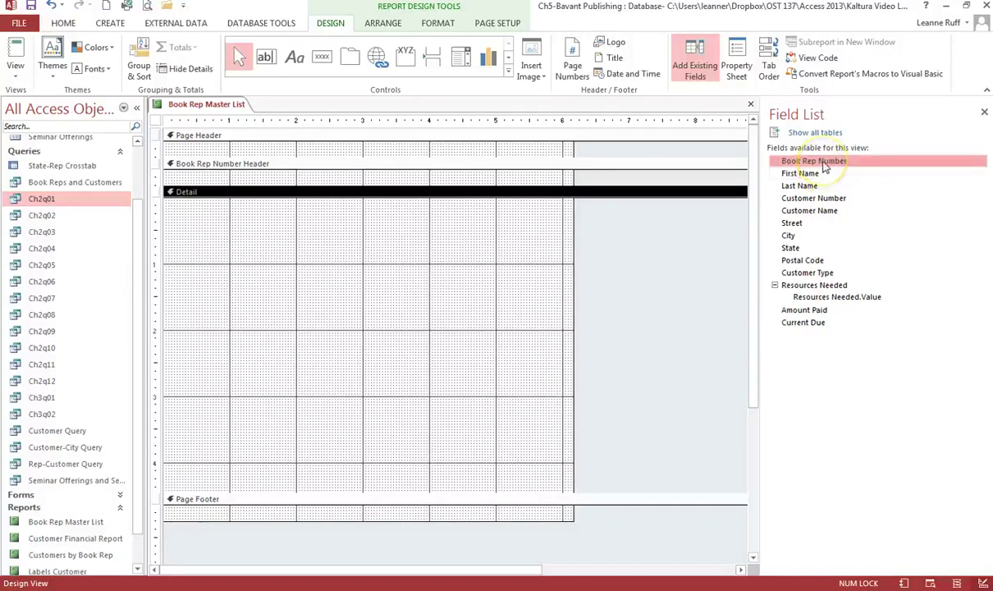
drag(825, 167, 319, 177)
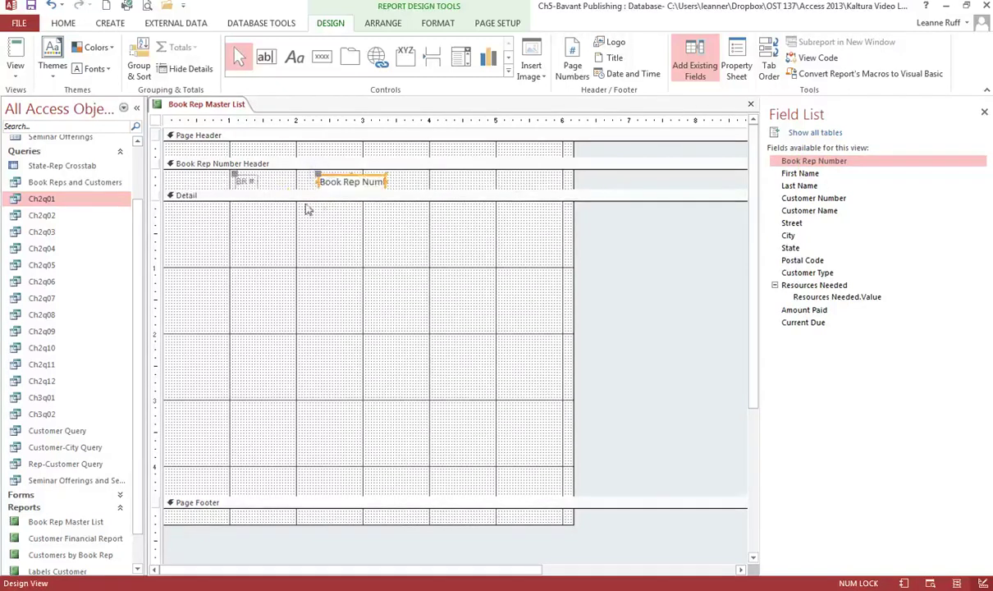
click(244, 182)
drag(244, 188, 243, 194)
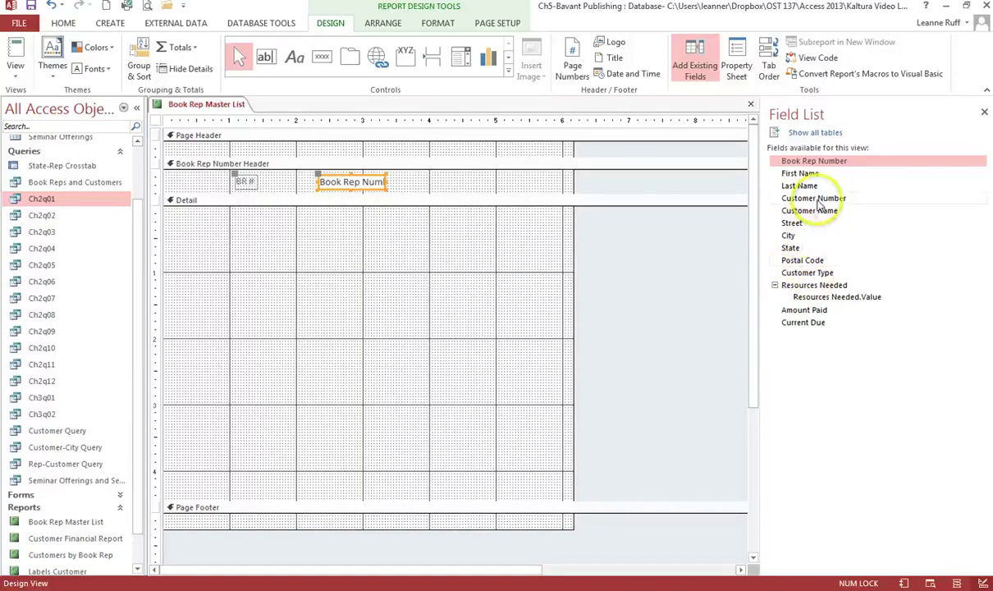
Place Customer Number at the top of the Detail section, with Customer Name, Street, City, State and Postal Code stacked below near the 2-inch mark.
drag(816, 200, 342, 215)
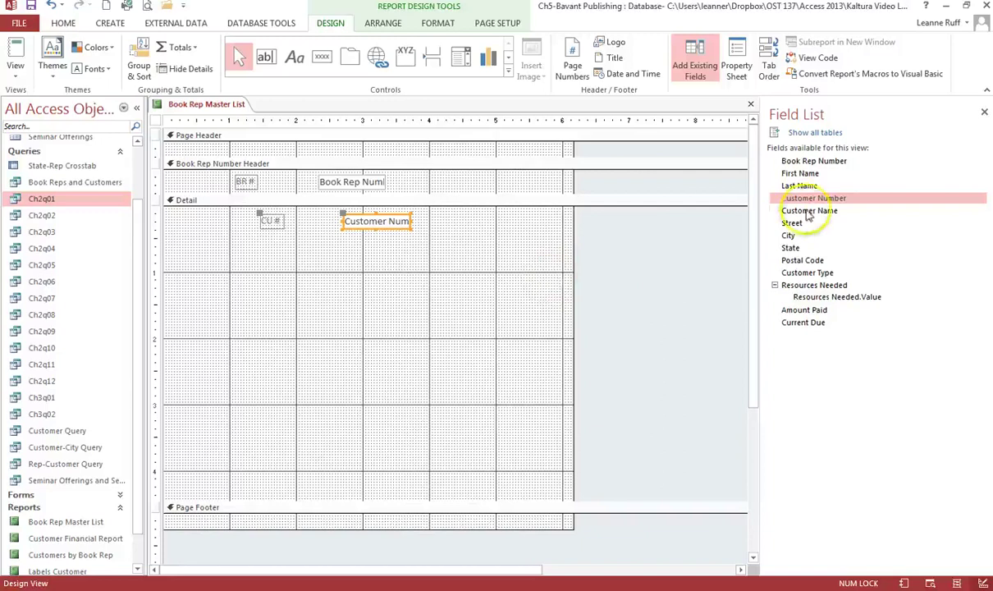
drag(792, 211, 298, 247)
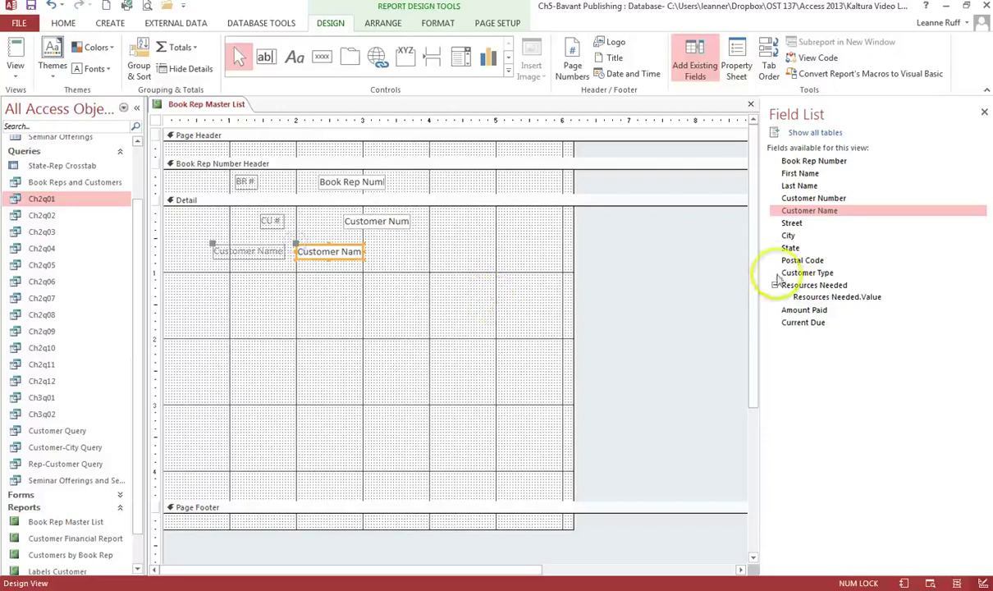
drag(791, 224, 297, 273)
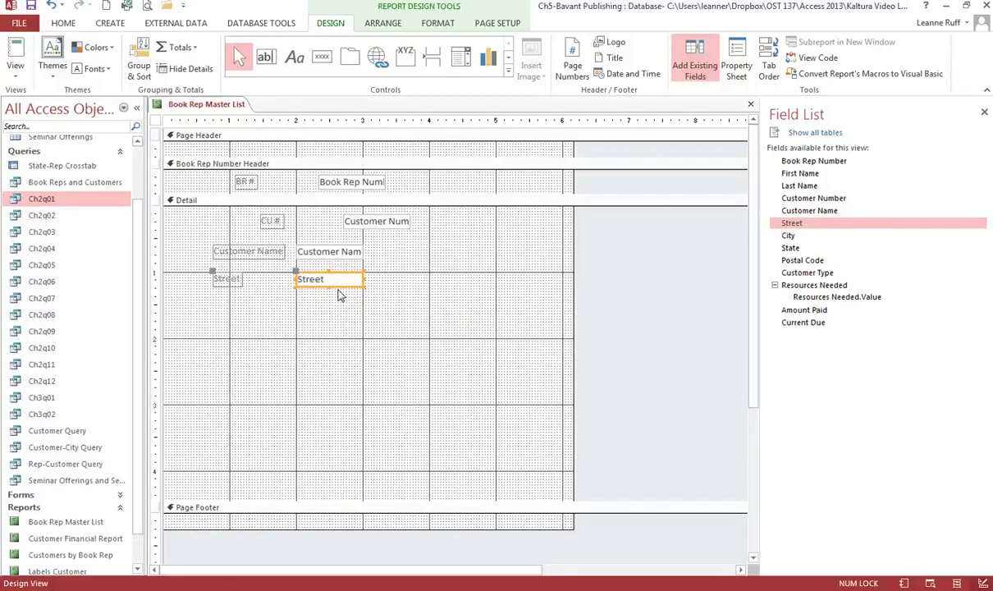
key(Up)
key(Up)
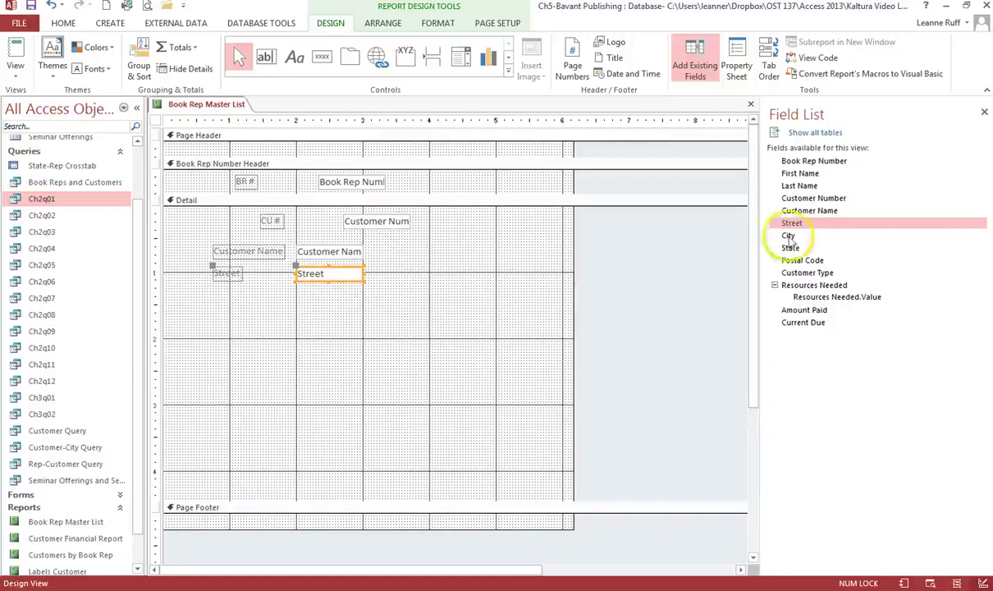
drag(789, 237, 295, 288)
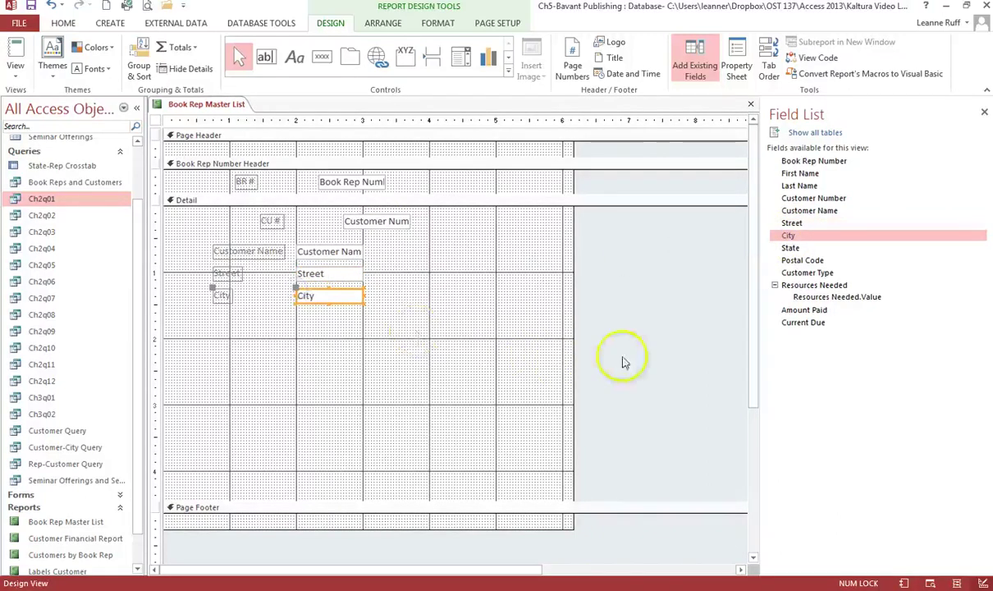
drag(789, 247, 298, 315)
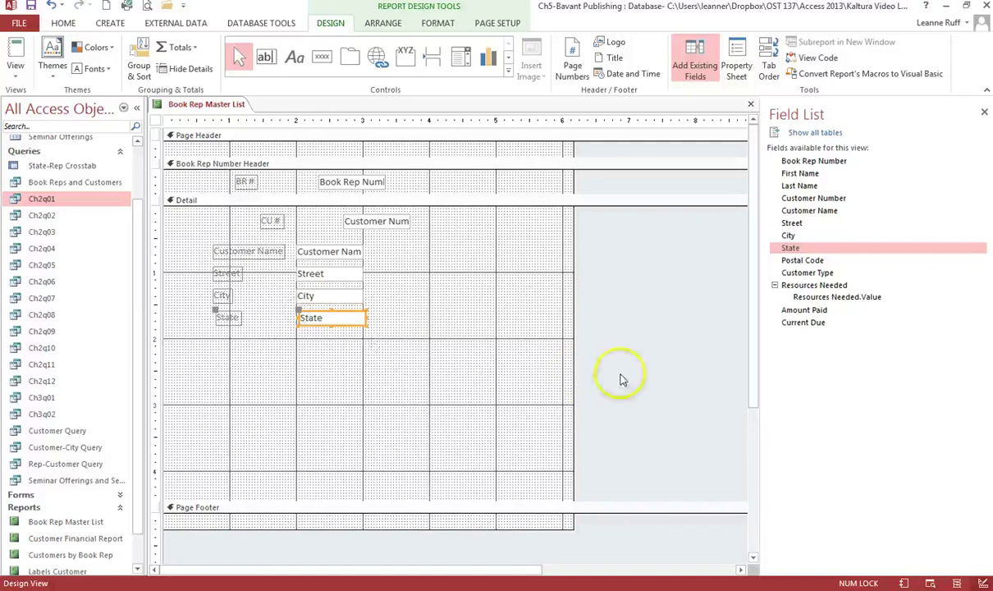
drag(802, 260, 300, 336)
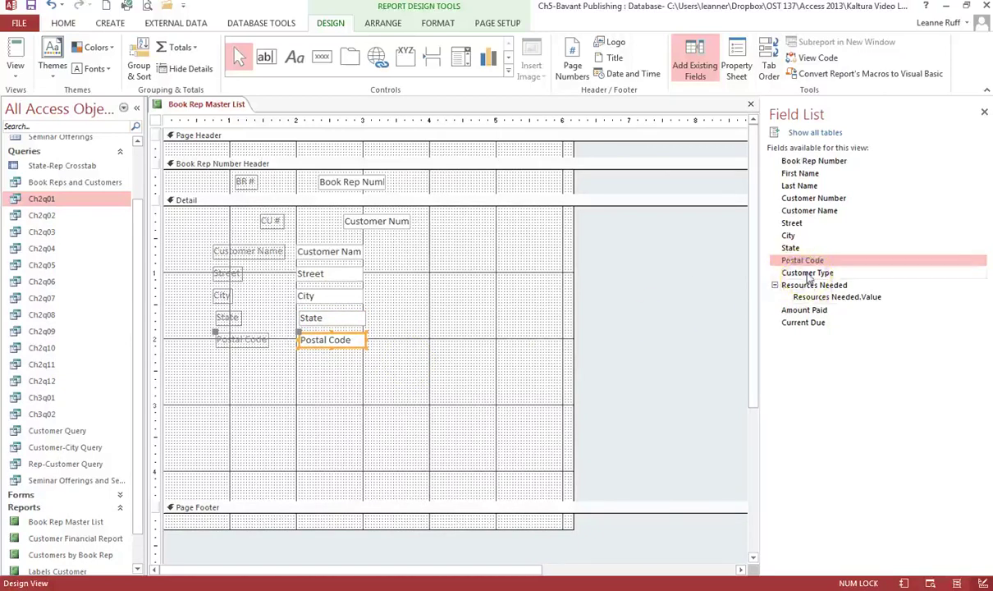
Place Customer Type, Resources Needed, Amount Paid and Current Due as a second Detail column at the 5-inch mark, starting level with Customer Name.
drag(808, 276, 497, 244)
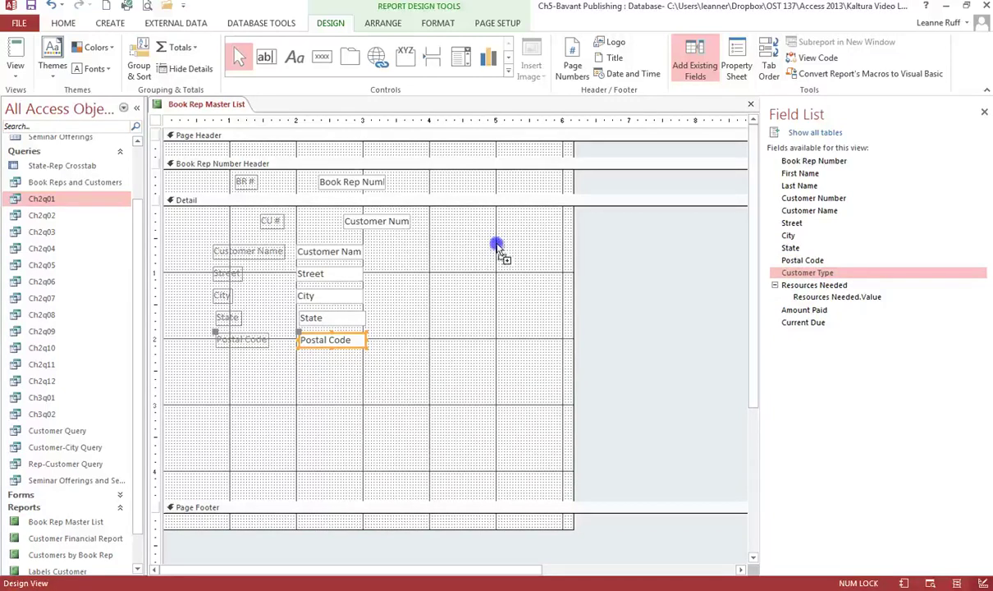
drag(497, 245, 497, 247)
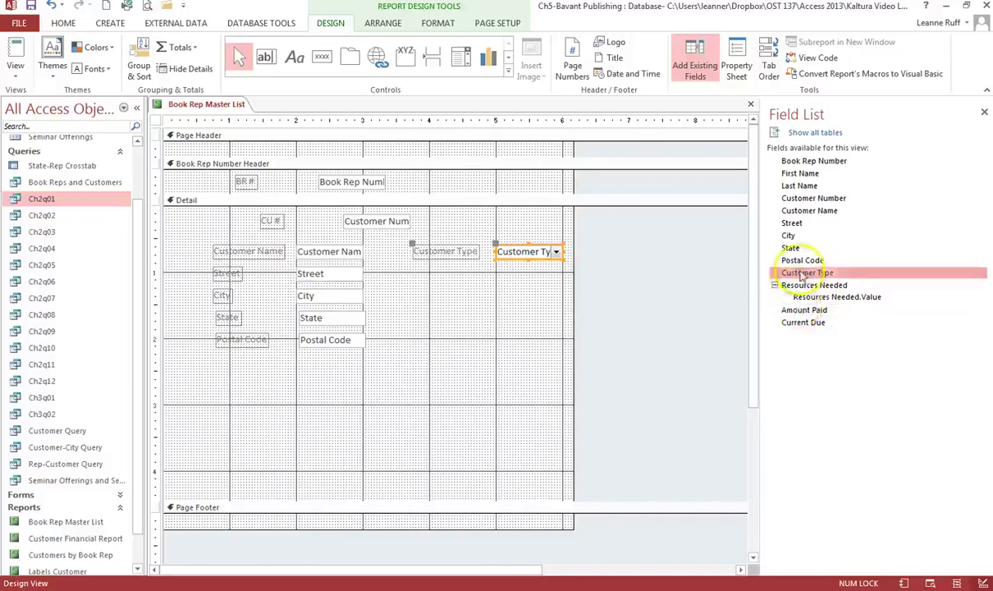
drag(800, 285, 496, 270)
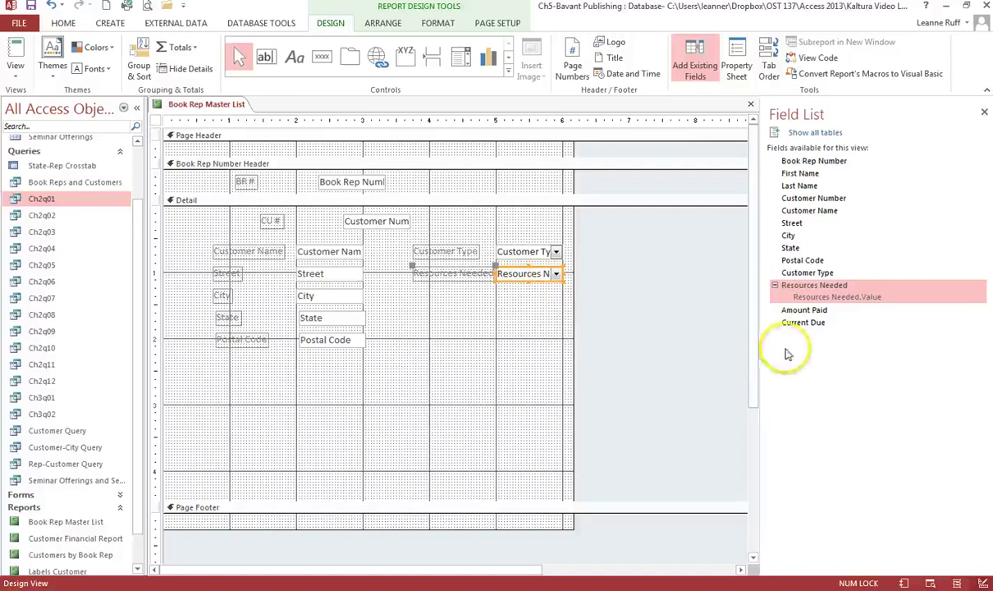
drag(783, 311, 497, 288)
drag(791, 324, 498, 313)
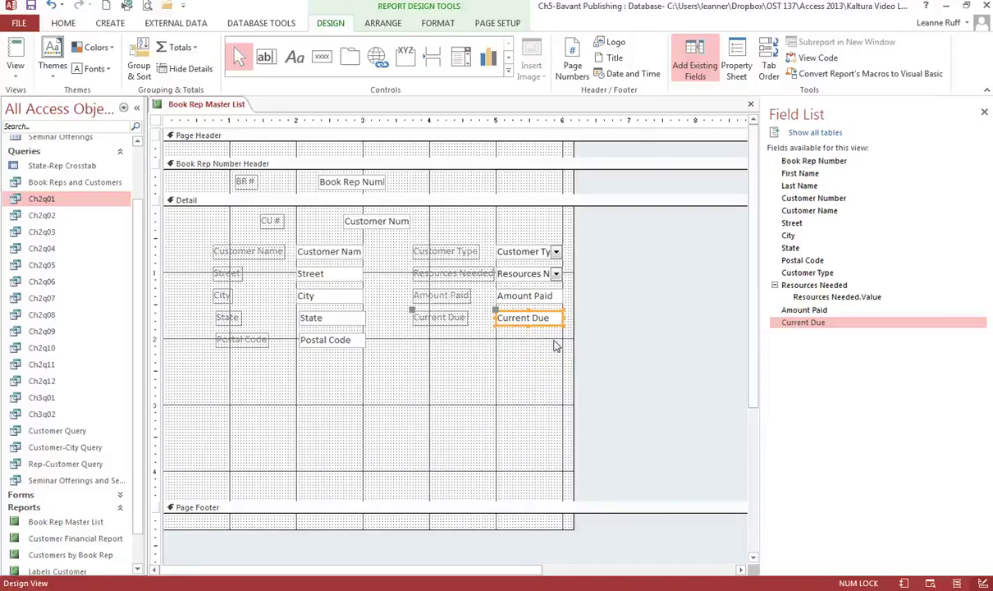
Align the top edges of the Customer Name and Customer Type labels and fields in the Detail section.
click(267, 268)
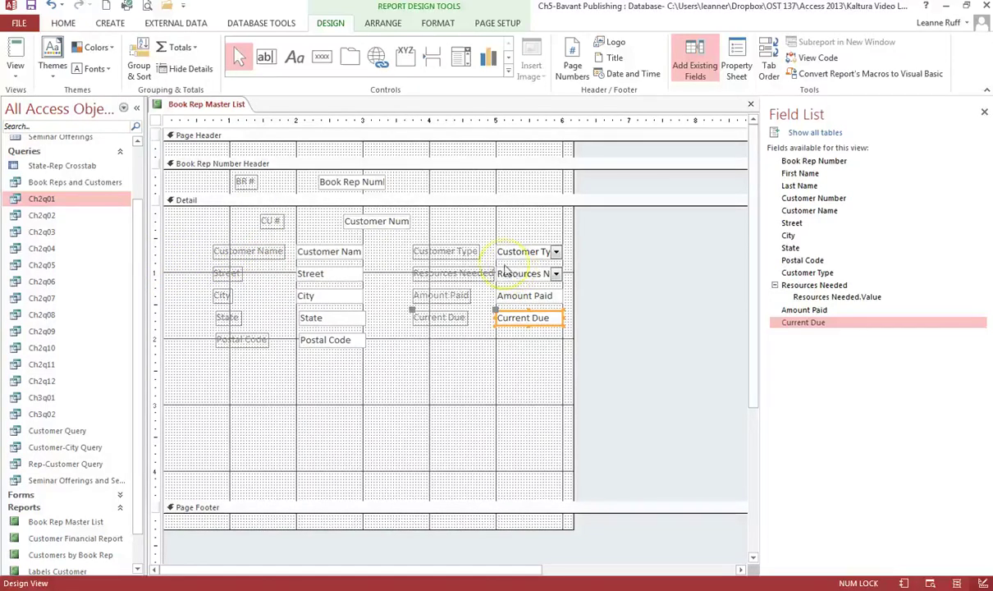
click(153, 252)
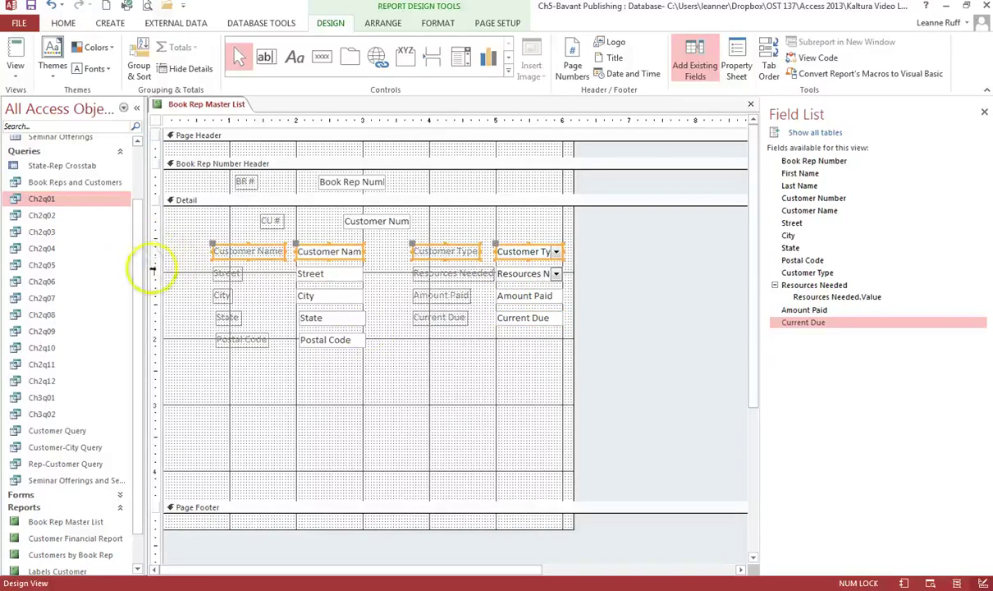
click(151, 273)
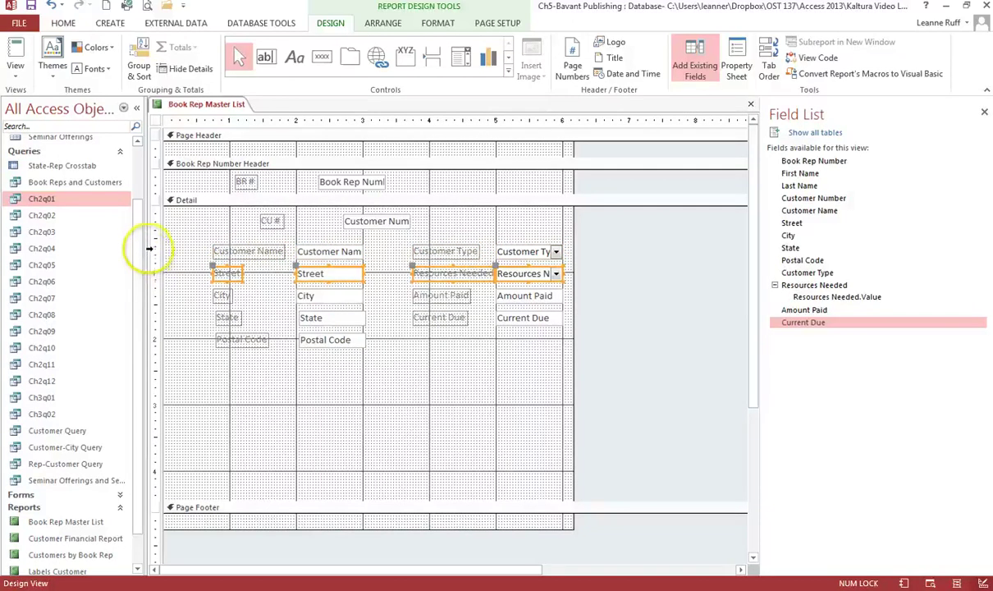
click(150, 251)
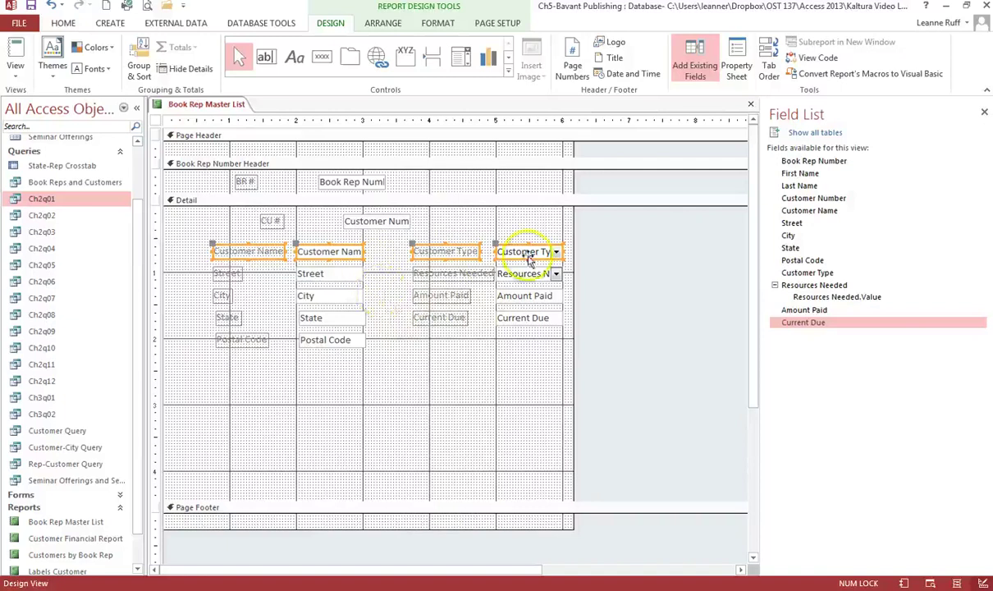
click(383, 25)
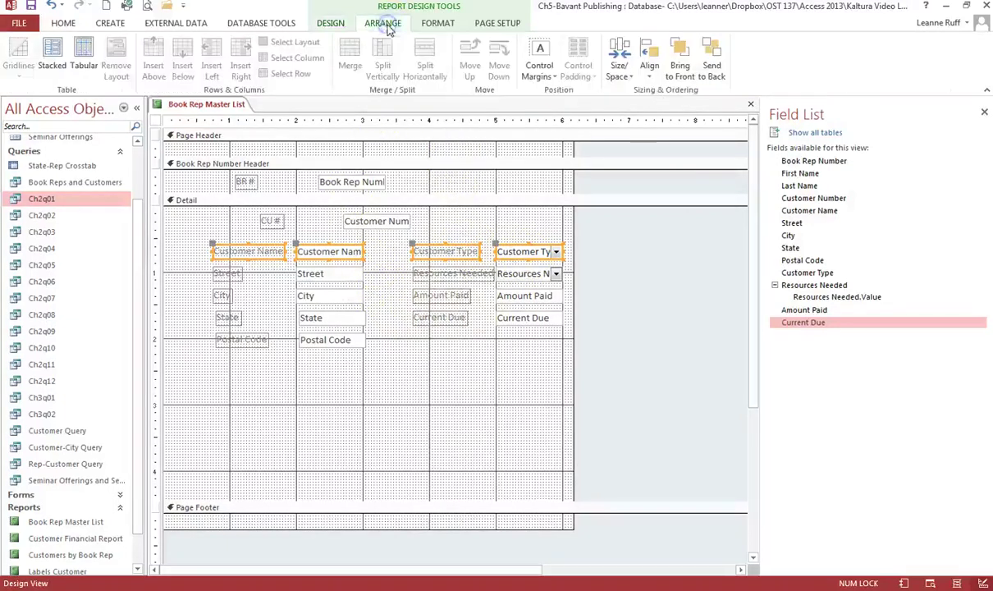
click(649, 68)
click(664, 139)
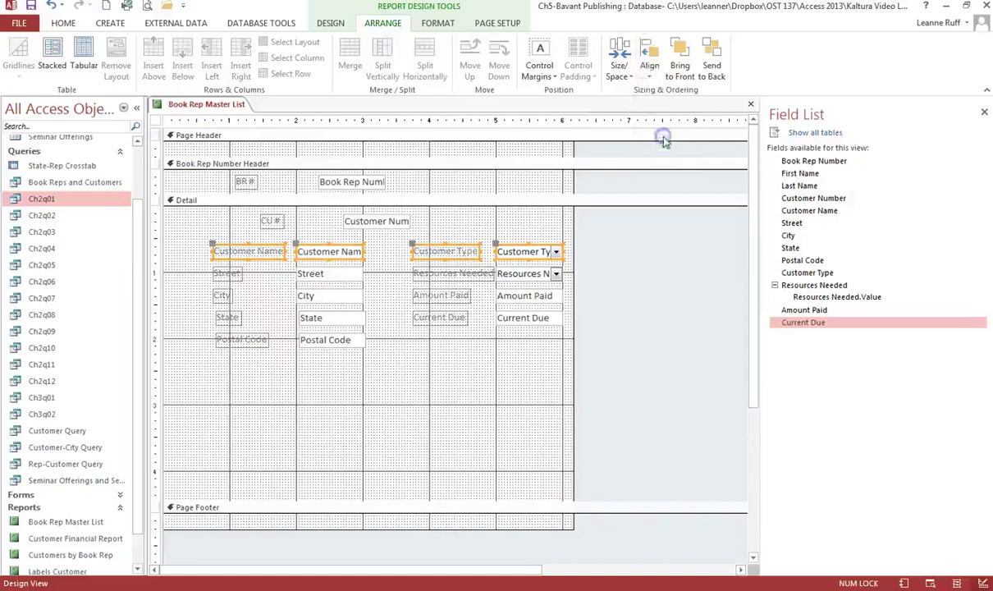
Top-align each remaining two-column Detail row: Street with Resources Needed, City with Amount Paid, and State with Current Due.
click(152, 274)
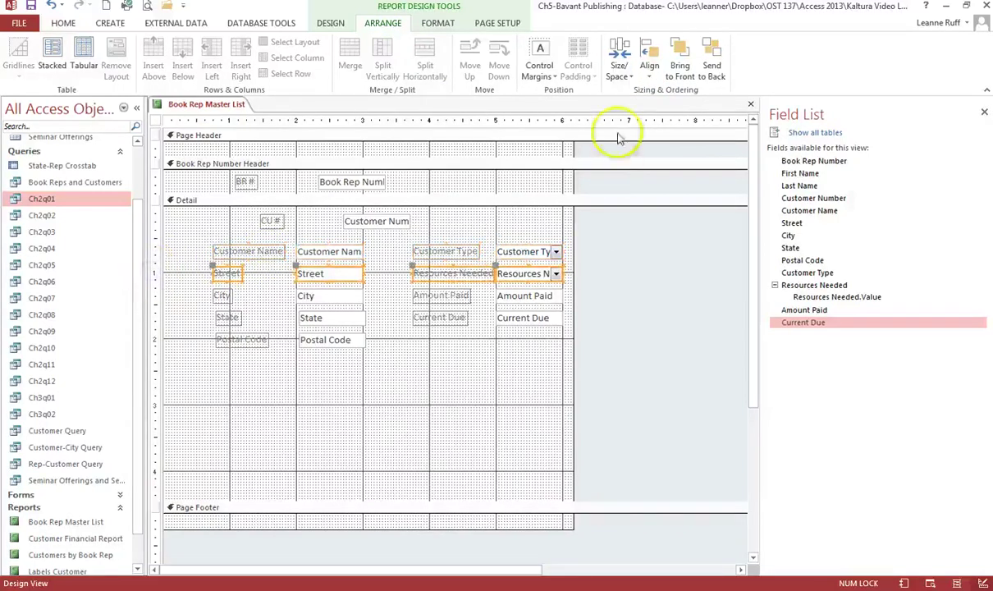
click(647, 70)
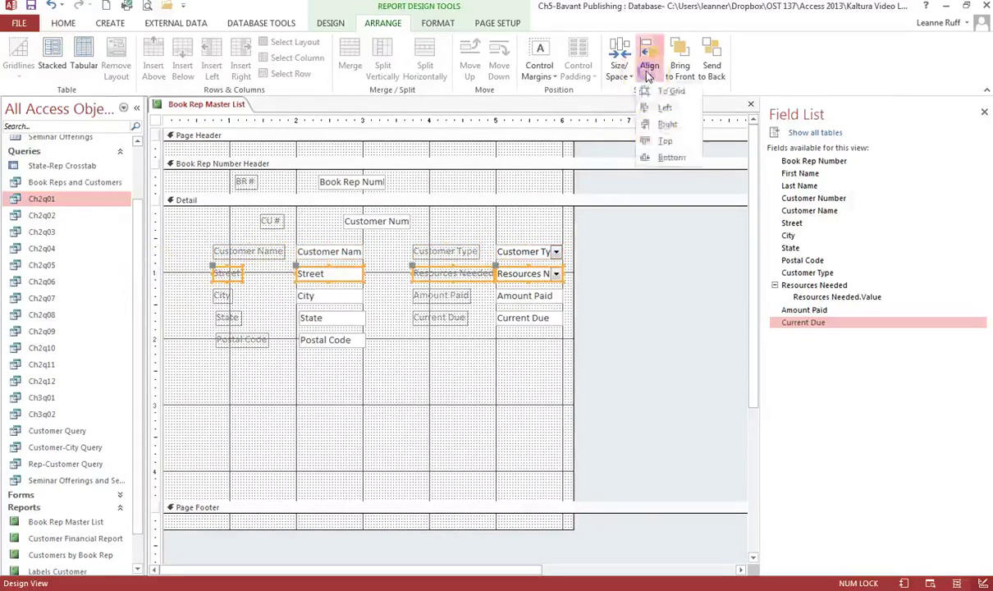
click(656, 139)
click(152, 295)
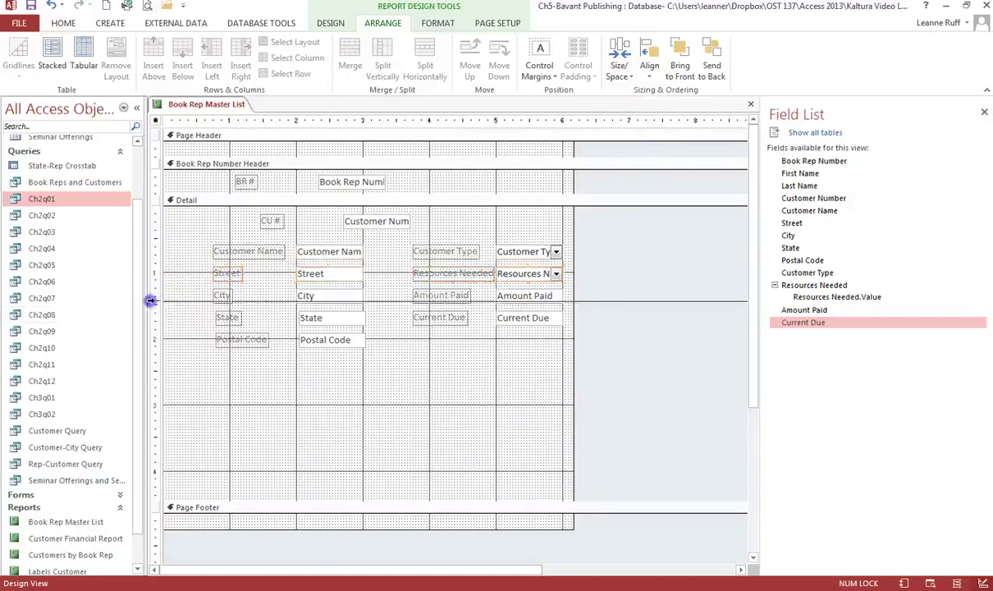
click(647, 70)
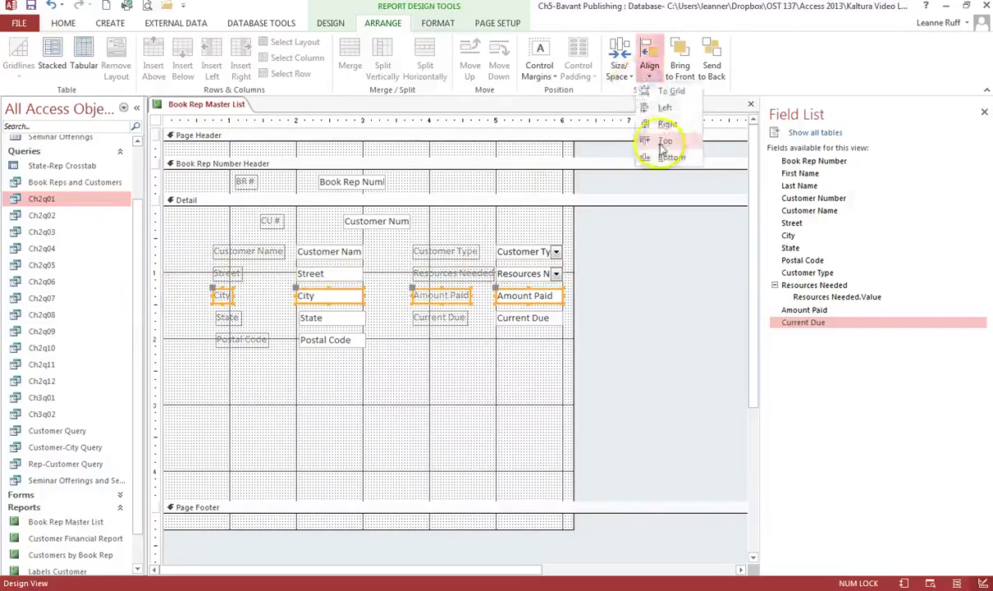
click(657, 139)
click(153, 318)
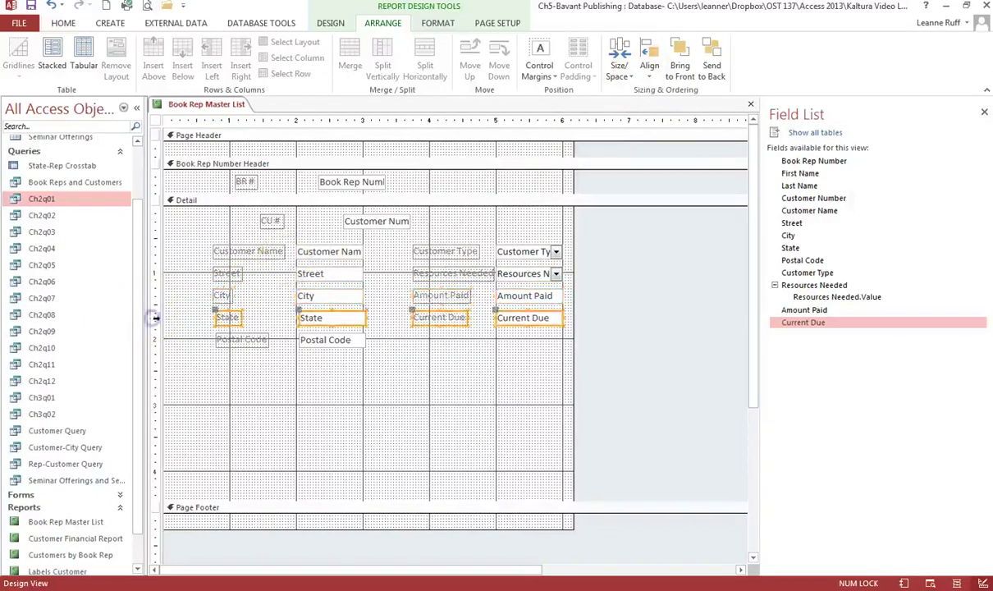
click(648, 70)
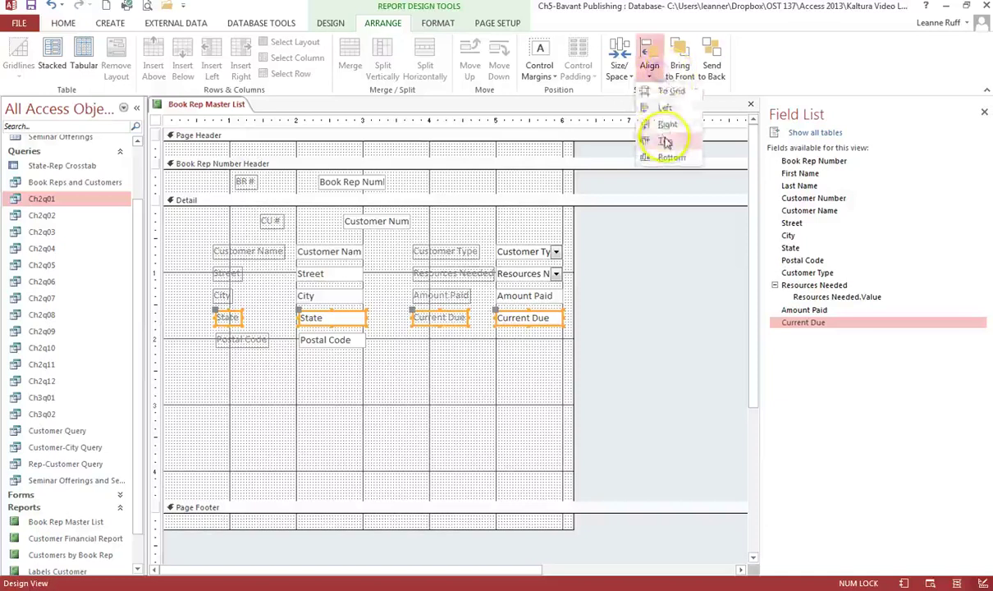
click(660, 137)
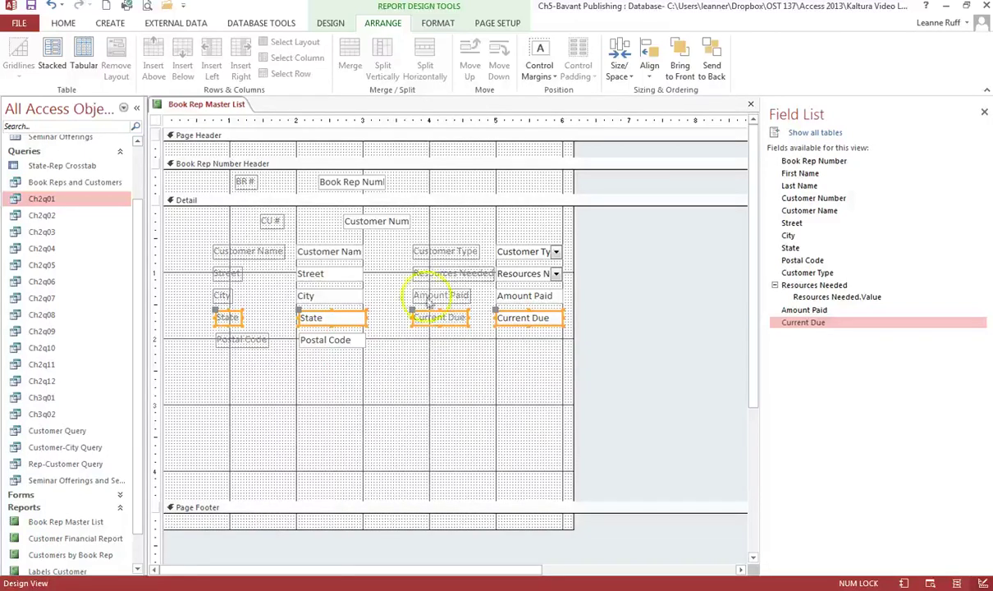
Change the label caption in the Book Rep Number Header to "Book Rep Number".
click(247, 182)
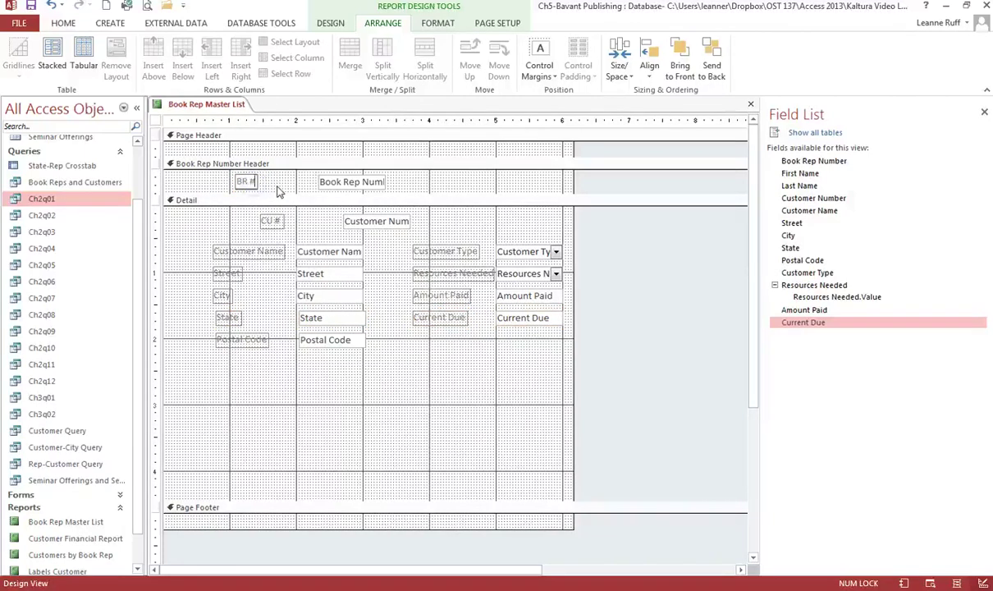
key(BackSpace)
key(BackSpace)
key(BackSpace)
key(BackSpace)
text(Book Rep Number)
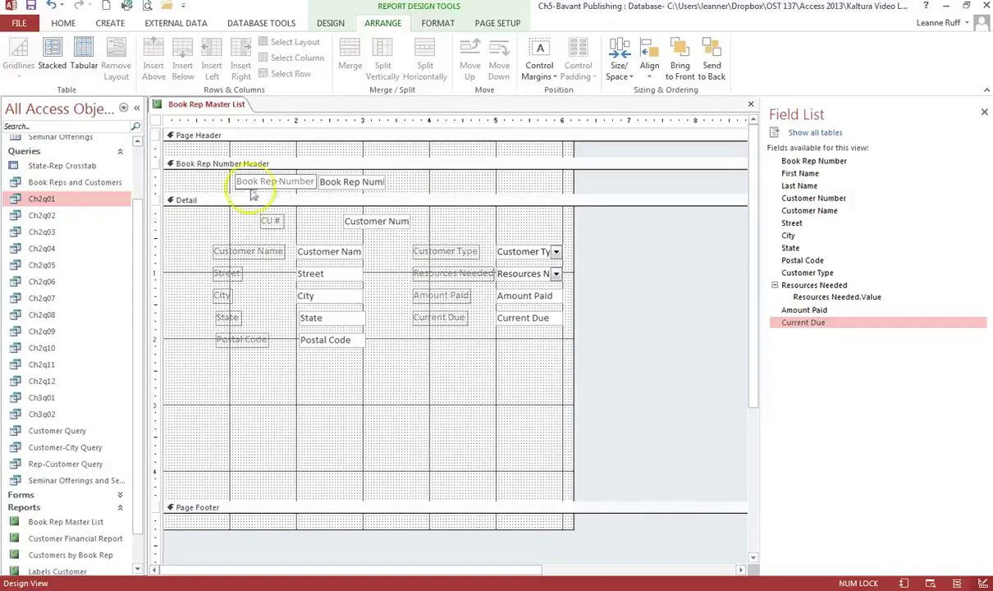
Change the "CU #" label in the Detail section to "Customer Number".
click(267, 219)
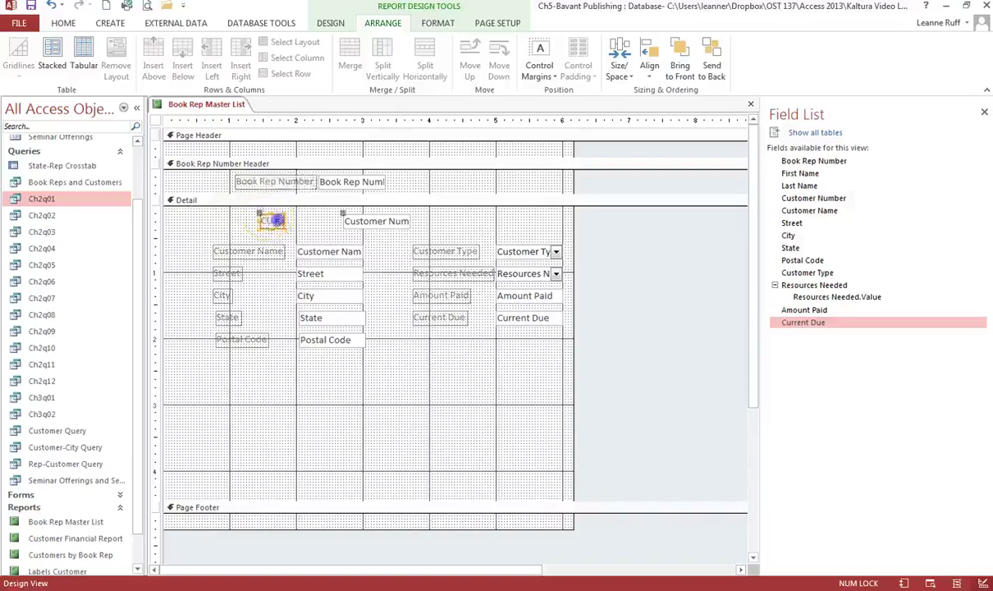
double_click(267, 220)
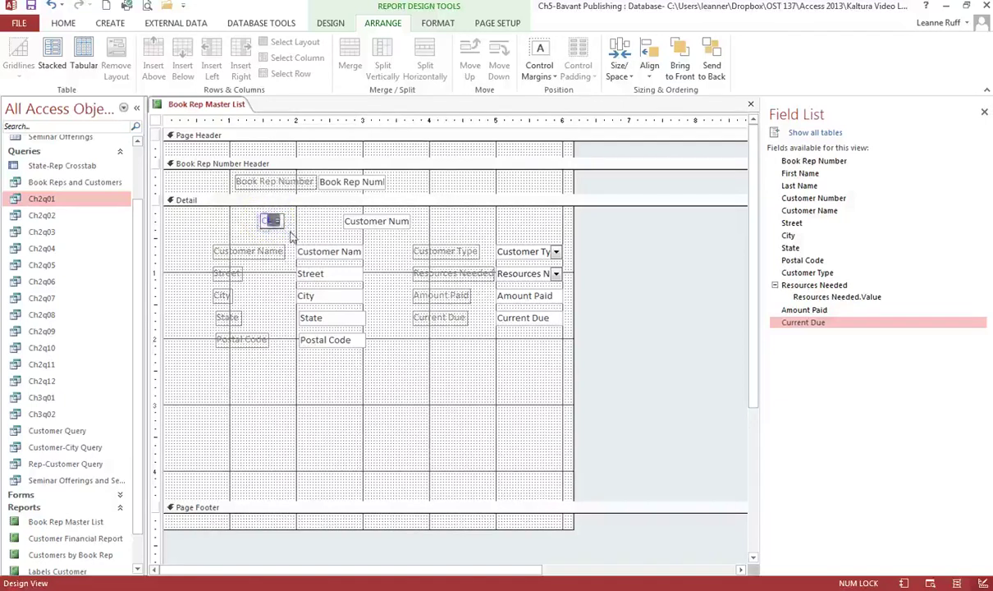
text(Customer Number)
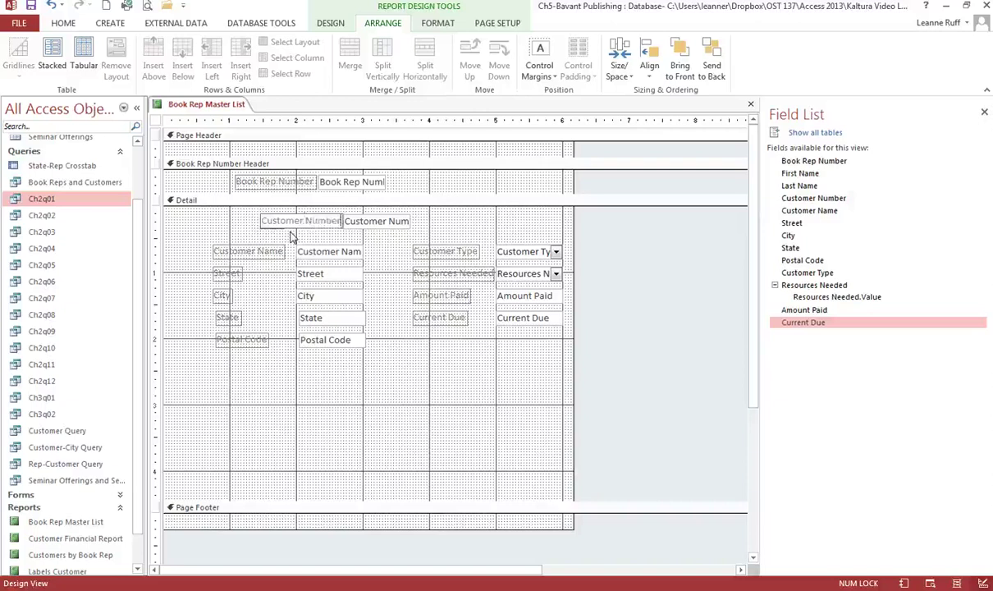
click(260, 288)
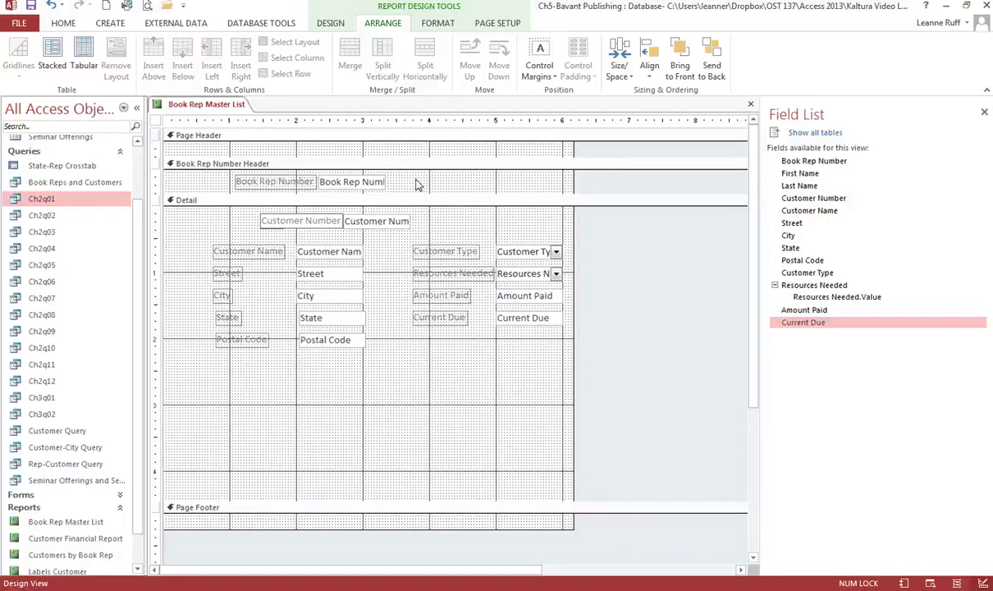
Add a text box to the Book Rep Number Header at the 4-inch mark, level with the Book Rep Number field.
click(330, 23)
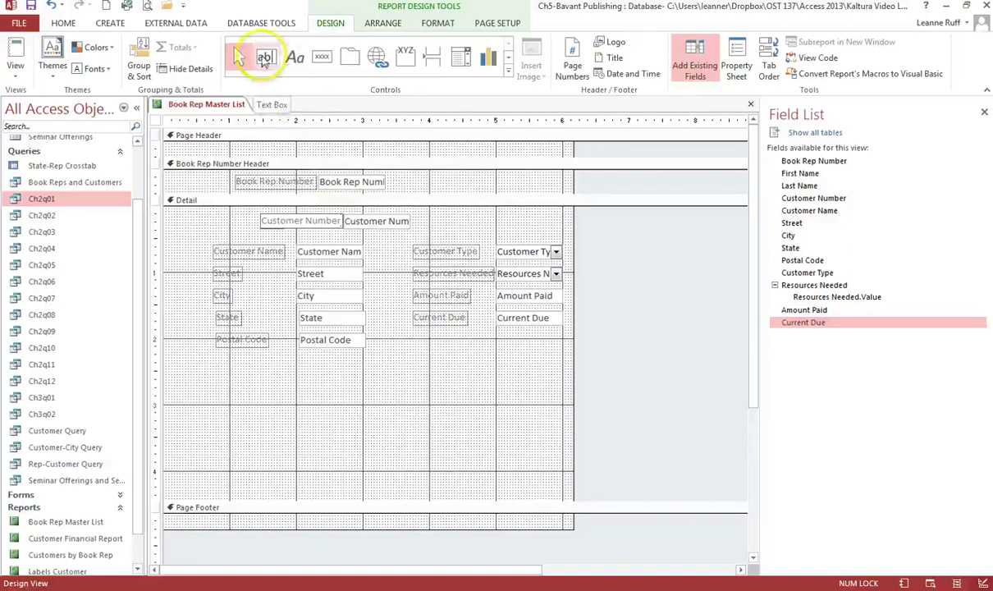
click(264, 59)
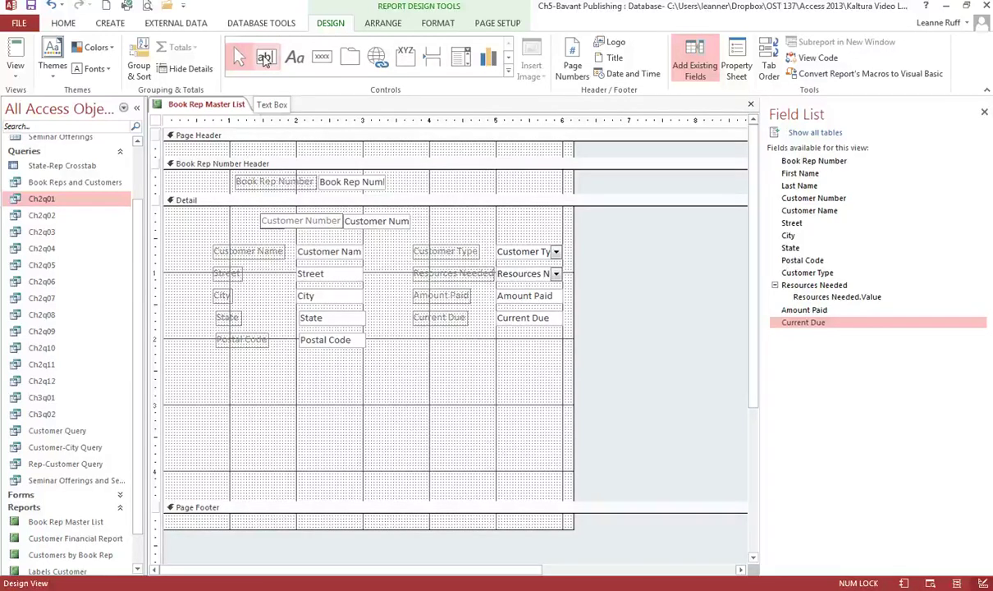
click(265, 60)
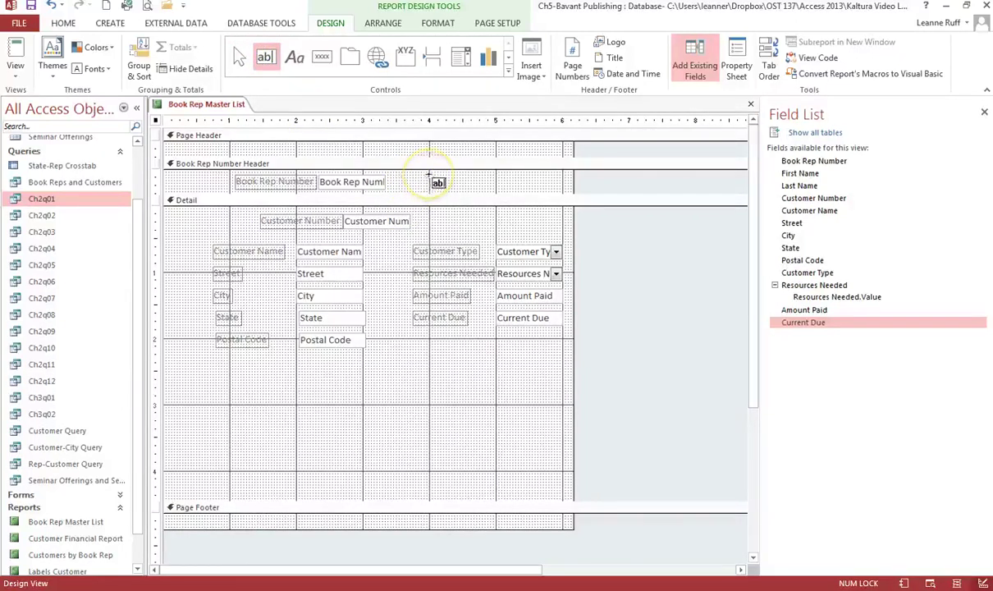
click(428, 174)
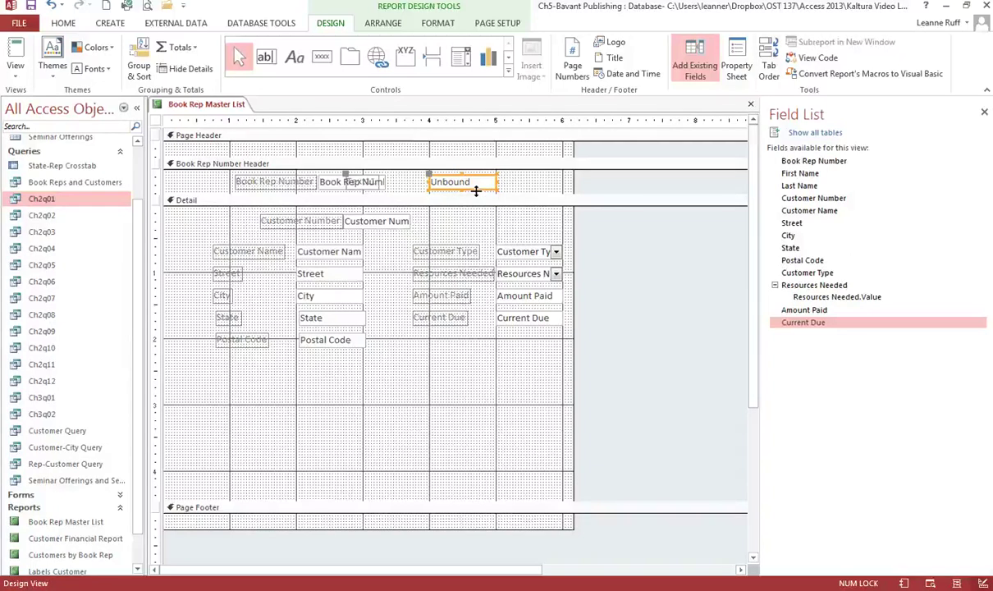
Enter the expression =[First Name]&' '&[Last Name] in the unbound text box of the Book Rep Number Header.
click(460, 182)
text(=)
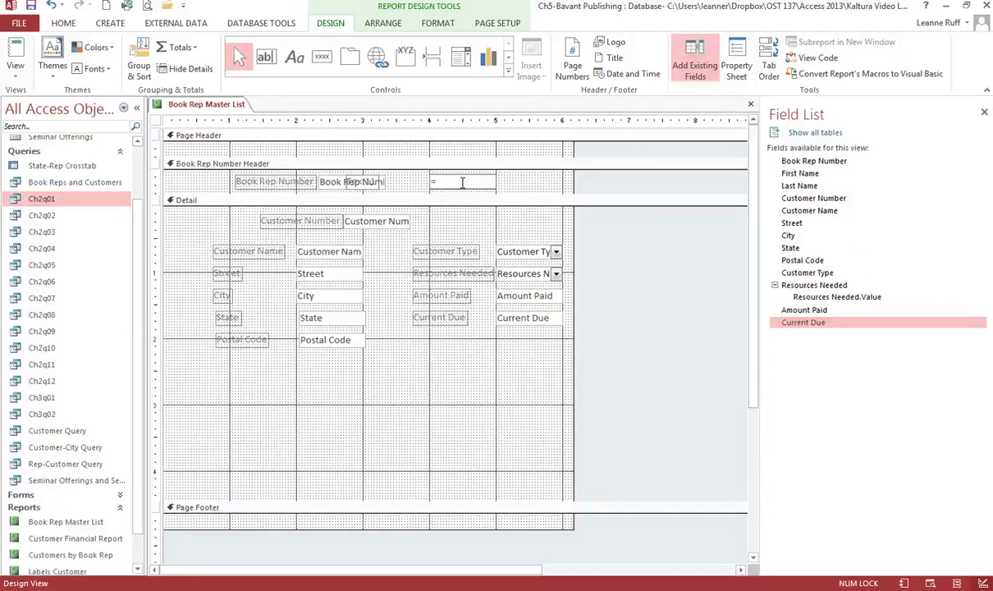
text([First Name])
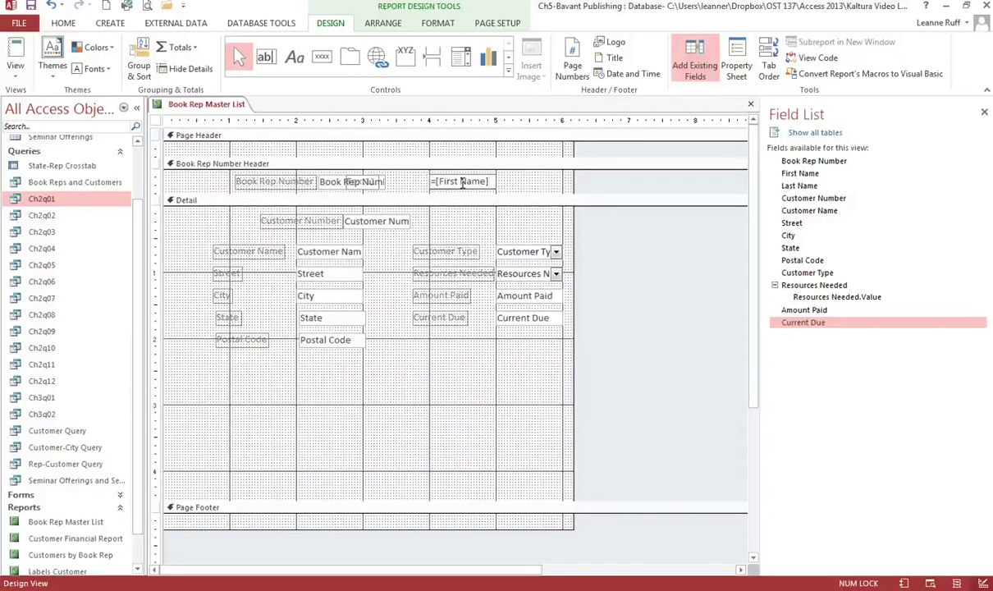
text(&)
text(&)
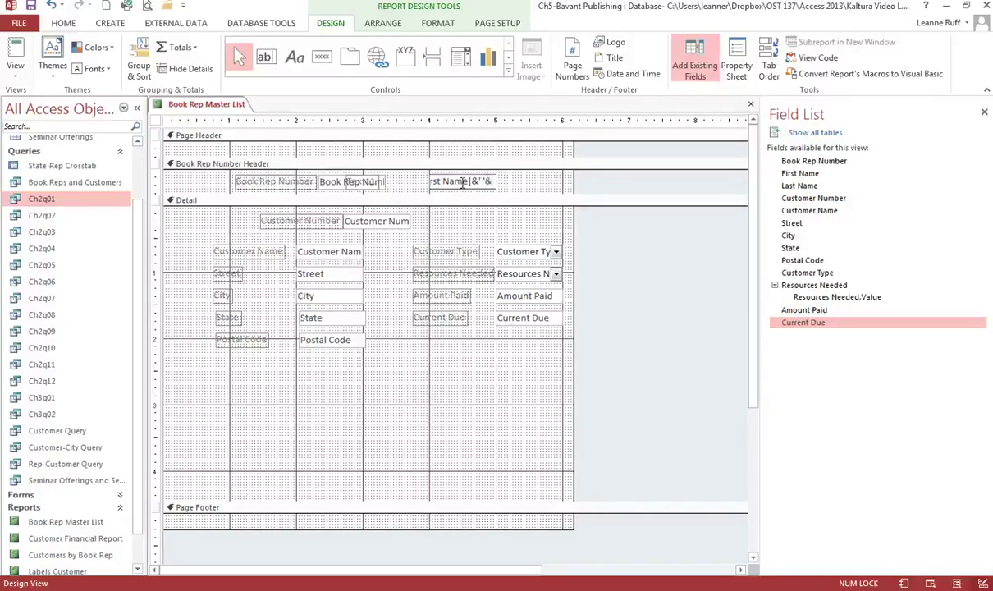
text([Last Name])
click(449, 199)
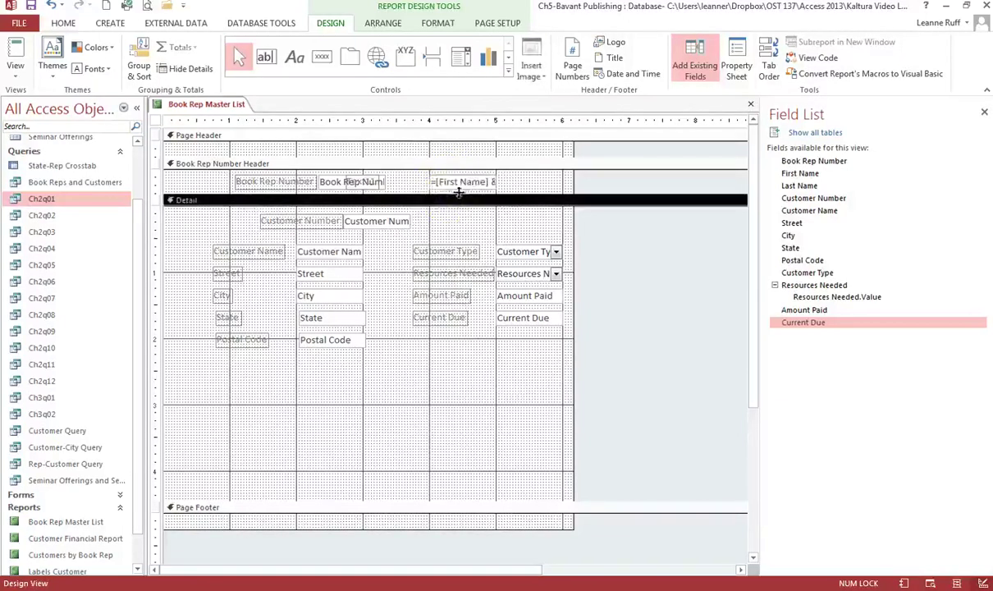
click(461, 222)
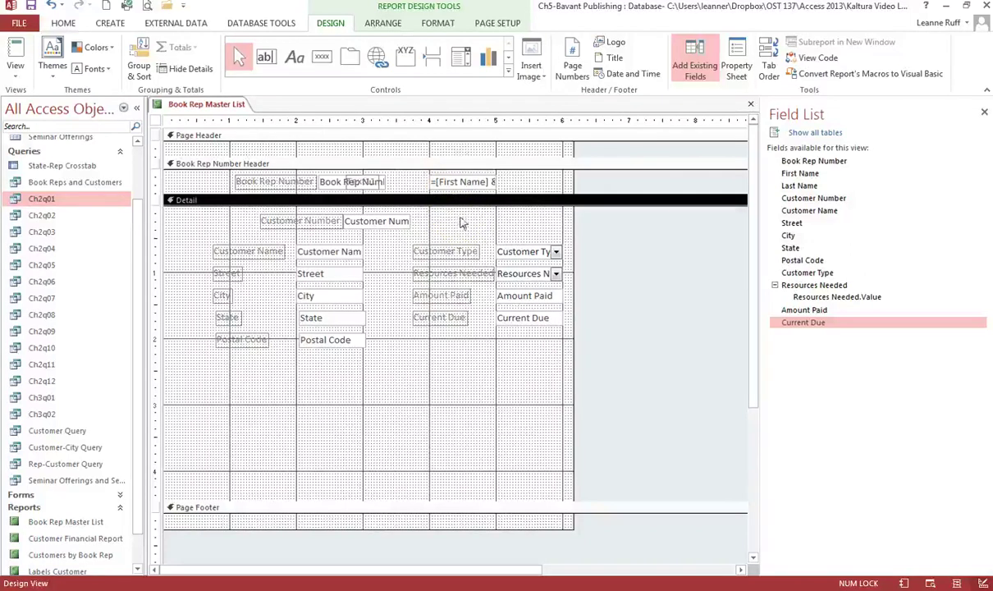
Move the new text box's label clear of the Book Rep Number field, directly before its text box, and caption it "Name".
click(419, 205)
mouse_move(414, 208)
mouse_down()
mouse_move(411, 192)
mouse_move(388, 194)
mouse_move(348, 172)
mouse_move(392, 181)
mouse_up()
click(380, 188)
click(371, 182)
click(417, 182)
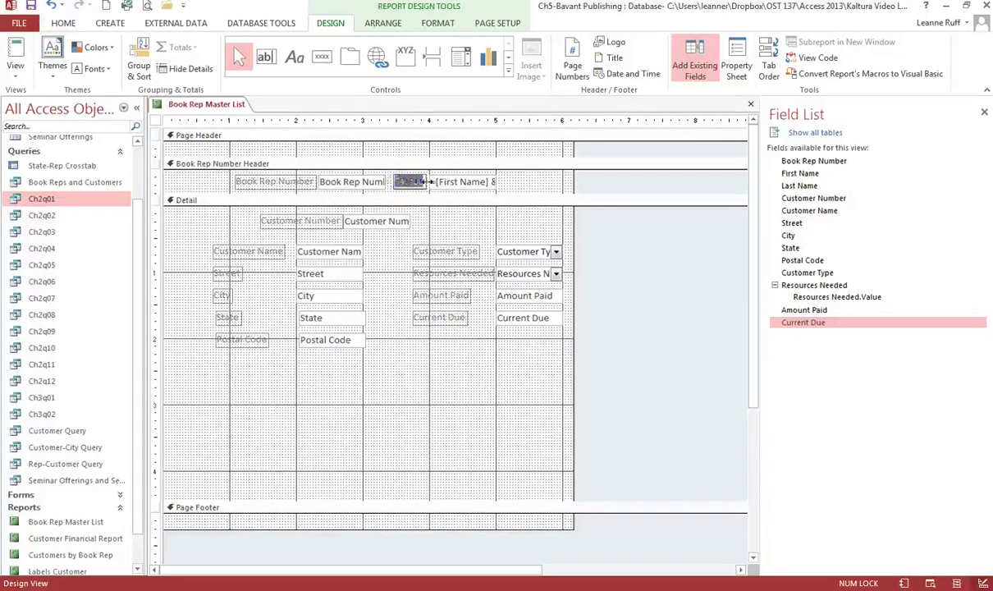
text(=)
text(Name:)
click(433, 181)
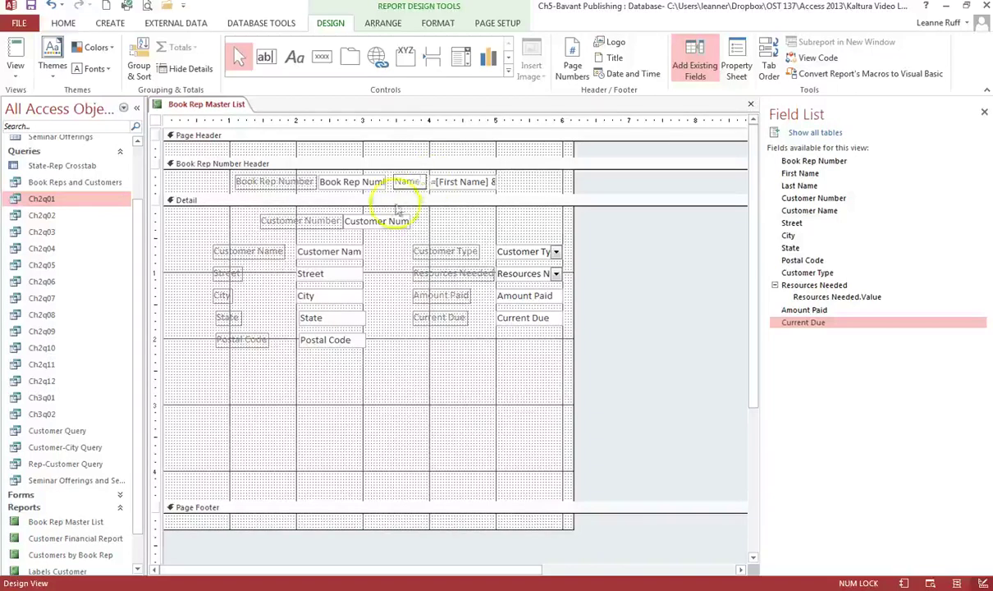
Widen the name expression text box in the Book Rep Number Header to about the 6-inch mark.
click(451, 183)
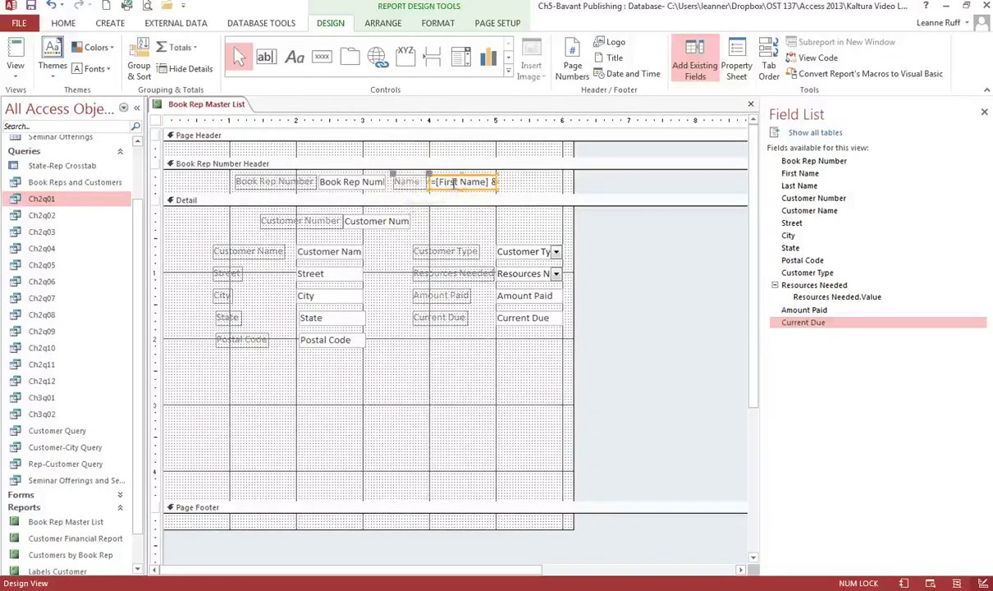
click(461, 184)
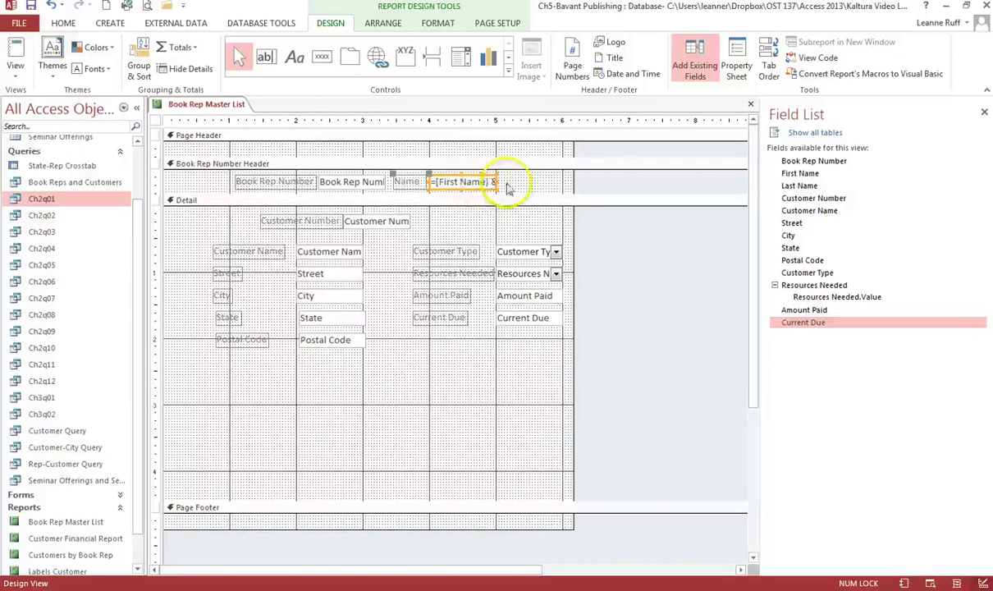
drag(497, 181, 565, 181)
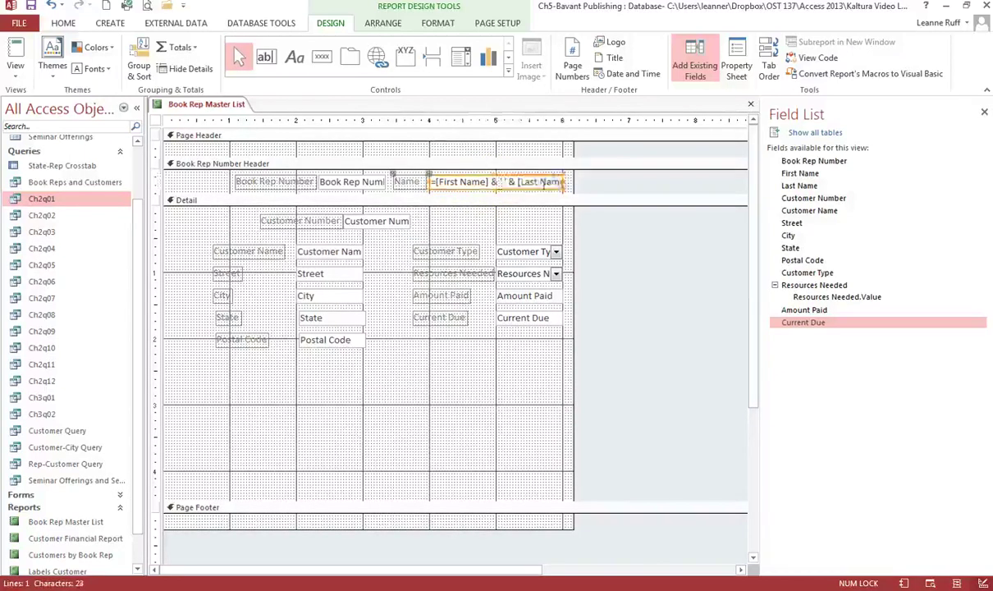
Save the Book Rep Master List report and display it in Report View.
click(35, 7)
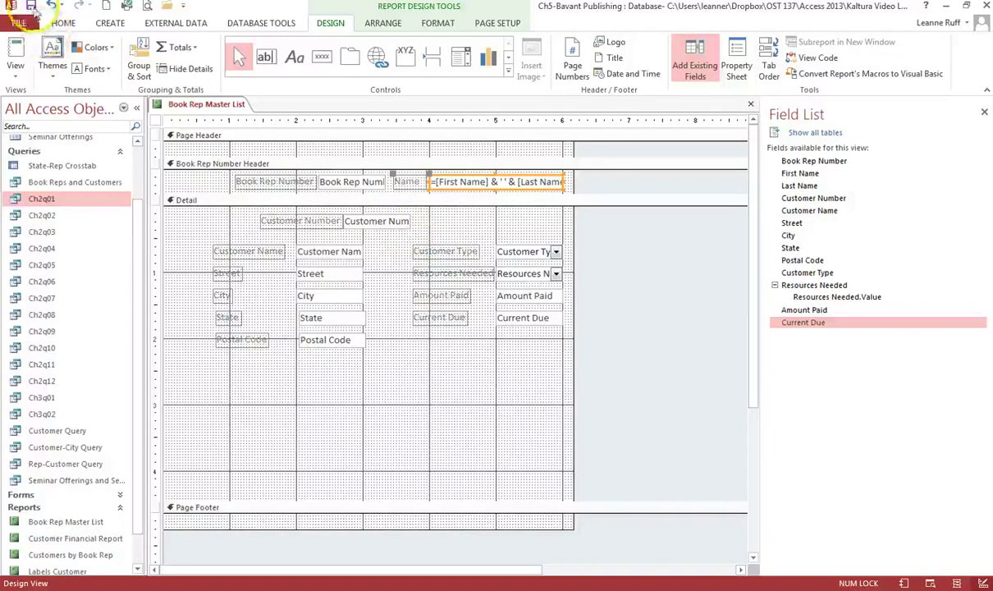
click(902, 583)
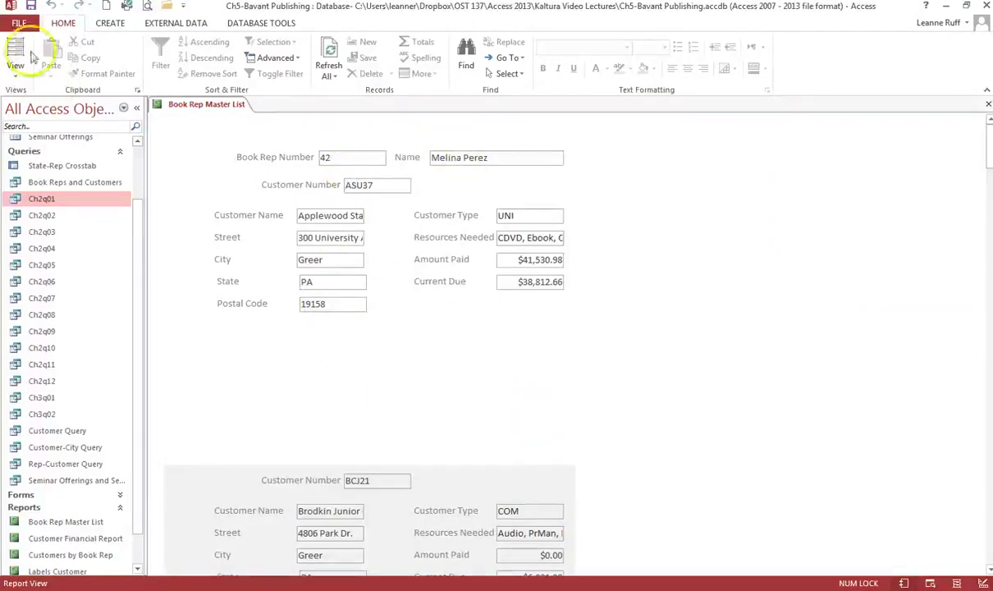
In Design View, add an unbound text box to the Detail section directly below the Current Due field, at the 5-inch mark.
click(983, 583)
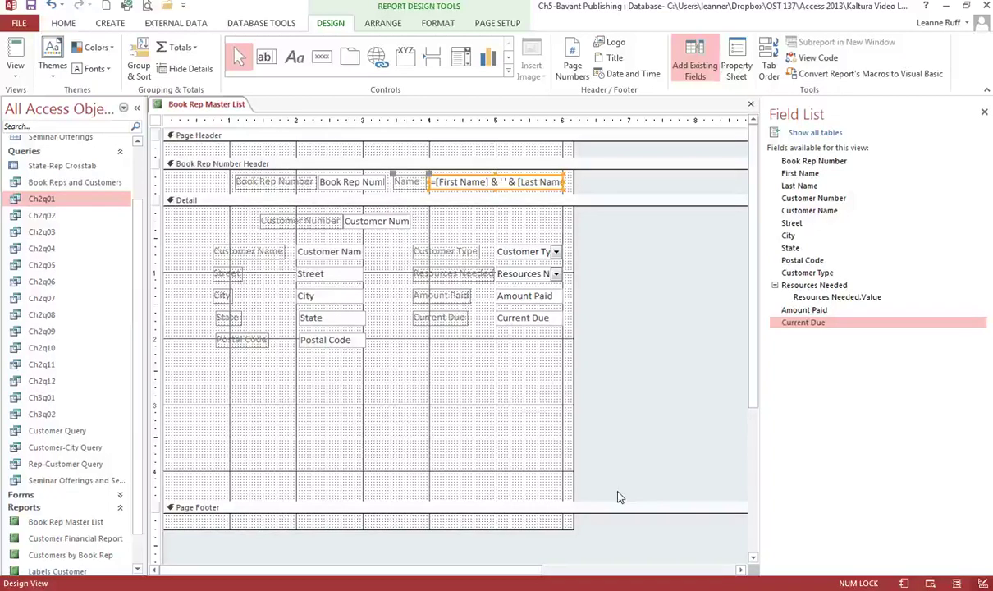
click(265, 60)
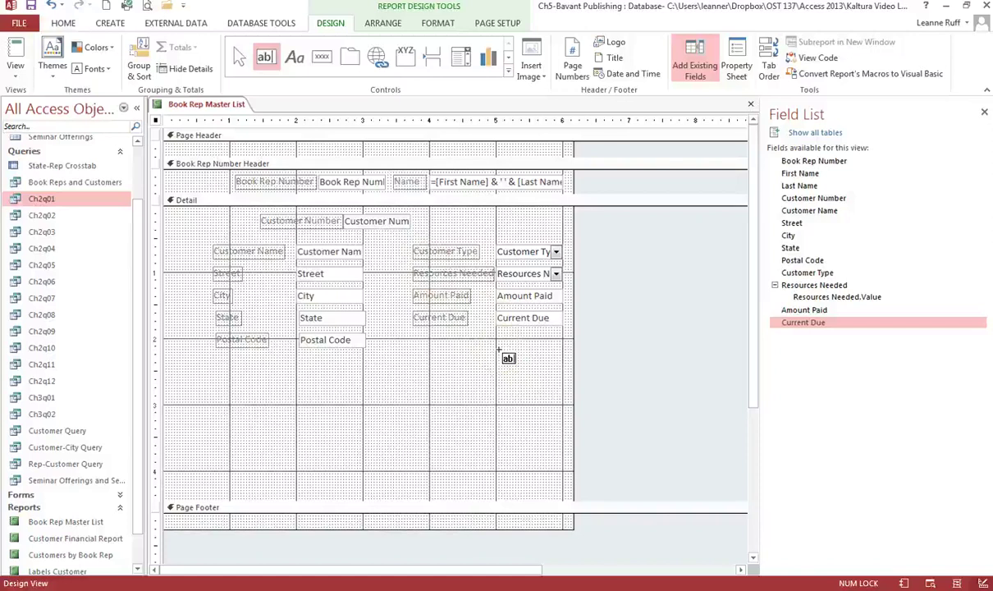
drag(500, 348, 495, 333)
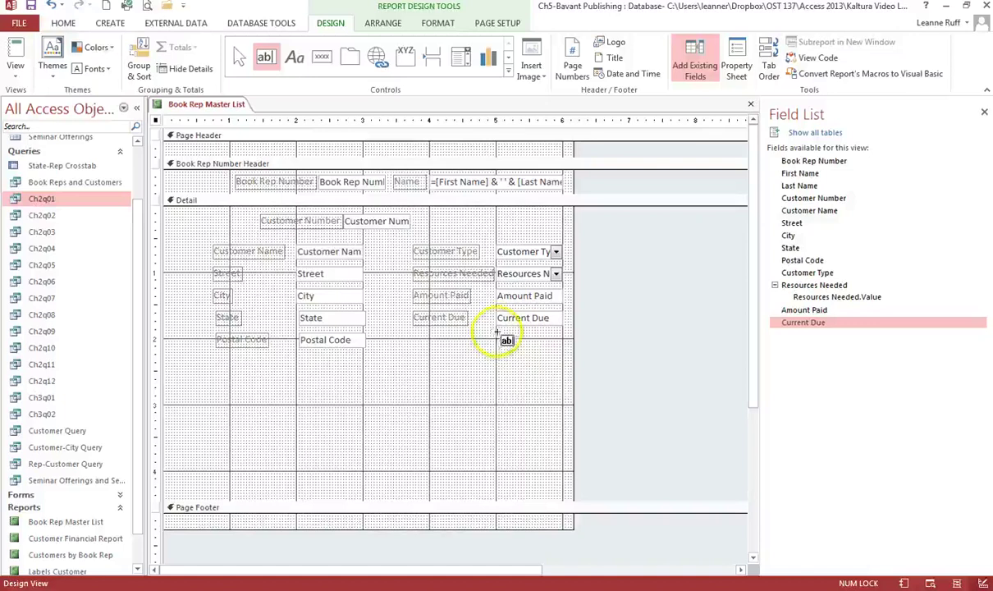
click(496, 333)
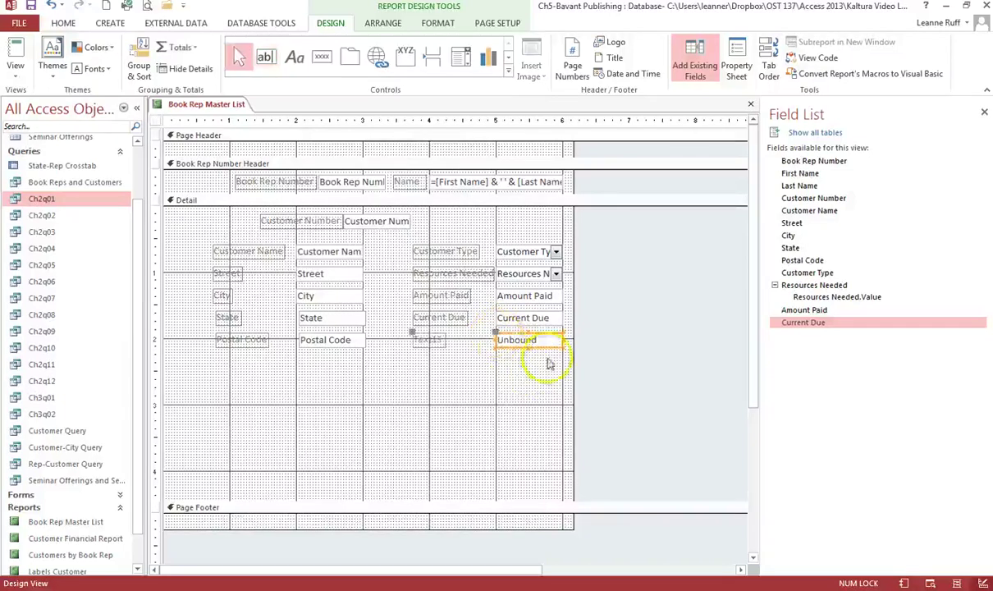
Enter the expression =[Amount Paid]+[Current Due] in the unbound text box below Current Due.
click(539, 344)
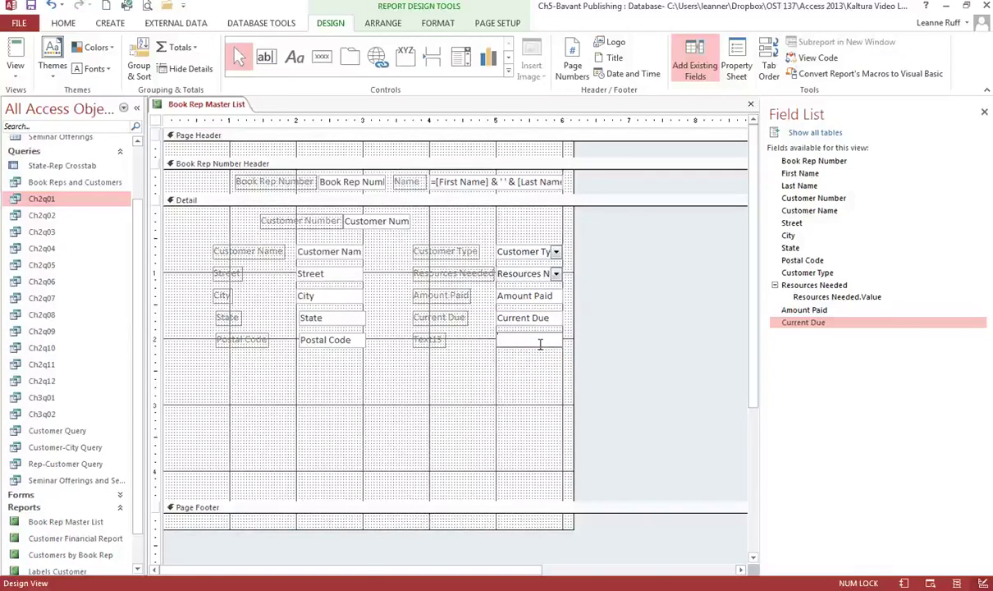
text(=()
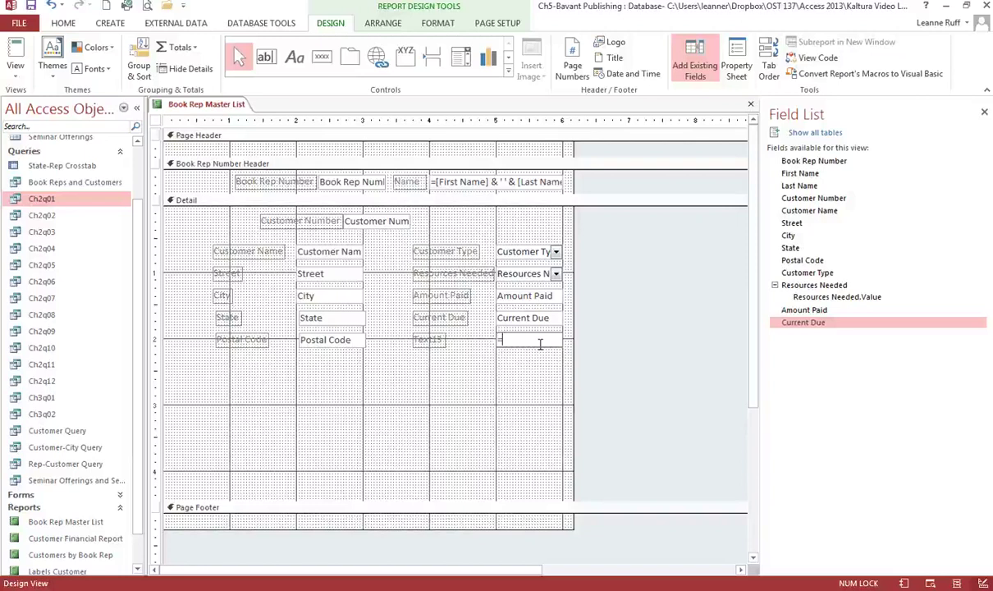
text(Amoun)
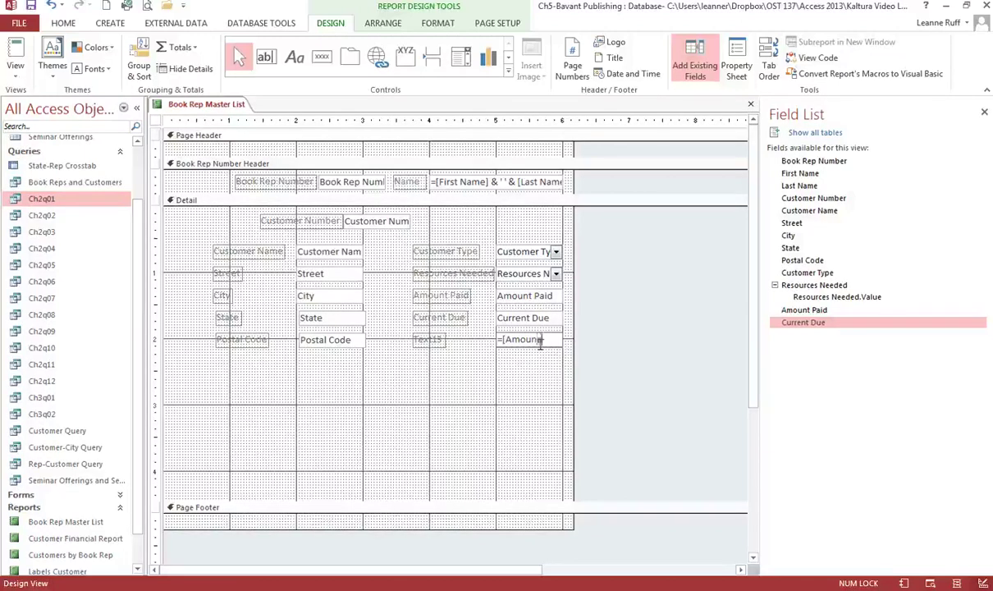
text(t Paid)
text(])
text(+)
text([)
text(Current Due)
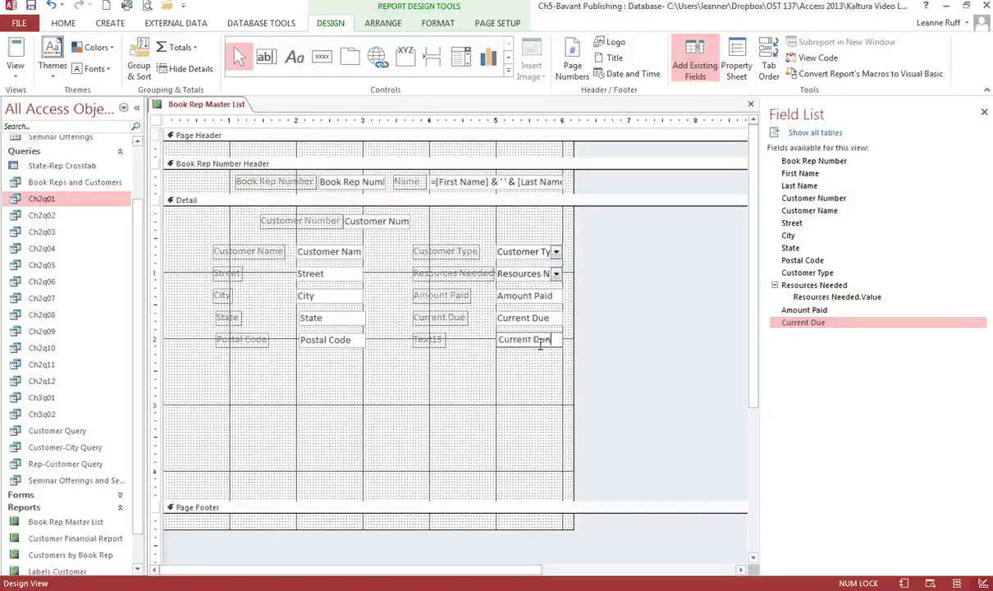
text(])
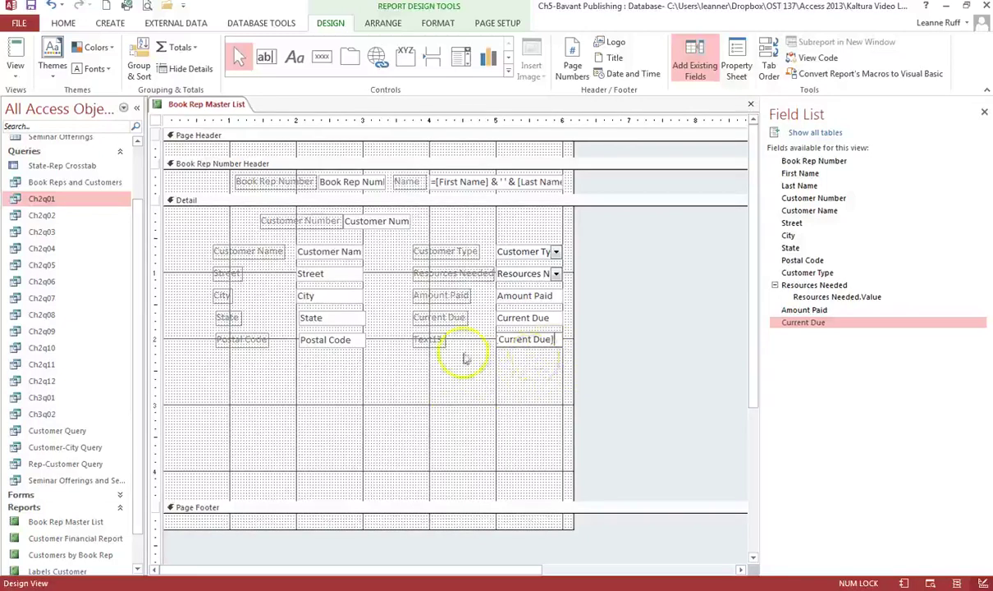
Caption the calculated text box's label "Total Amount" and display the report in Report View.
click(435, 340)
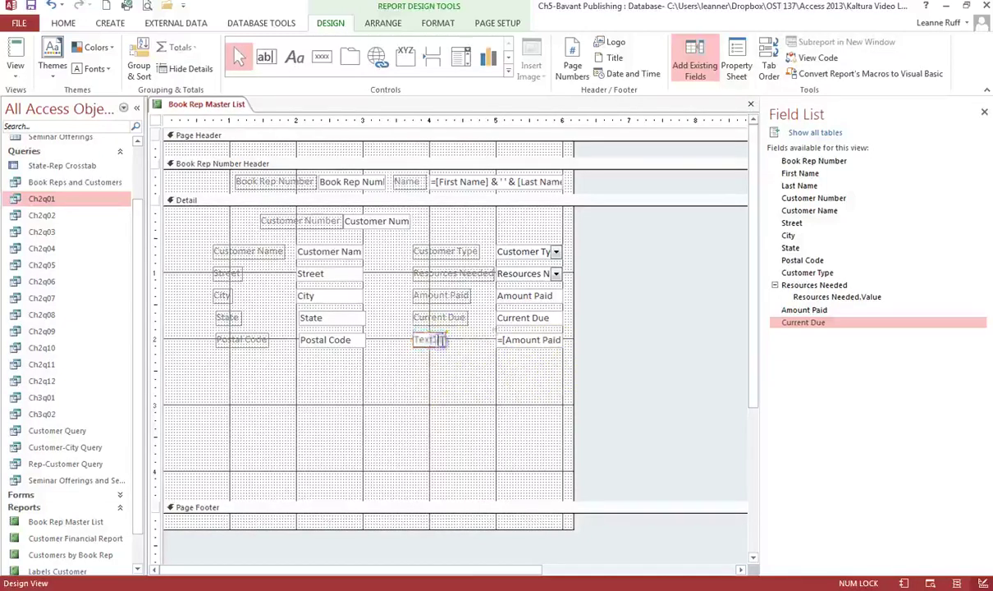
double_click(442, 340)
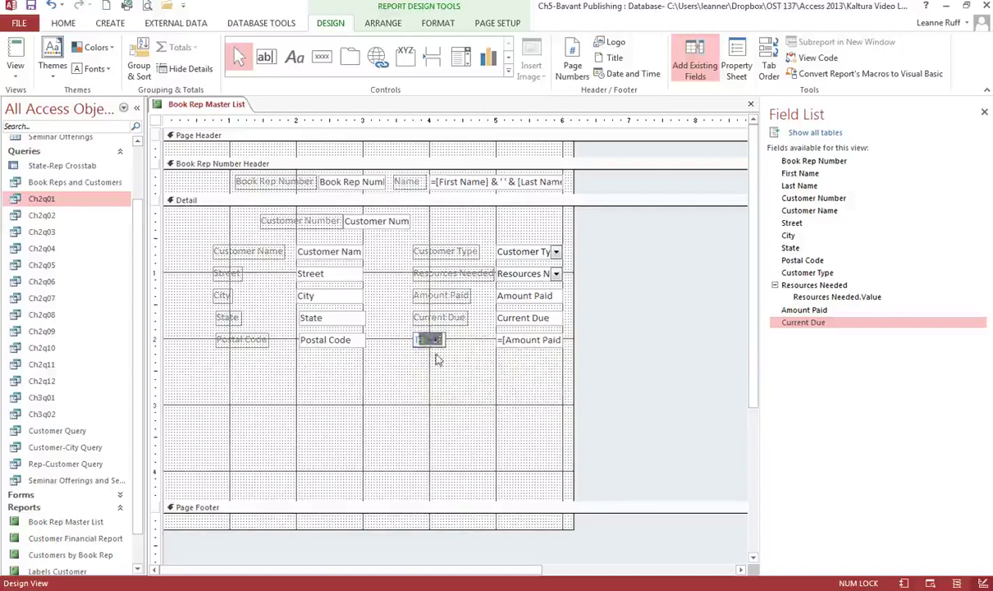
text(Total Amoun)
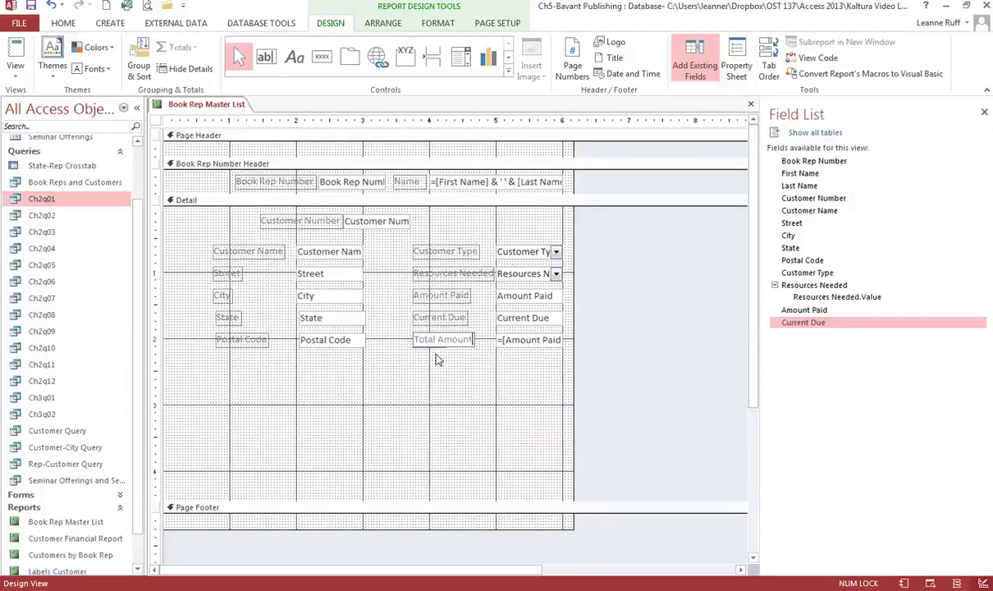
text(t)
click(454, 359)
click(453, 358)
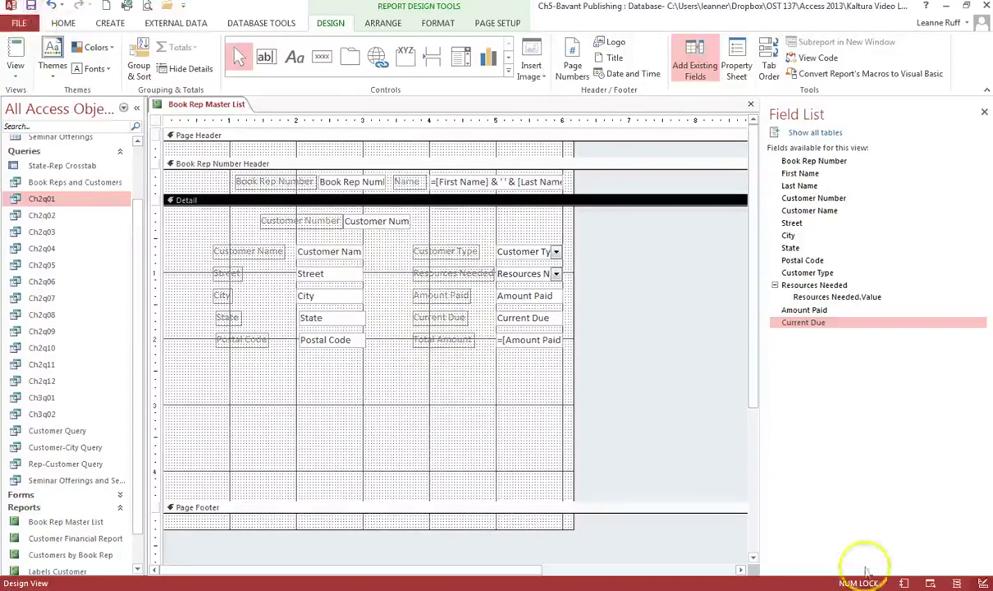
click(903, 582)
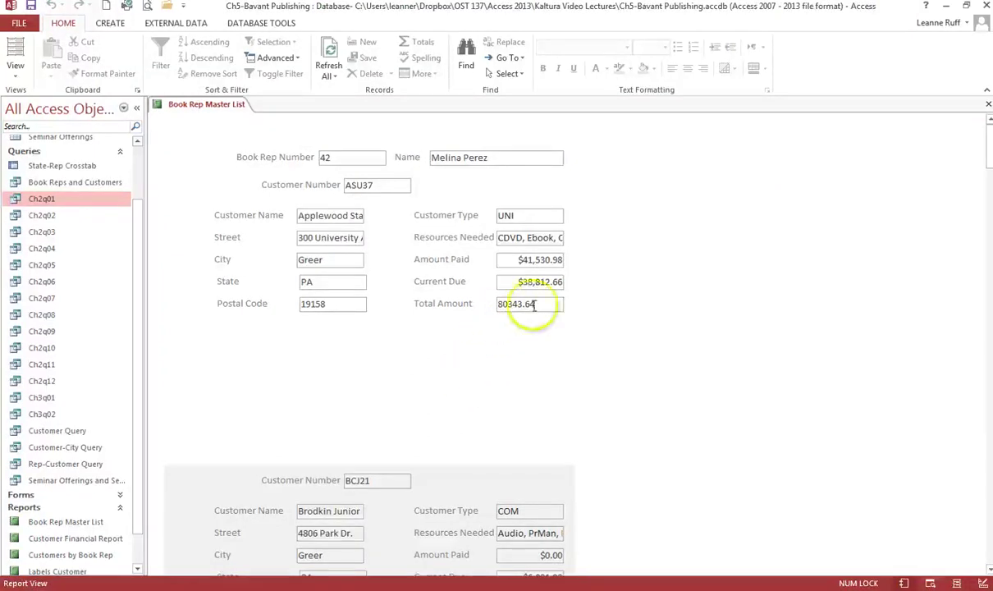
Return to Design View and set the Total Amount text box's Format property to Currency.
click(982, 583)
click(521, 345)
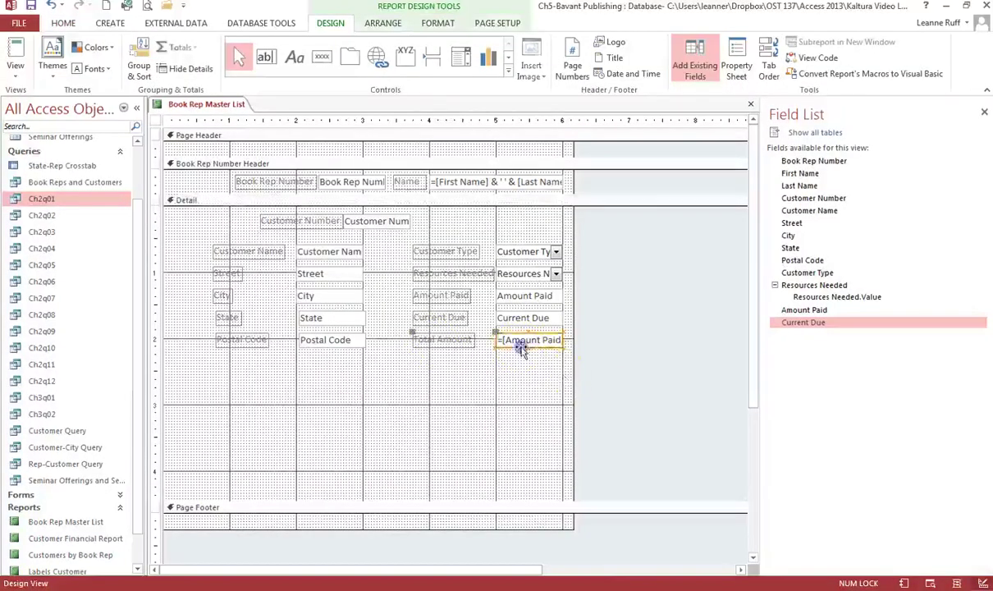
click(985, 114)
click(734, 66)
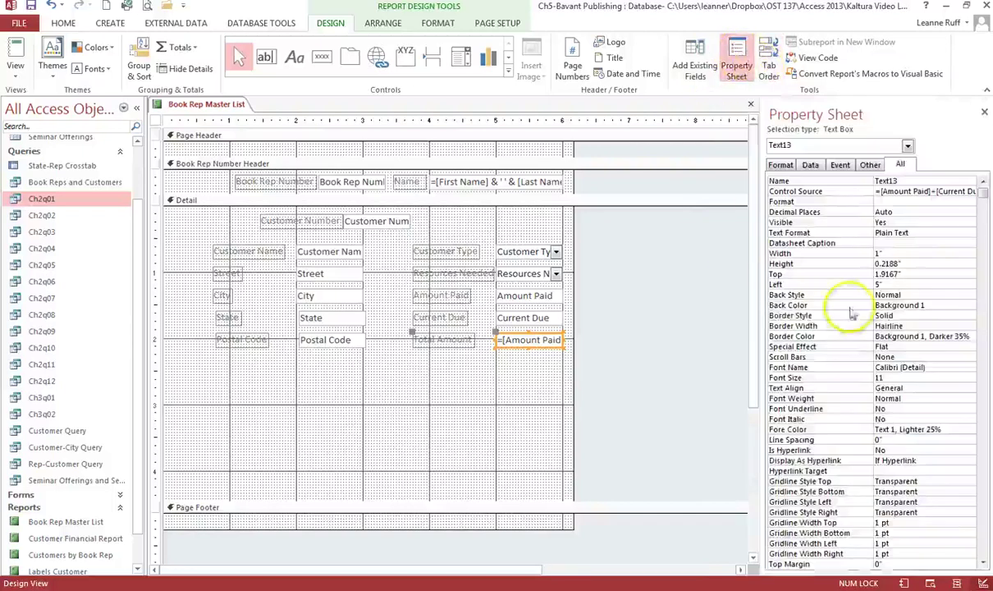
click(925, 201)
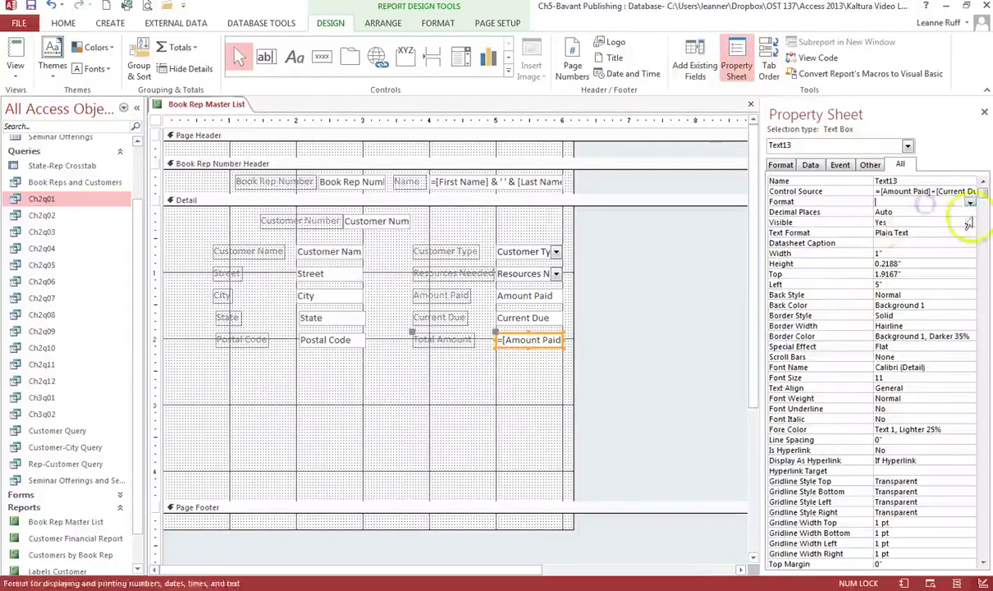
click(970, 202)
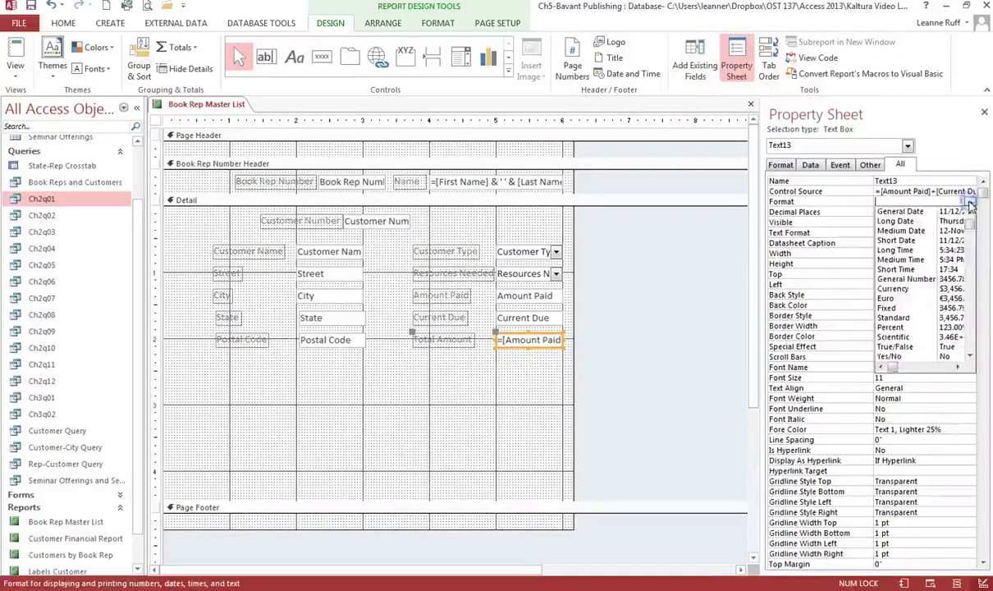
click(916, 289)
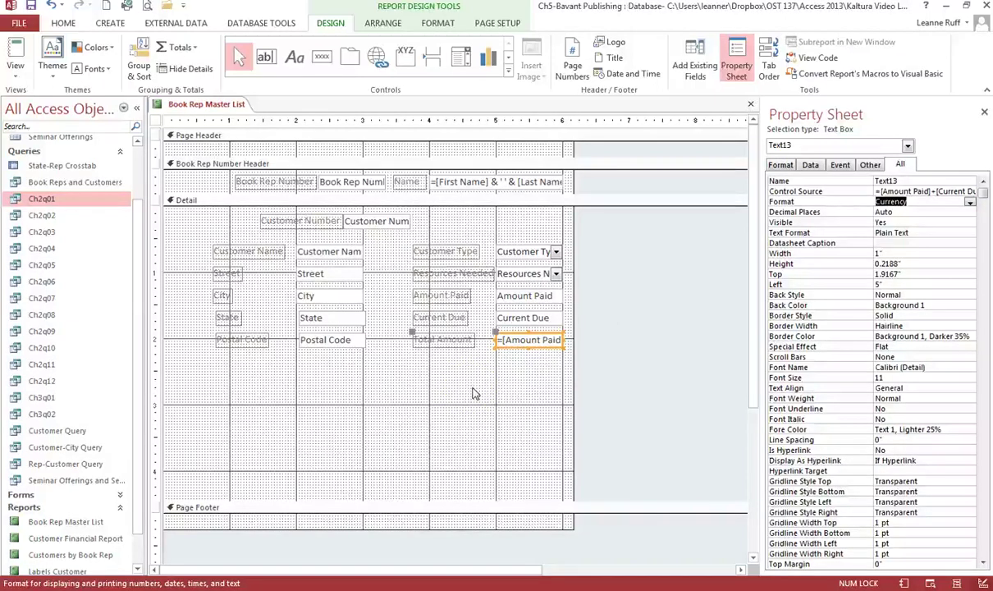
click(479, 392)
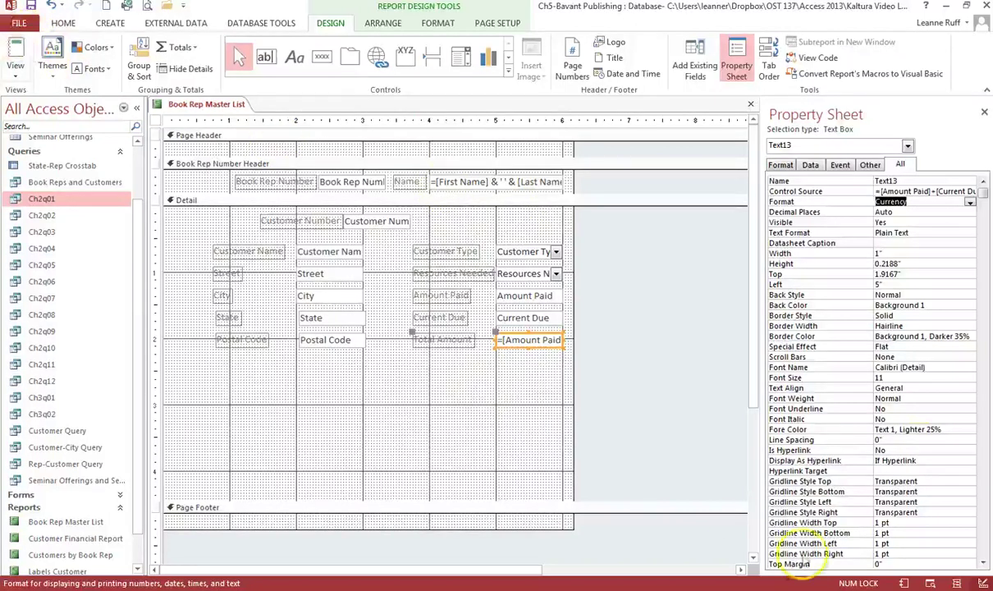
Close the property sheet, check the Total Amount figures in Report View, and return to Design View.
click(984, 111)
click(902, 584)
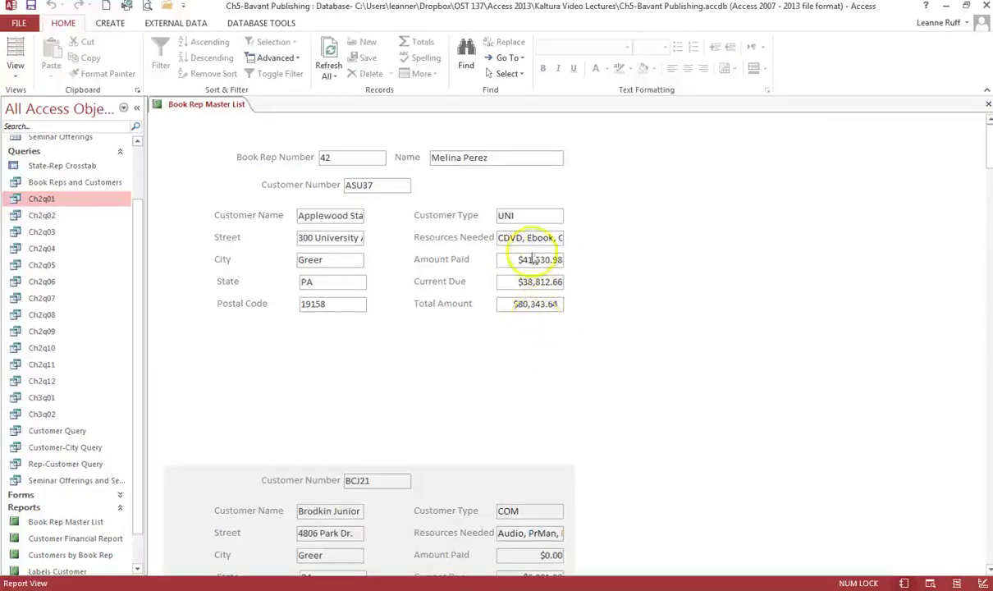
click(982, 583)
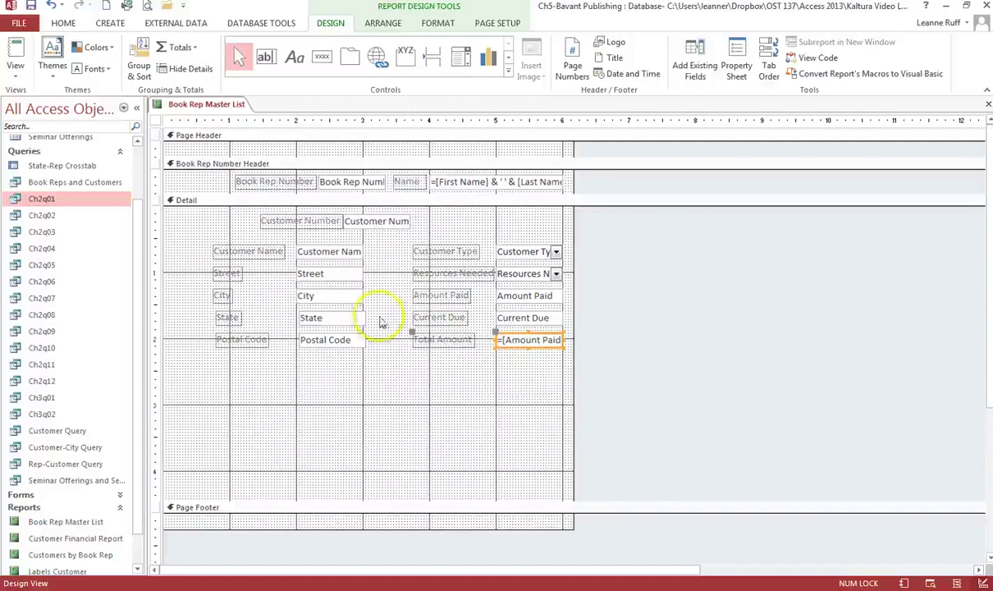
Make all the data controls in the Detail section bold, from Customer Number through the Total Amount expression.
click(387, 221)
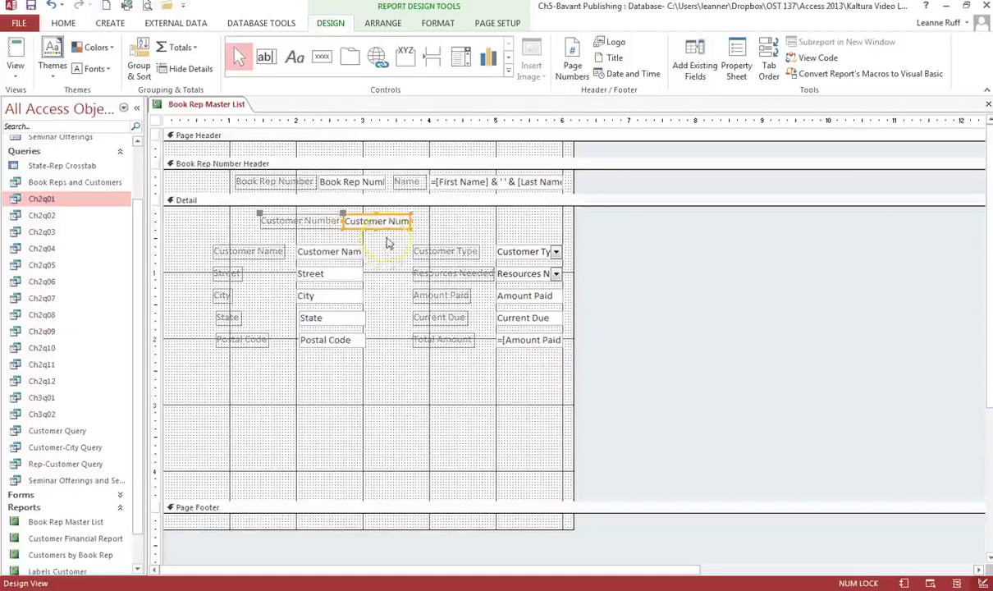
shift+click(337, 253)
shift+click(340, 275)
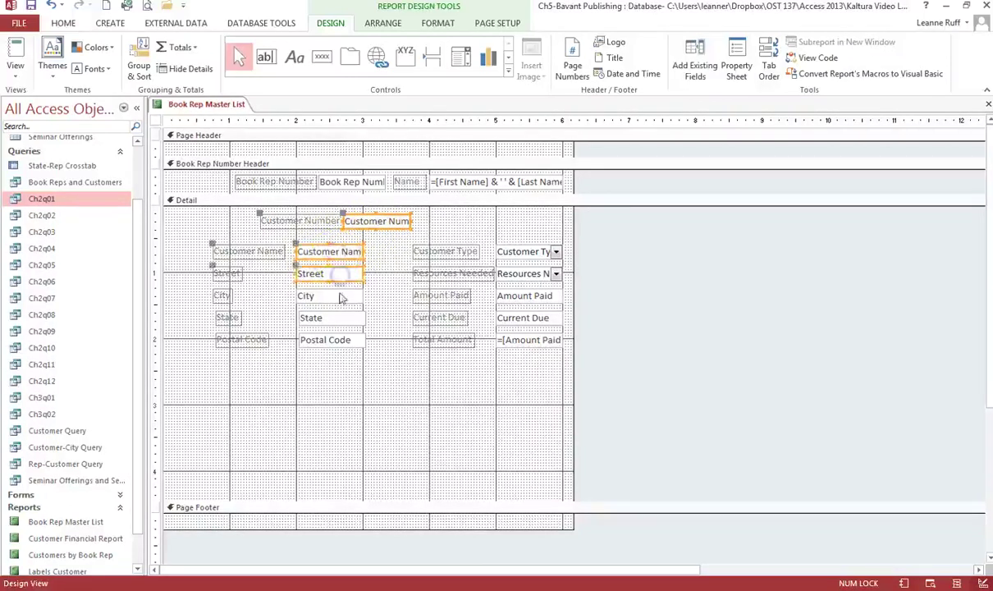
shift+click(340, 297)
shift+click(335, 318)
shift+click(341, 341)
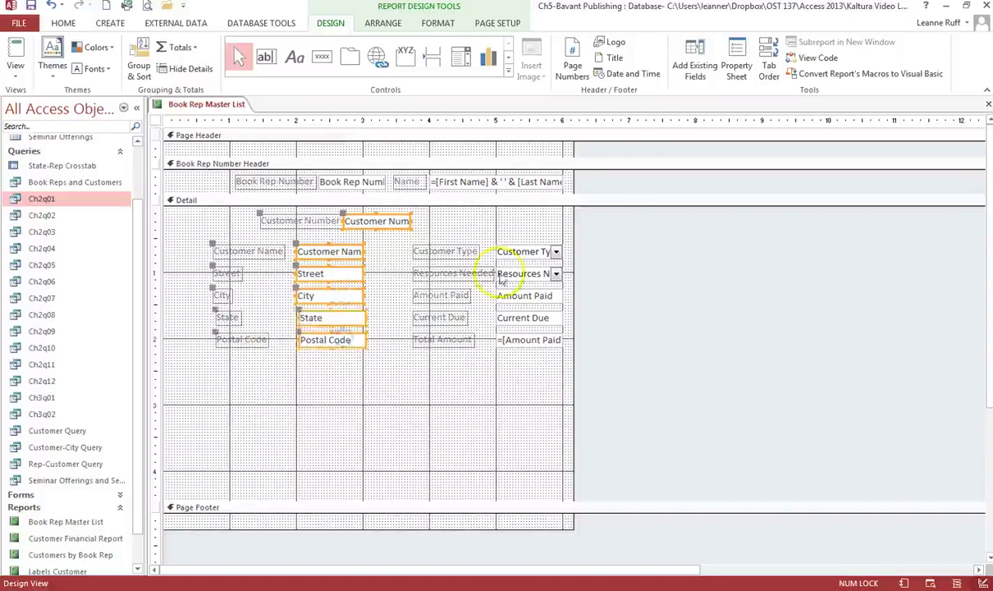
shift+click(512, 252)
shift+click(517, 275)
shift+click(517, 297)
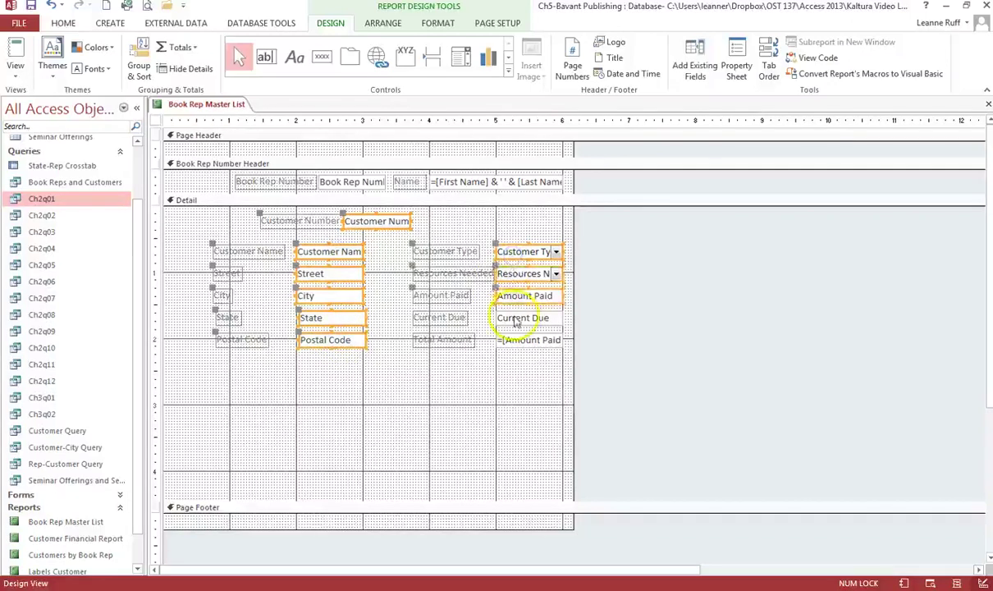
shift+click(516, 320)
shift+click(515, 341)
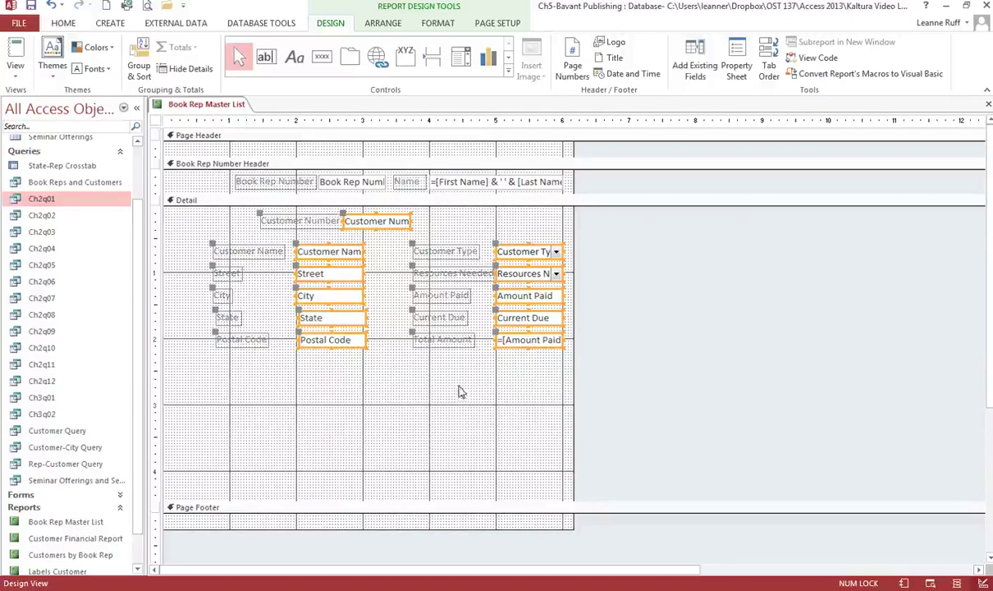
click(467, 380)
click(437, 22)
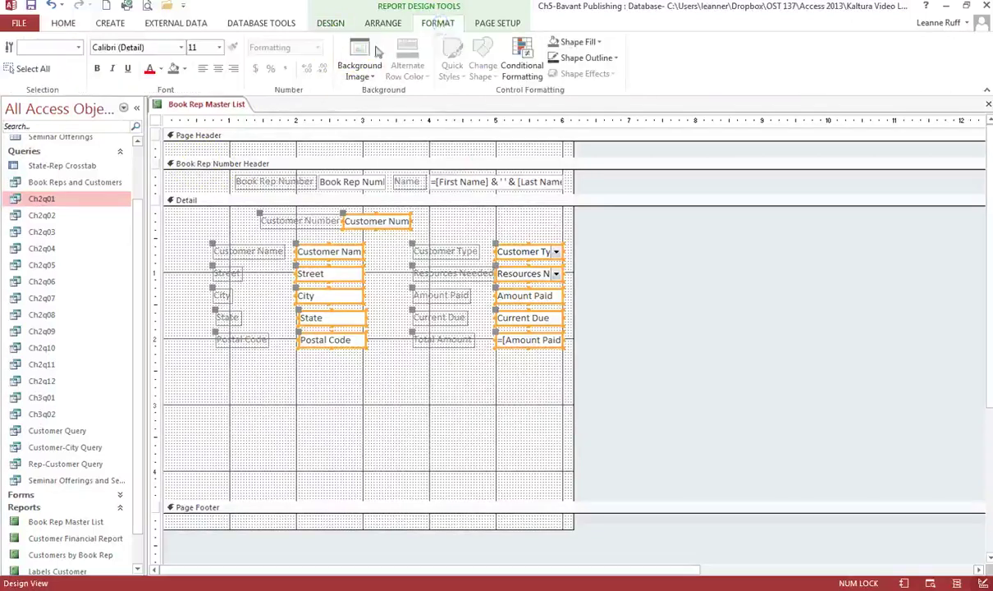
click(97, 68)
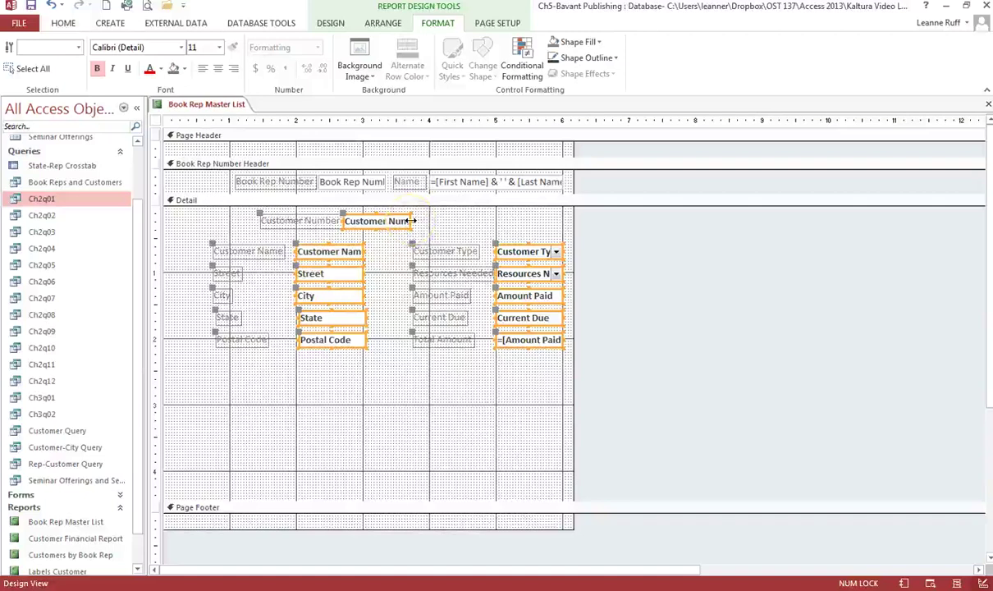
Widen the selected Detail data controls to about 1.7" and extend the report's right edge to about 7.8".
drag(413, 220, 475, 224)
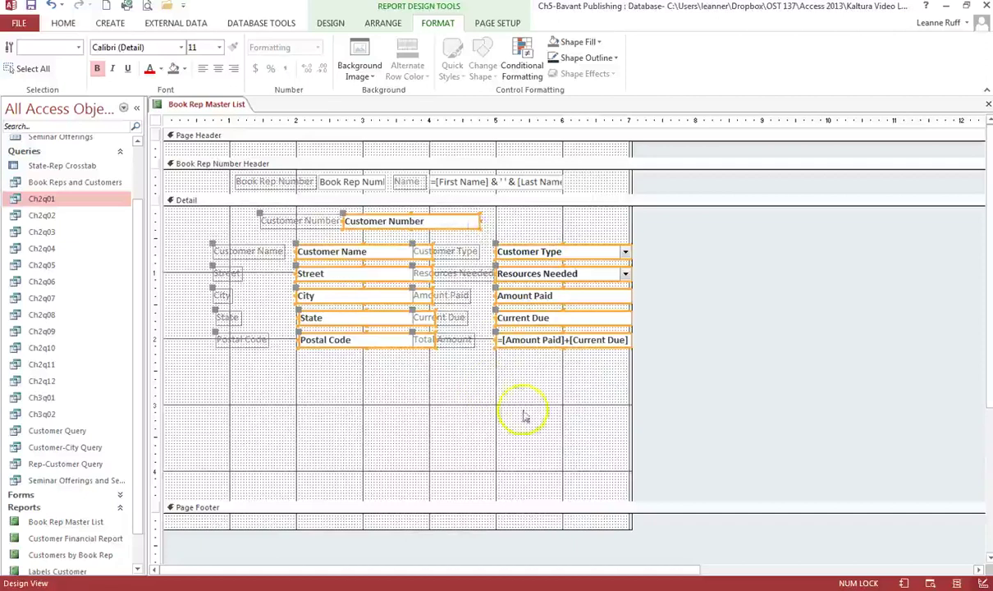
drag(631, 424, 685, 425)
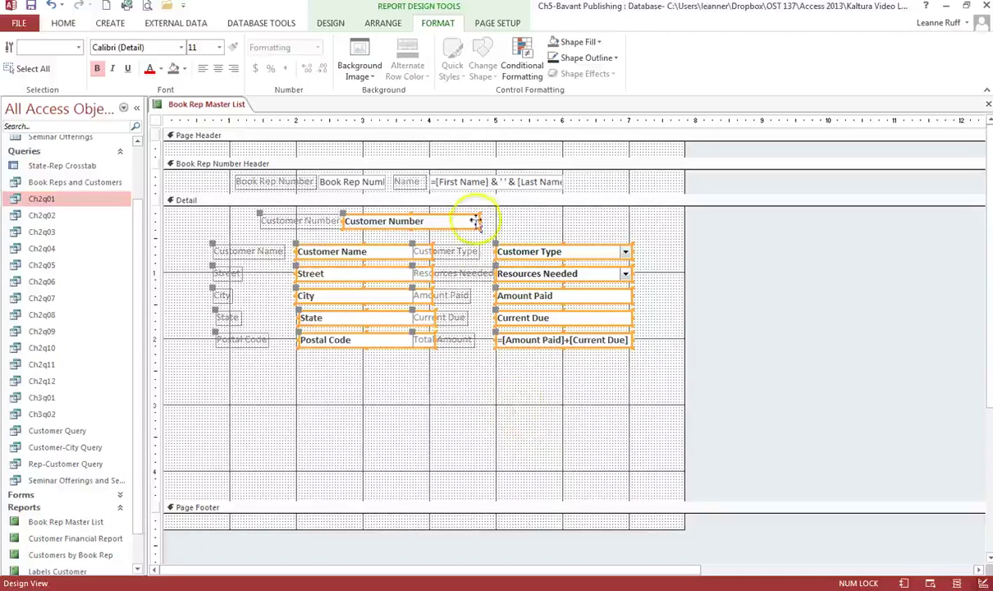
drag(478, 220, 454, 219)
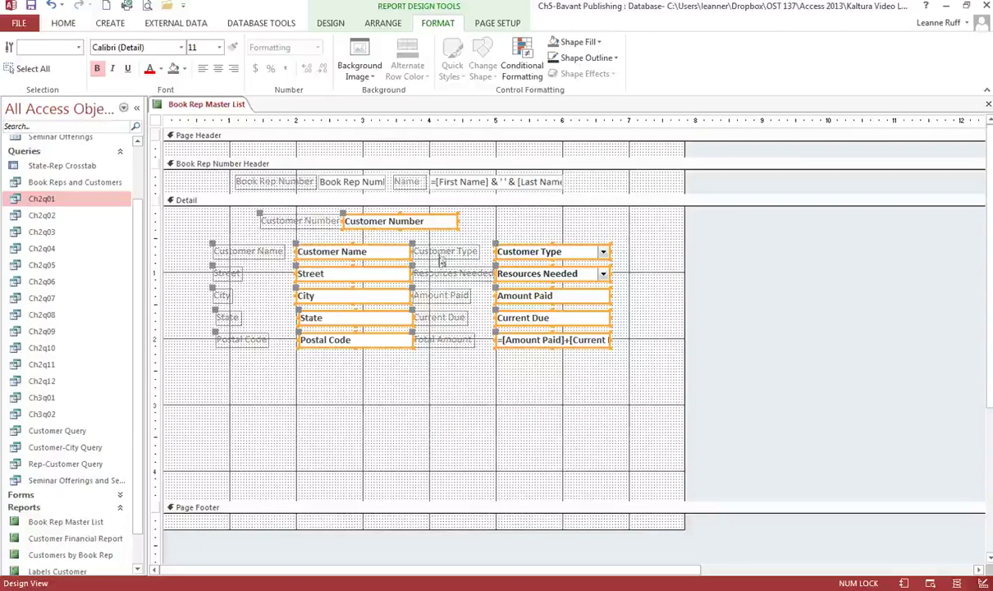
click(398, 365)
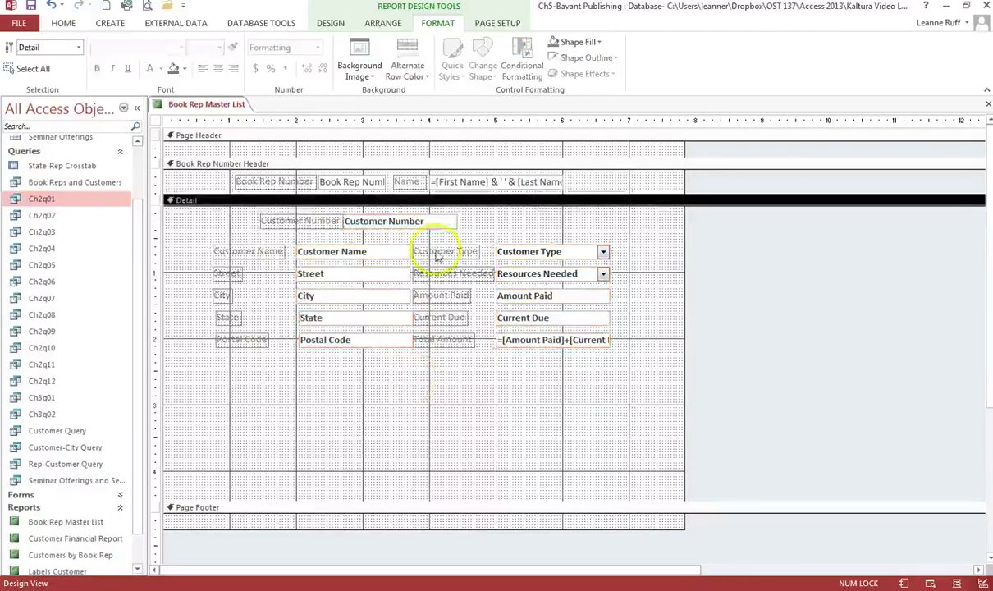
Shift the column from Customer Type to Total Amount, including its labels, about 0.25" to the right.
click(437, 252)
click(498, 252)
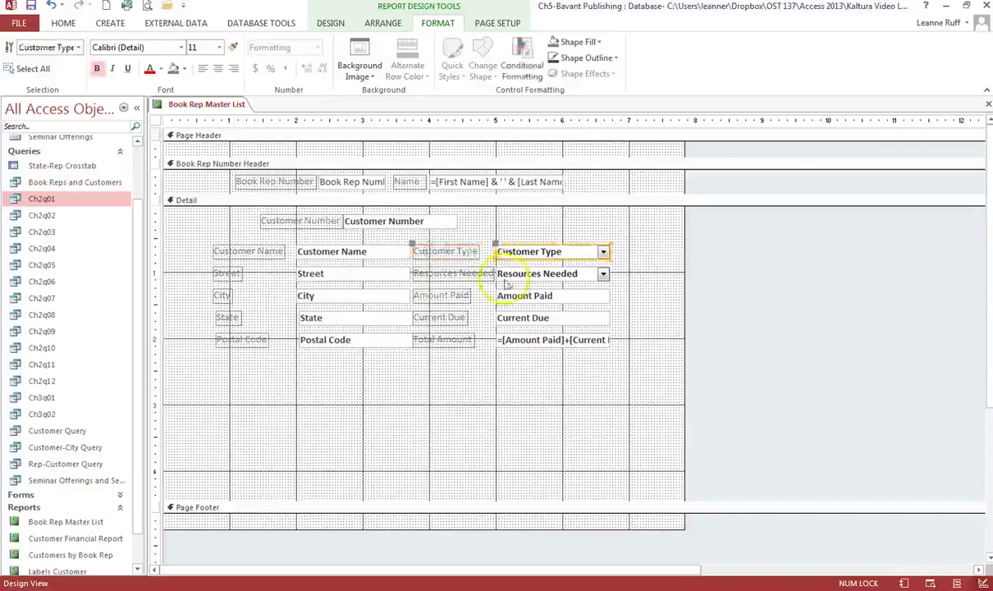
shift+click(509, 277)
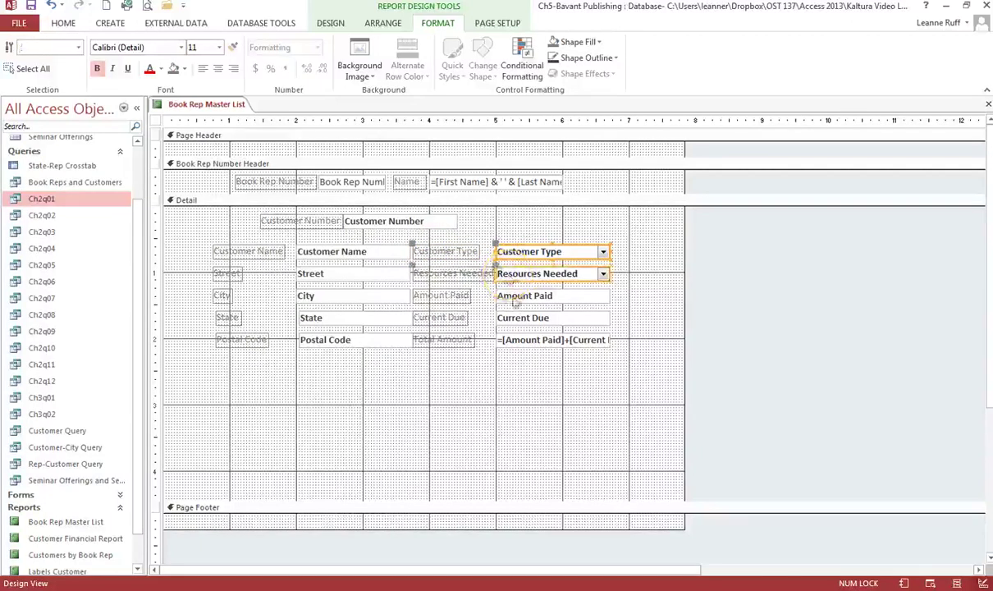
shift+click(509, 297)
shift+click(509, 319)
shift+click(508, 337)
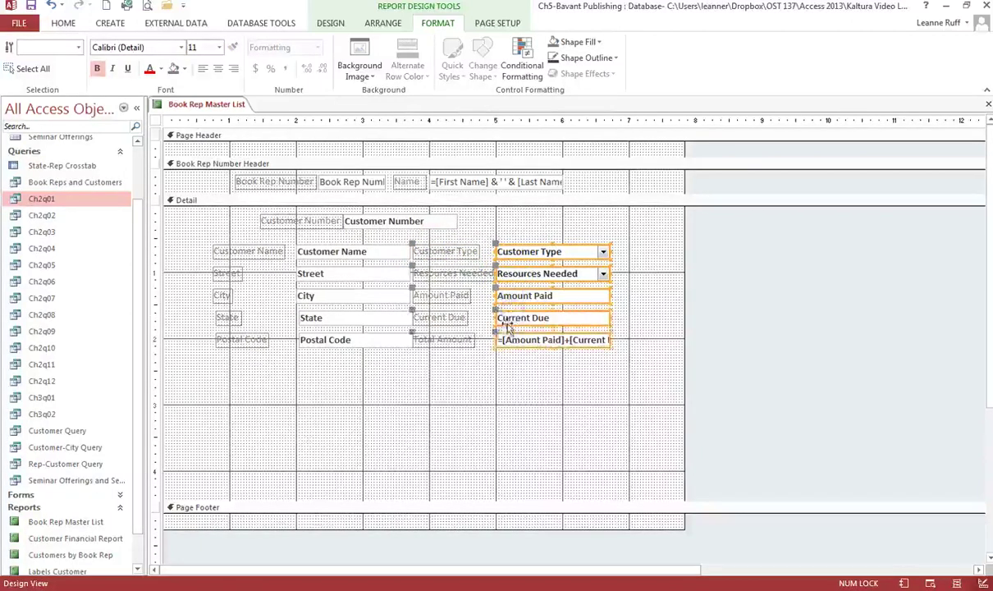
key(Right)
key(Right)
key(Right)
key(Right)
key(Right)
key(Right)
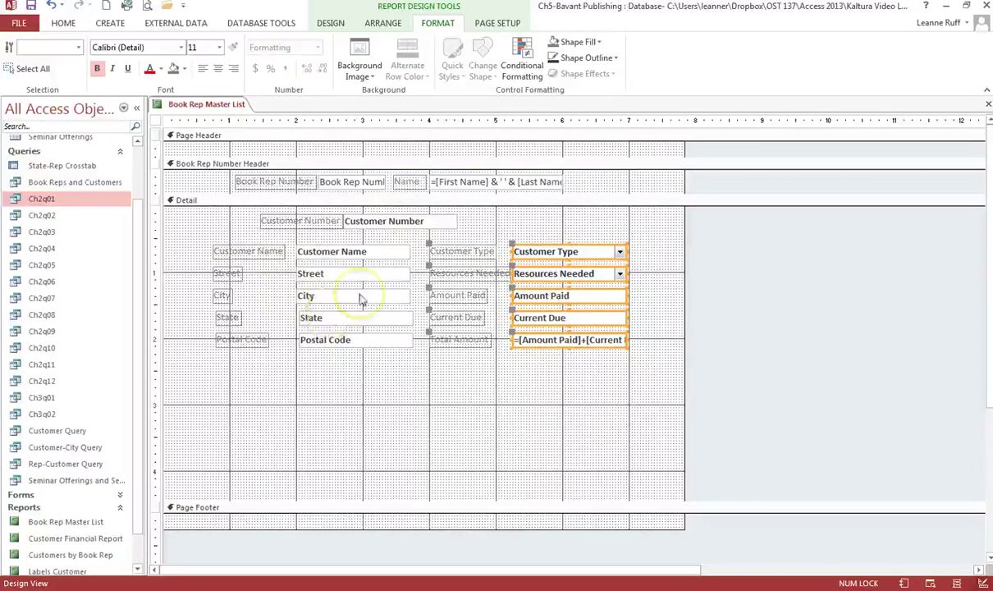
Nudge the Customer Number control and label slightly right, and move its text box a little farther from the label.
click(365, 221)
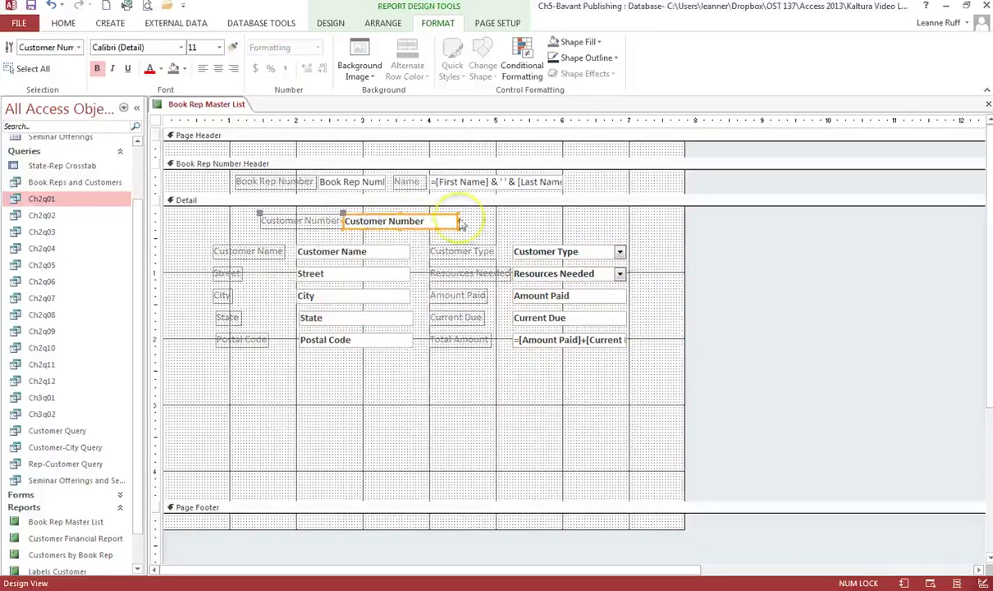
key(Right)
key(Right)
key(Right)
key(Right)
key(Right)
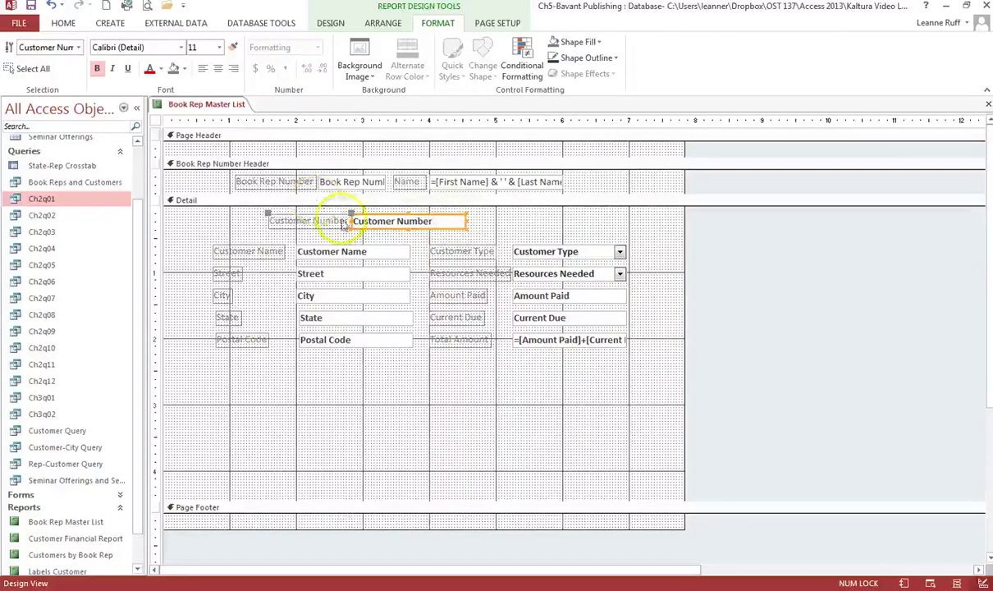
drag(349, 215, 357, 212)
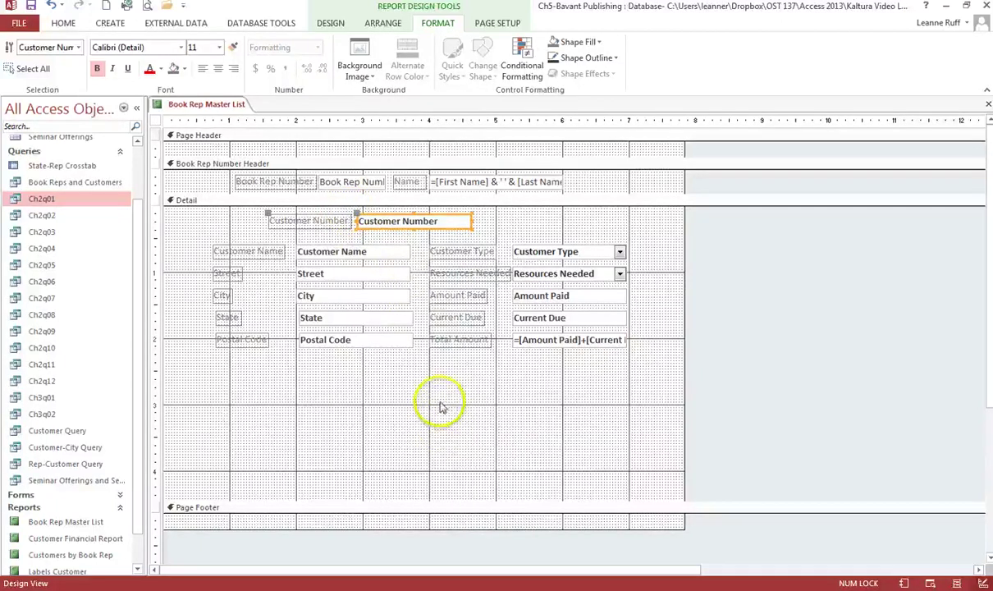
Group all the data controls in the Detail section, undoing any accidental shifts made while selecting them.
shift+click(389, 255)
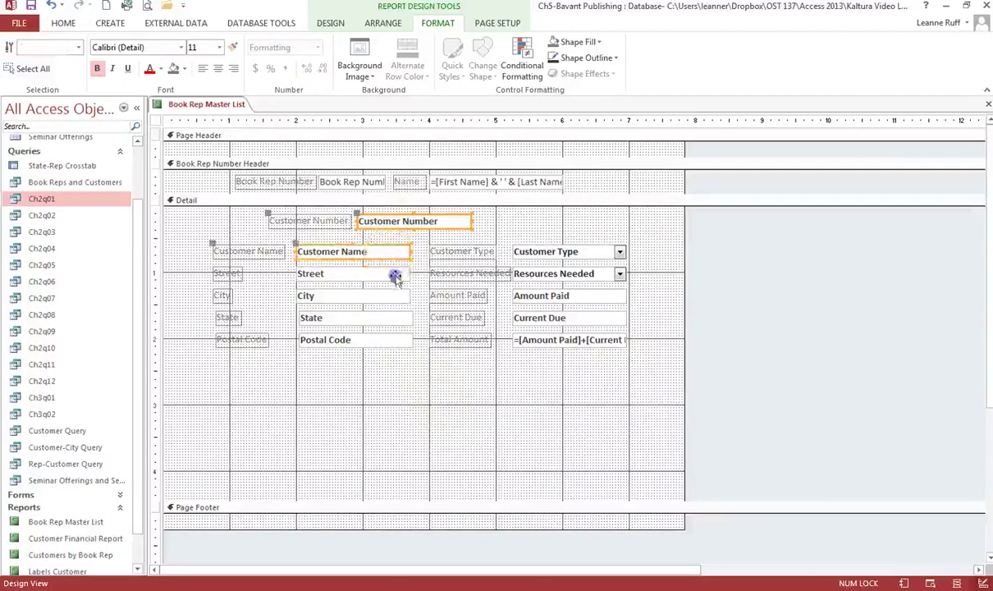
shift+click(393, 276)
shift+click(395, 297)
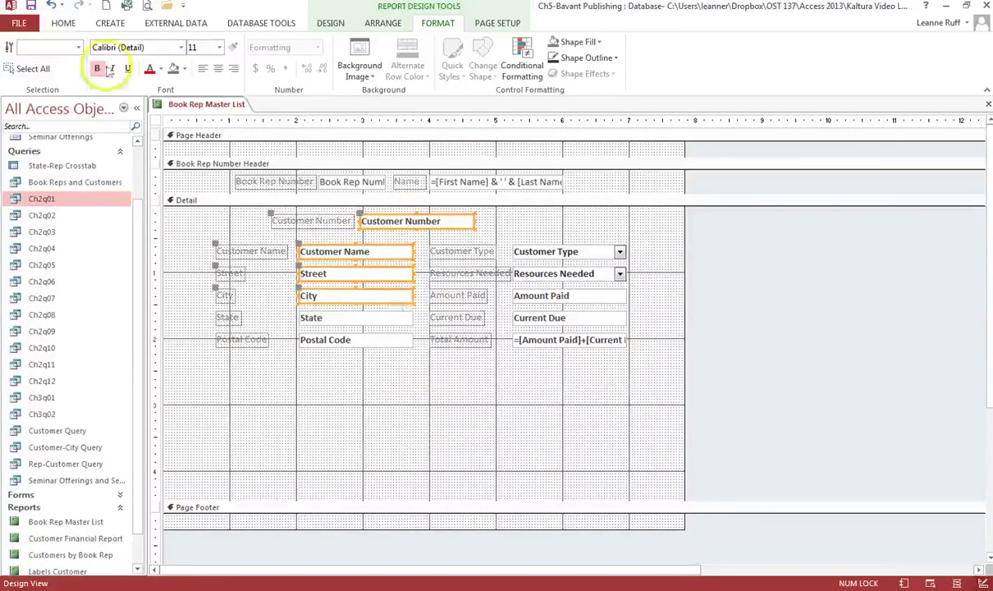
click(51, 4)
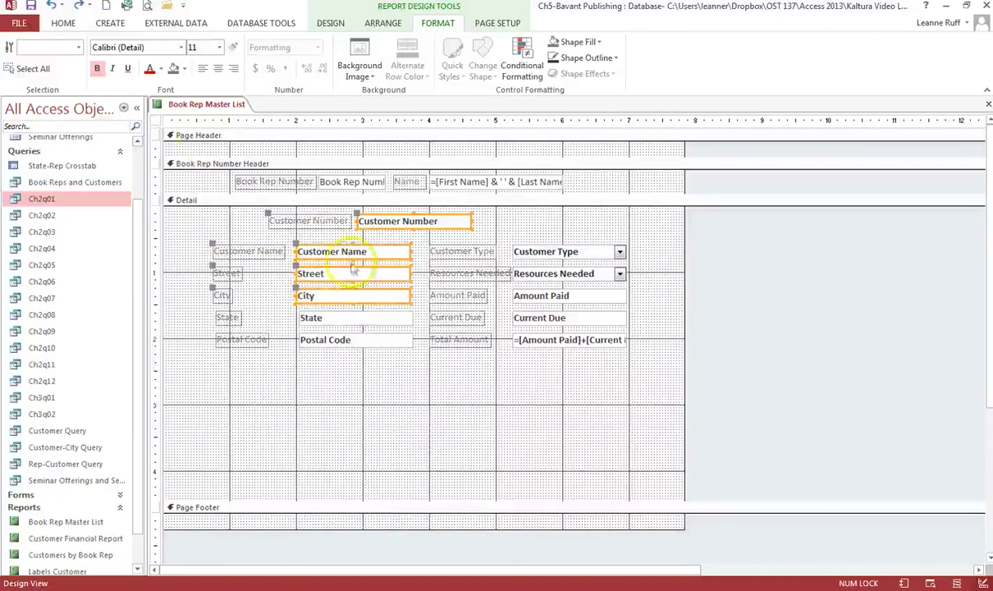
shift+click(349, 319)
shift+click(357, 346)
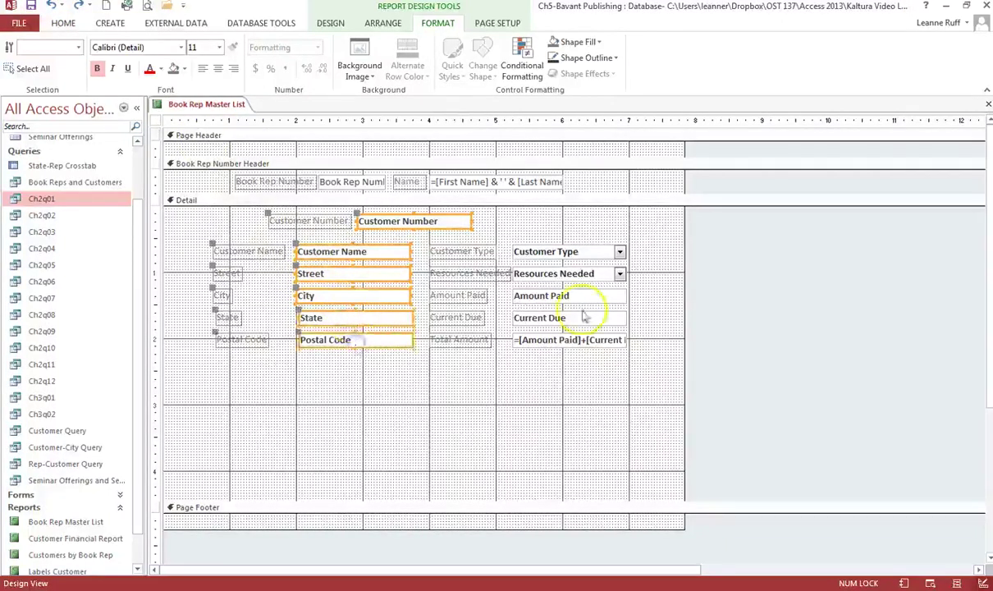
shift+click(599, 255)
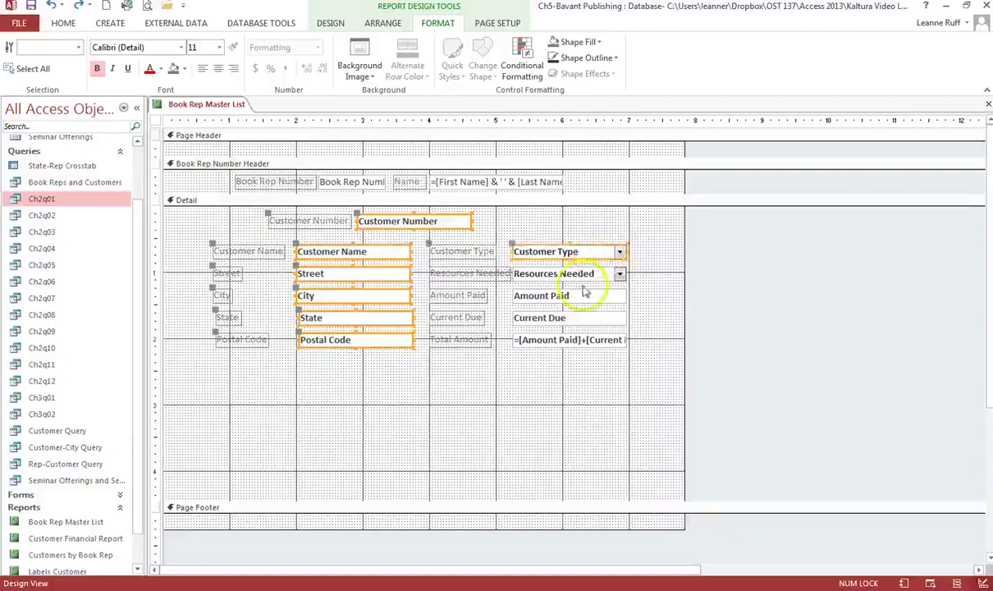
shift+click(566, 274)
shift+click(558, 295)
shift+click(579, 318)
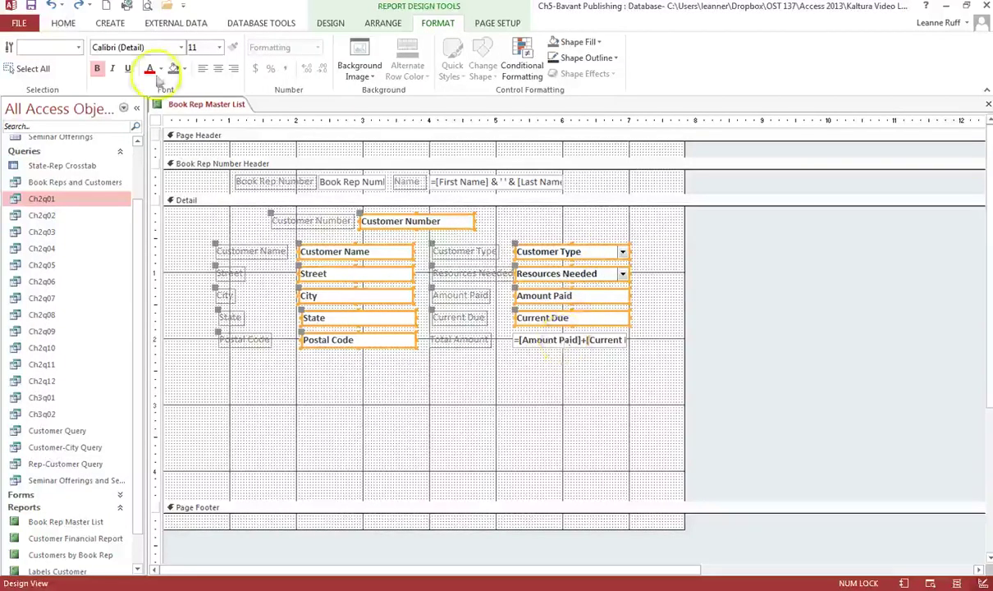
click(51, 5)
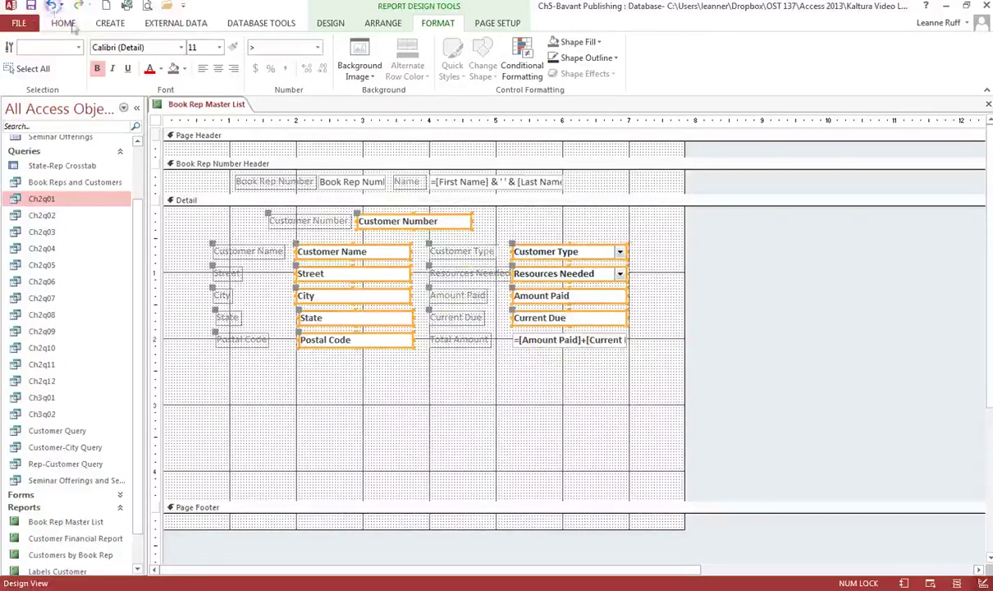
shift+click(548, 340)
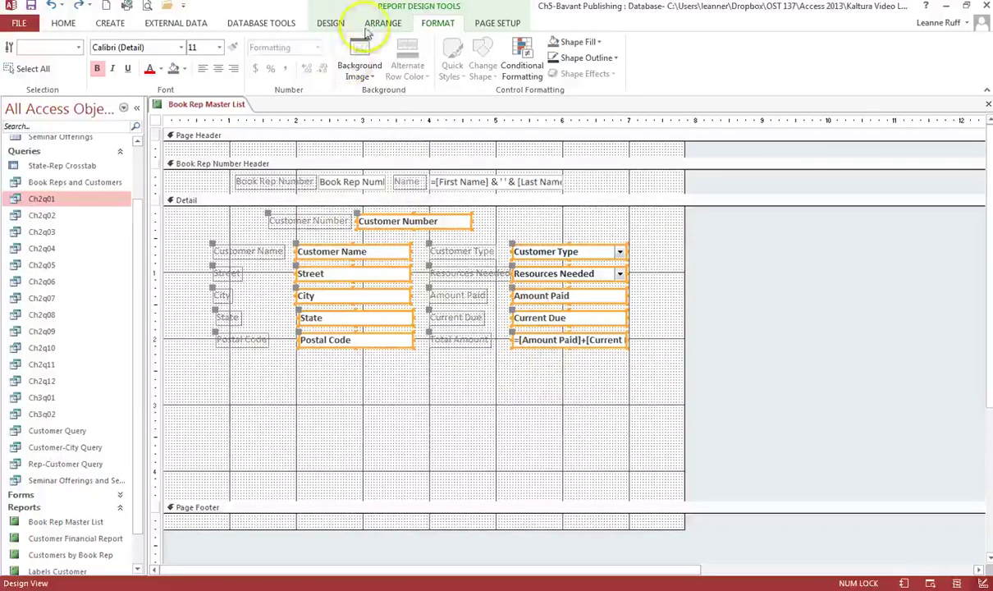
click(391, 27)
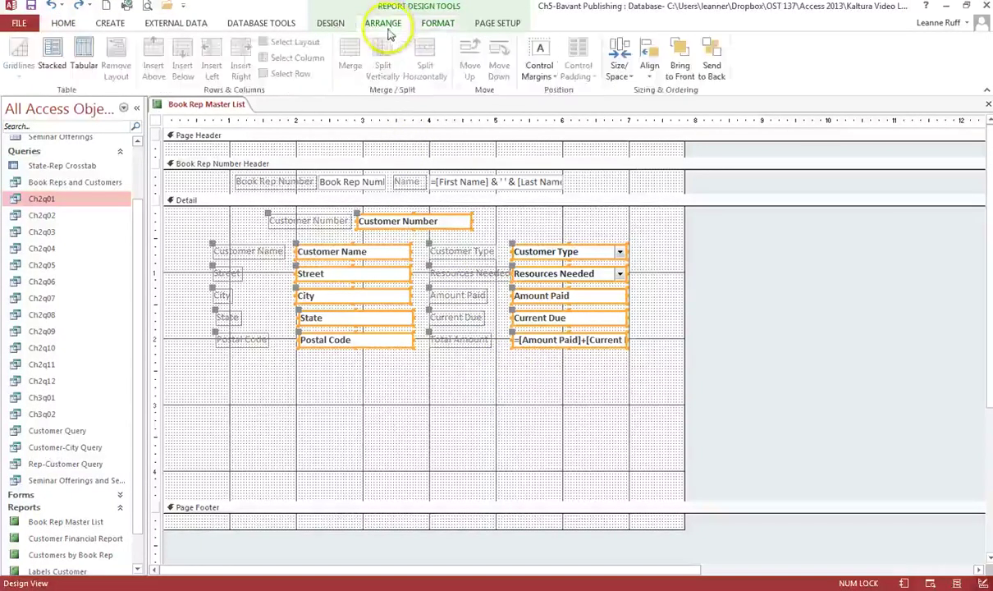
click(620, 74)
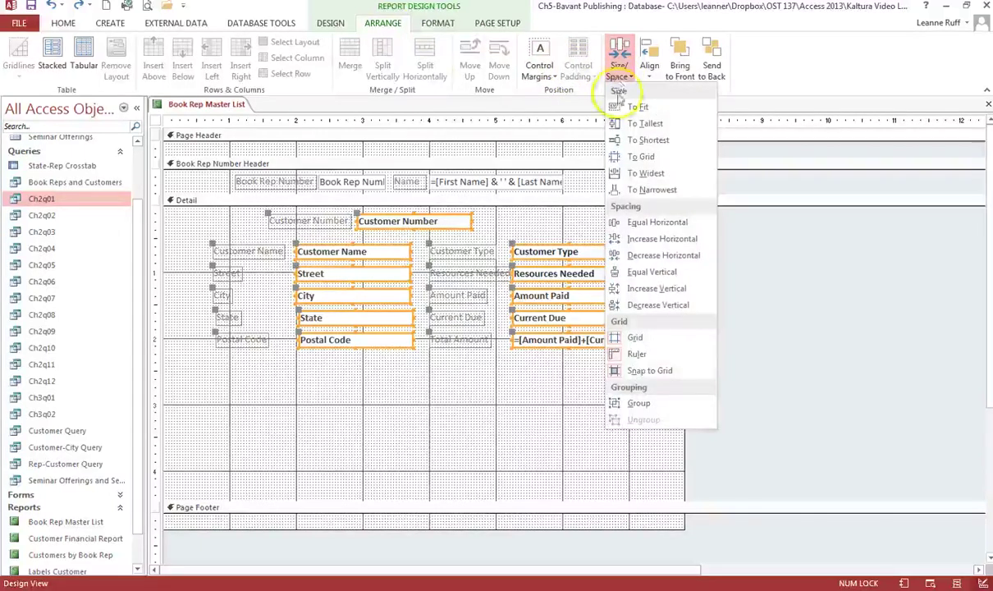
click(634, 403)
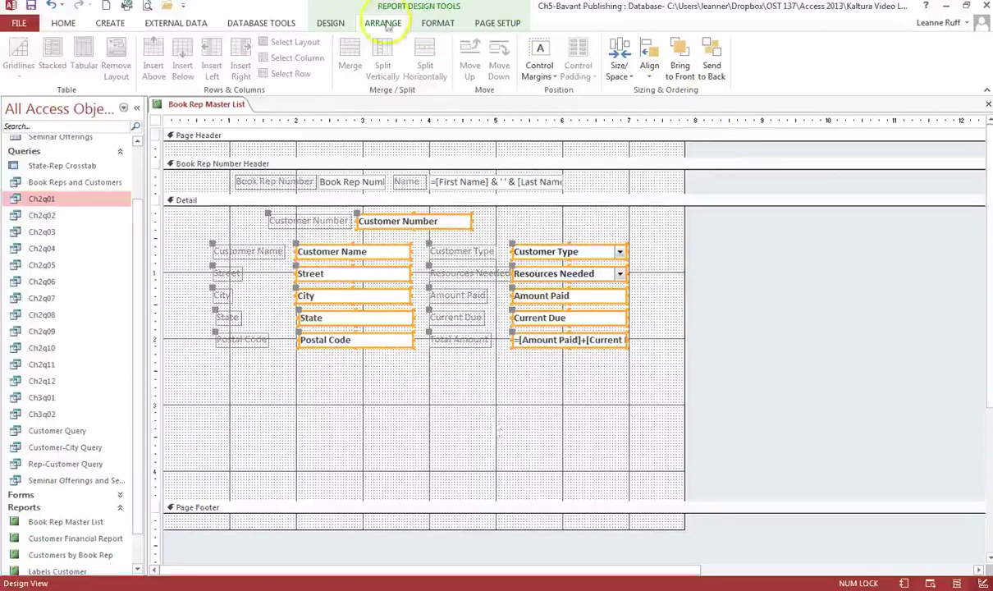
Set the border width of the grouped data controls to 1 pt in their properties.
click(332, 23)
click(736, 64)
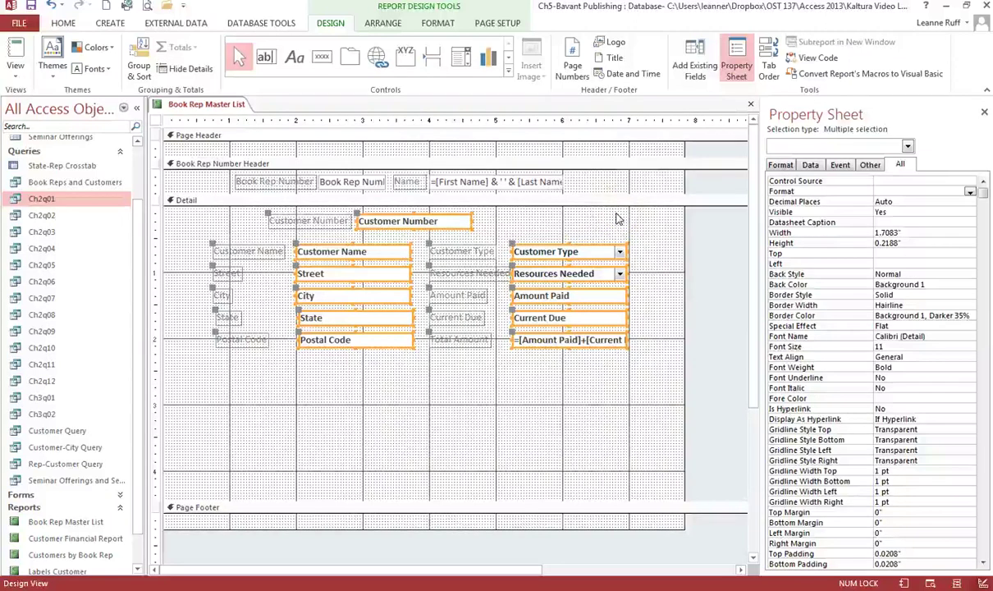
click(928, 298)
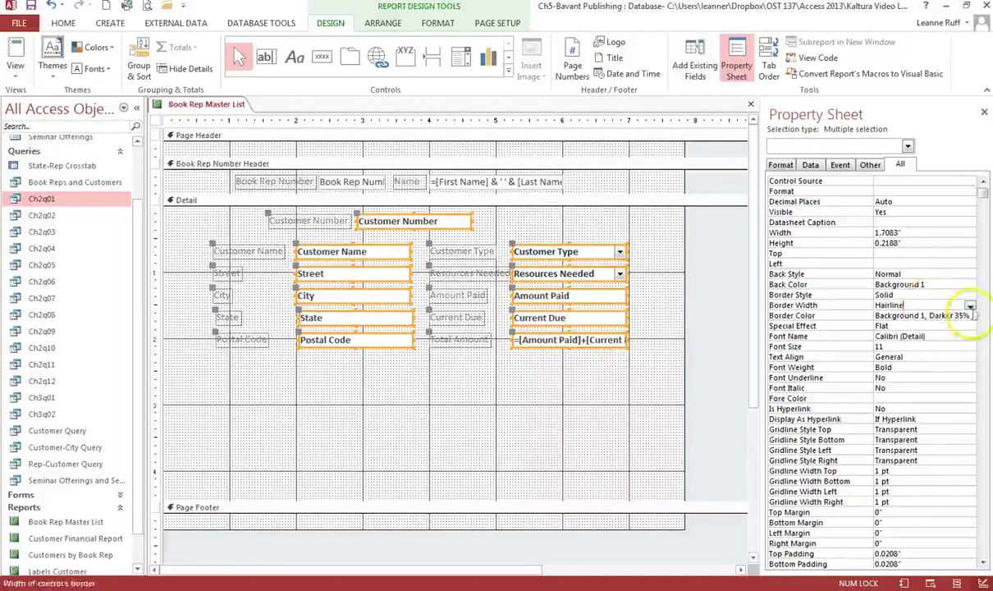
click(970, 306)
click(915, 326)
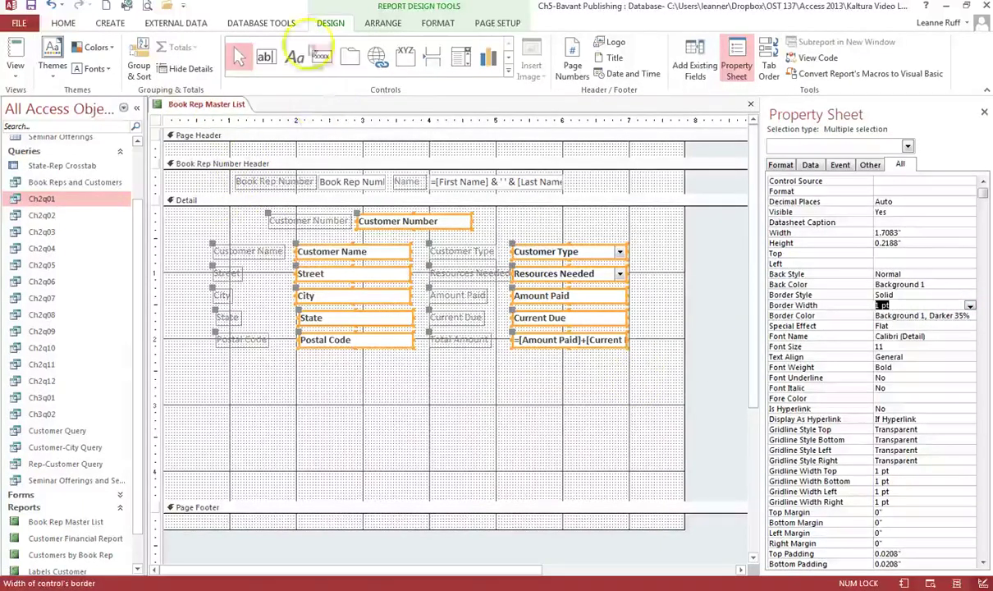
Try a font size of 10 on the grouped data controls twice, undo it each time, and clear the selection.
click(437, 23)
click(219, 47)
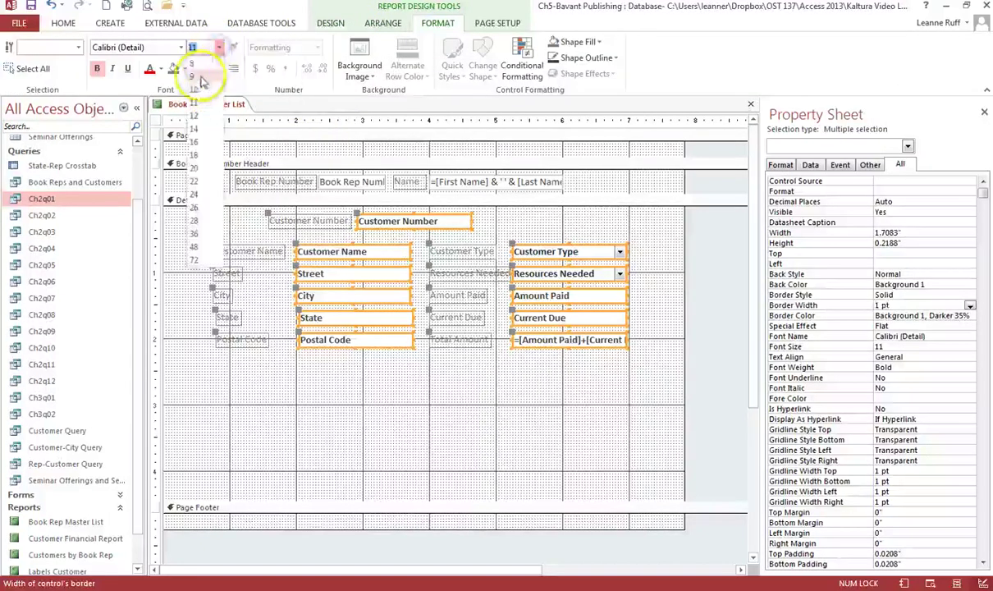
click(195, 90)
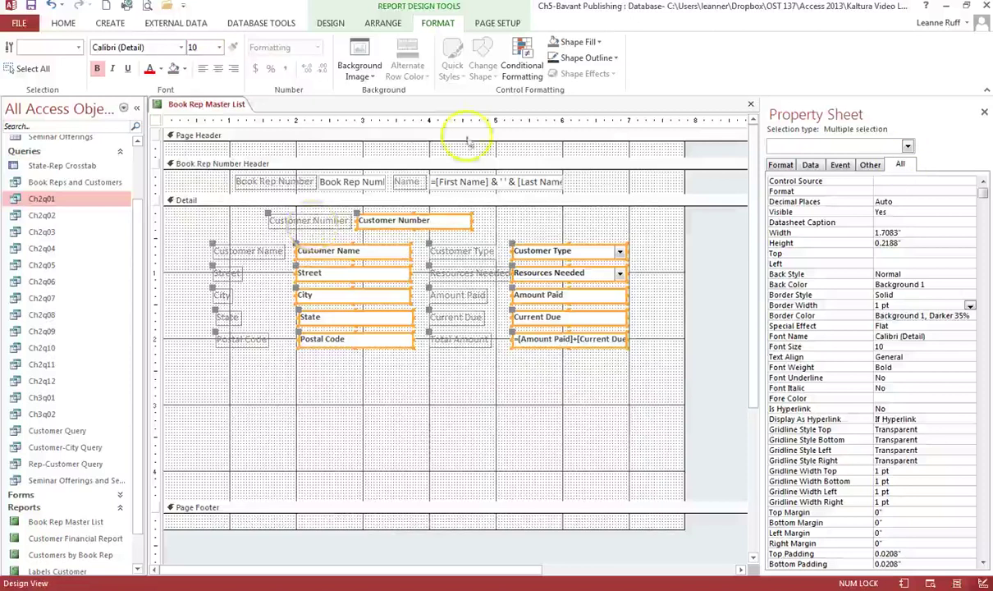
click(51, 6)
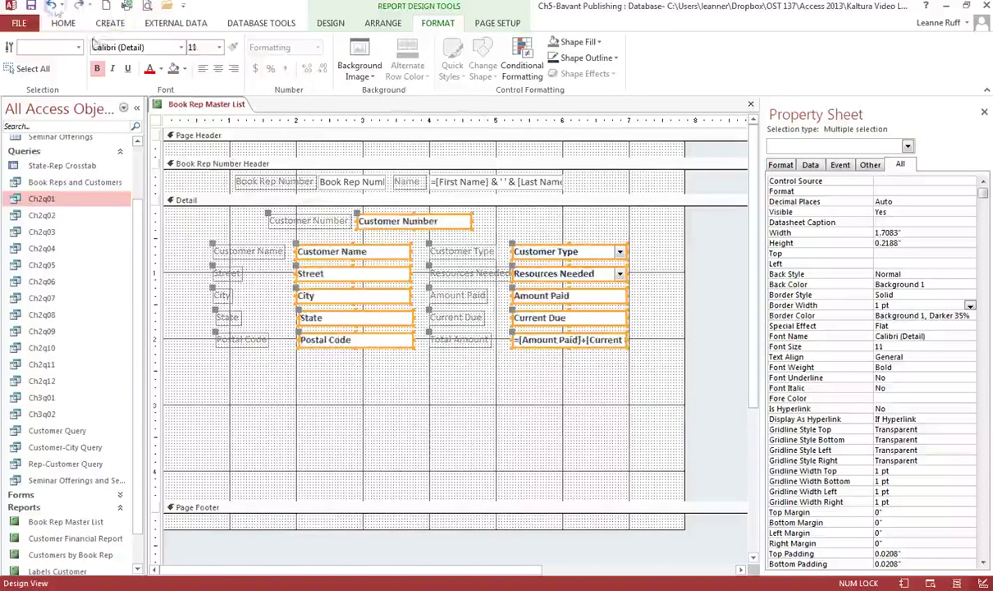
click(903, 347)
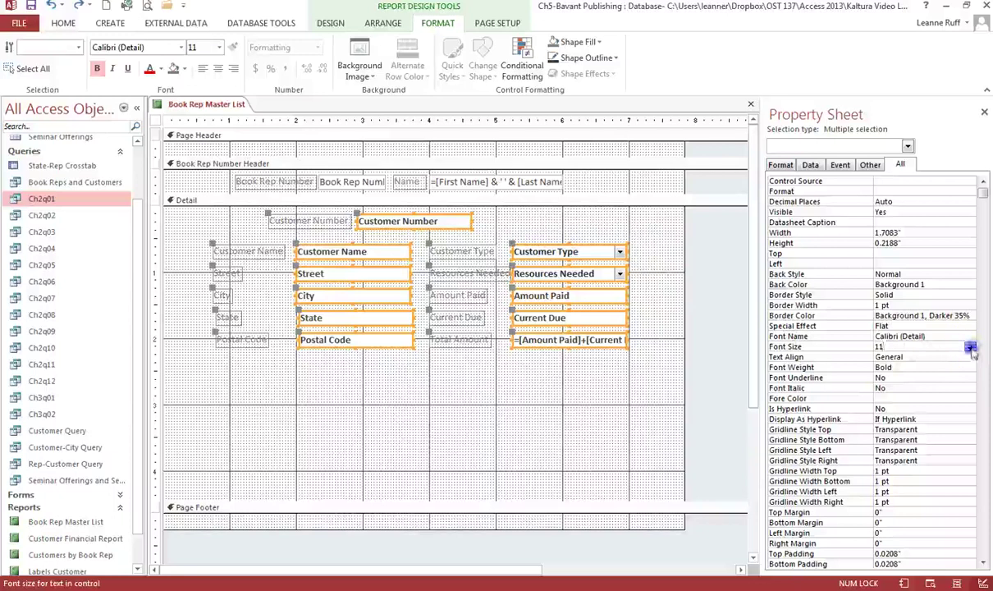
click(969, 347)
click(916, 376)
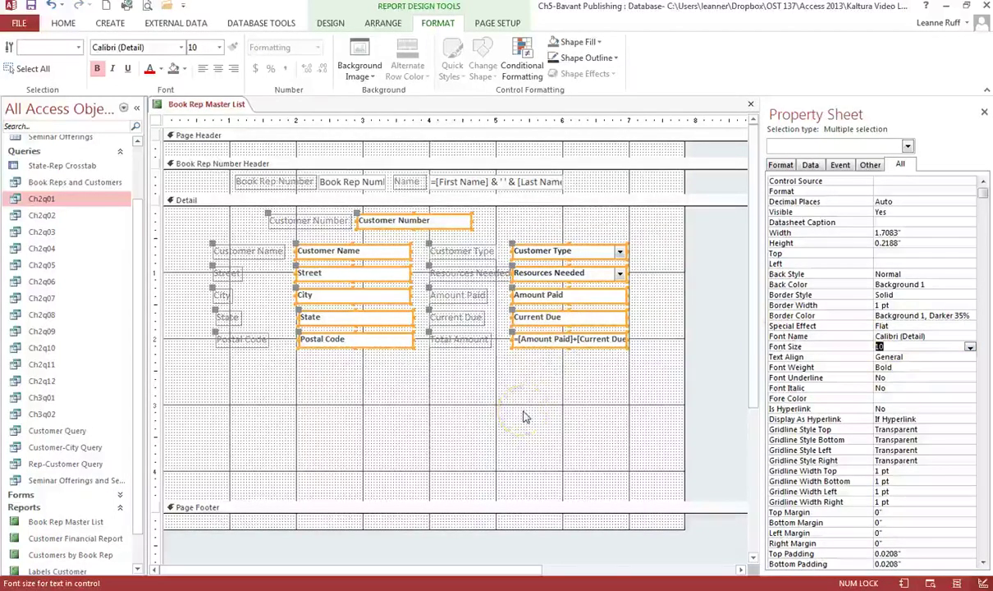
click(51, 7)
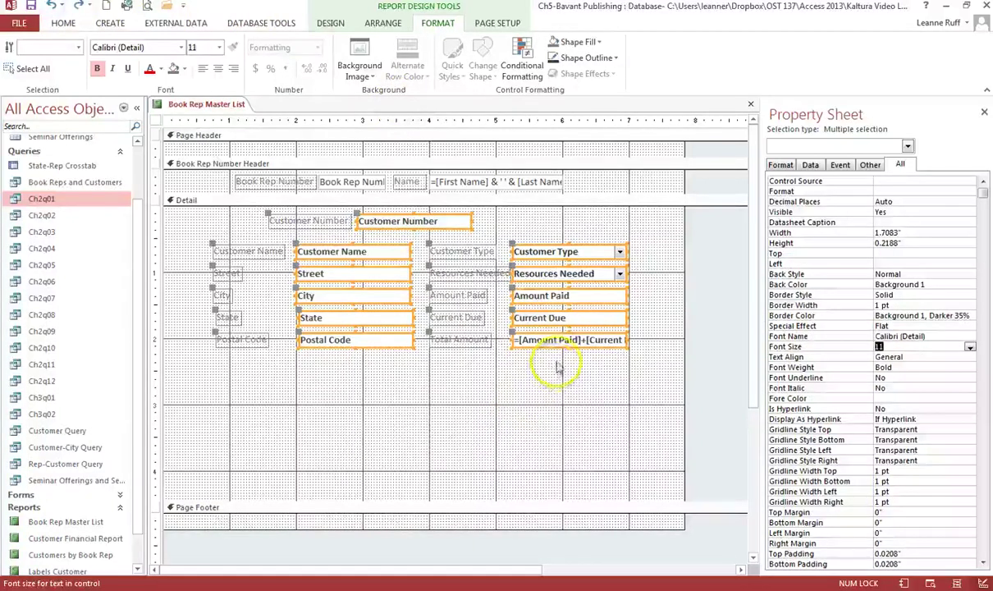
click(549, 414)
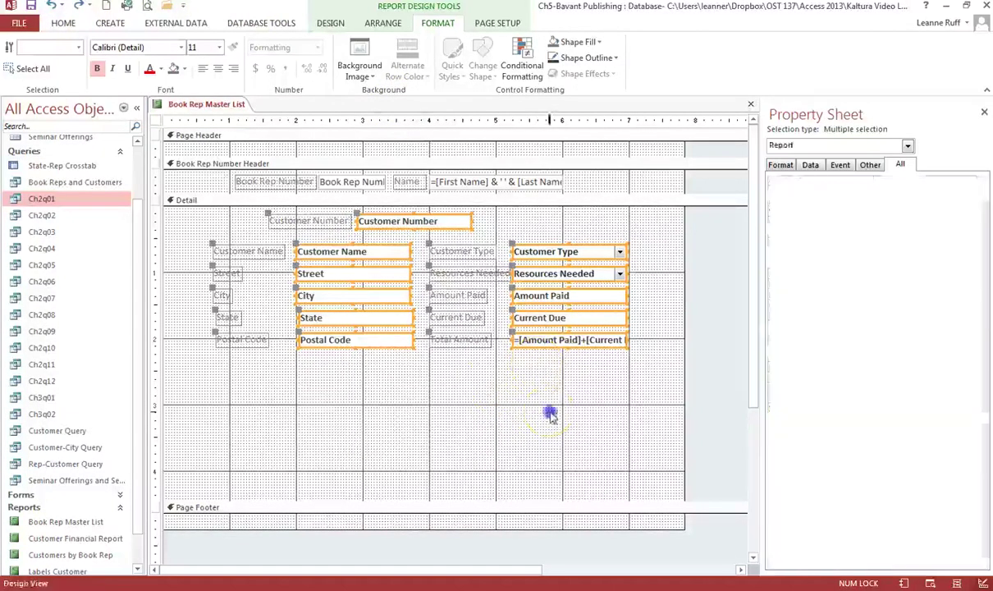
click(318, 443)
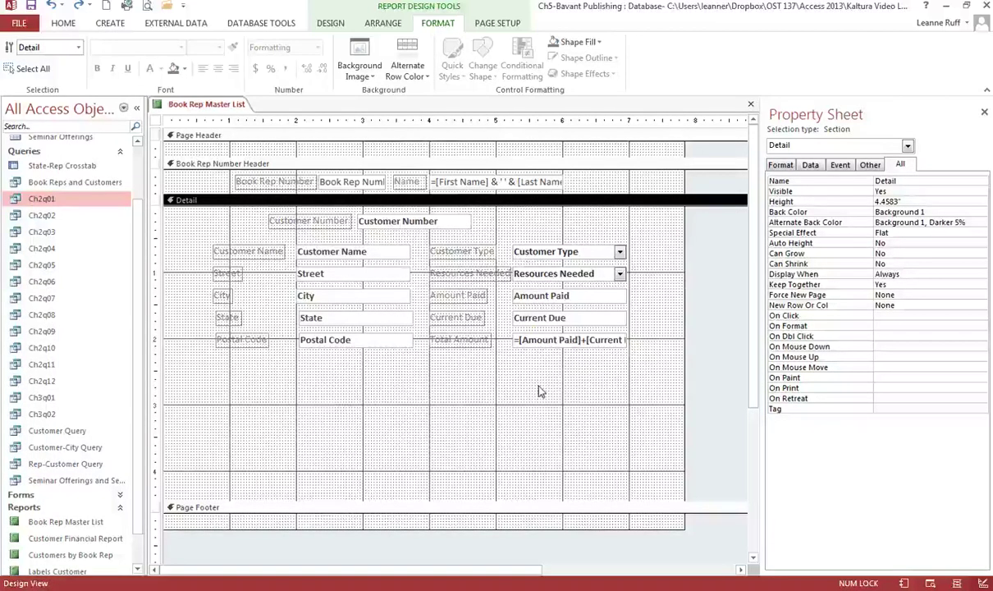
Widen the Resources Needed combo box to about 2.54" and extend the report's right edge to about 8".
click(605, 275)
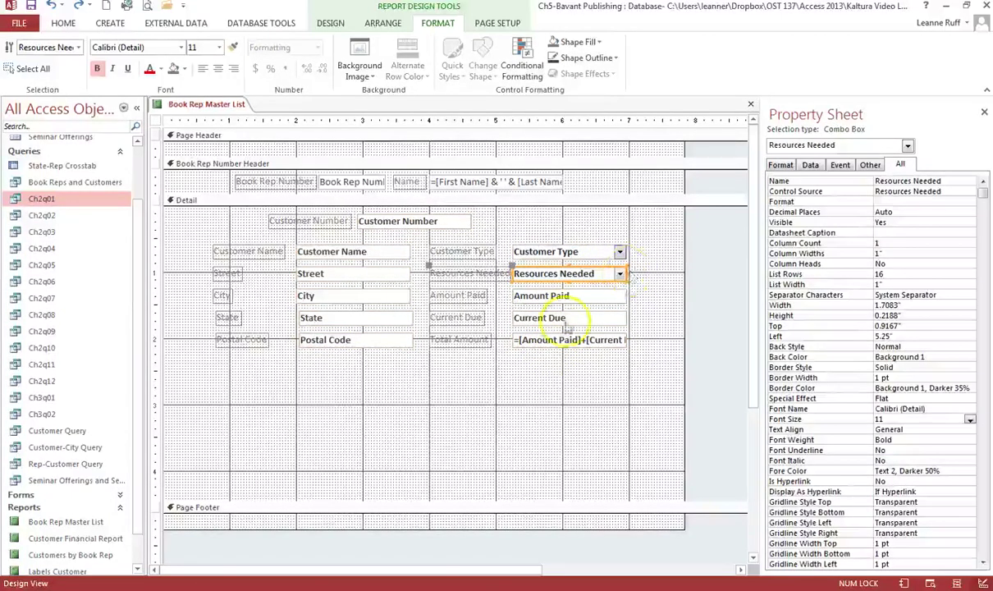
click(564, 412)
key(ctrl+a)
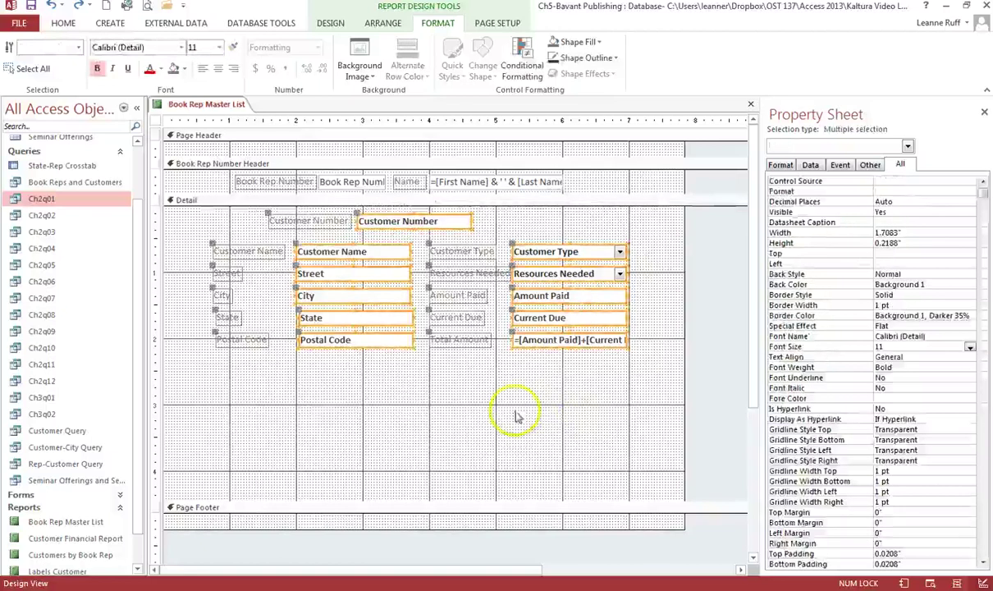
click(510, 435)
click(595, 280)
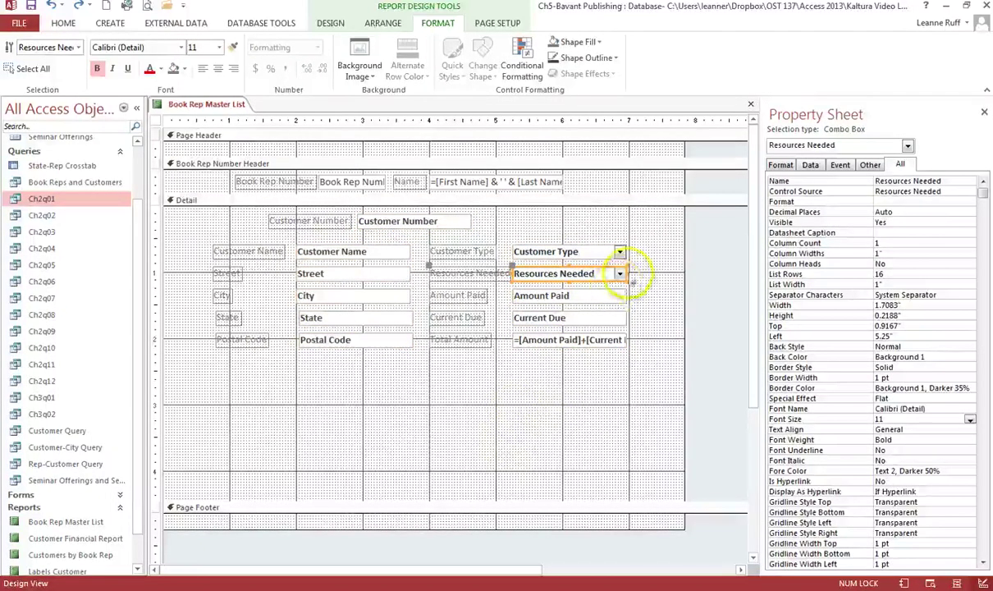
drag(626, 273, 679, 274)
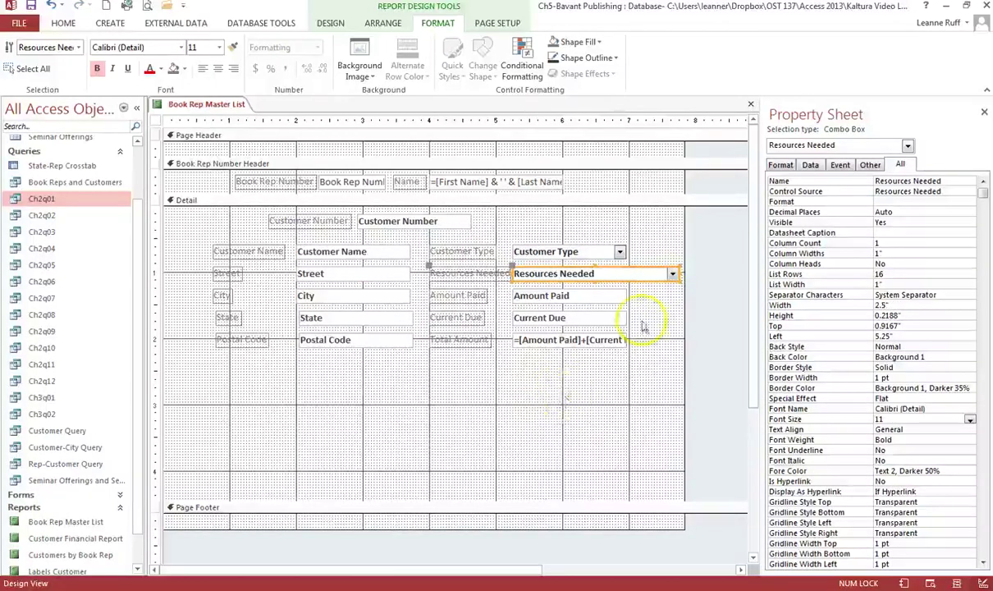
drag(676, 277, 676, 279)
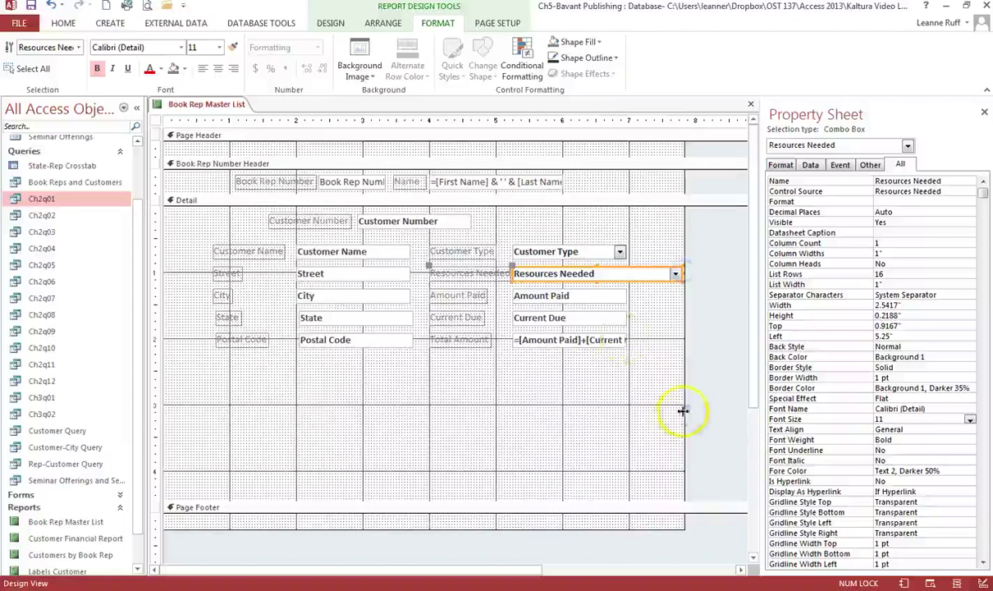
drag(683, 411, 693, 411)
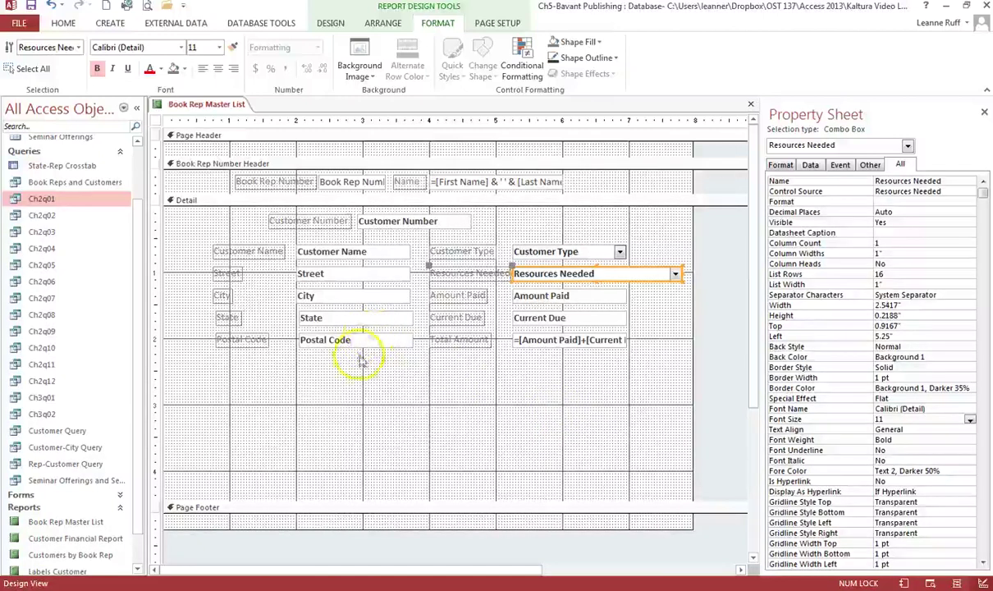
click(391, 256)
click(390, 275)
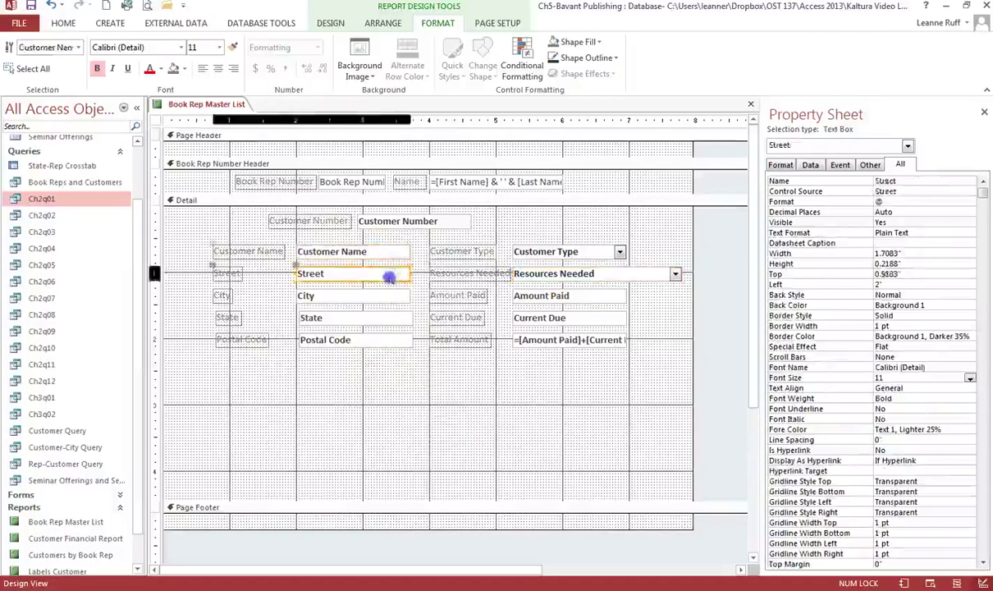
click(392, 297)
click(387, 321)
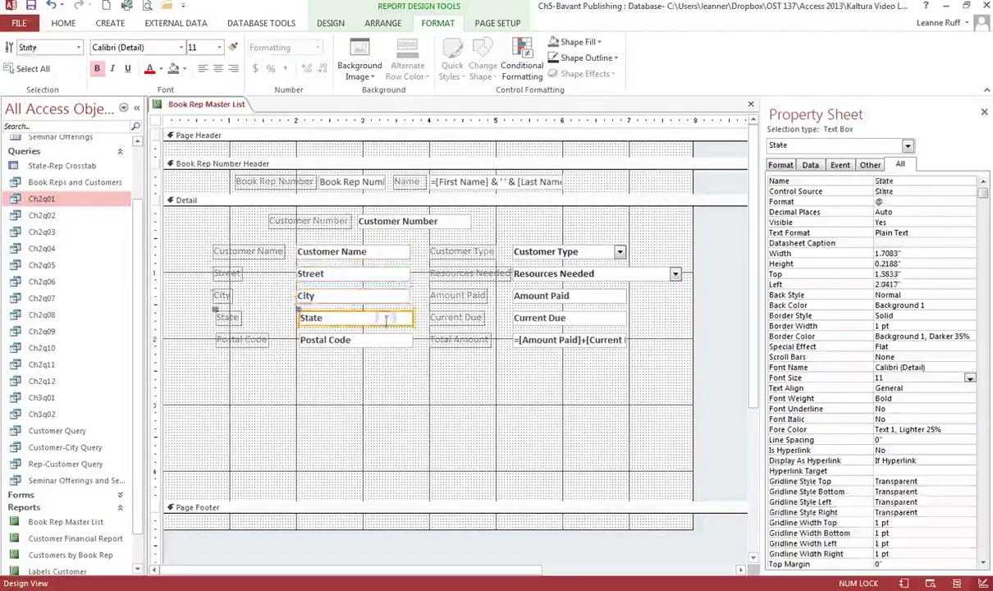
click(383, 343)
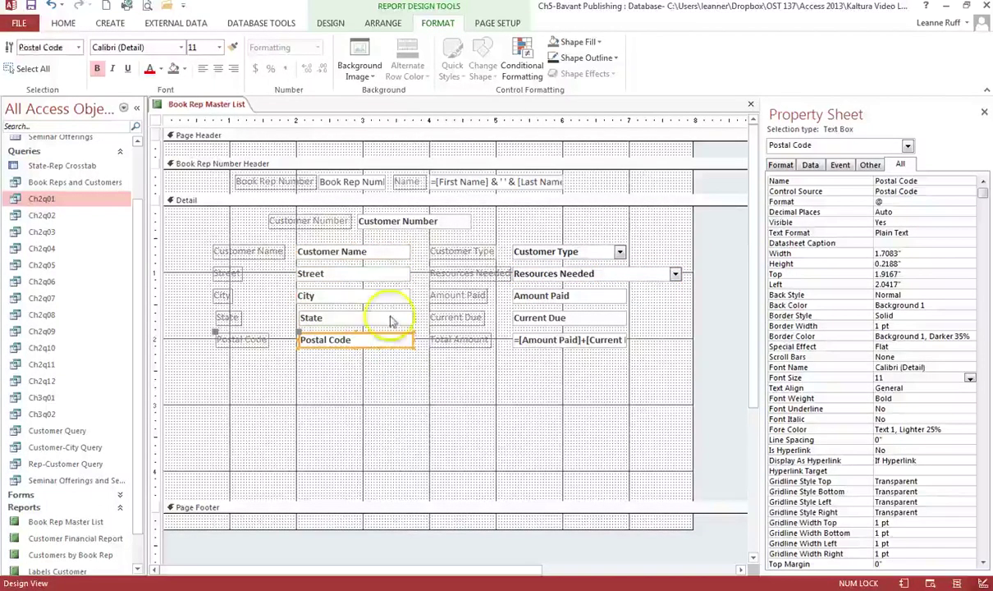
Try to size the Customer Name, Street, City, State and Postal Code text boxes together with To Narrowest.
click(366, 255)
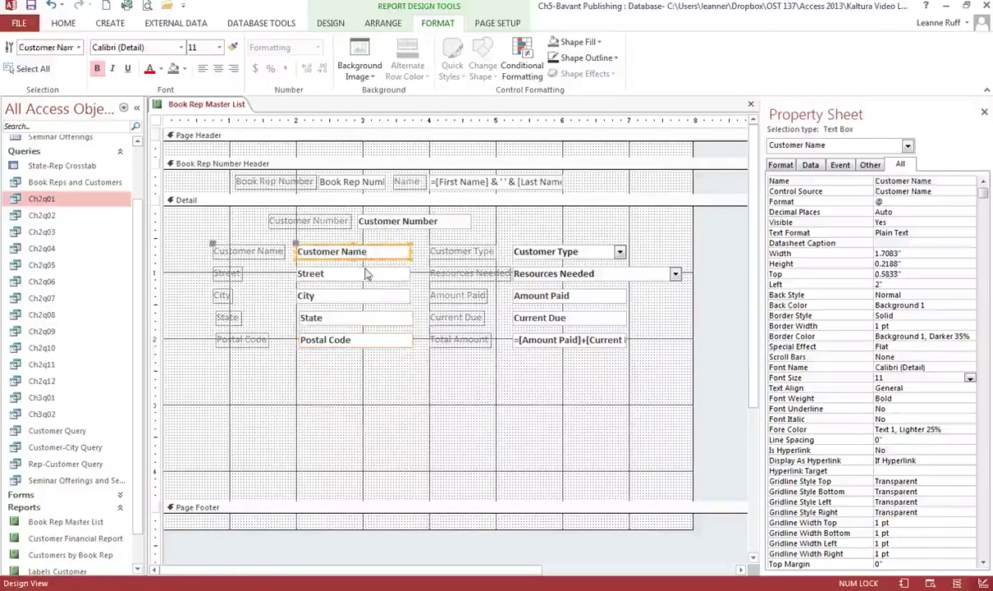
shift+click(367, 275)
shift+click(371, 296)
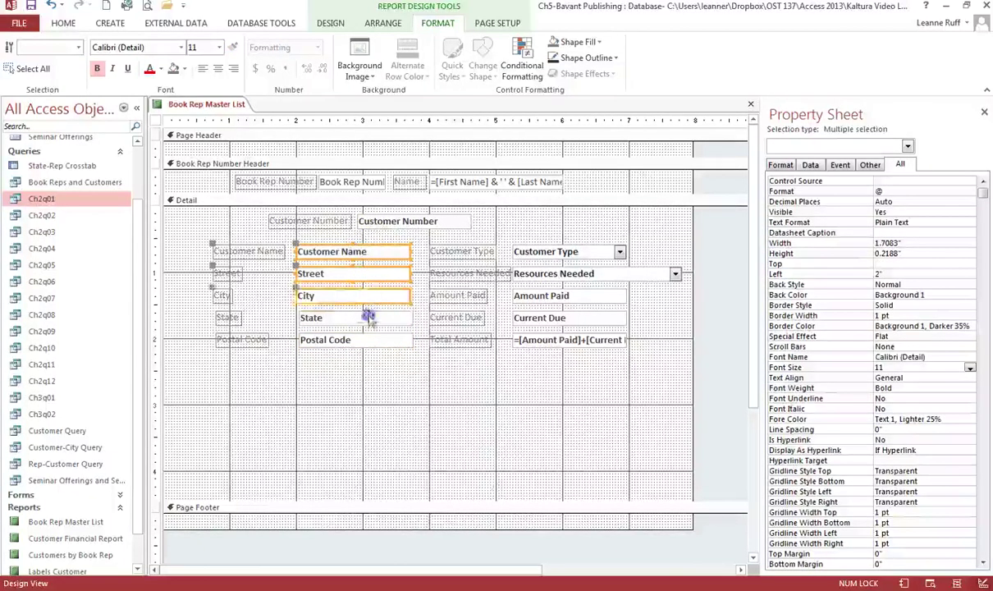
shift+click(371, 318)
shift+click(371, 339)
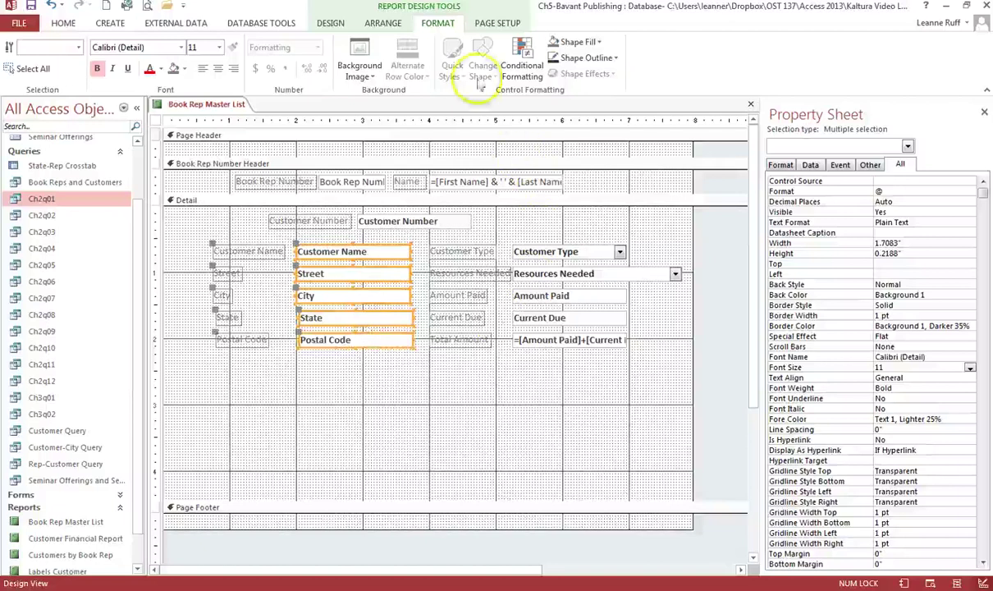
click(384, 23)
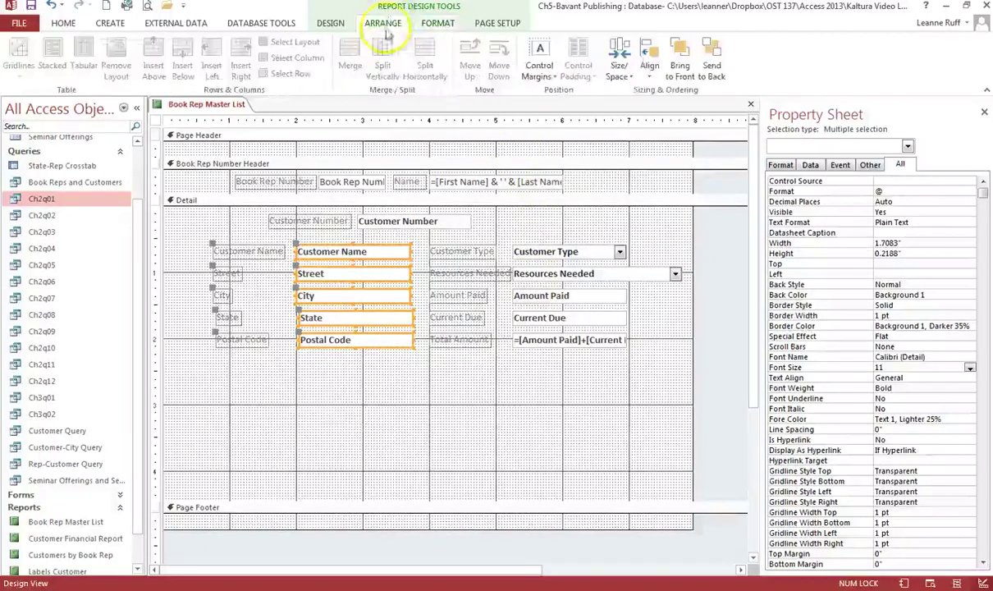
click(627, 78)
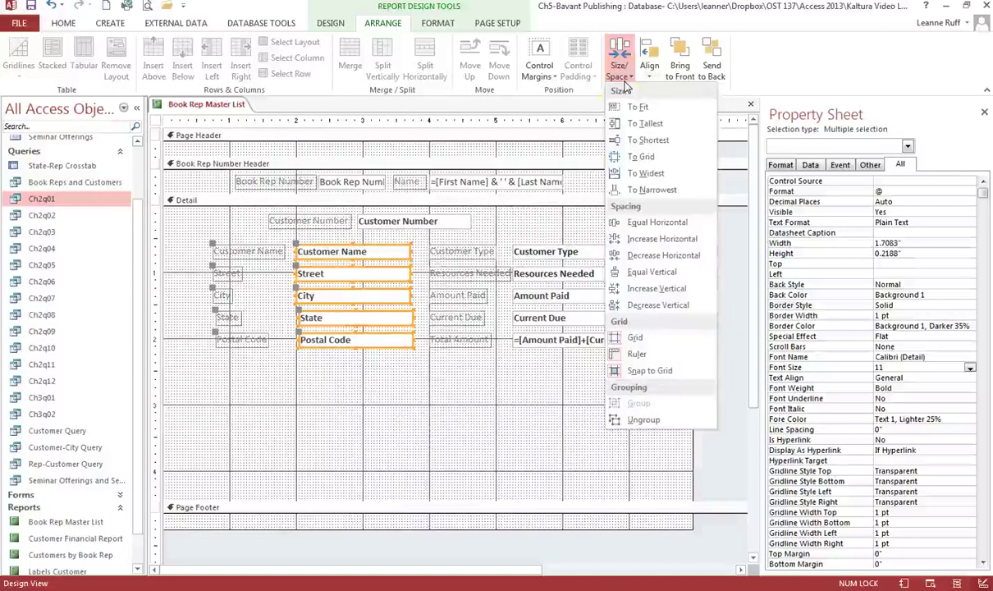
click(618, 191)
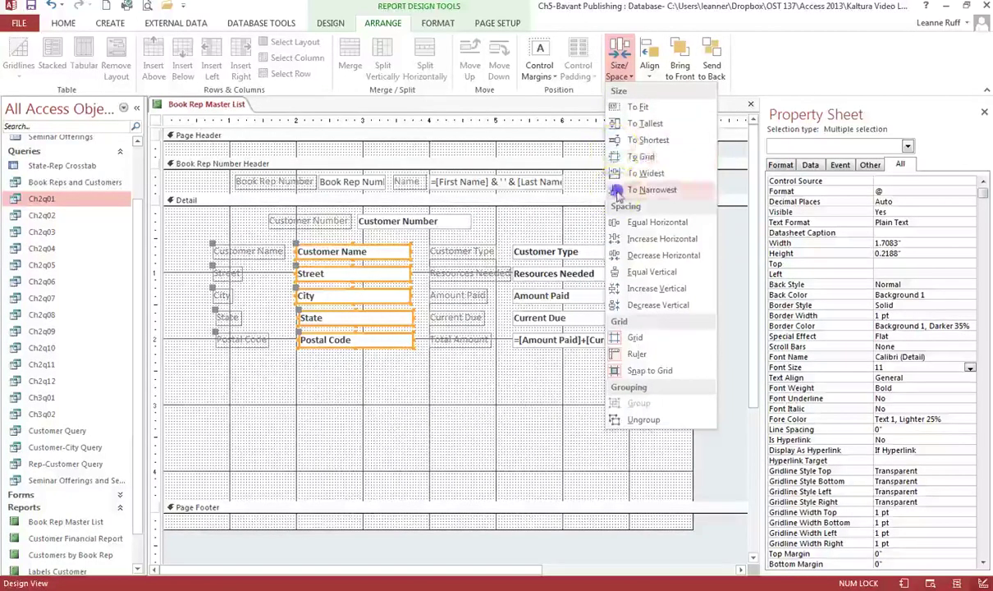
click(400, 323)
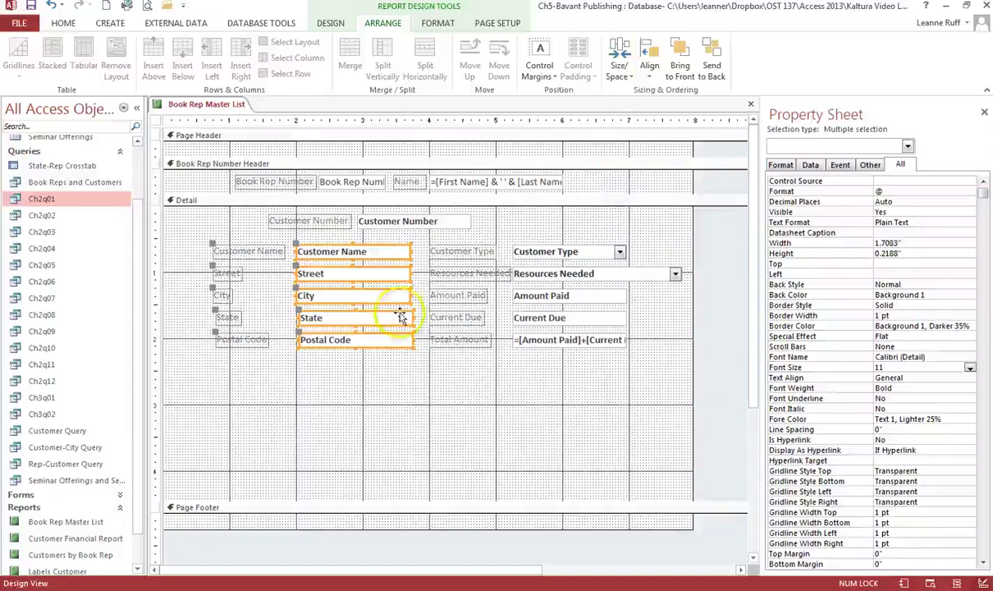
click(619, 69)
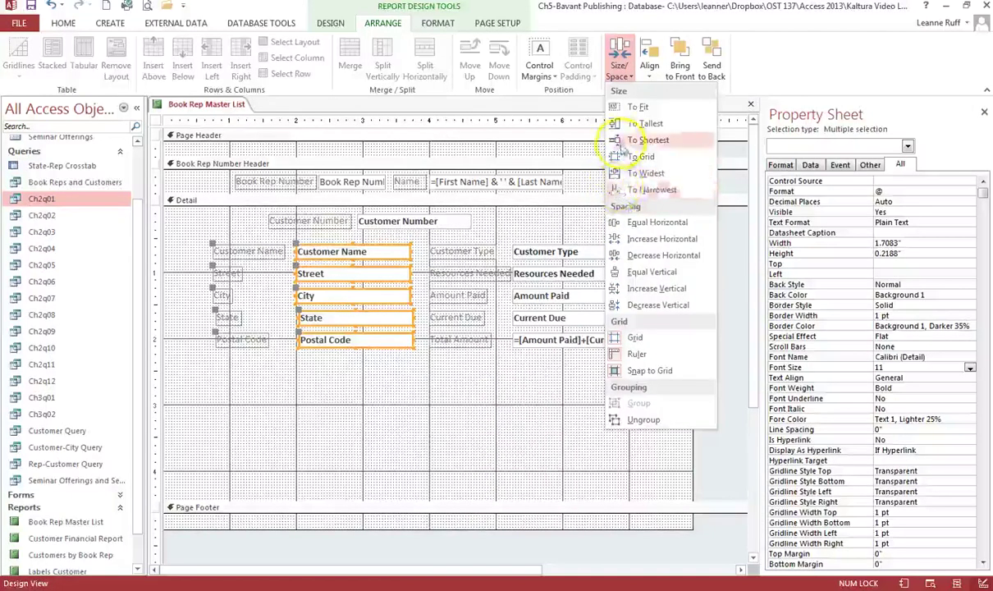
click(624, 190)
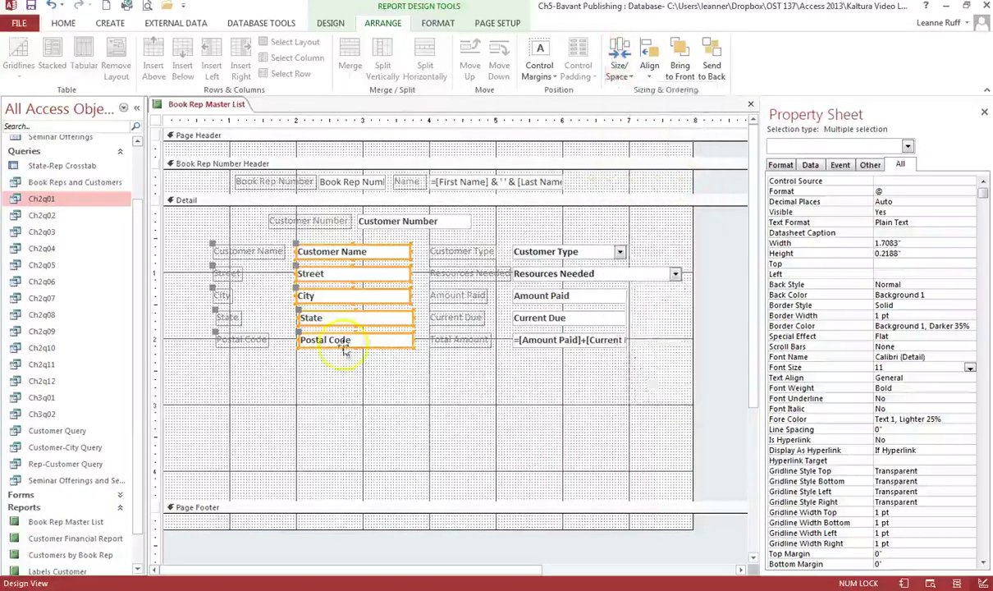
Narrow the State and Postal Code text boxes slightly so their right edges line up with the text boxes above.
click(366, 366)
click(402, 322)
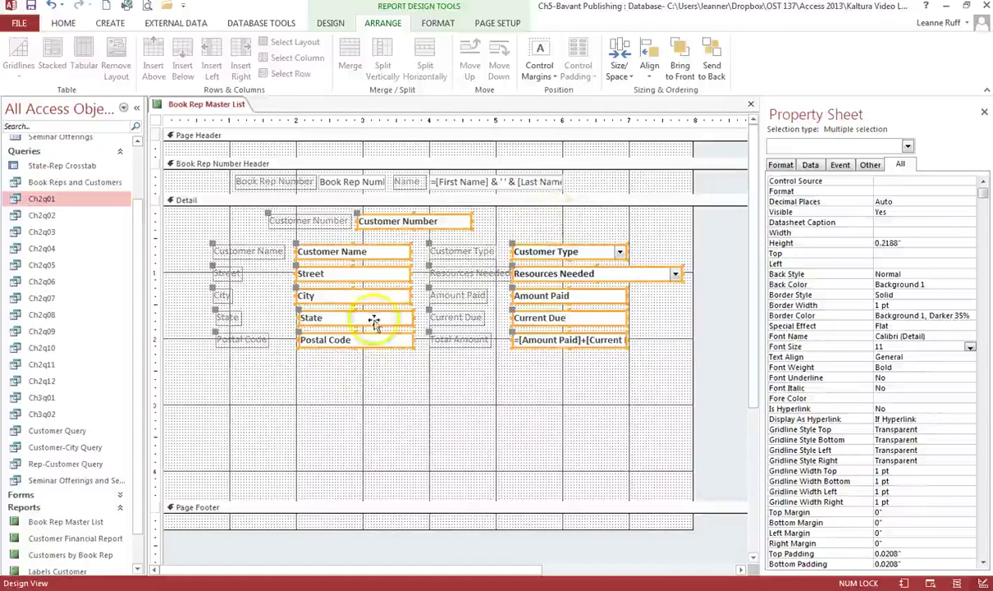
click(377, 319)
drag(413, 318, 411, 319)
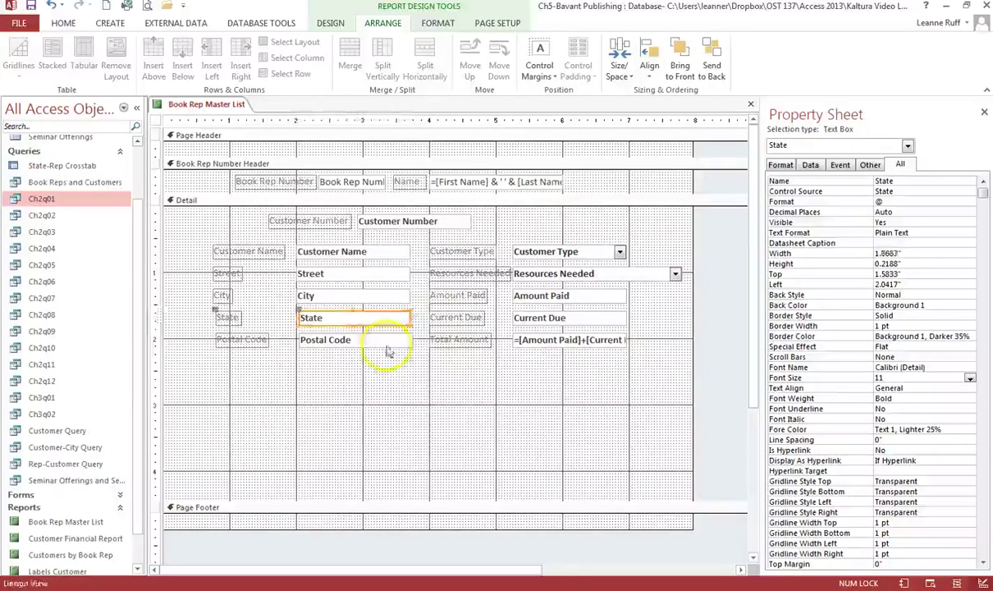
click(388, 345)
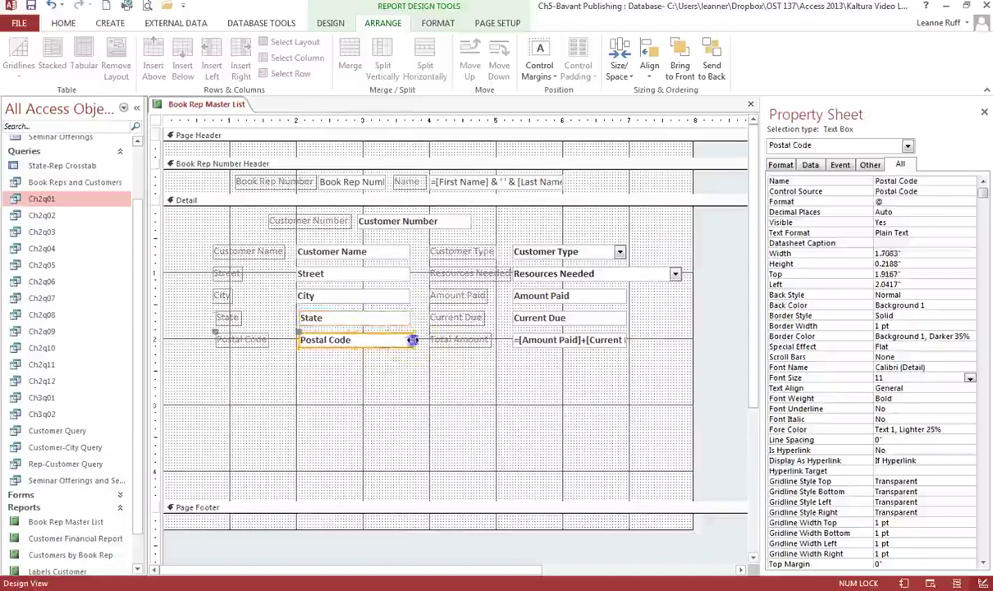
drag(409, 340, 409, 339)
click(399, 359)
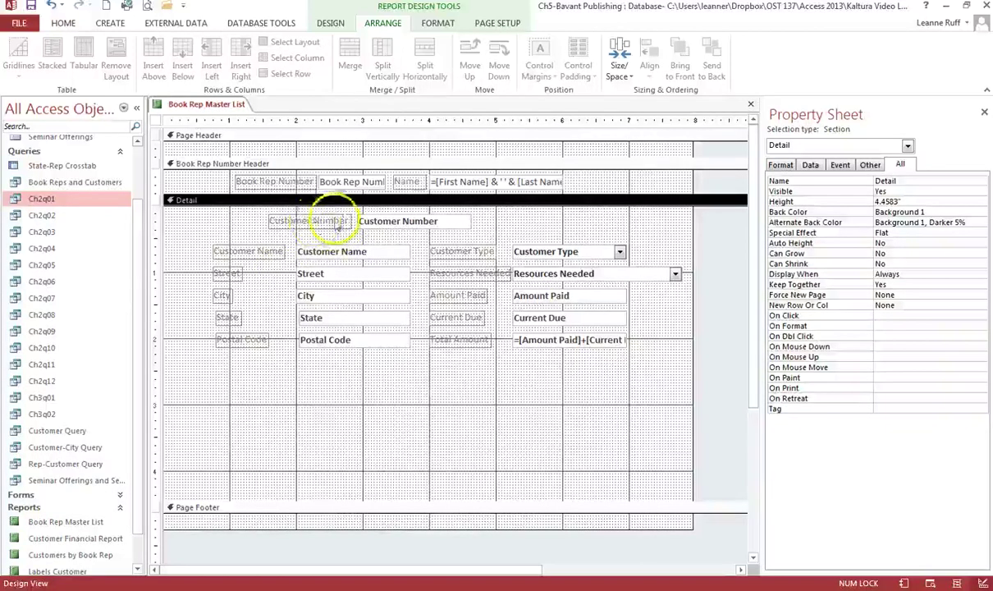
Clear the selection of the Customer Number, Customer Name and Street labels, and undo and redo the Postal Code width change.
click(332, 220)
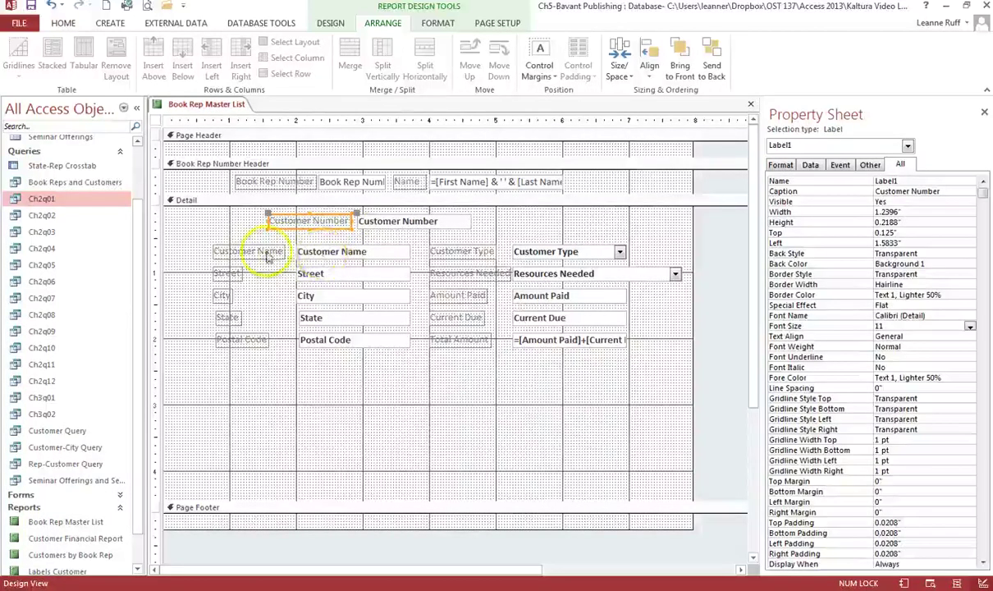
shift+click(250, 251)
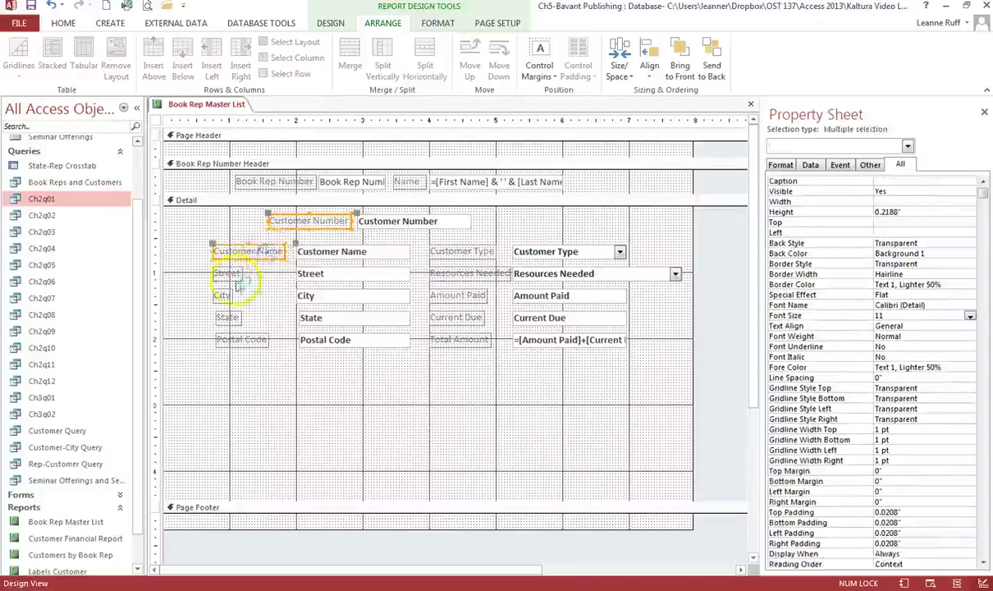
shift+click(232, 273)
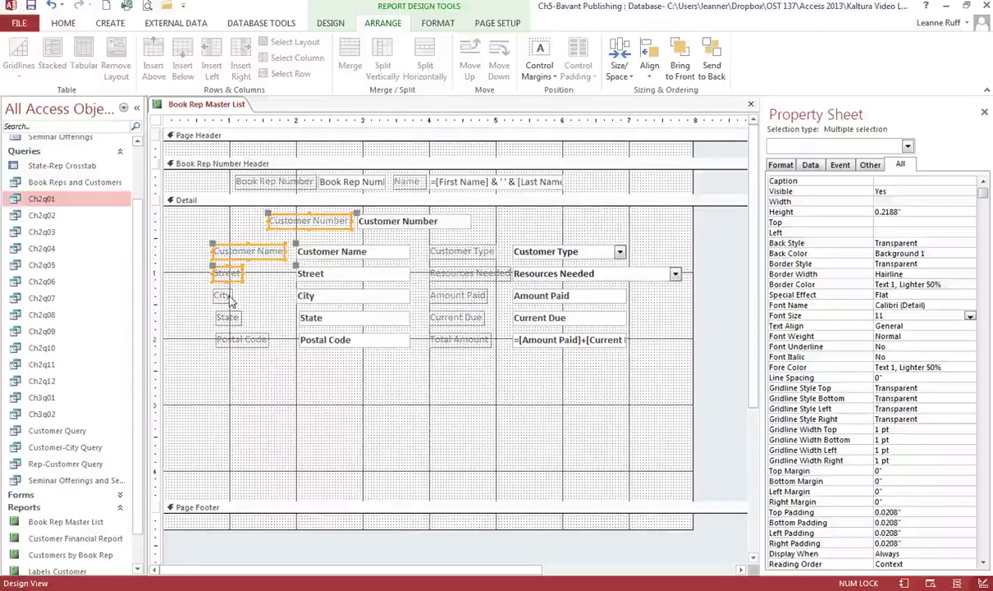
click(205, 211)
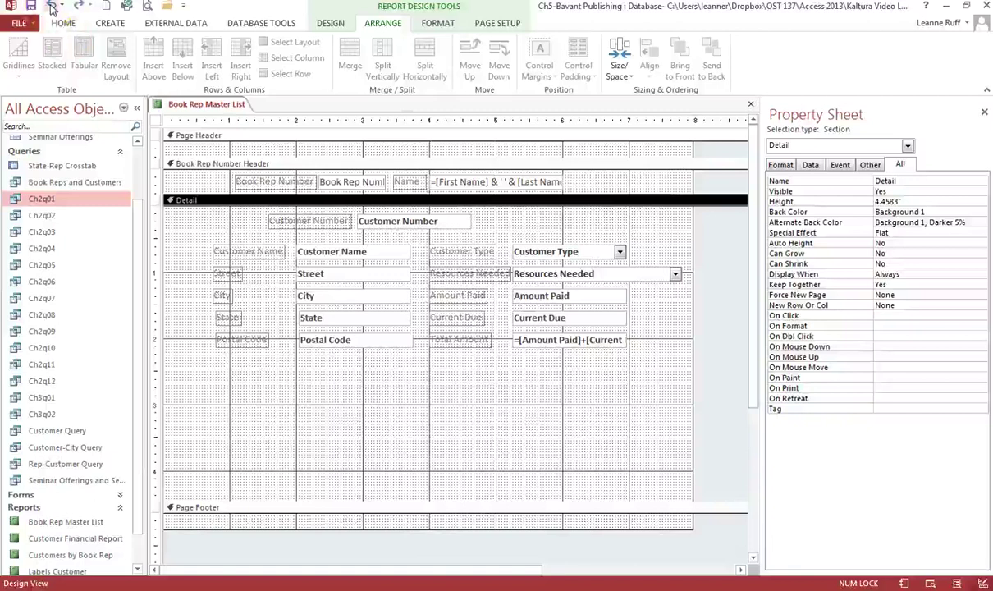
click(77, 7)
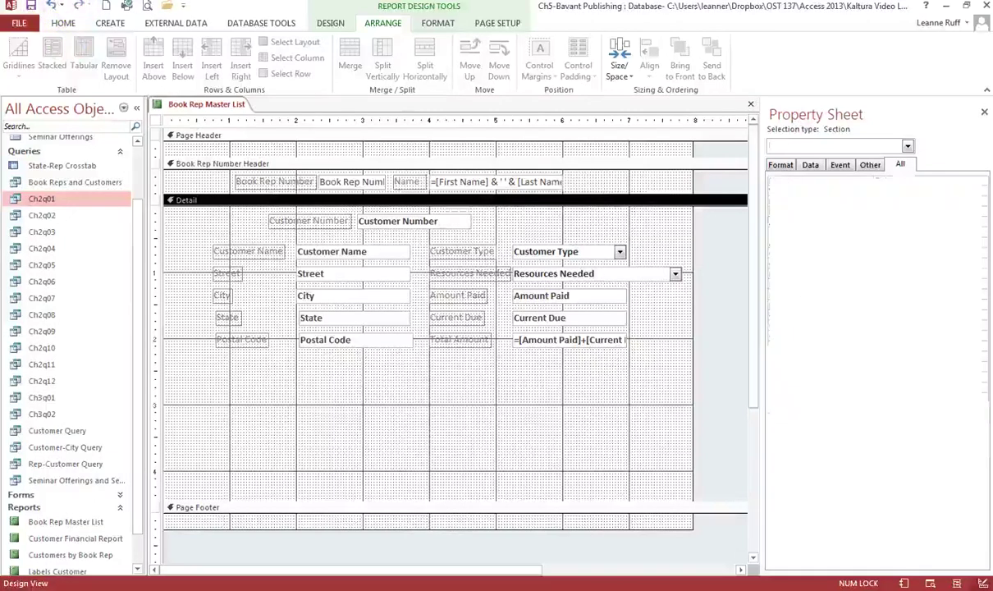
Move the State text box and its label slightly so they line up with the City controls above, at Left 2" and Top 1.5833".
click(306, 319)
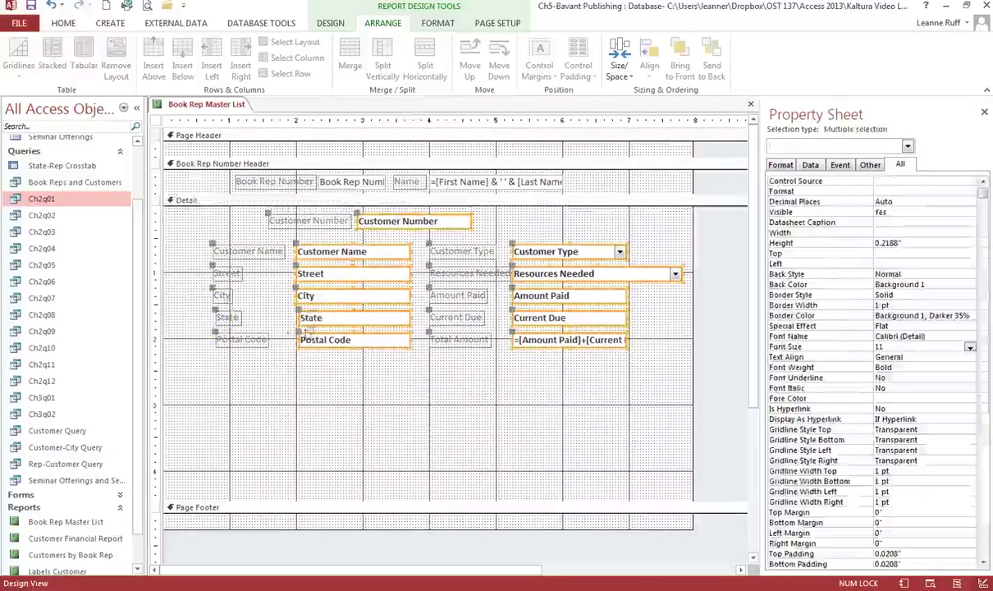
click(297, 313)
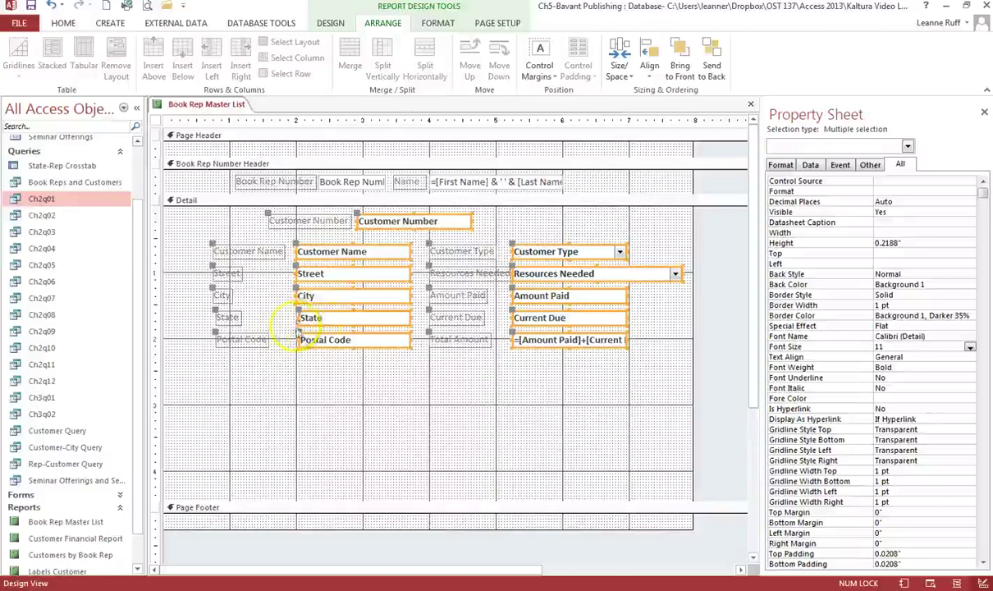
click(316, 320)
click(316, 320)
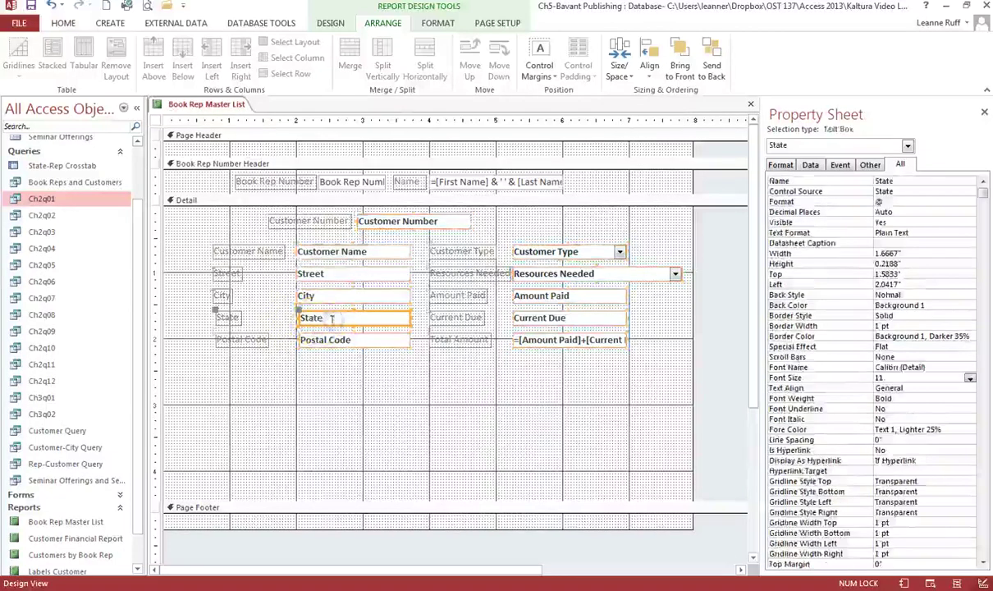
click(297, 315)
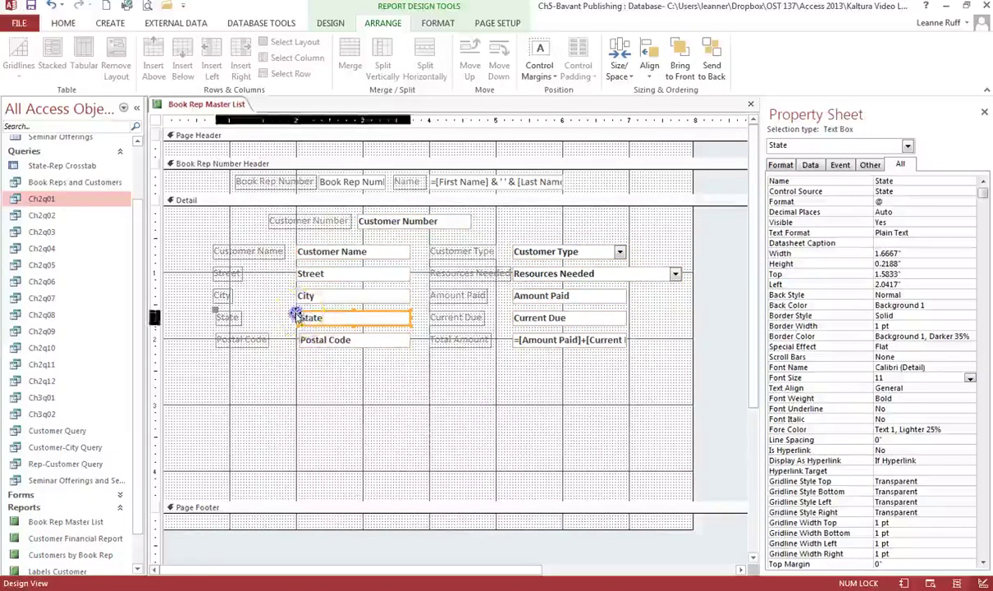
drag(296, 315, 293, 318)
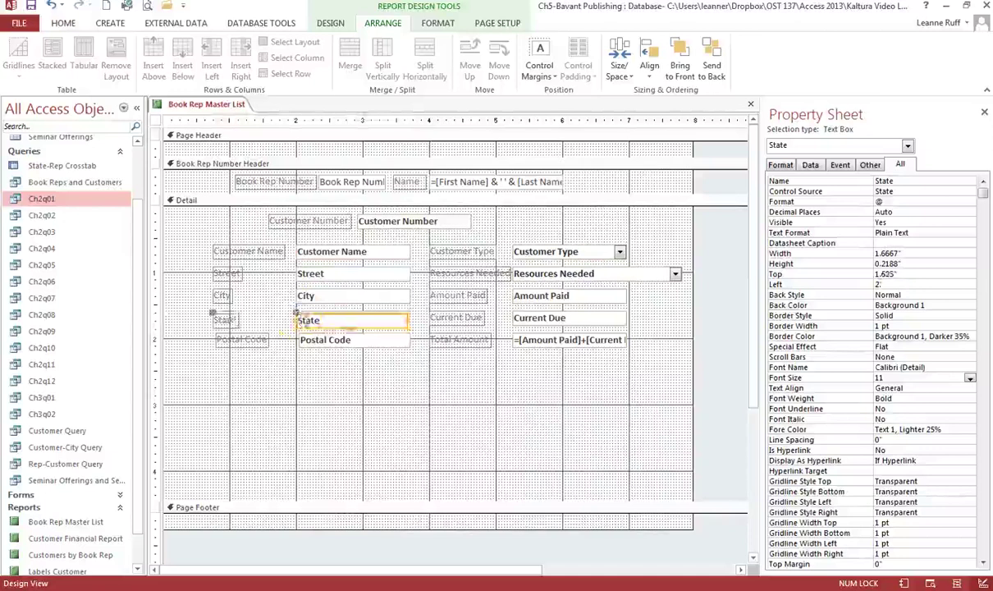
click(298, 315)
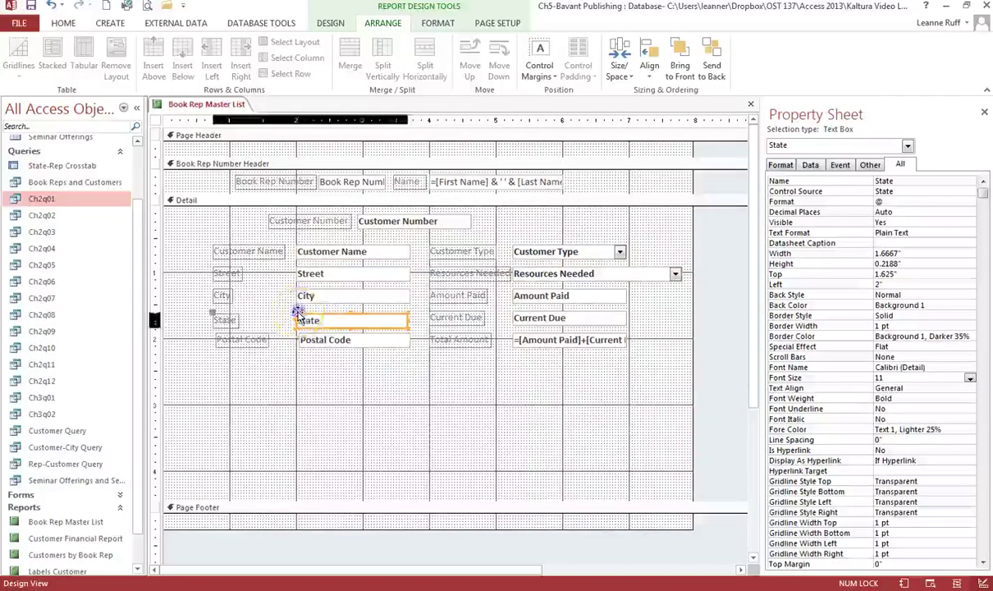
click(298, 313)
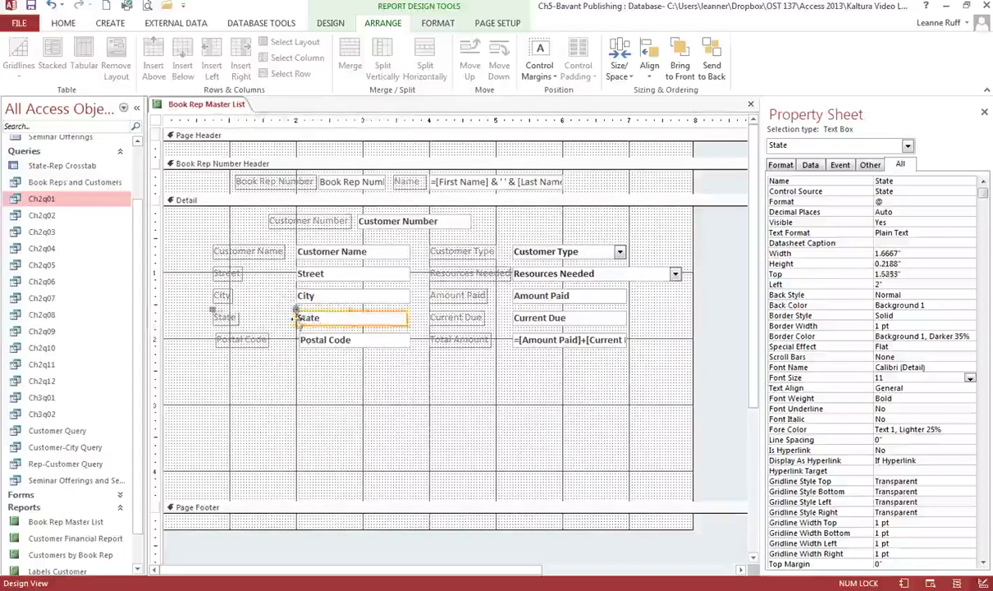
Move the Postal Code text box and its label into line with the State controls, at Left 2" and Top 1.9167".
click(306, 340)
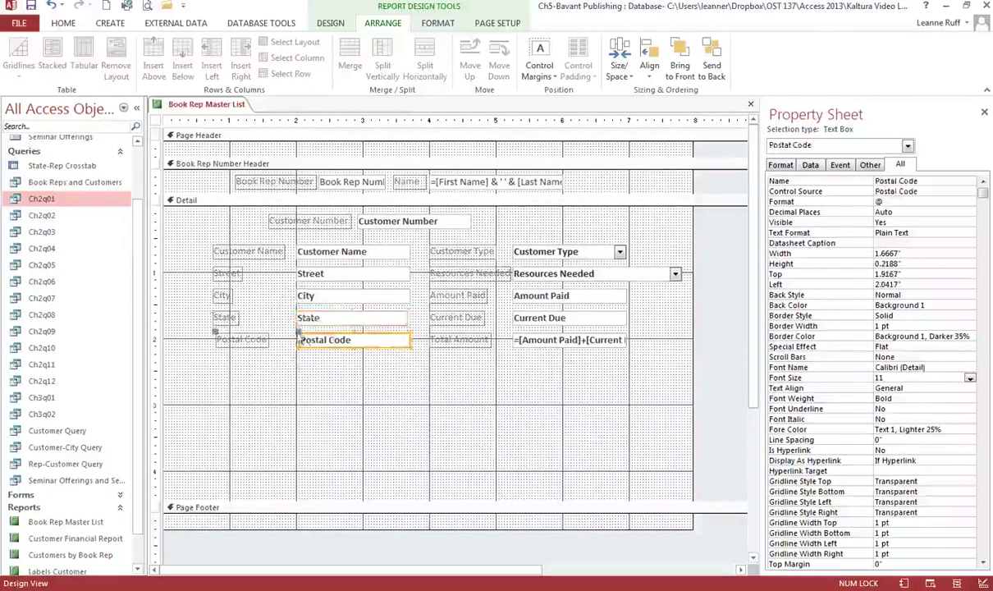
click(298, 334)
click(296, 333)
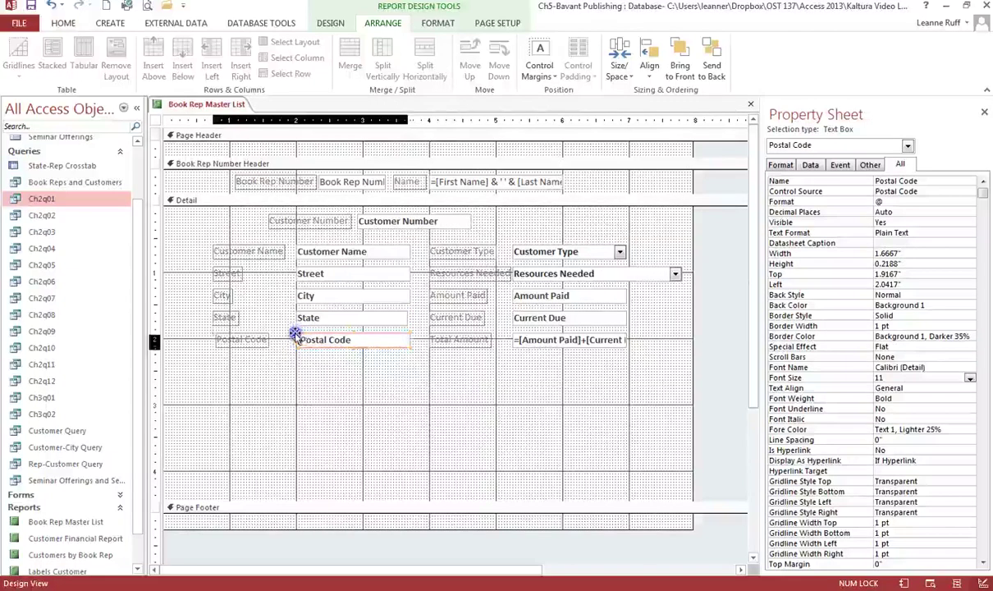
drag(296, 333, 293, 336)
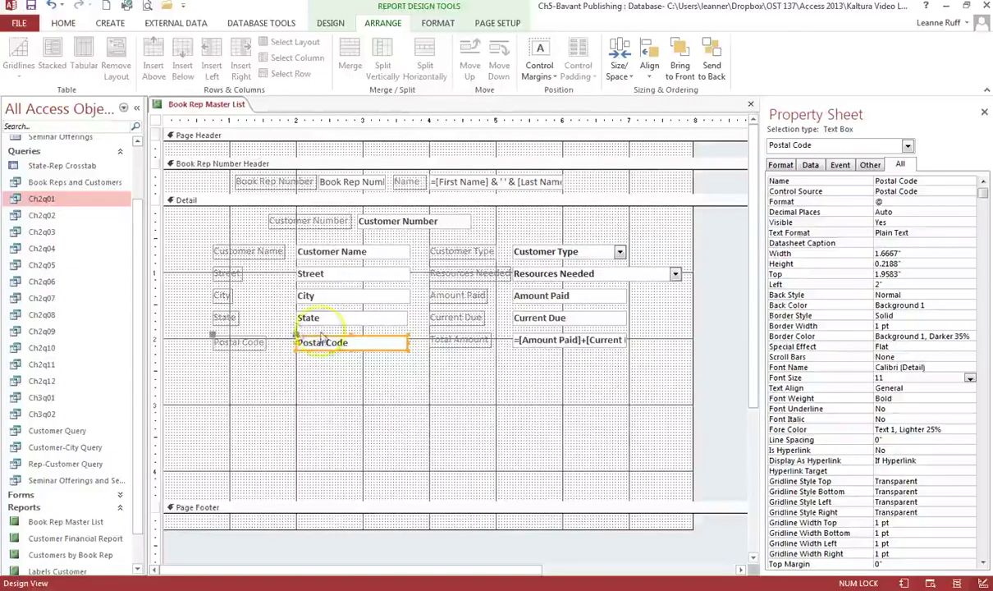
drag(322, 339, 320, 336)
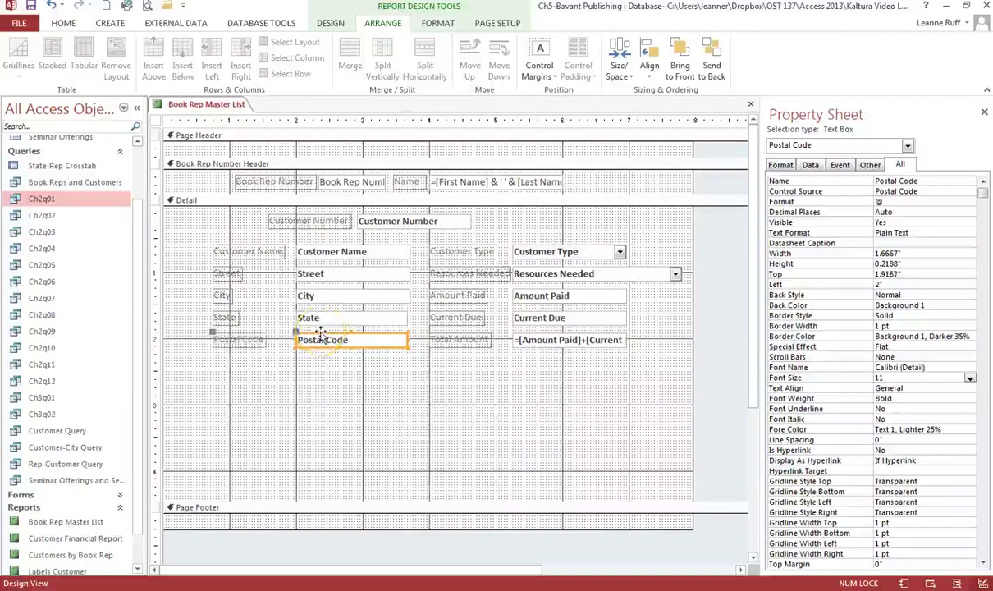
Widen the State text box slightly so its right edge lines up with the City text box.
click(398, 316)
drag(405, 315, 409, 318)
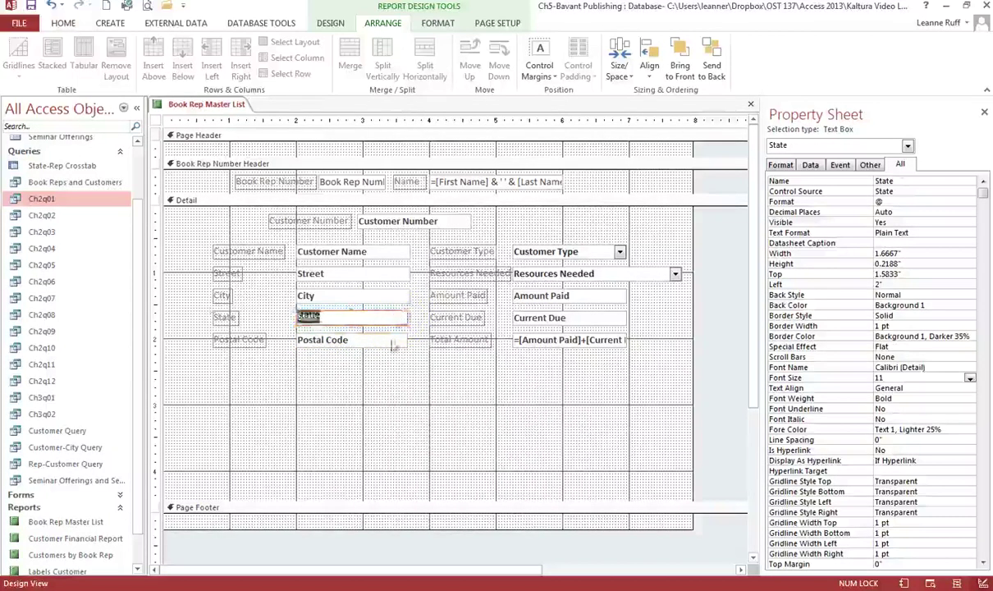
click(391, 342)
click(401, 318)
key(ctrl+a)
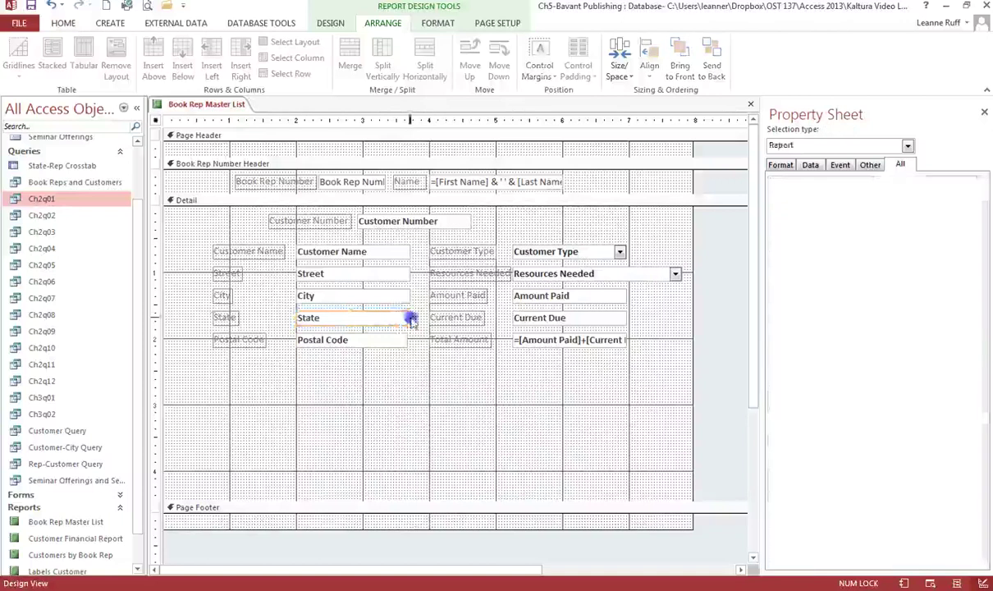
click(387, 321)
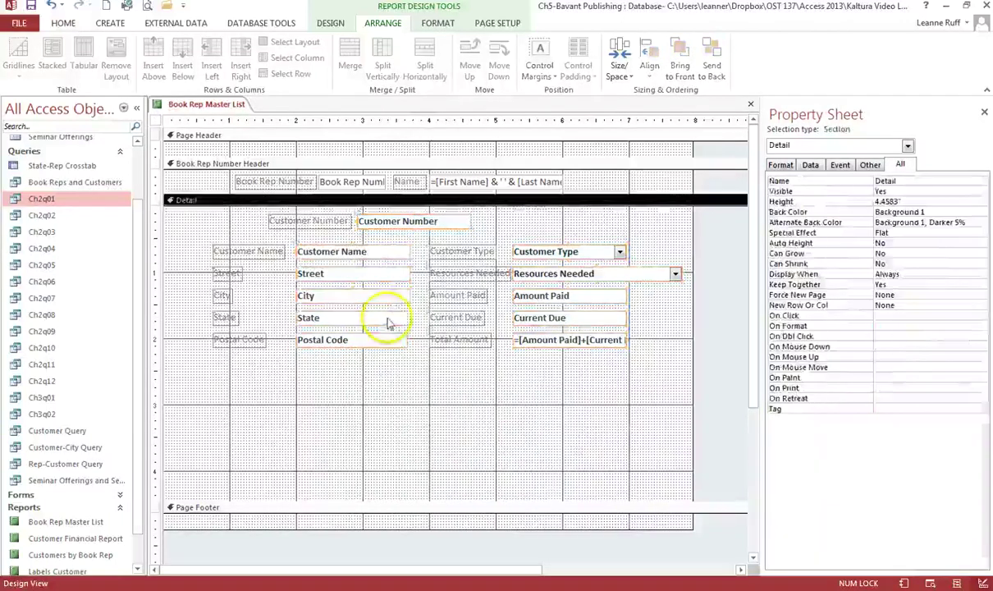
click(387, 321)
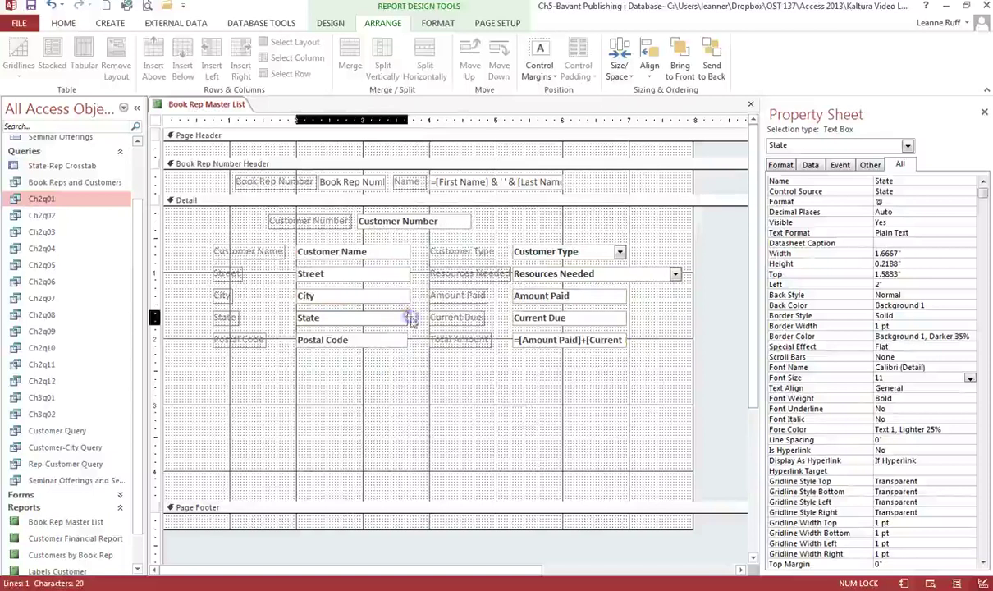
click(406, 316)
drag(405, 317, 411, 317)
Widen the Postal Code text box slightly so its right edge matches the text boxes above, and clear the selection.
click(379, 345)
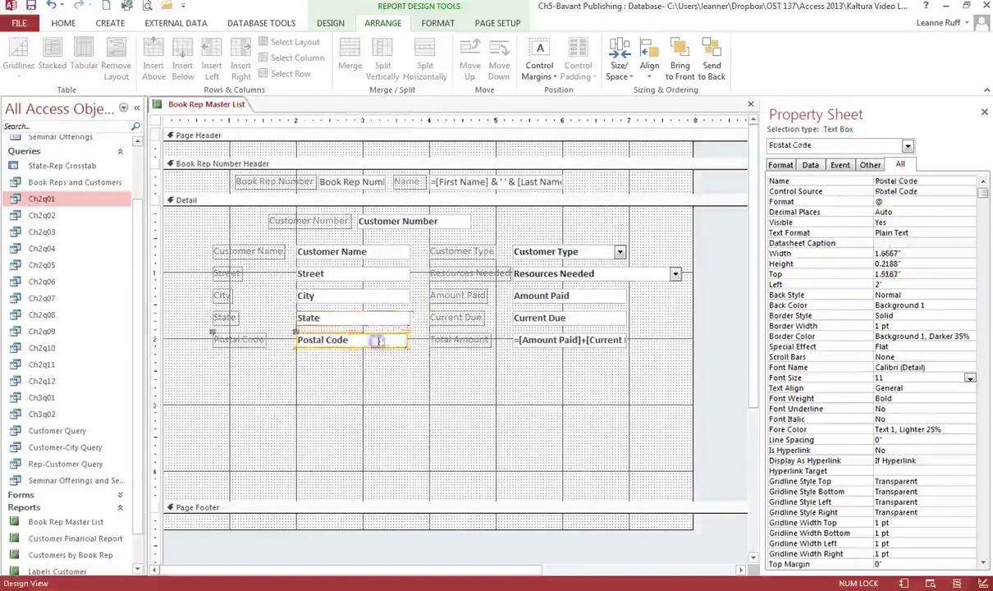
drag(407, 339, 411, 339)
click(385, 362)
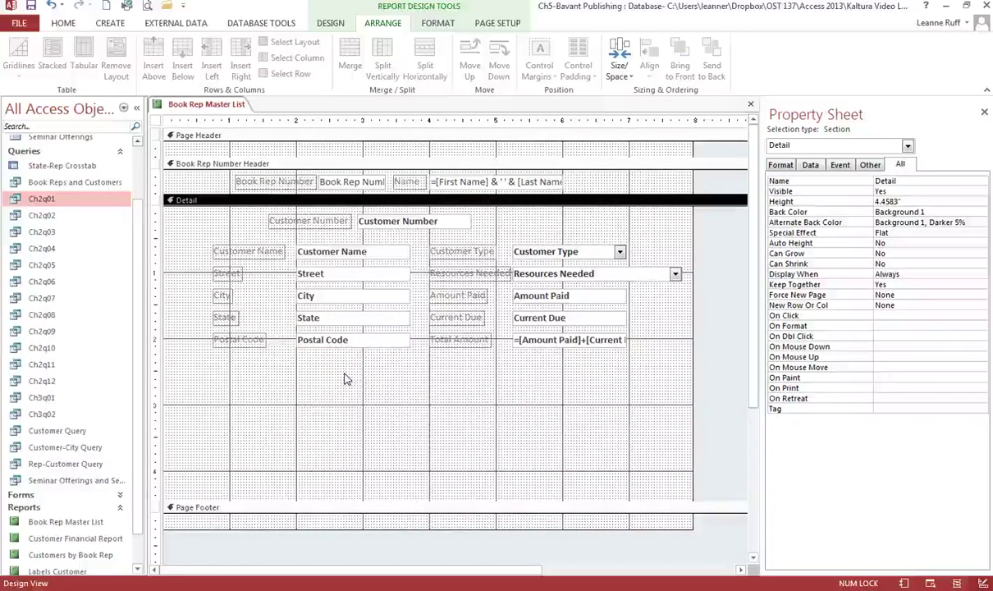
Italicize all the labels in the Detail section, from Customer Number through Total Amount, and close the Property Sheet.
click(300, 221)
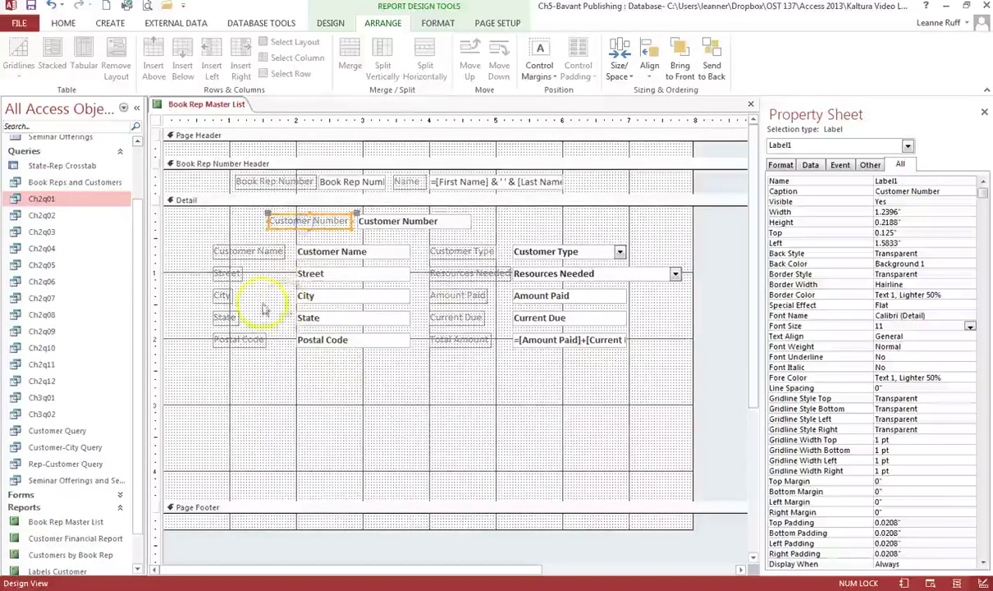
shift+click(248, 251)
shift+click(227, 273)
shift+click(222, 295)
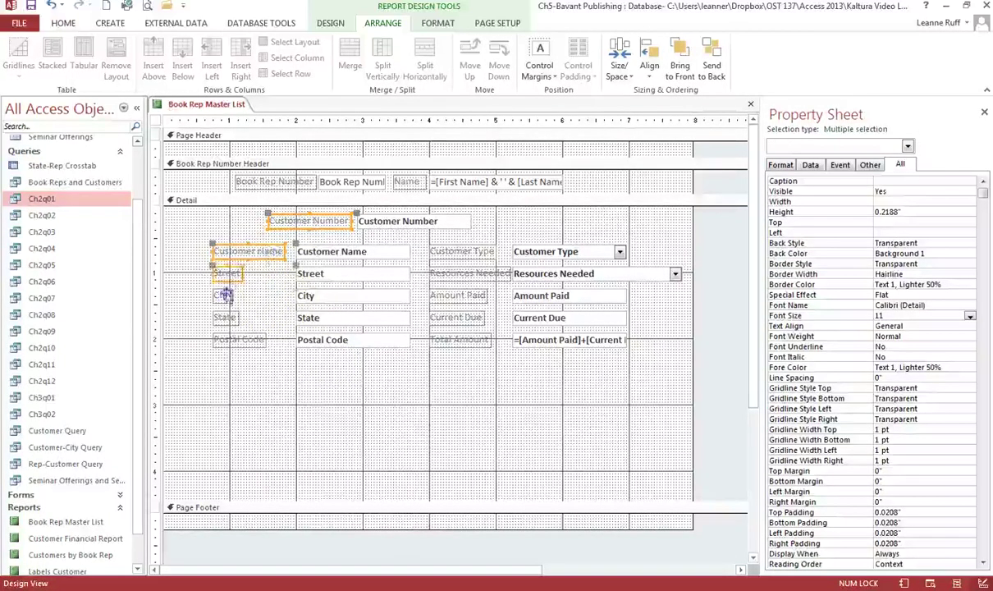
shift+click(236, 328)
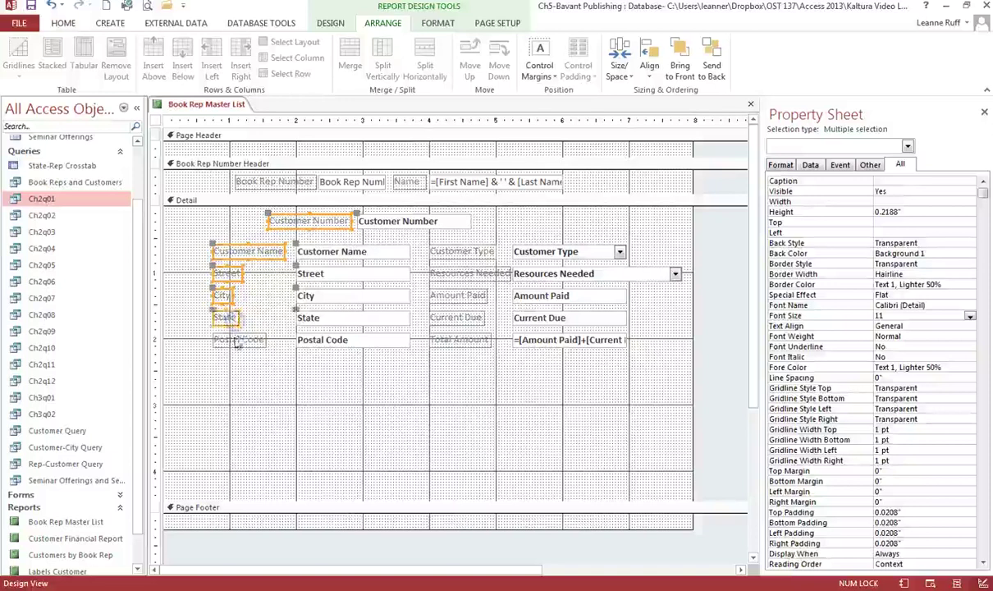
shift+click(238, 338)
shift+click(461, 251)
shift+click(454, 273)
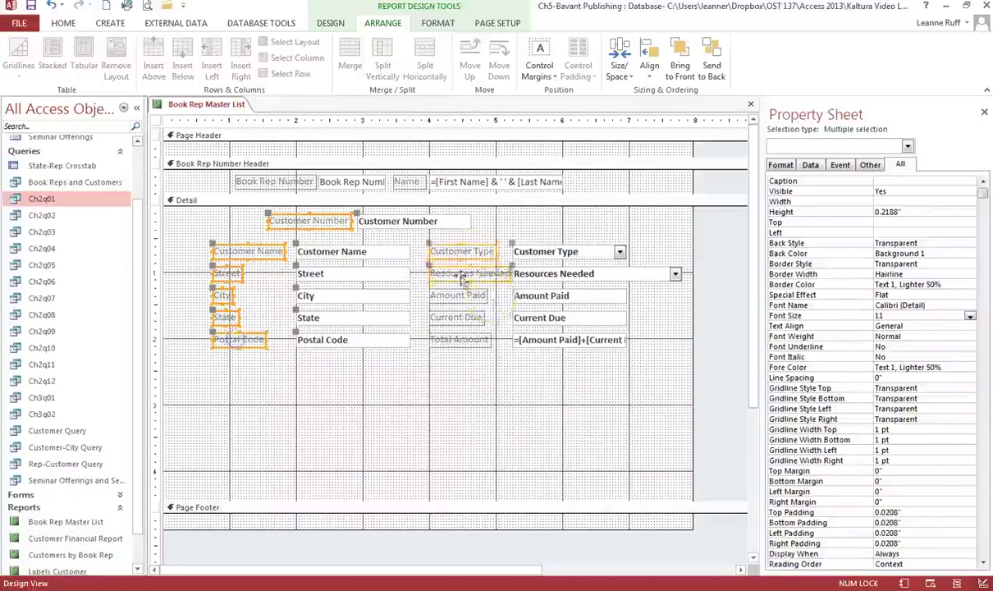
shift+click(454, 295)
shift+click(454, 318)
shift+click(449, 342)
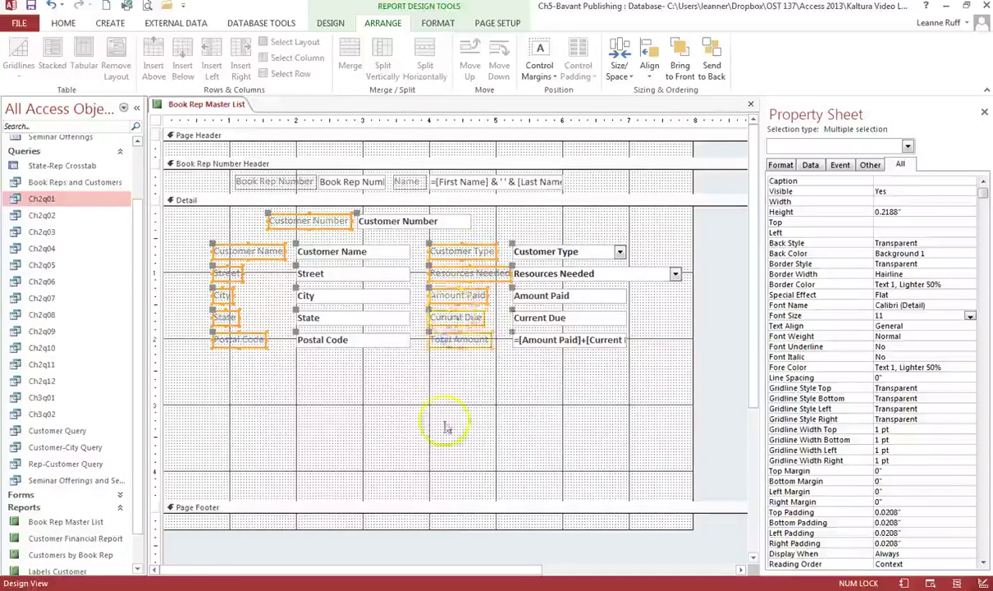
click(437, 22)
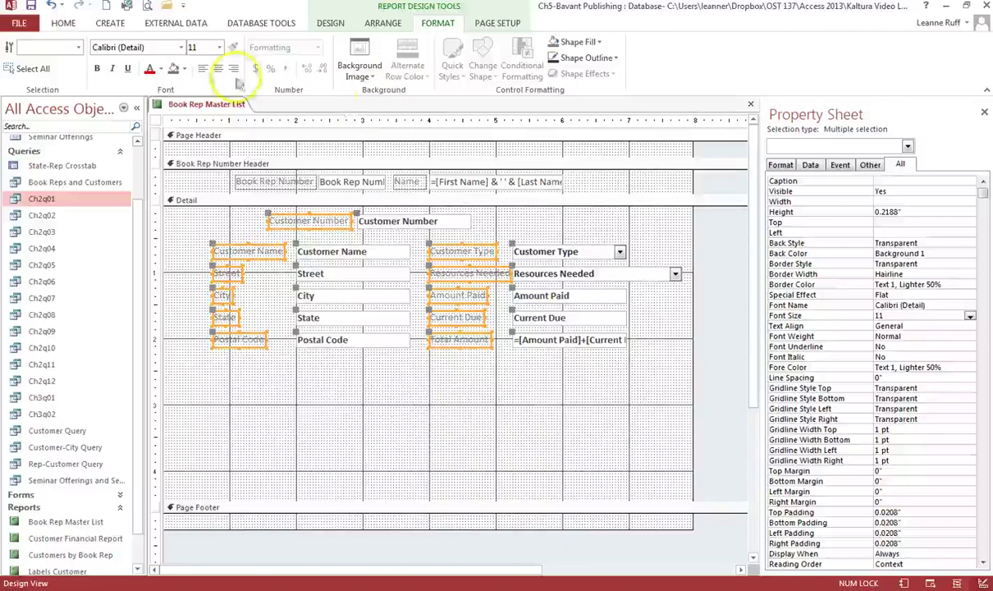
click(113, 70)
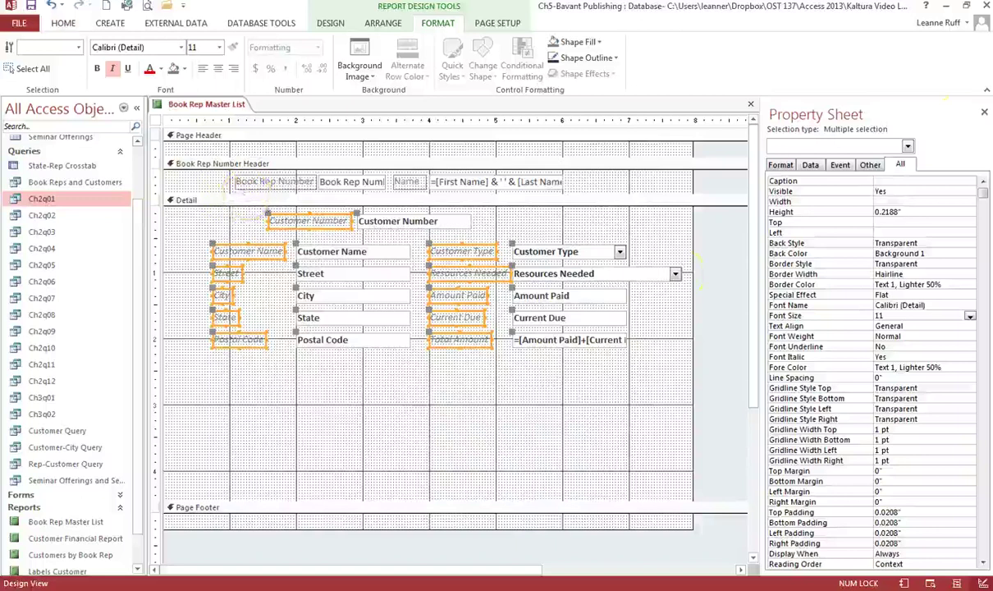
click(983, 111)
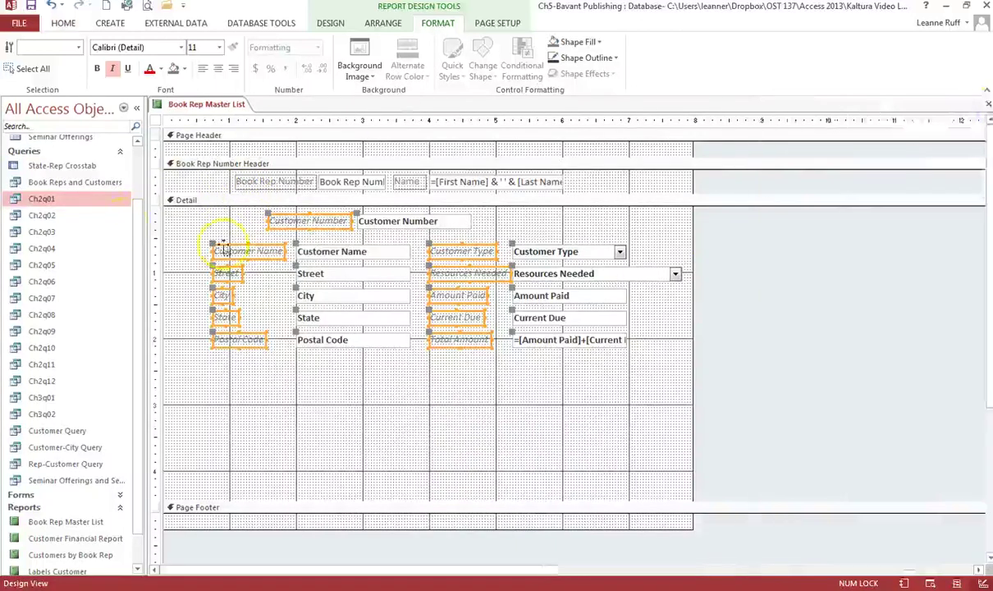
Bold all controls in the Book Rep Number Header section and widen the First Name and Last Name expression box to fit its full text.
click(152, 181)
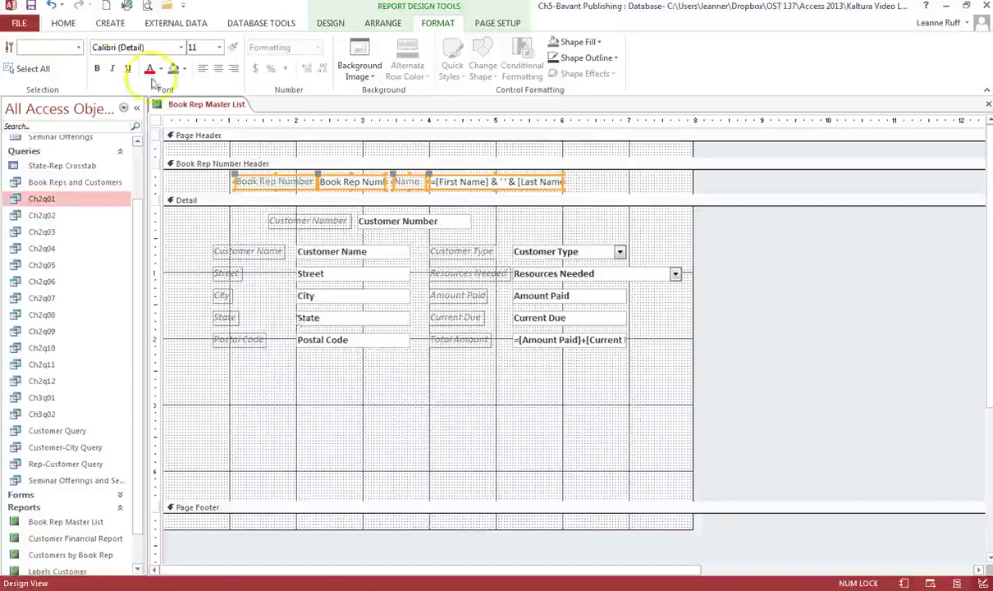
click(101, 71)
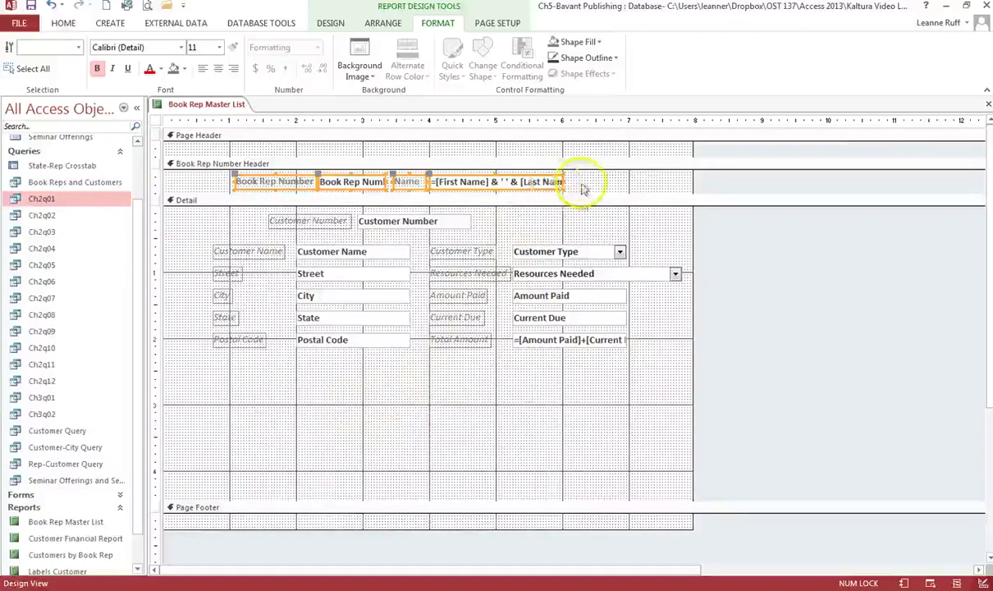
click(579, 188)
click(562, 185)
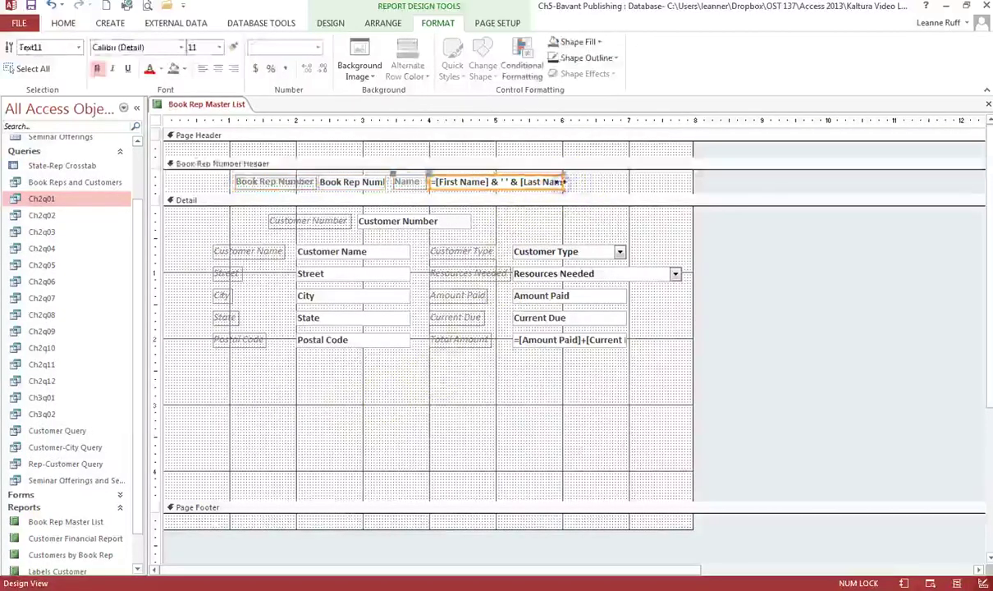
drag(566, 181, 570, 180)
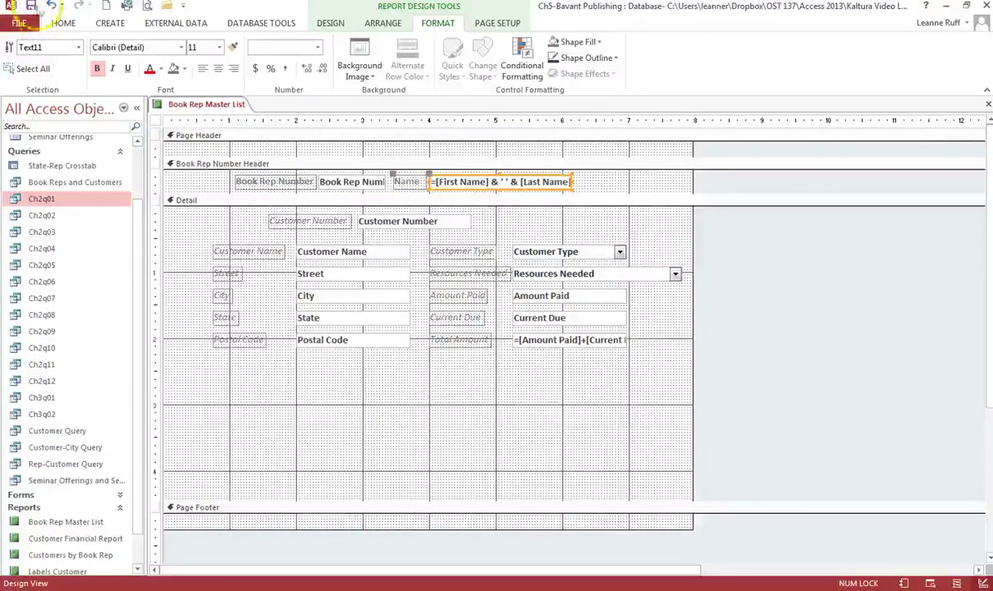
Review the formatted report in Report View and return to Design View.
click(903, 582)
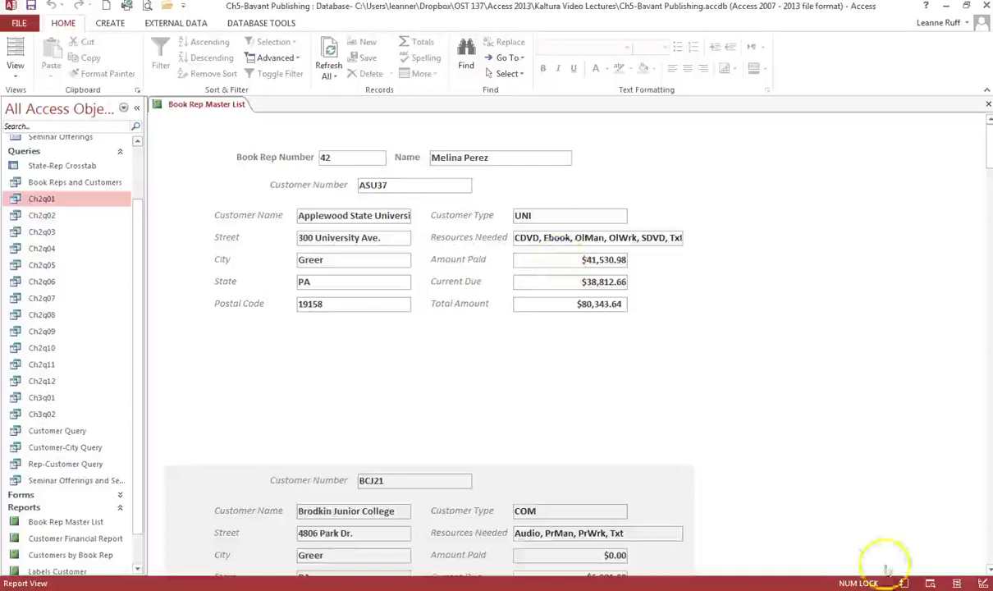
click(982, 582)
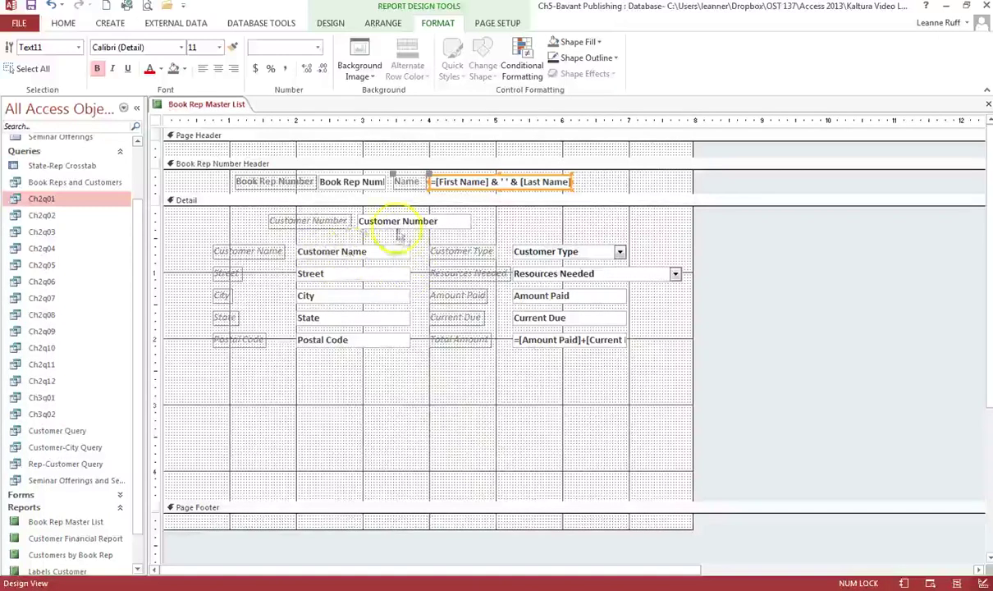
Place a subreport control about 1" square in the Detail section, below the Postal Code label.
click(331, 25)
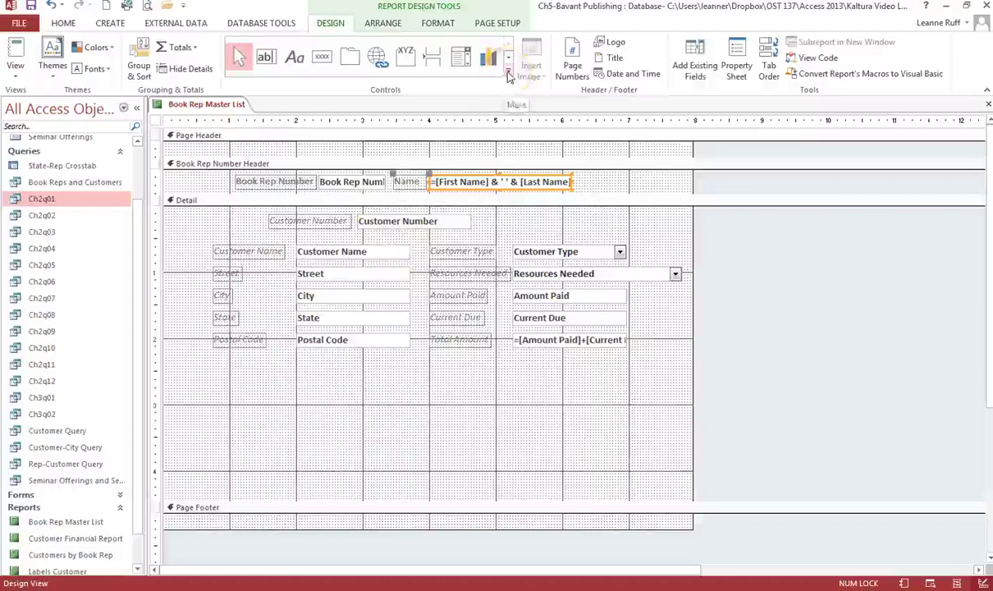
click(508, 74)
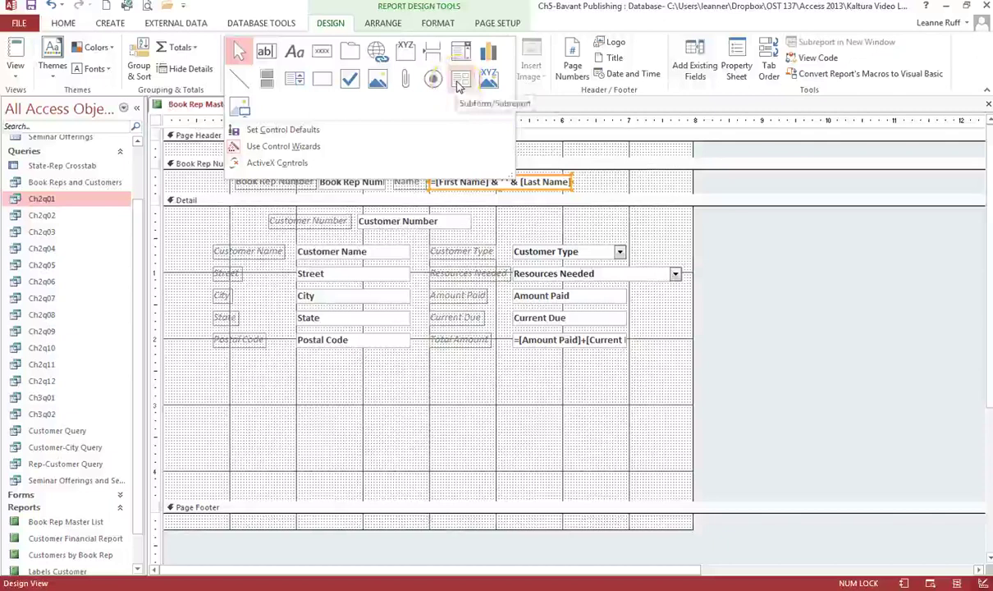
click(457, 82)
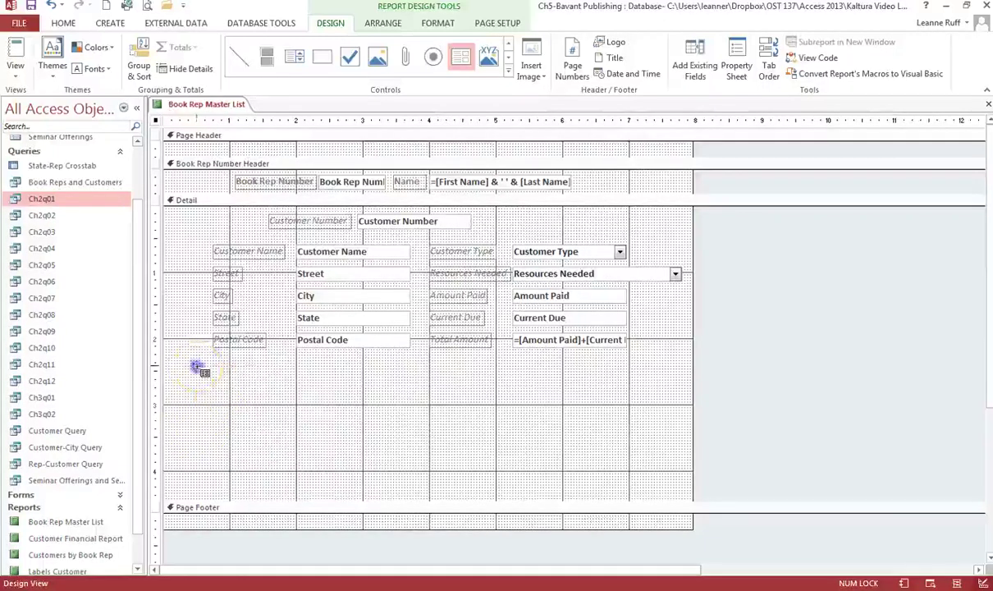
drag(198, 366, 262, 431)
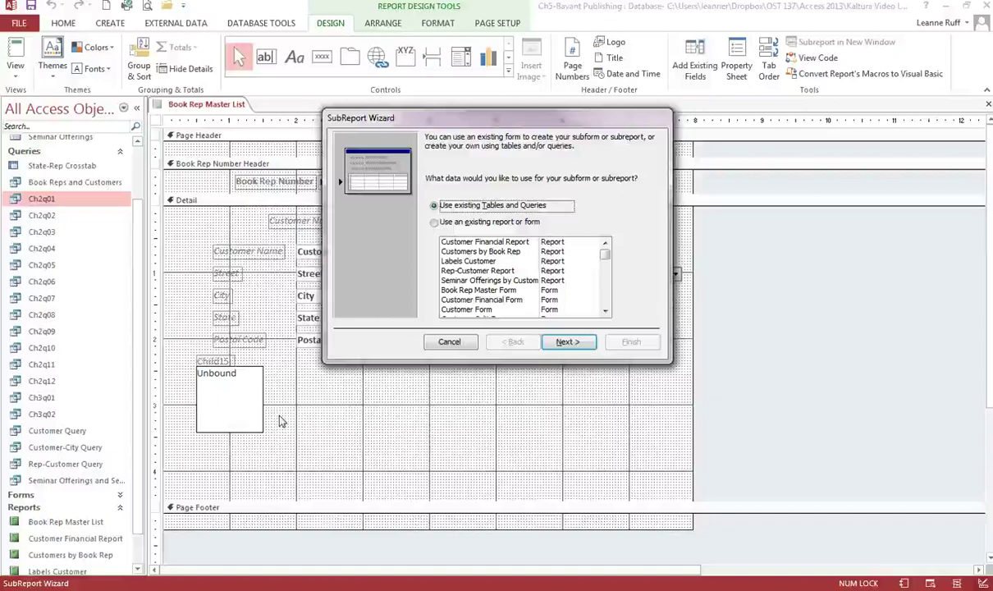
Base the subreport on existing tables and queries, including all fields from the Seminar Offerings and Seminars query.
click(282, 416)
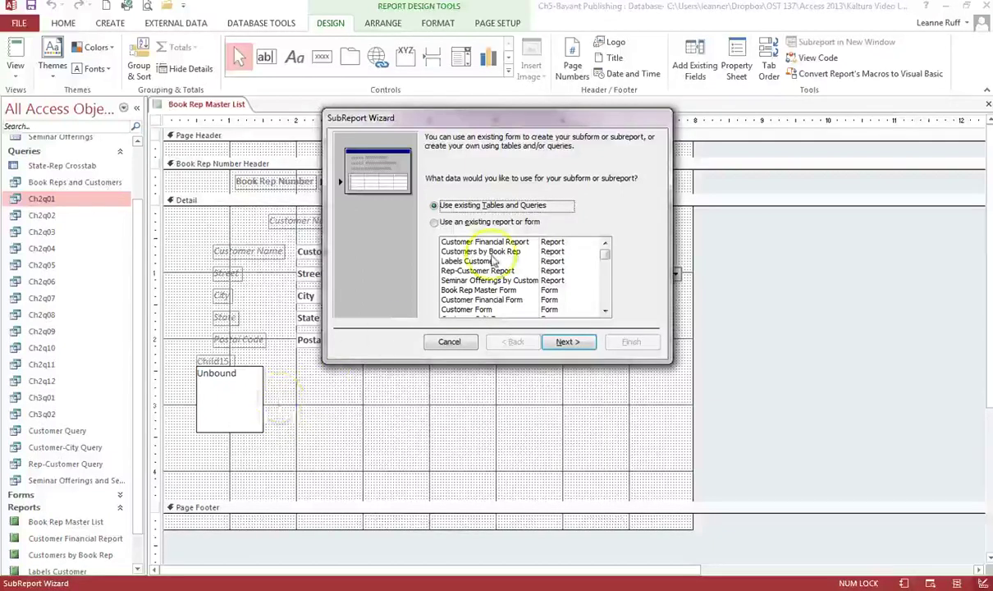
click(569, 342)
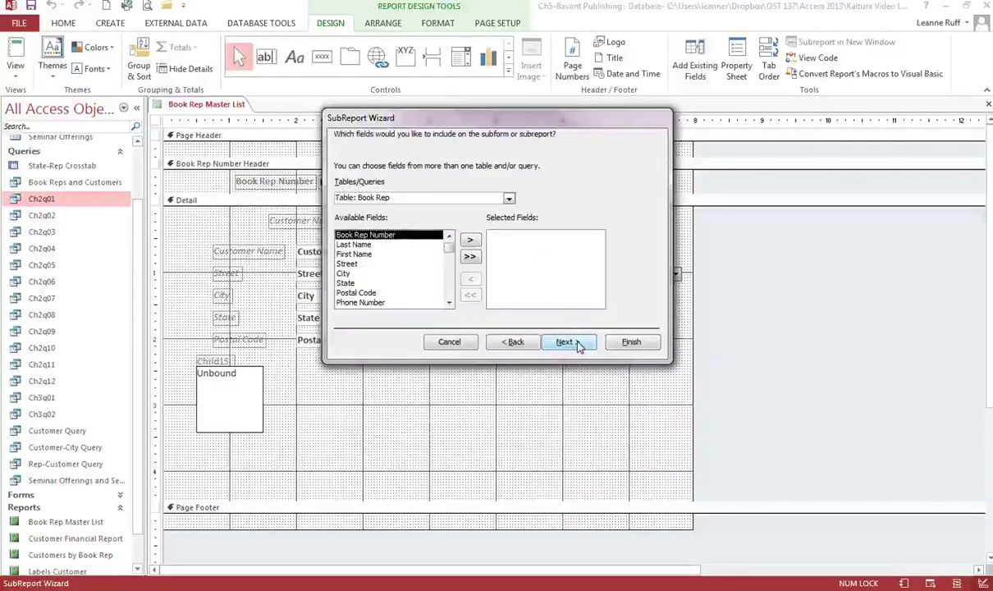
click(508, 200)
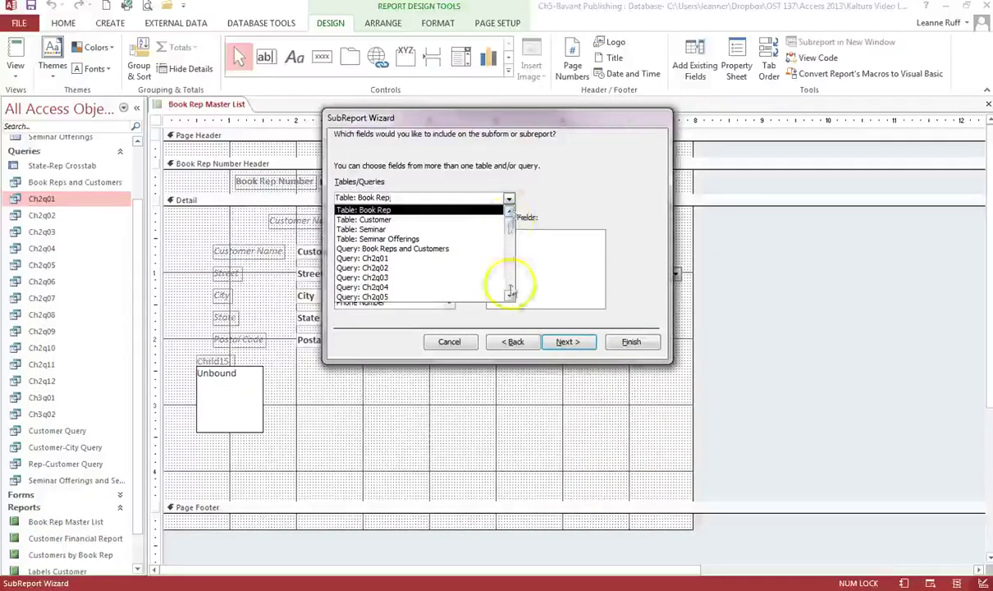
scroll(508, 285, down, 4)
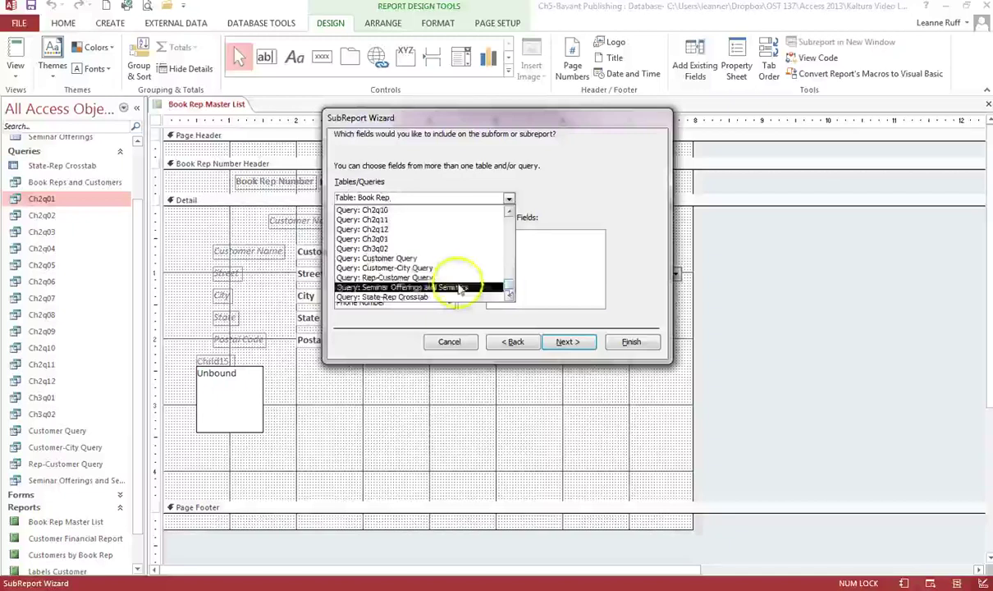
click(452, 284)
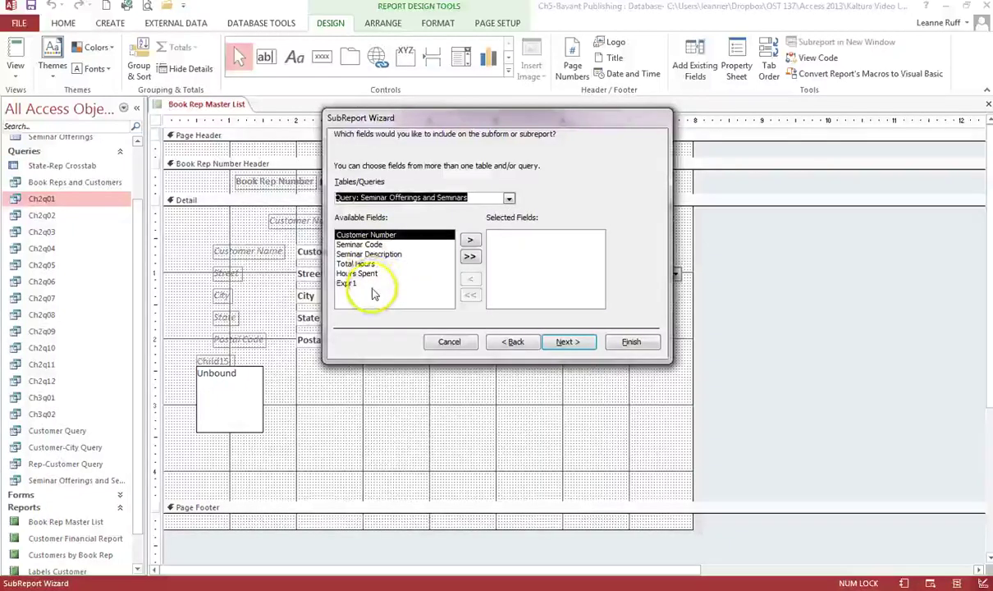
click(470, 259)
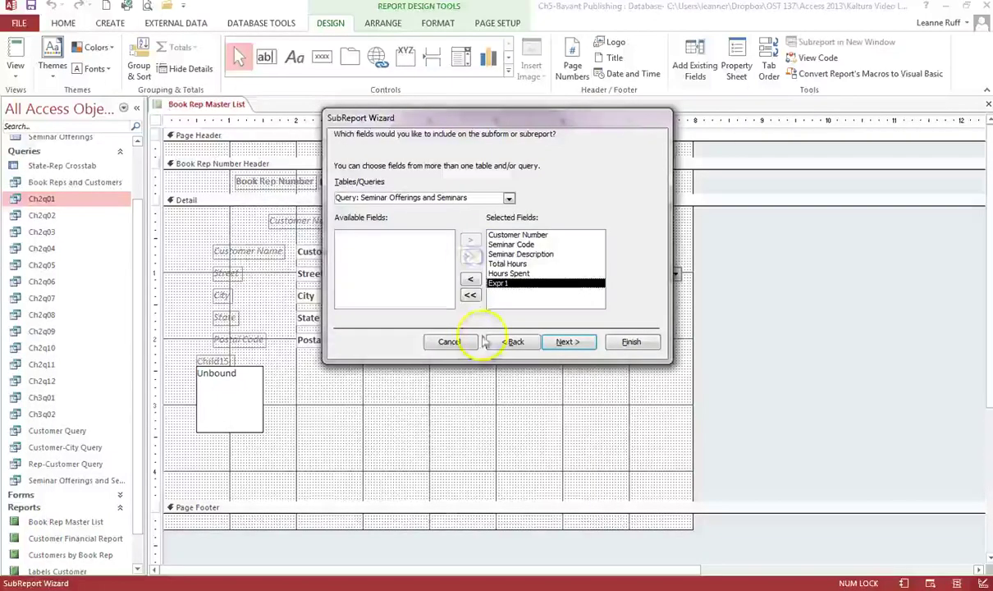
Link the subreport to the main report by Customer Number using the suggested link from the list.
click(570, 343)
click(470, 191)
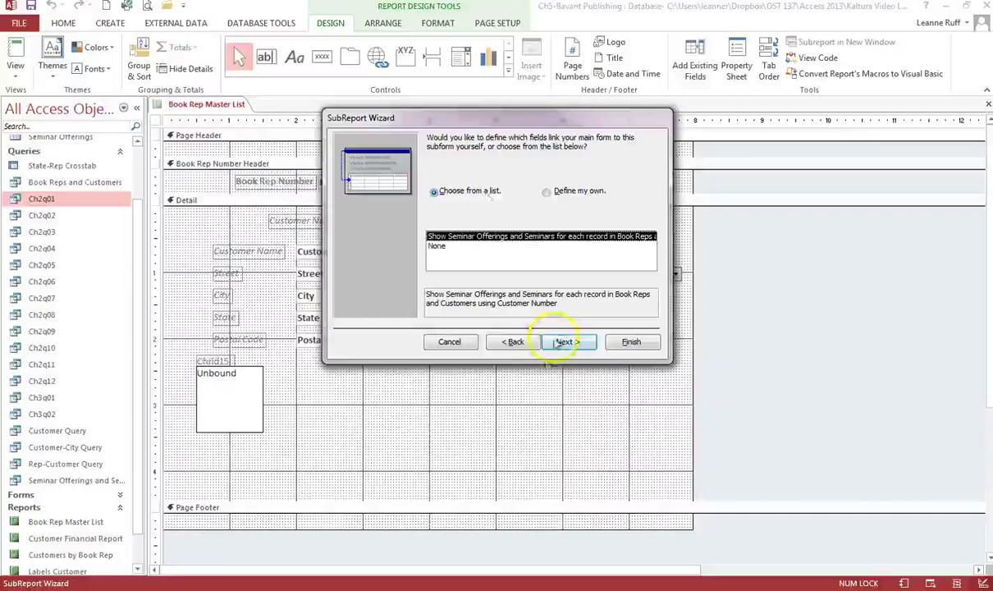
click(566, 343)
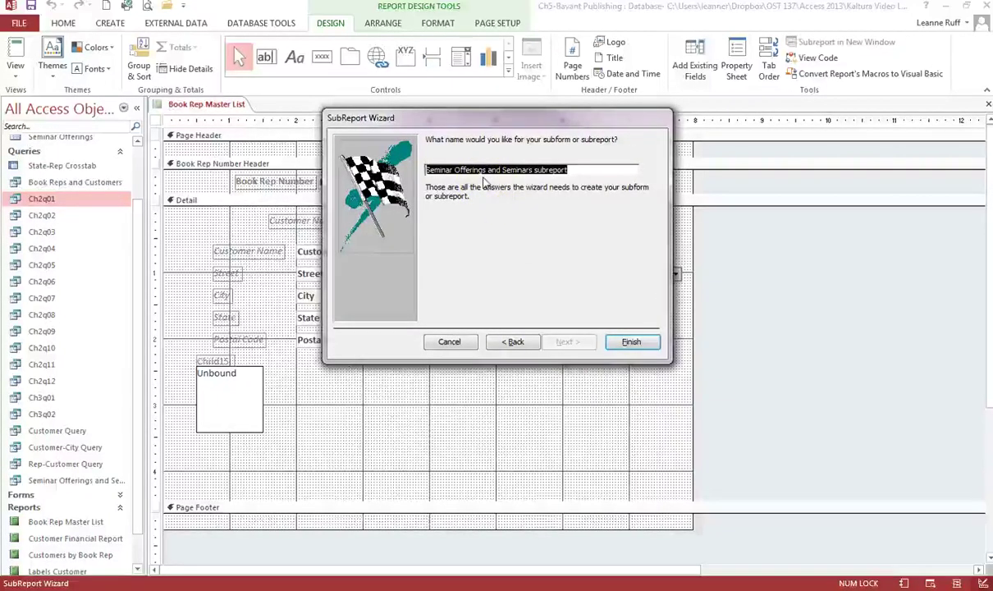
Name the subreport Seminar Offerings by Customer and finish creating it.
click(573, 170)
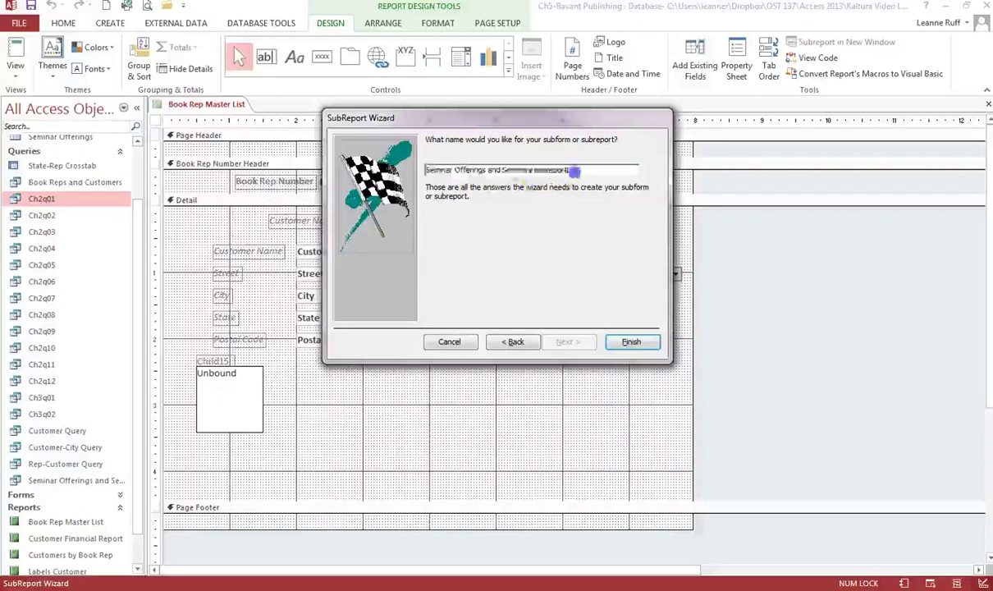
drag(574, 170, 492, 170)
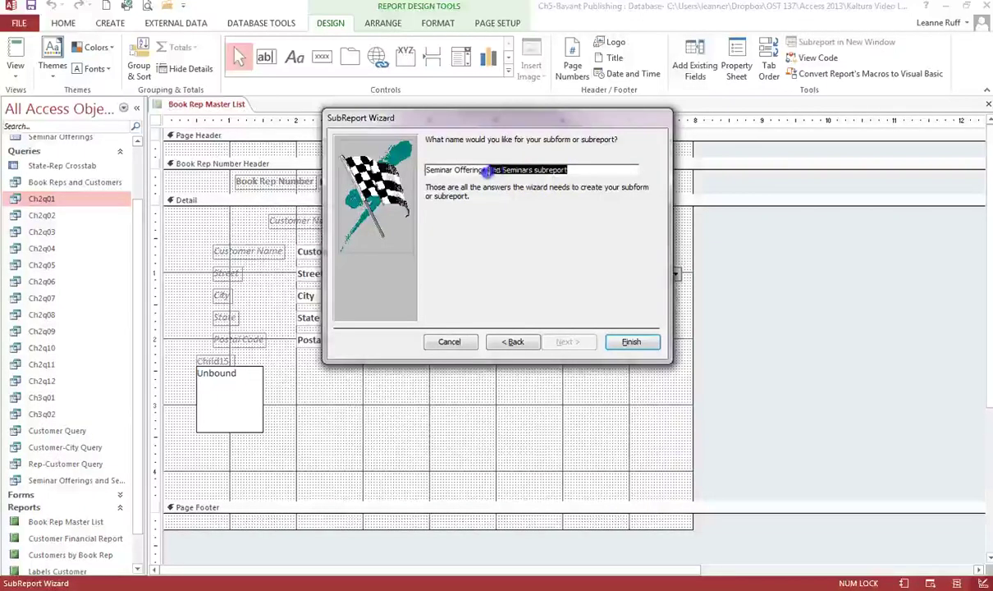
drag(488, 170, 486, 169)
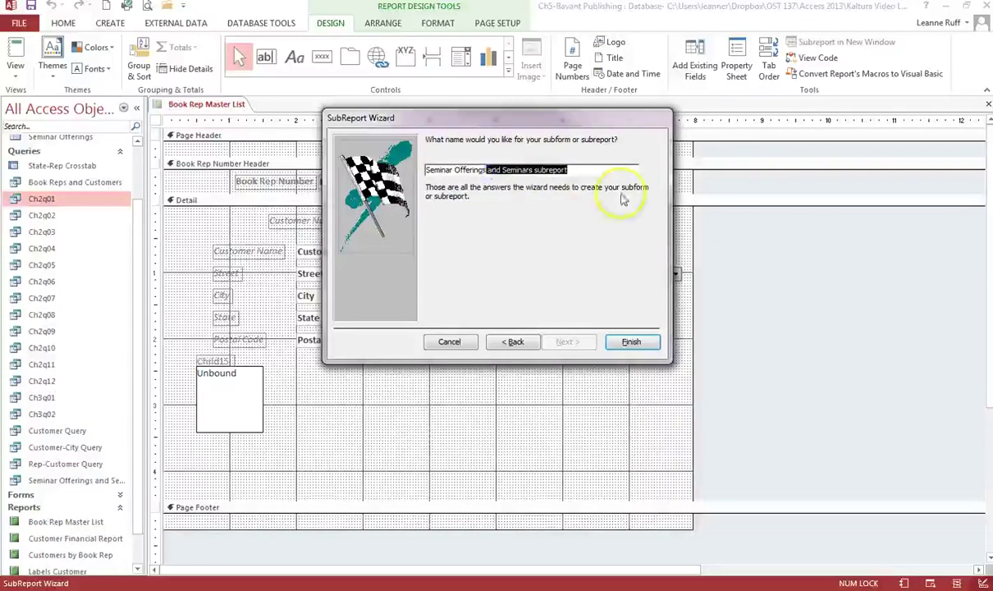
key(Delete)
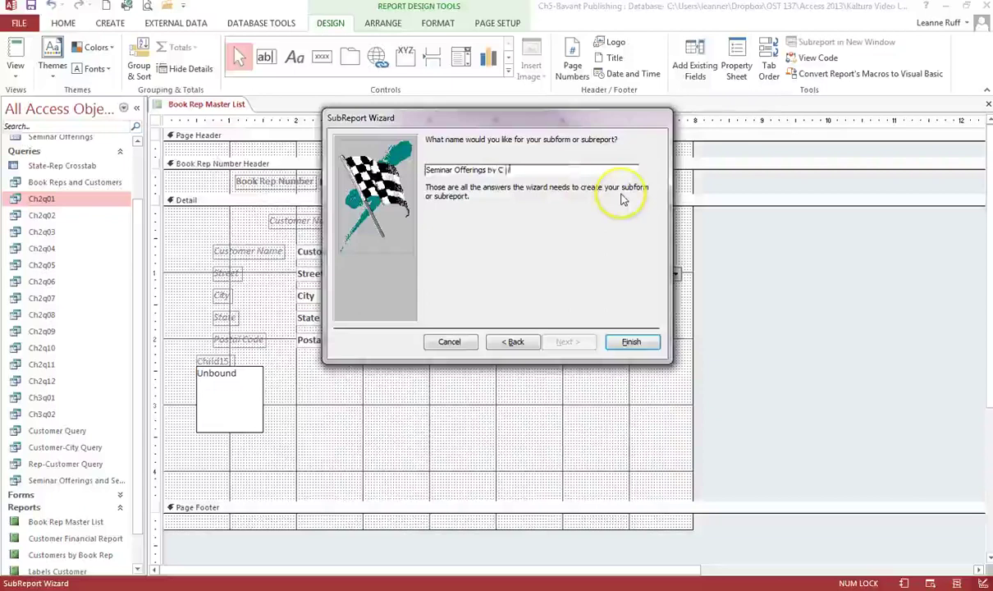
text(by Customer)
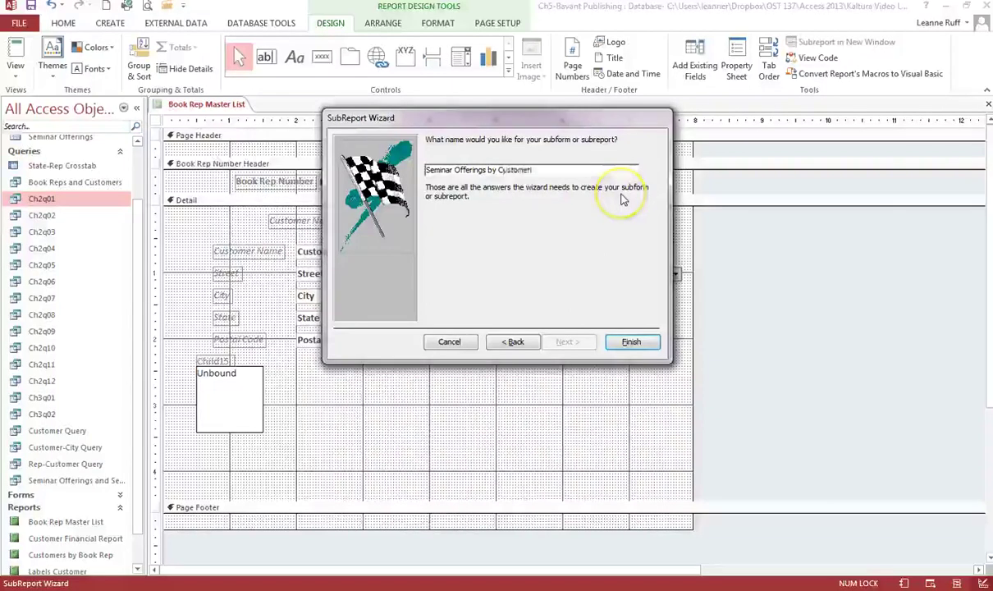
click(631, 339)
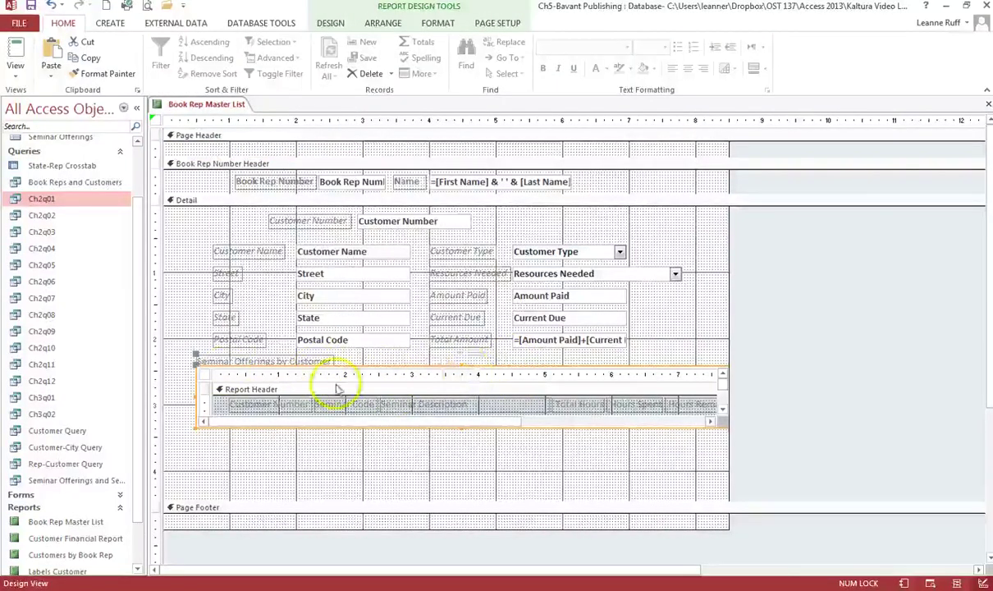
Nudge the subreport about 0.2" to the left in the Detail section and close the Book Rep Master List report.
key(Left)
key(Left)
key(Left)
key(Left)
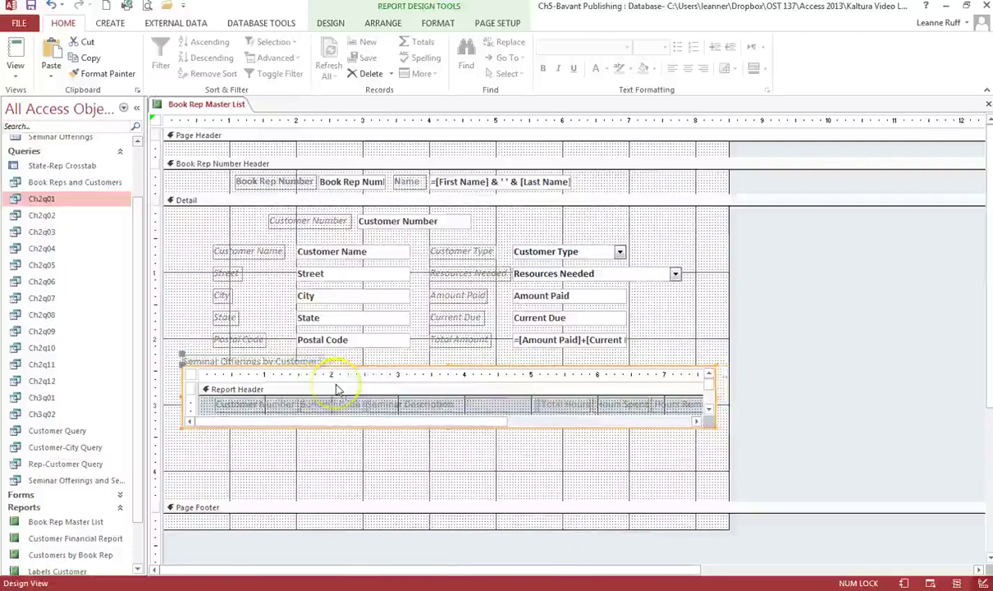
click(336, 389)
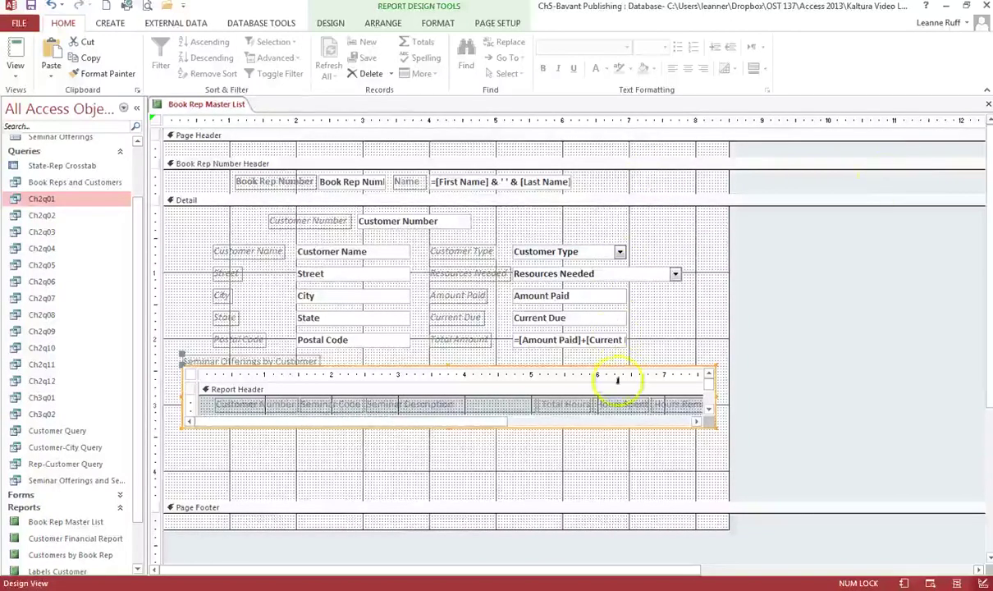
click(987, 105)
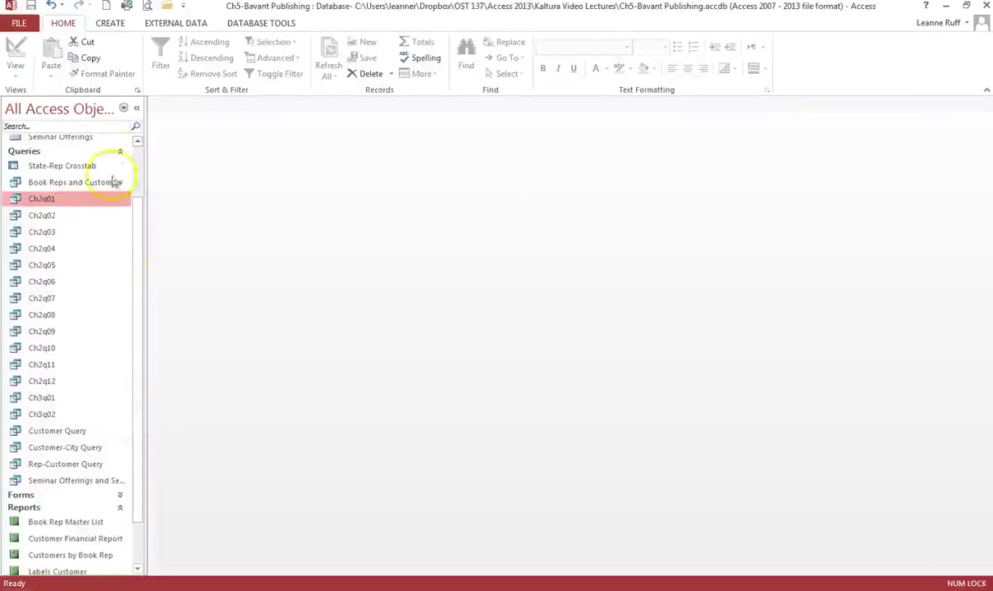
Widen the object list to show full report names and permanently delete the Seminar Offerings by Customers report.
click(120, 151)
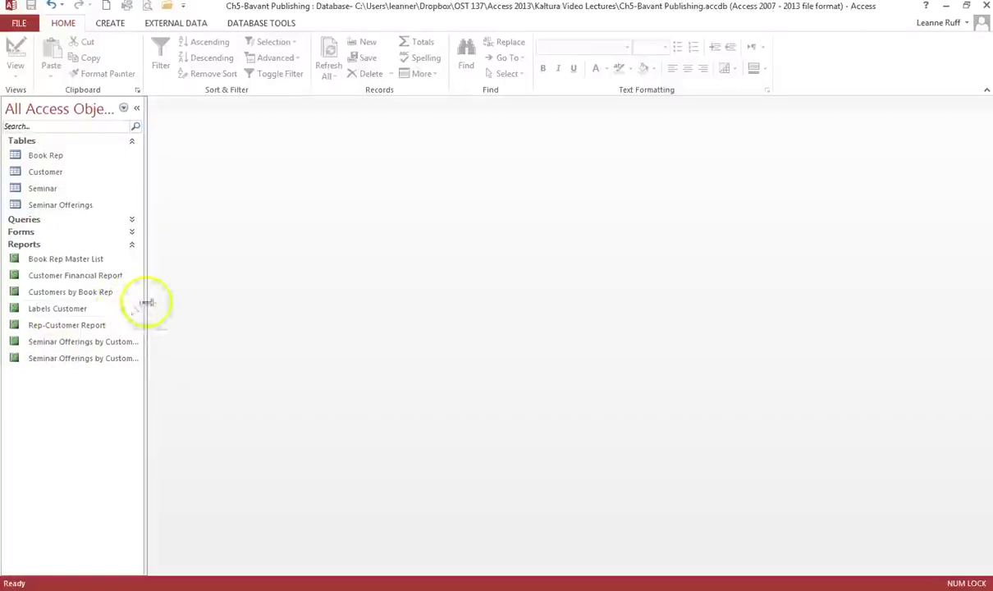
drag(146, 303, 176, 306)
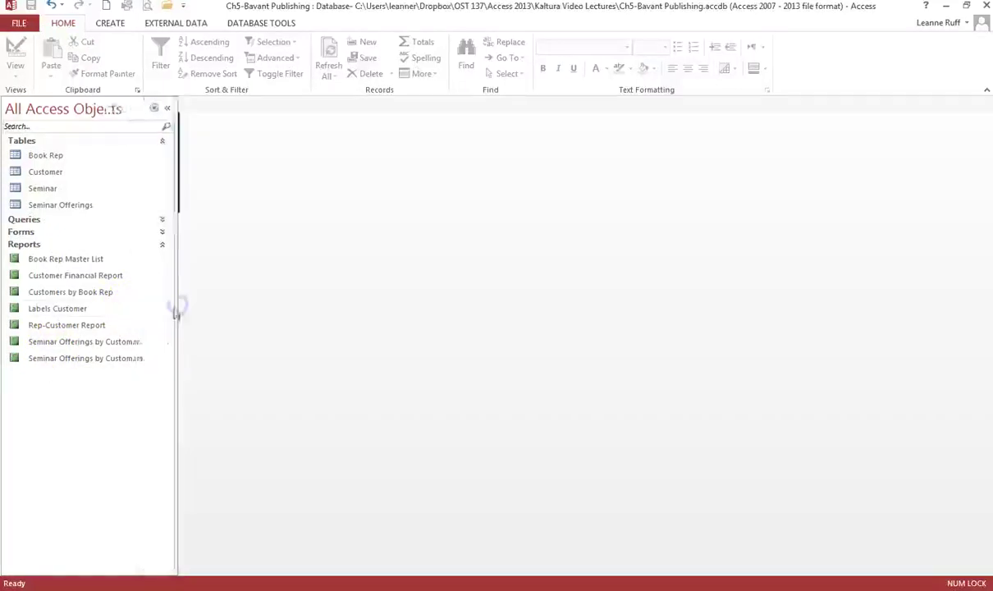
right_click(41, 362)
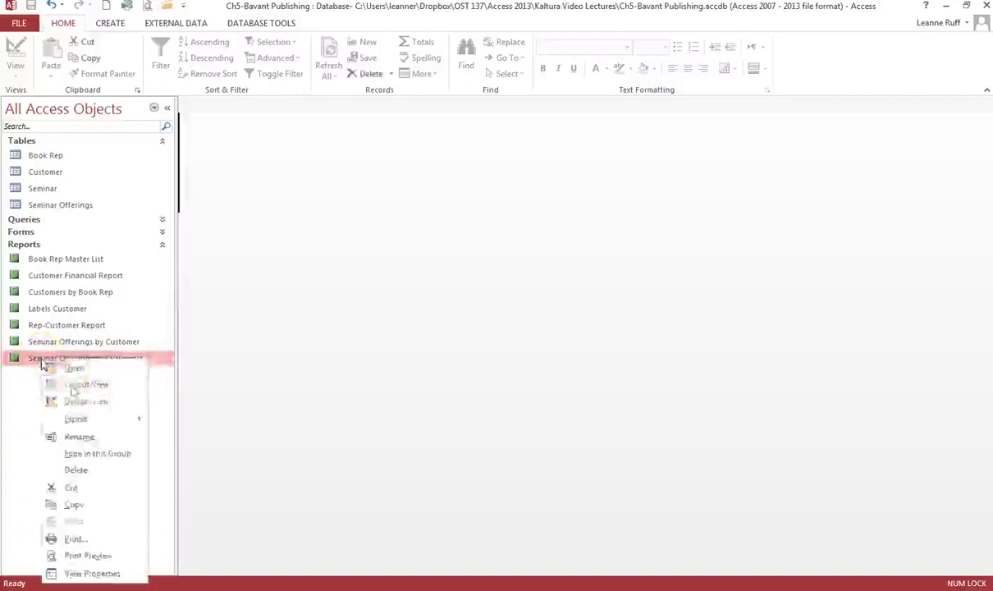
click(83, 470)
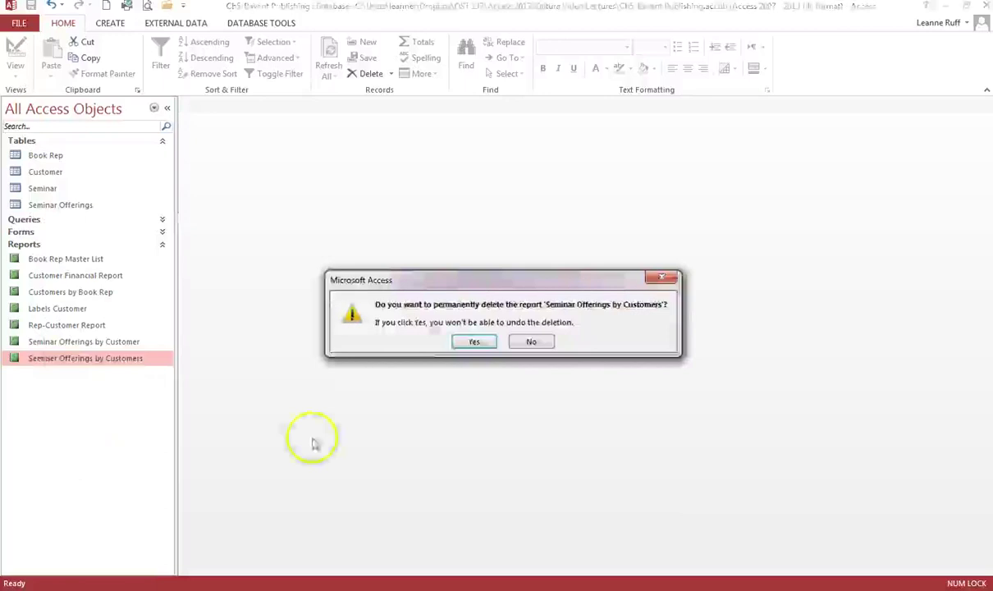
click(475, 342)
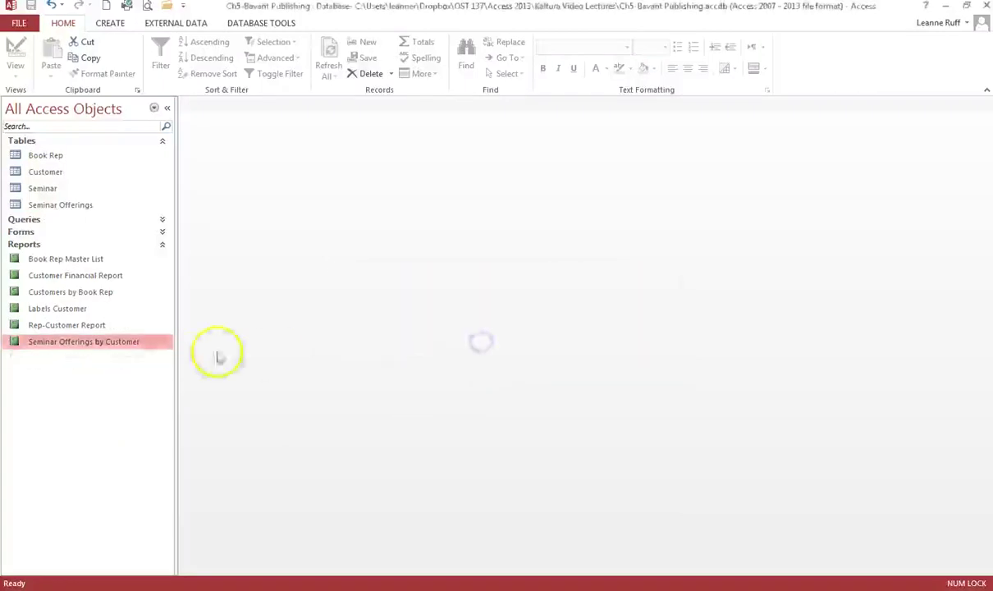
Open the Seminar Offerings by Customer report in Design View.
right_click(99, 345)
click(149, 387)
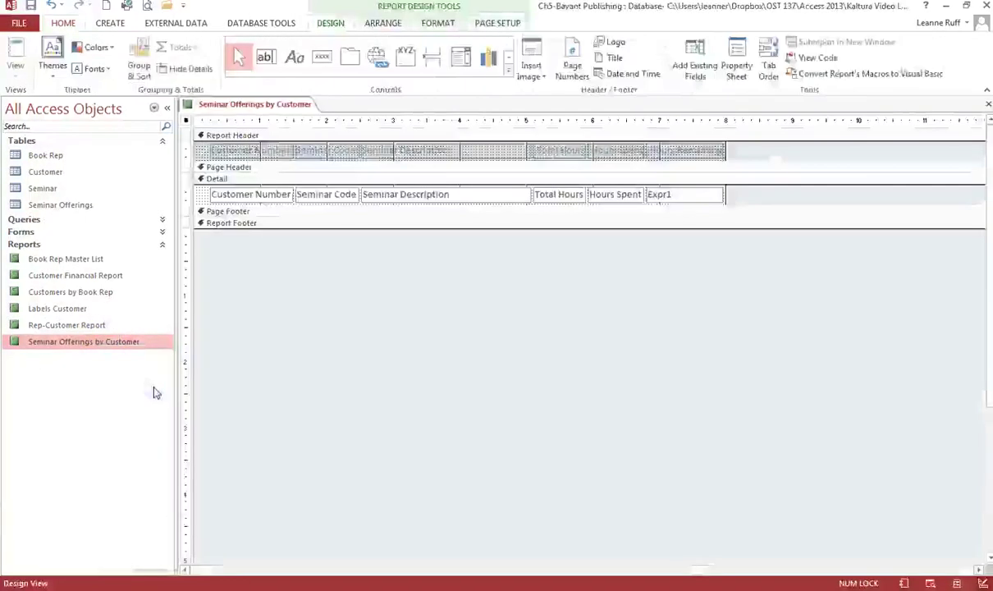
click(174, 365)
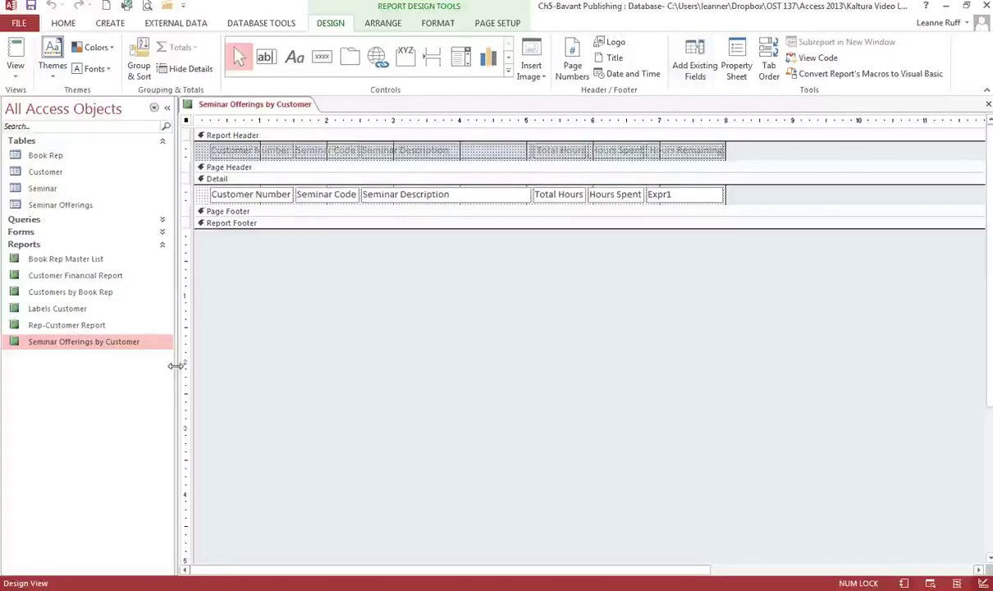
Delete the Customer Number label from the Report Header and its matching field from the Detail section.
click(275, 155)
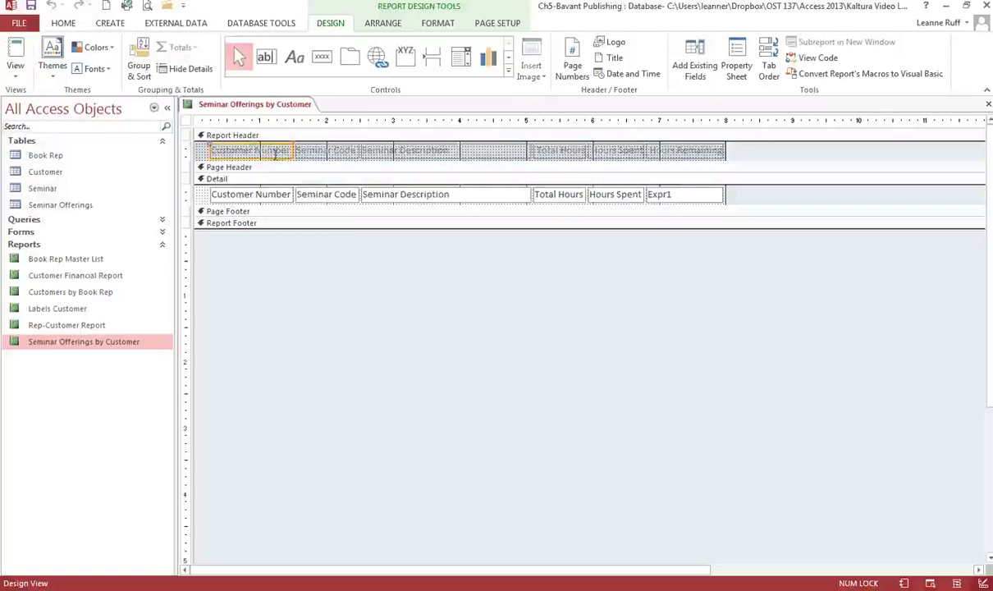
shift+click(261, 194)
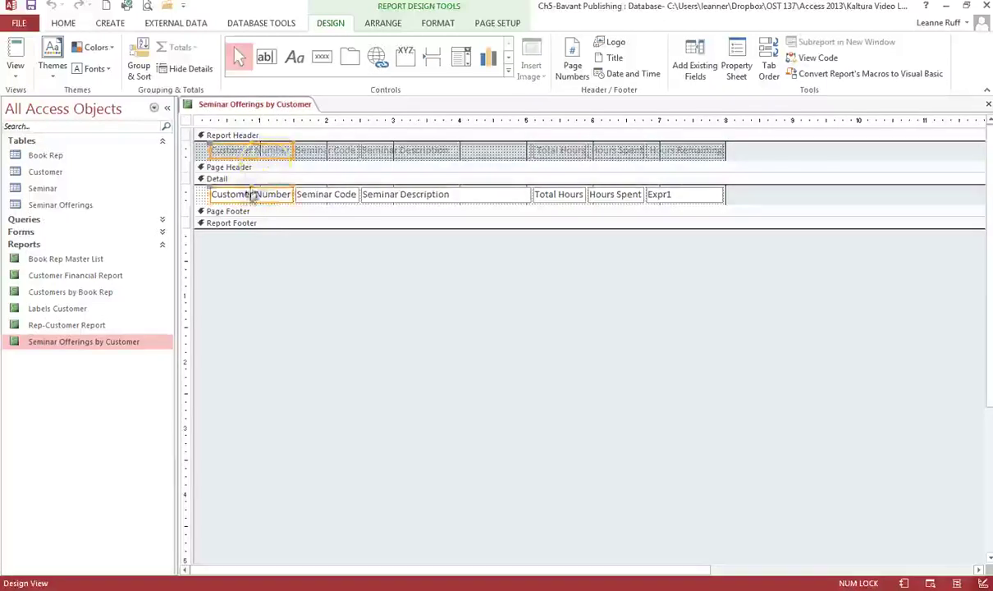
key(Delete)
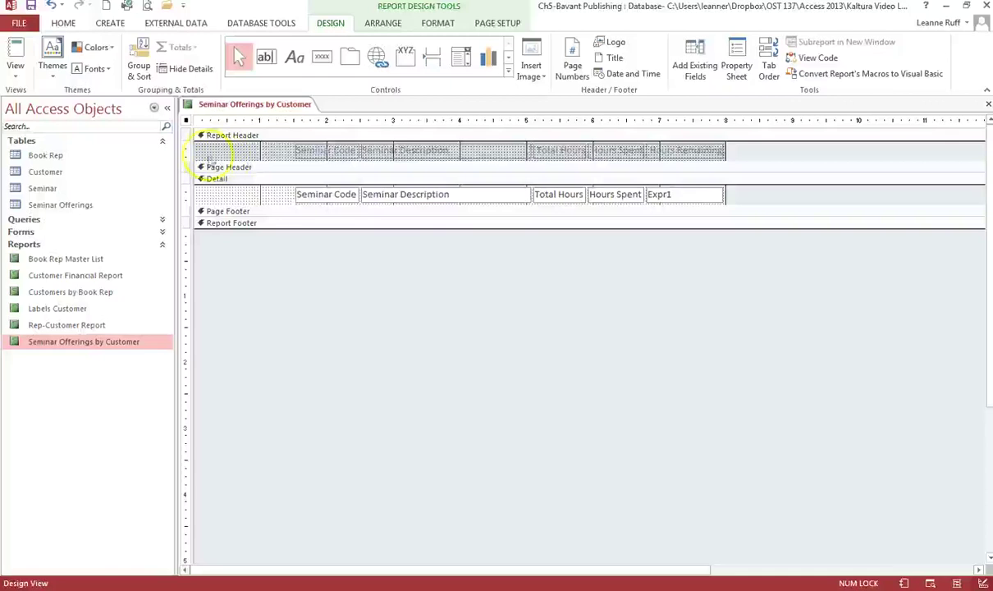
Move all remaining Report Header and Detail controls together to the left edge of the report.
click(187, 150)
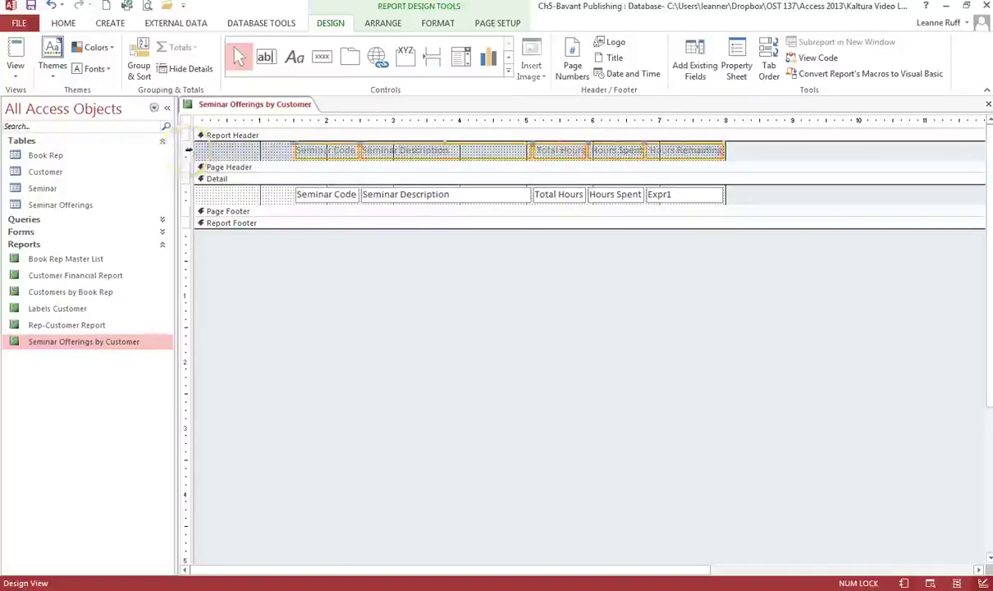
shift+click(185, 195)
key(Left)
key(Left)
key(Left)
key(Left)
key(Left)
key(Left)
key(Left)
key(Left)
key(Left)
key(Left)
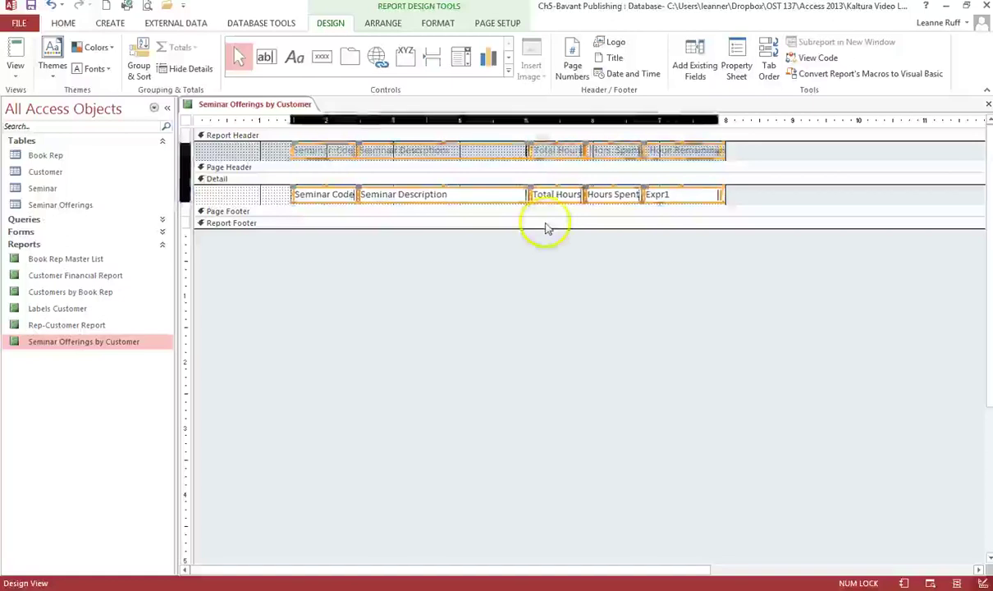
key(Left)
key(Left)
key(Left)
key(Left)
key(Left)
key(Left)
key(Left)
key(Left)
key(Left)
key(Left)
key(Left)
key(Left)
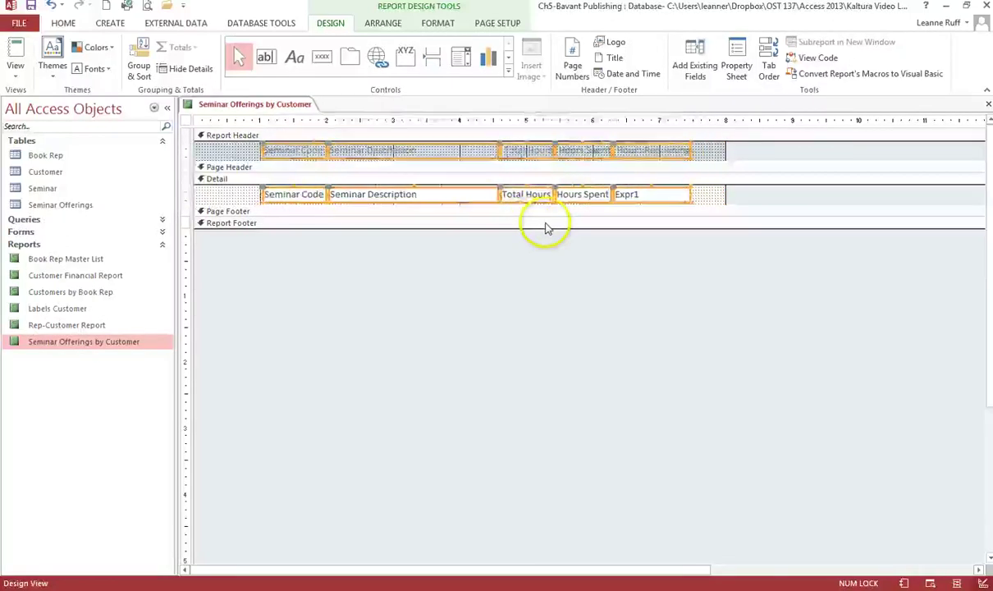
key(Left)
key(Left)
key(Left)
key(Left)
key(Left)
key(Left)
key(Left)
key(Left)
key(Left)
key(Left)
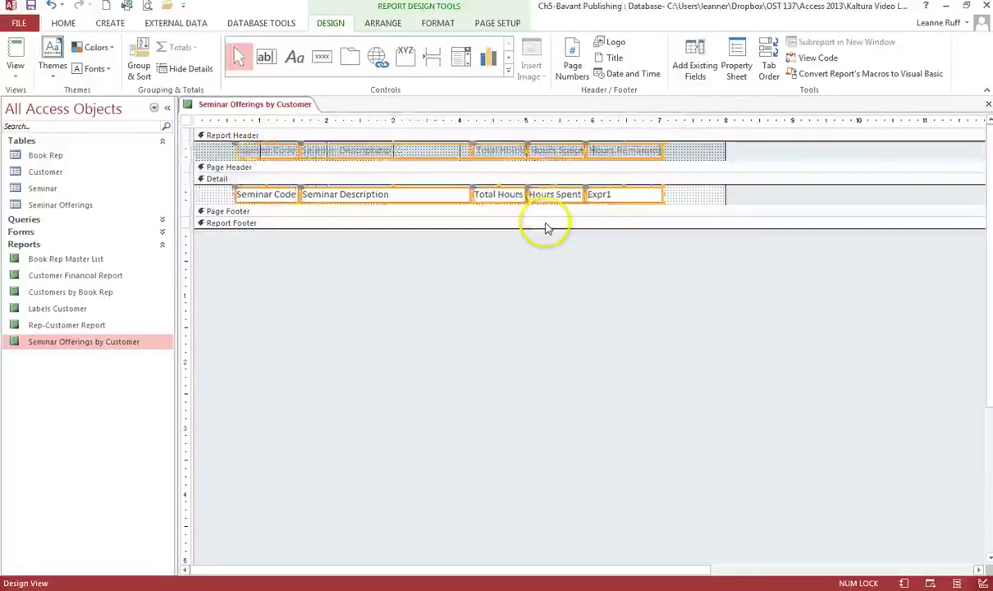
key(Left)
key(Left)
key(Left)
key(Left)
key(Left)
key(Left)
key(Left)
key(Left)
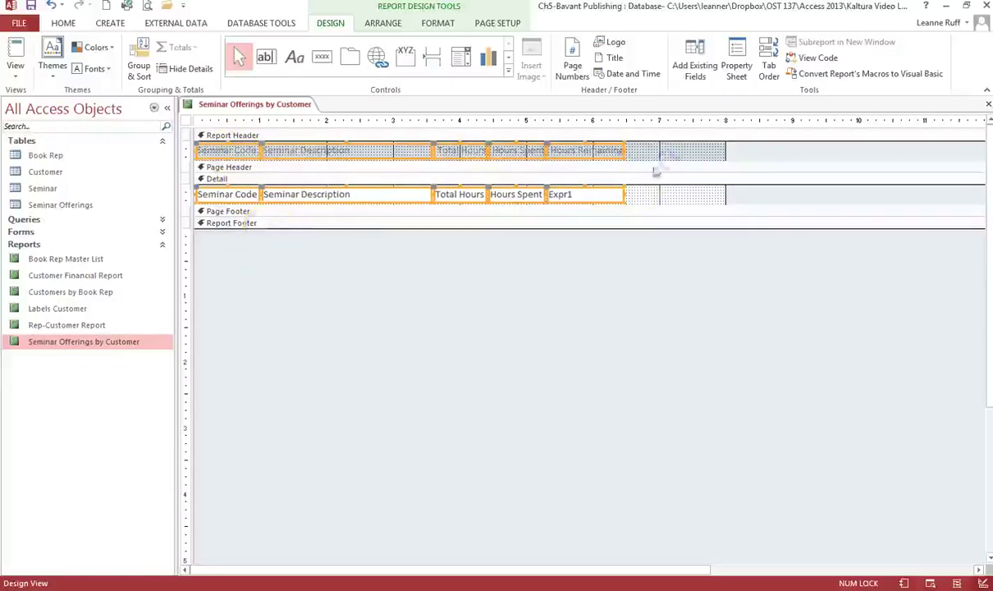
click(632, 192)
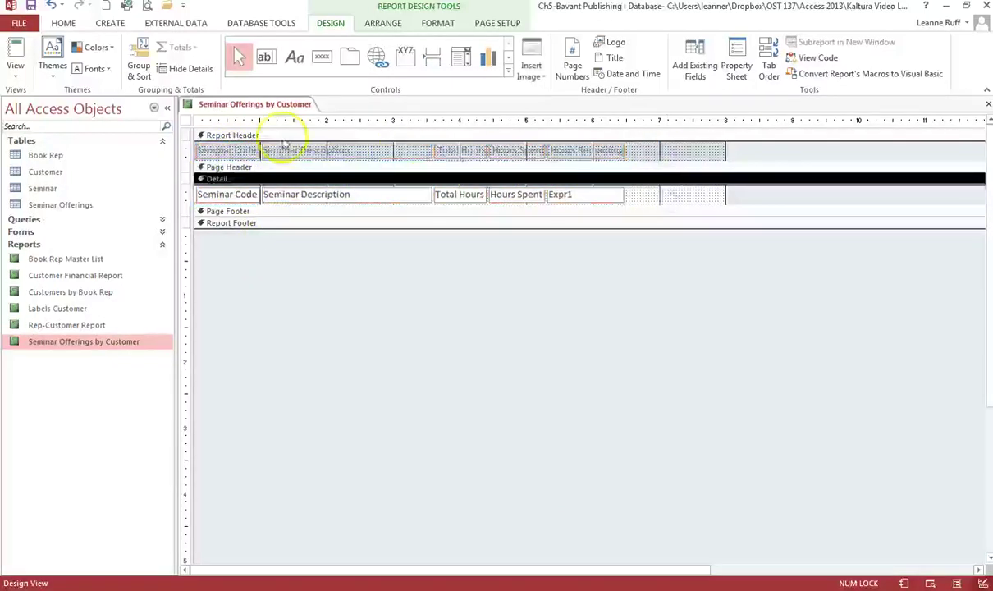
Break the Seminar Code and Seminar Description labels in the Report Header onto two lines, one word per line.
click(233, 150)
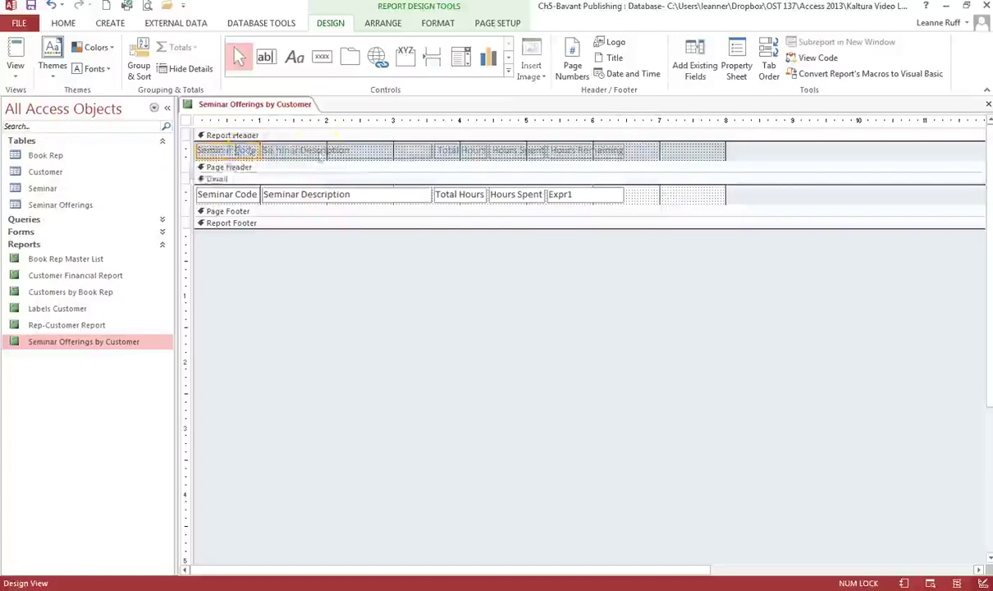
click(355, 152)
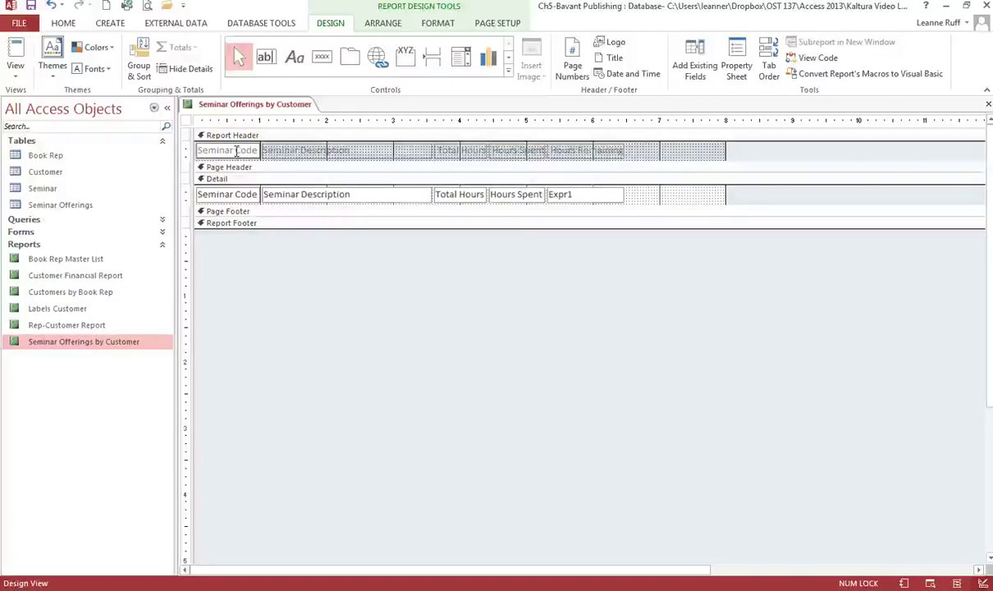
click(237, 151)
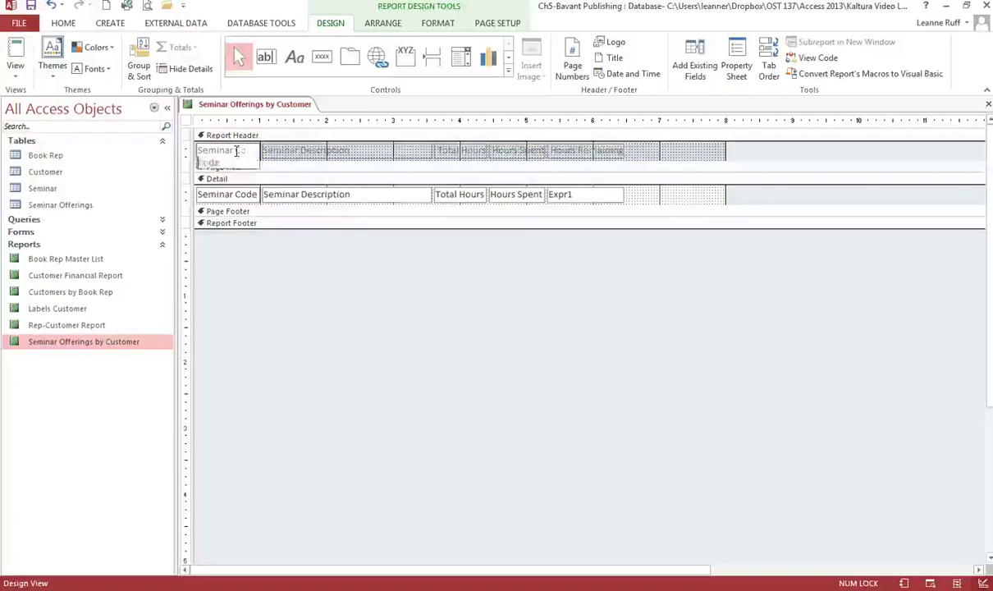
click(297, 158)
click(391, 169)
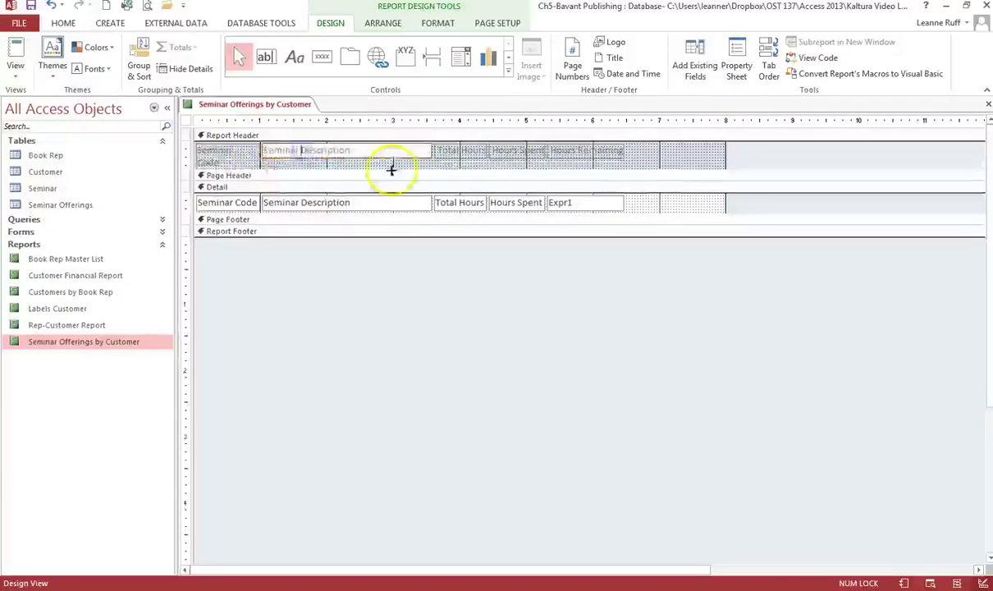
click(392, 169)
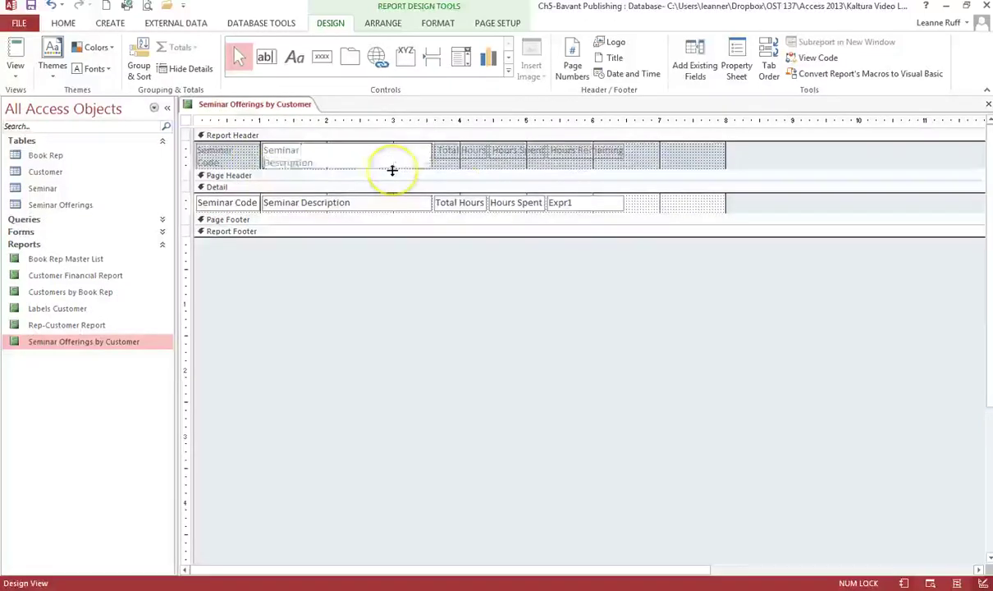
Break the Total Hours, Hours Spent and Hours Remaining labels in the Report Header onto two lines each.
click(461, 151)
click(462, 150)
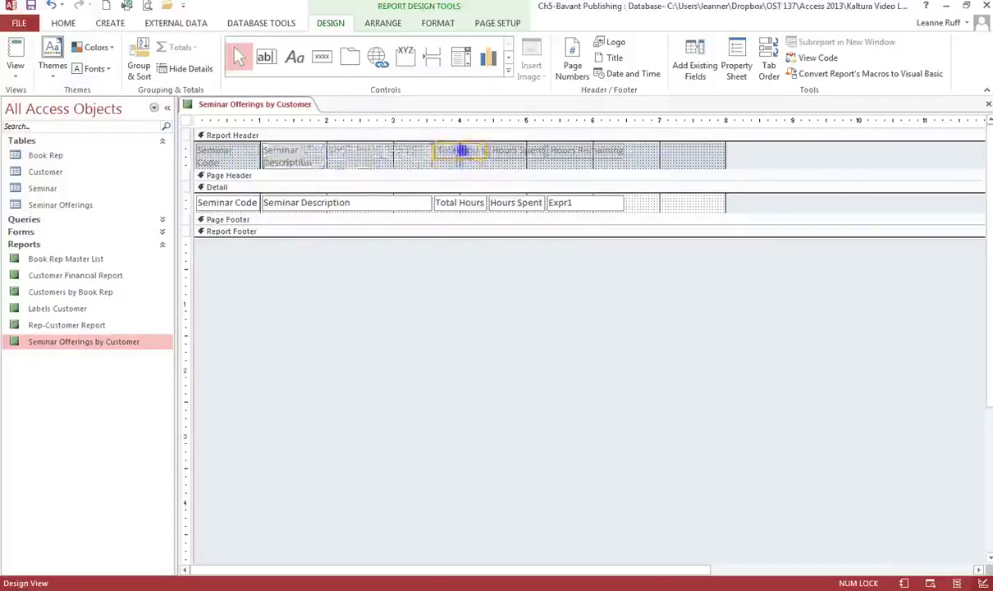
key(ctrl+Return)
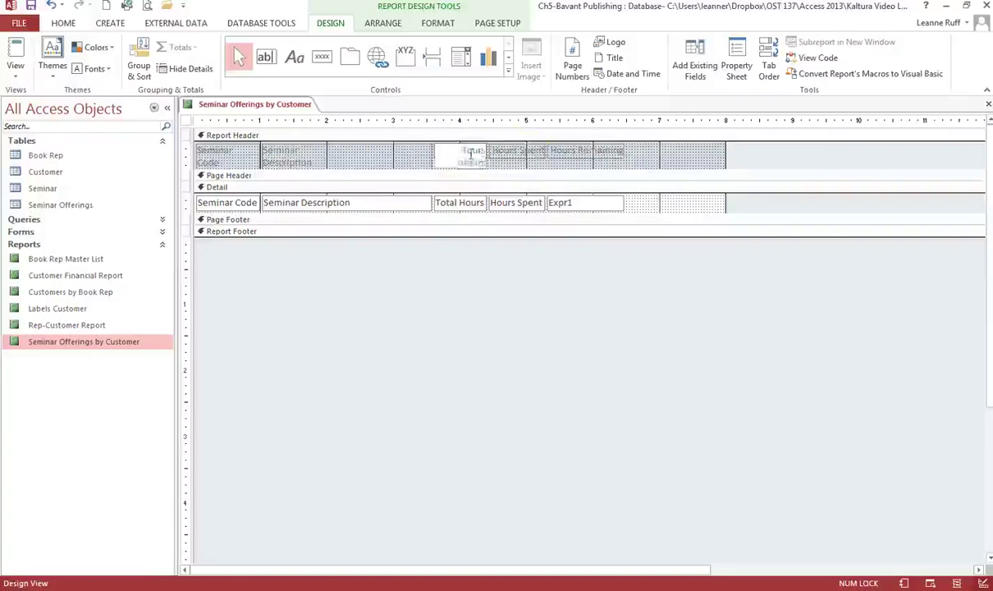
click(516, 150)
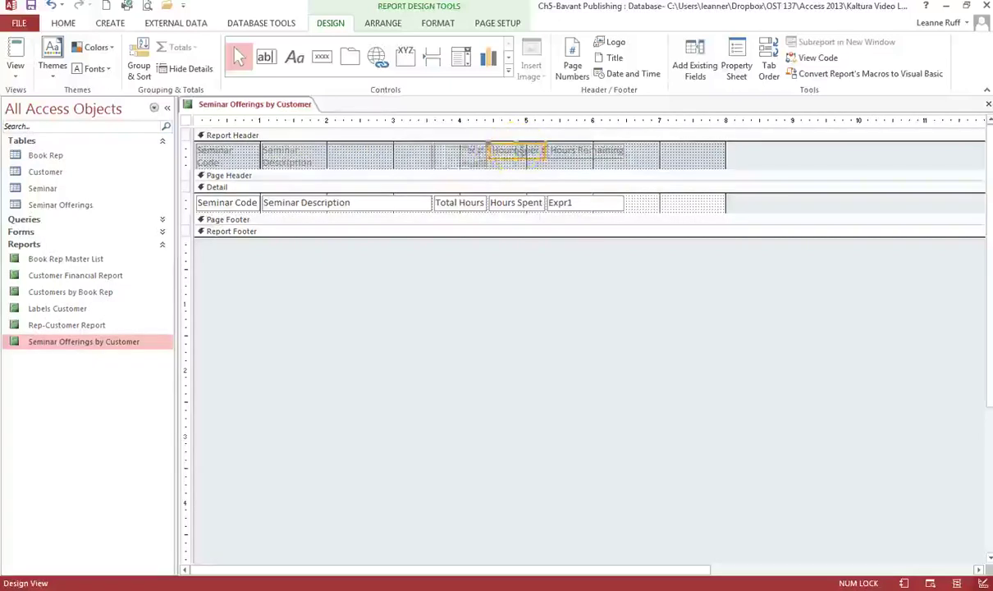
click(531, 152)
key(ctrl+Return)
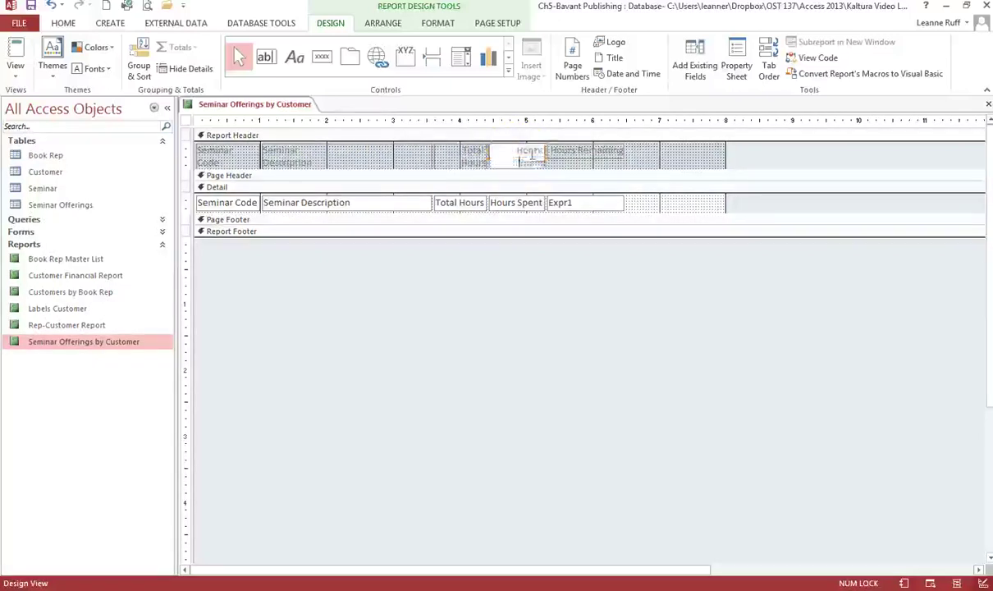
click(577, 151)
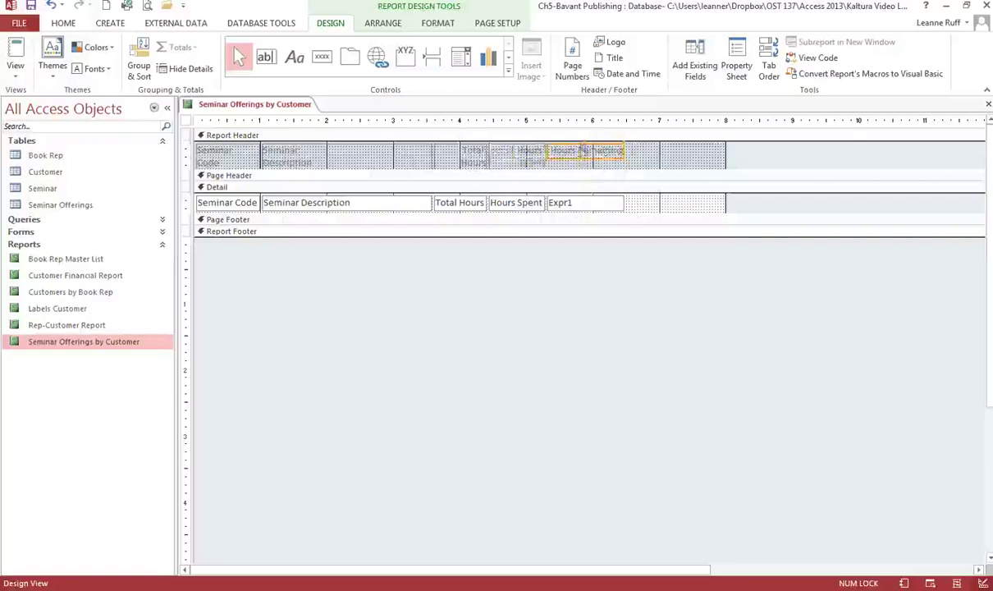
click(572, 151)
key(ctrl+Return)
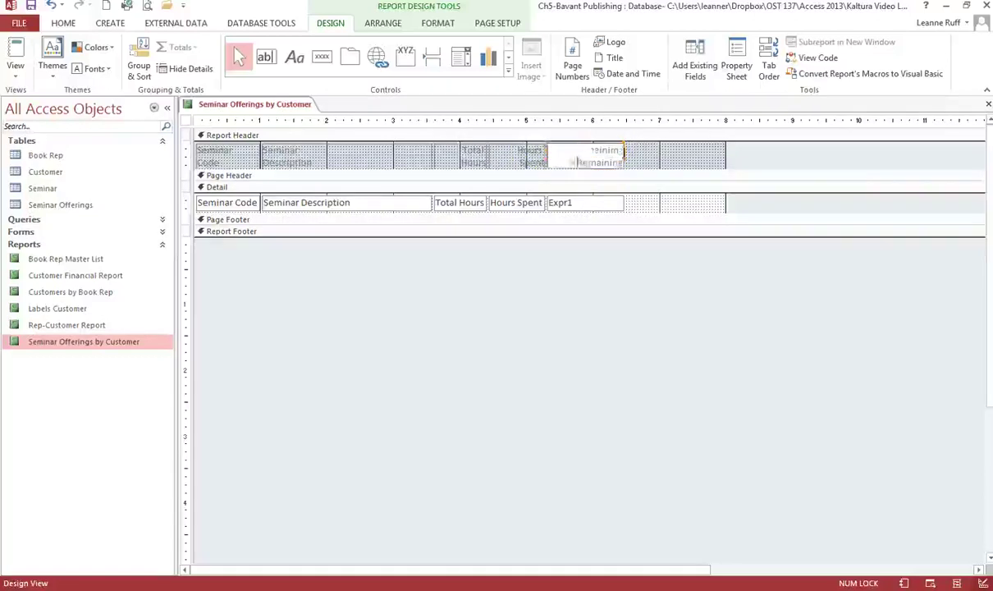
Extend the Report Header section slightly below its two-line labels and preview the result in Report View.
click(654, 195)
click(649, 150)
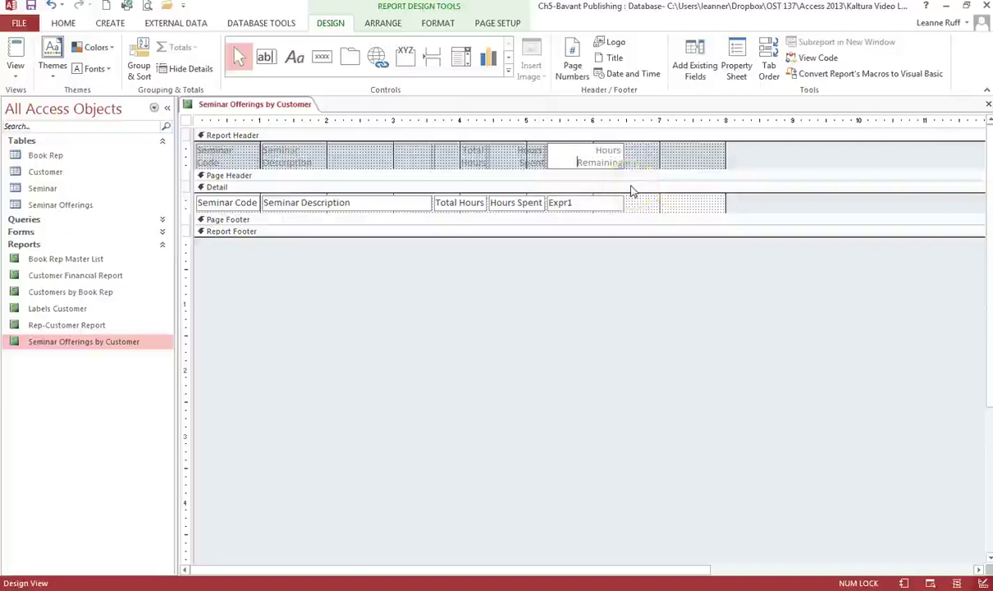
mouse_move(636, 187)
mouse_down()
mouse_move(638, 202)
mouse_move(530, 182)
mouse_move(627, 159)
mouse_move(484, 166)
mouse_move(532, 180)
mouse_up()
click(530, 170)
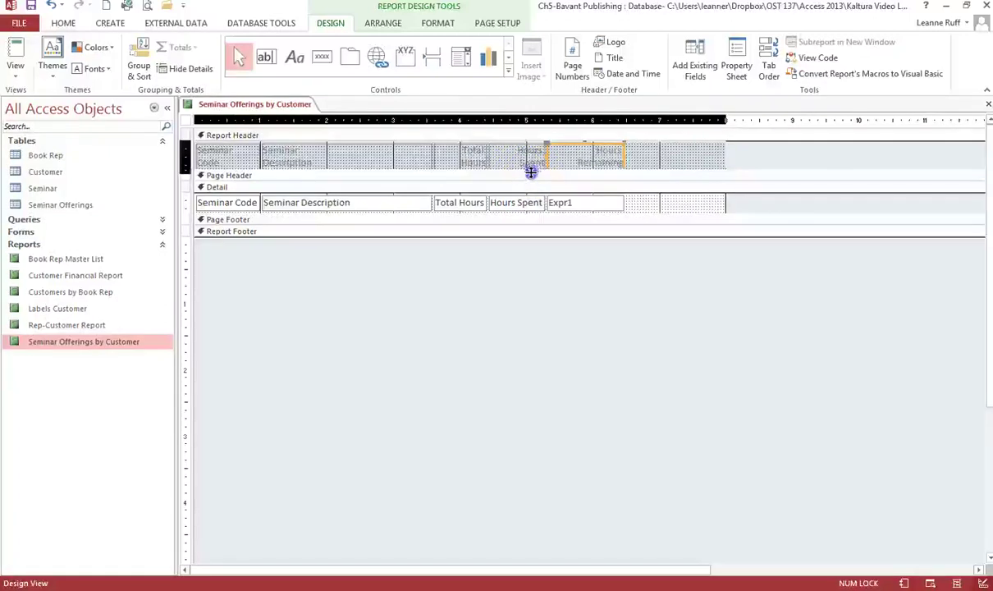
drag(530, 171, 477, 184)
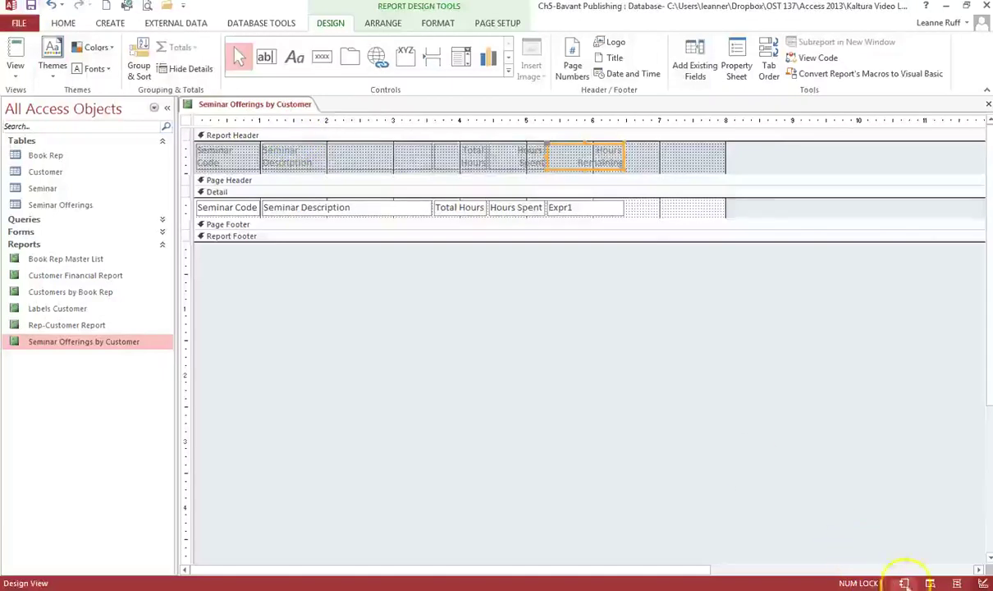
click(903, 583)
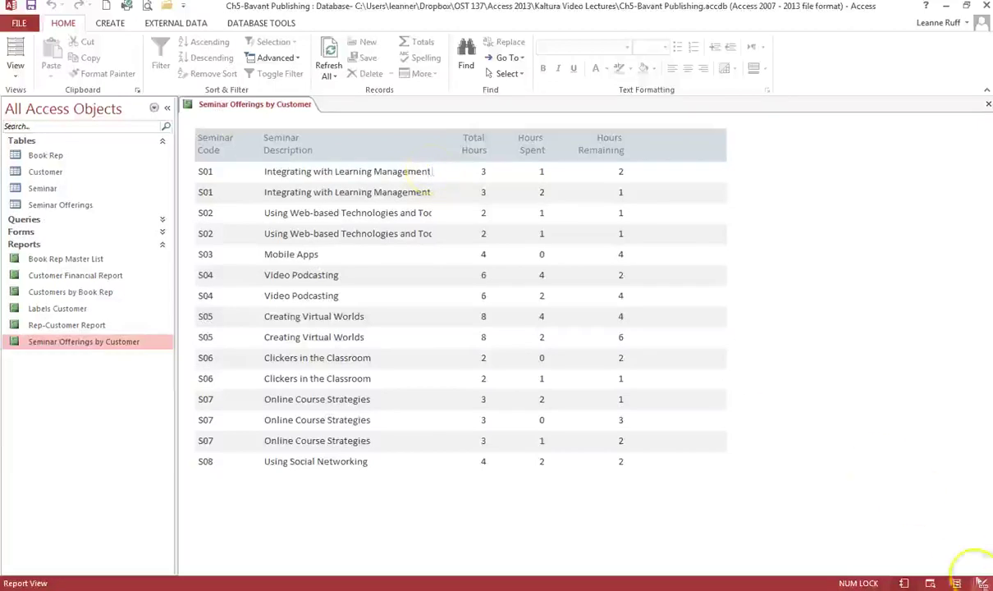
In Design View, set the Can Grow property of the Detail section's Seminar Description text box to Yes.
click(982, 584)
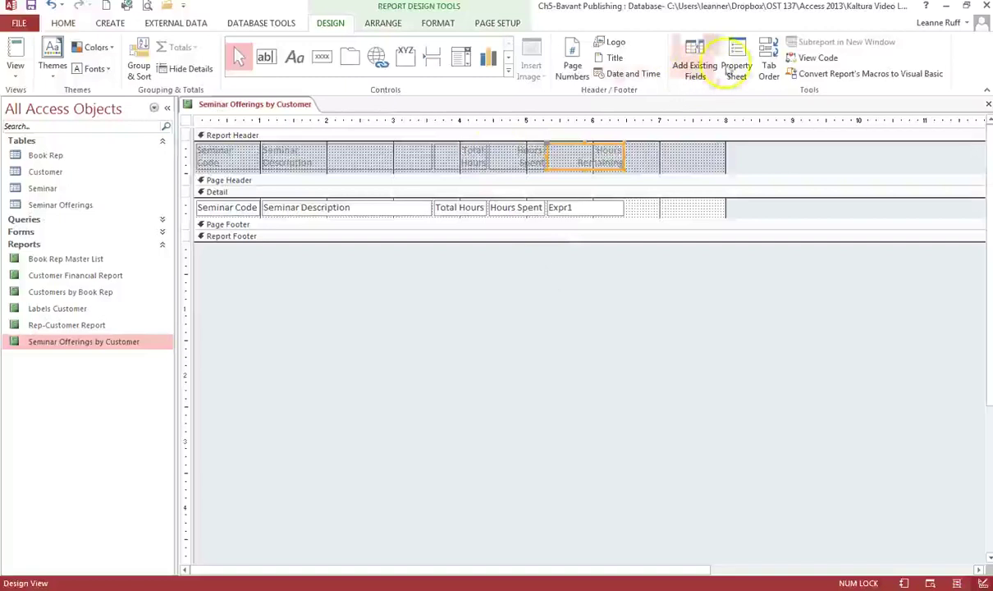
click(395, 206)
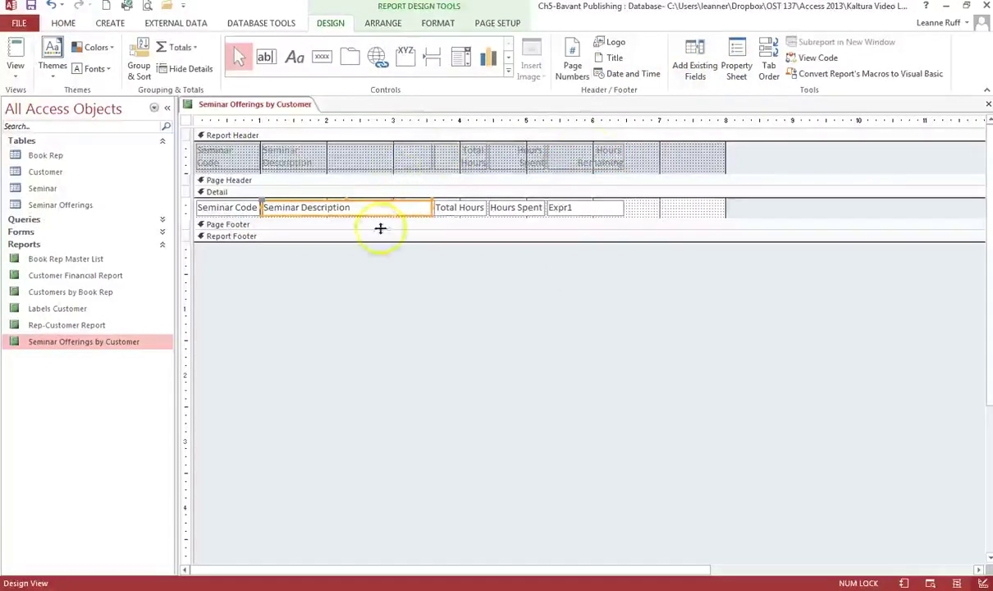
click(736, 51)
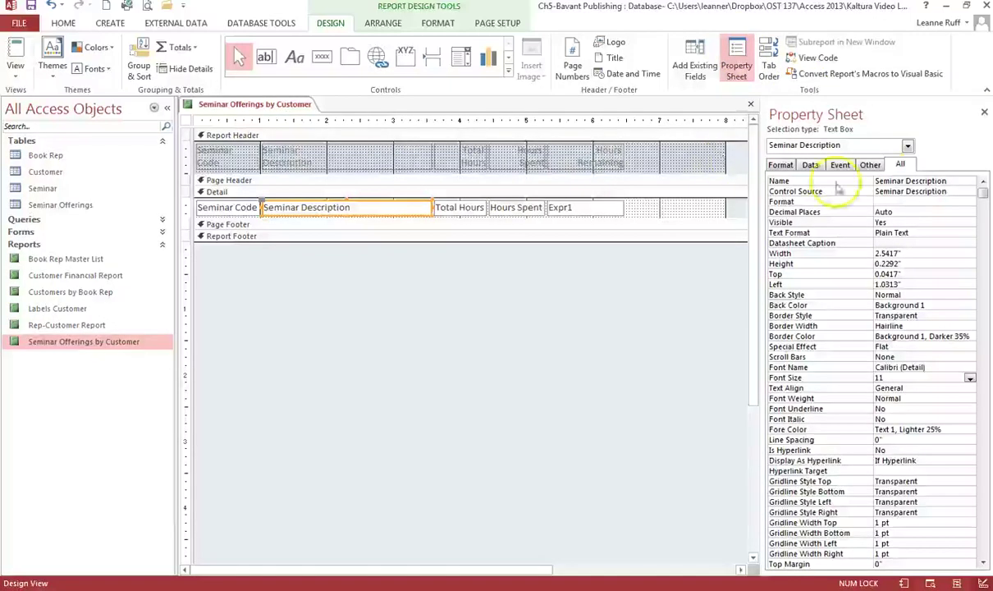
click(902, 165)
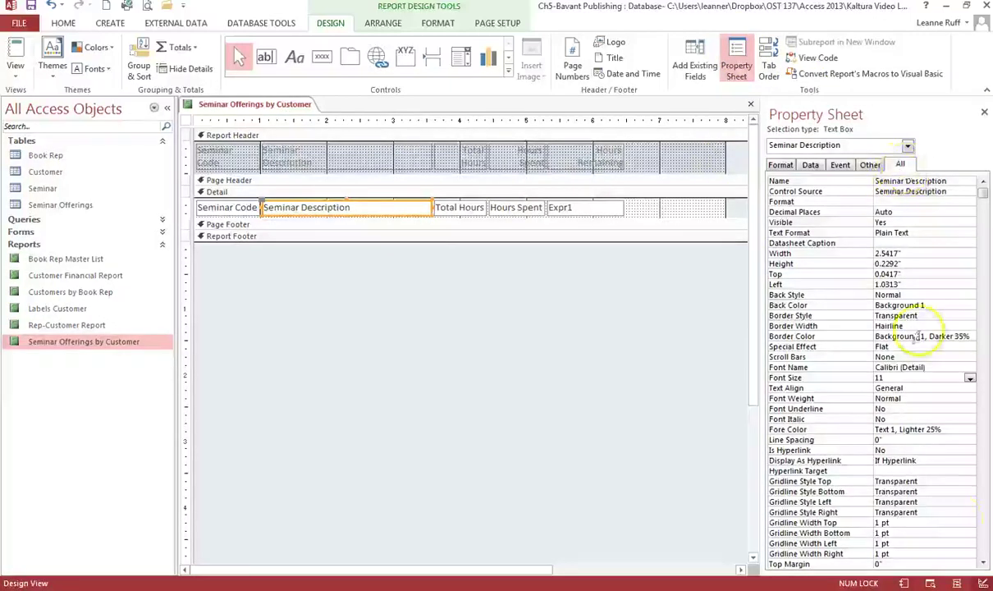
click(984, 563)
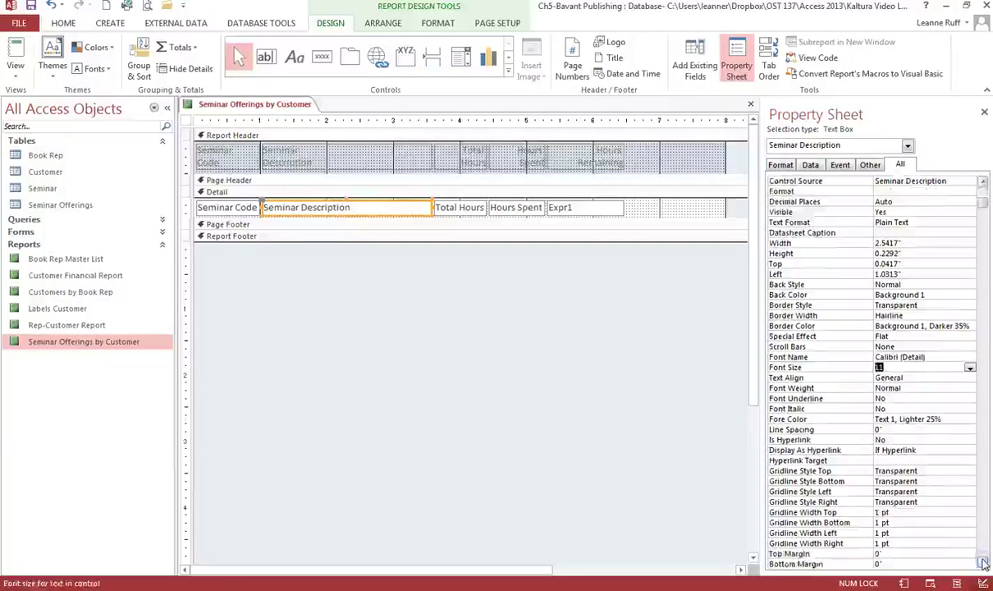
click(984, 563)
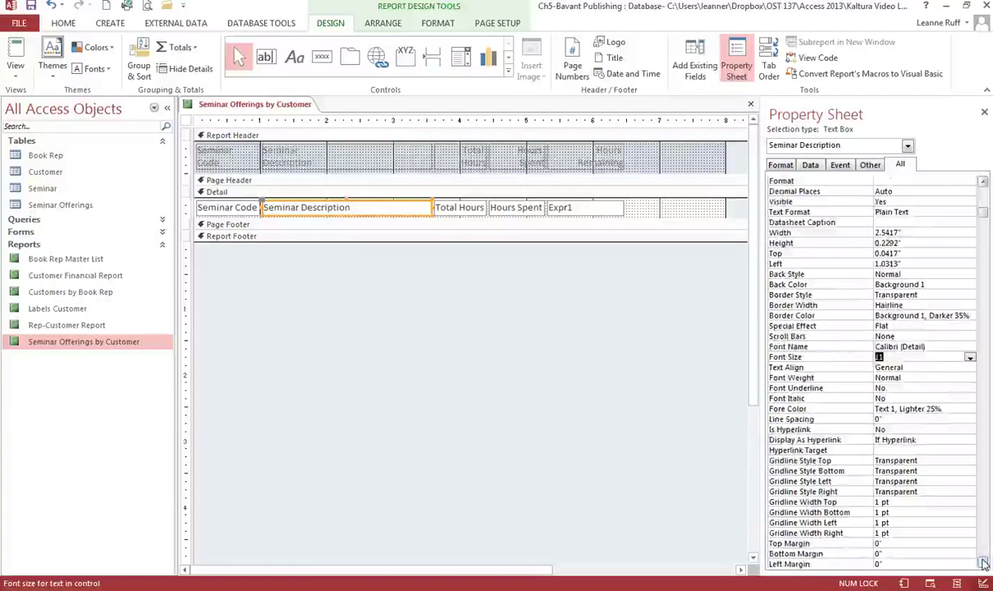
click(984, 563)
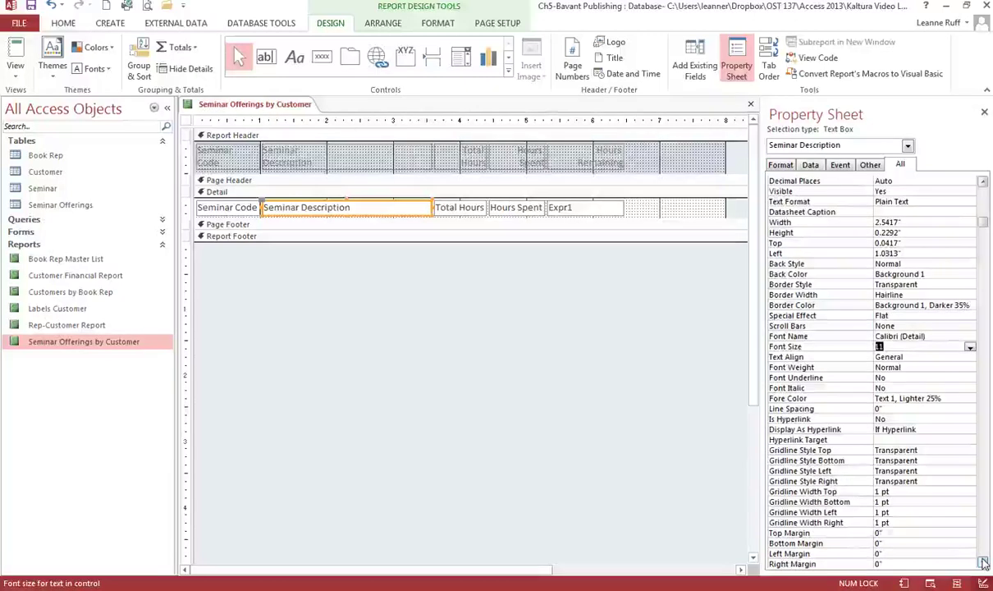
click(986, 545)
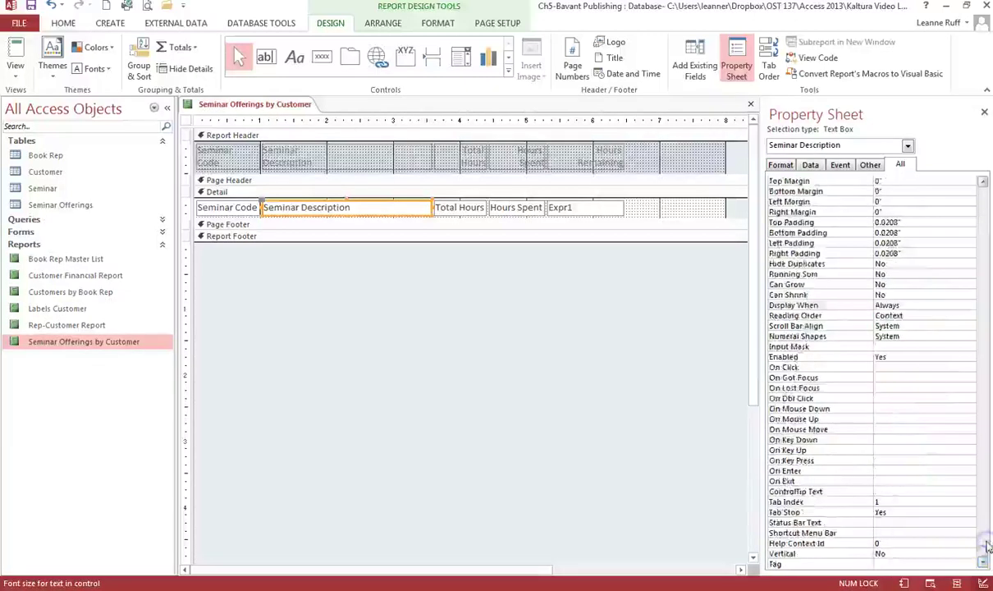
click(906, 283)
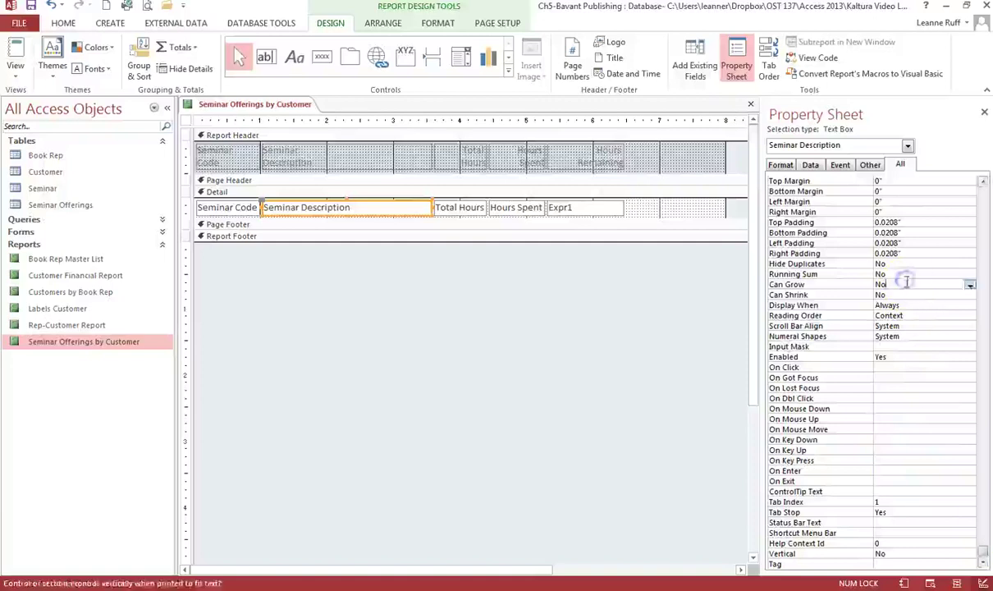
click(969, 285)
click(944, 294)
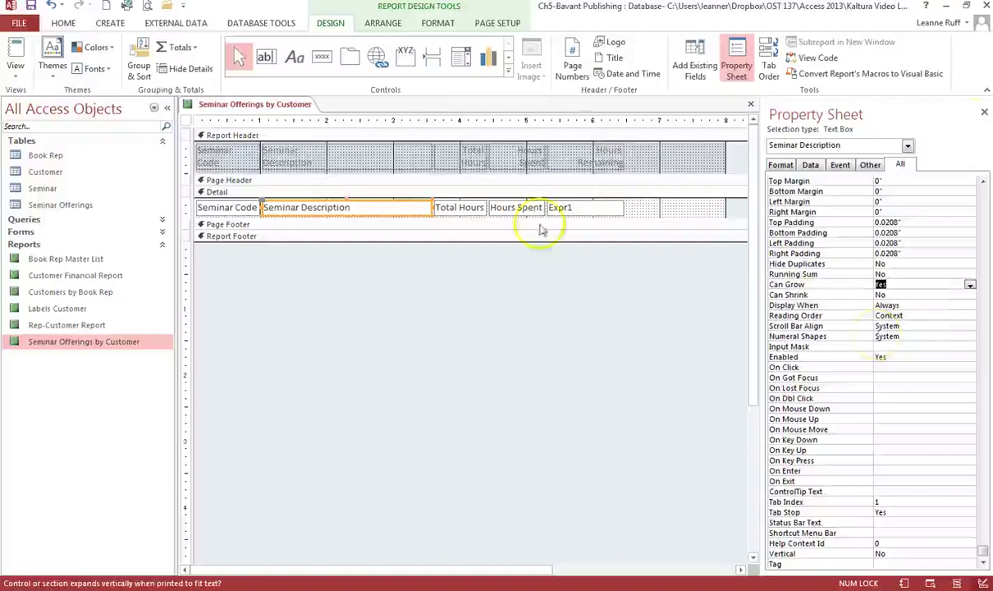
click(984, 112)
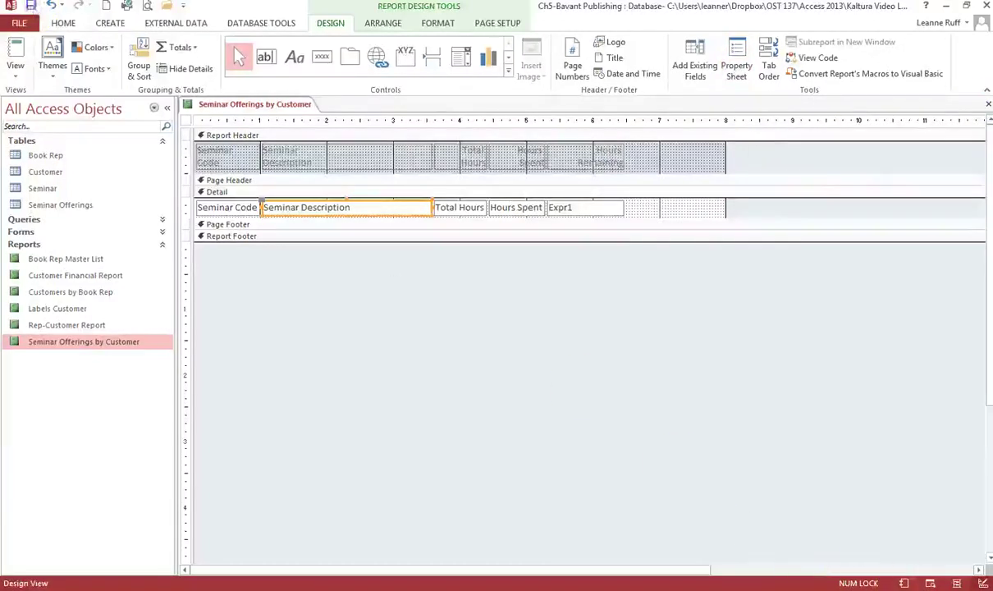
Check the wrapped descriptions in Report View, and reduce the report width to about 6.6 inches in Design View.
click(904, 583)
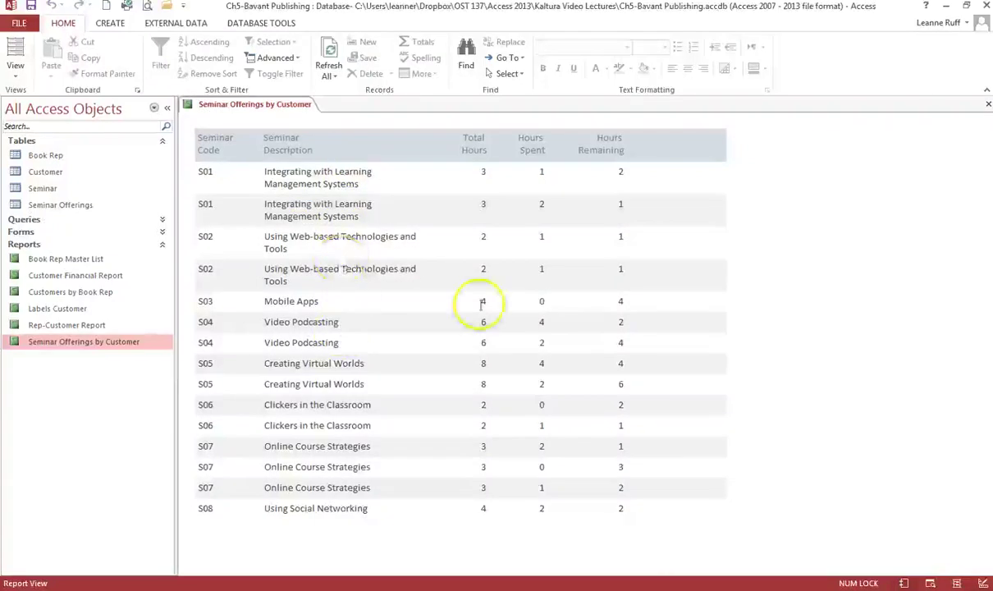
click(982, 582)
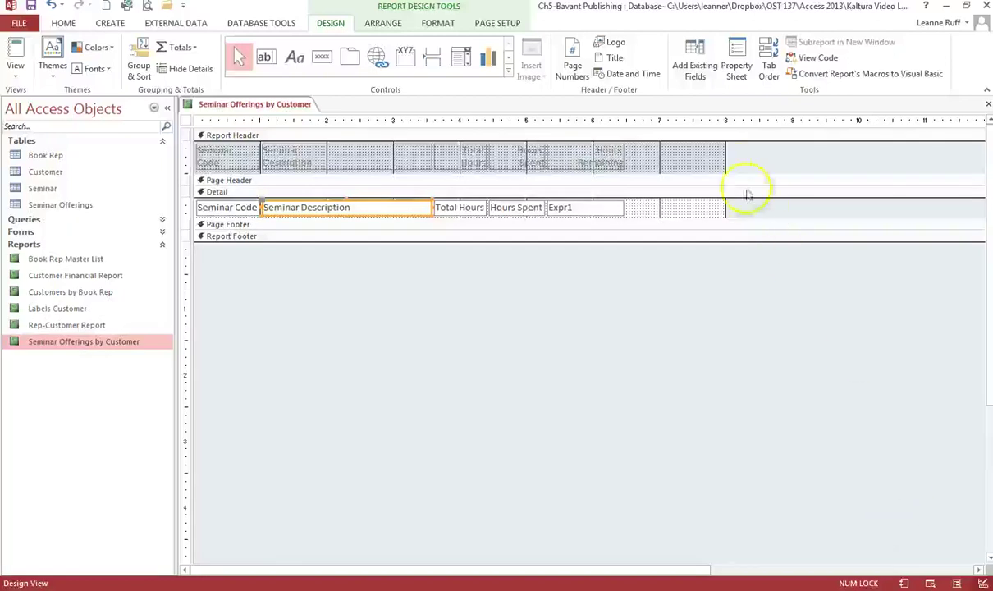
drag(725, 160, 631, 154)
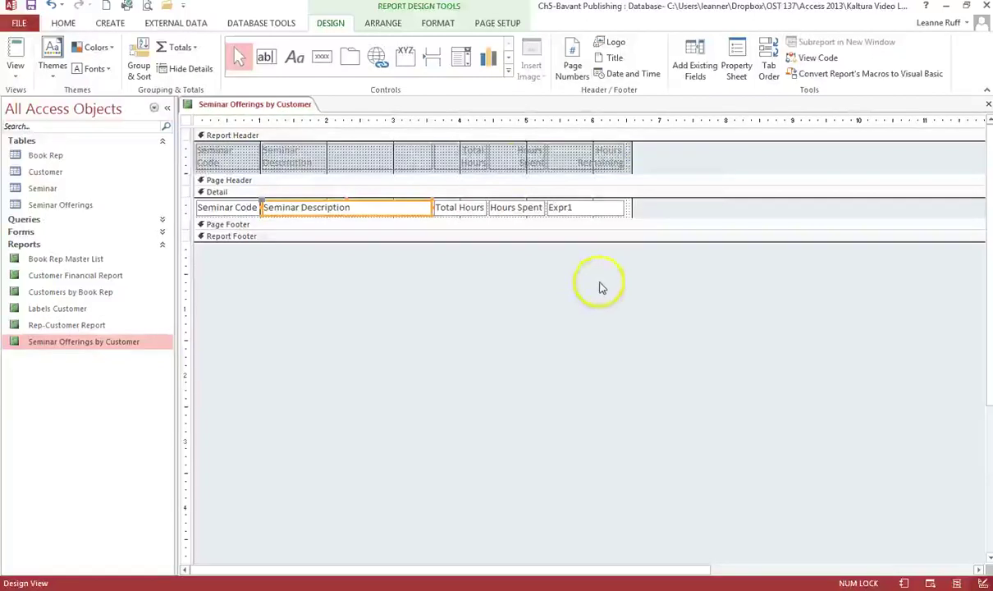
Examine which background color is assigned to the Report Header section.
click(461, 135)
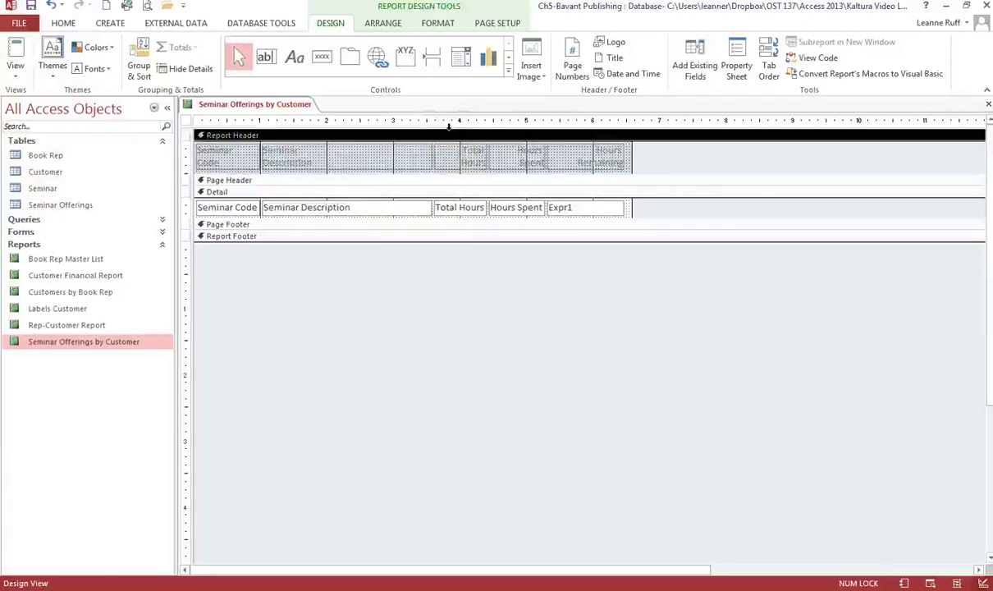
click(443, 137)
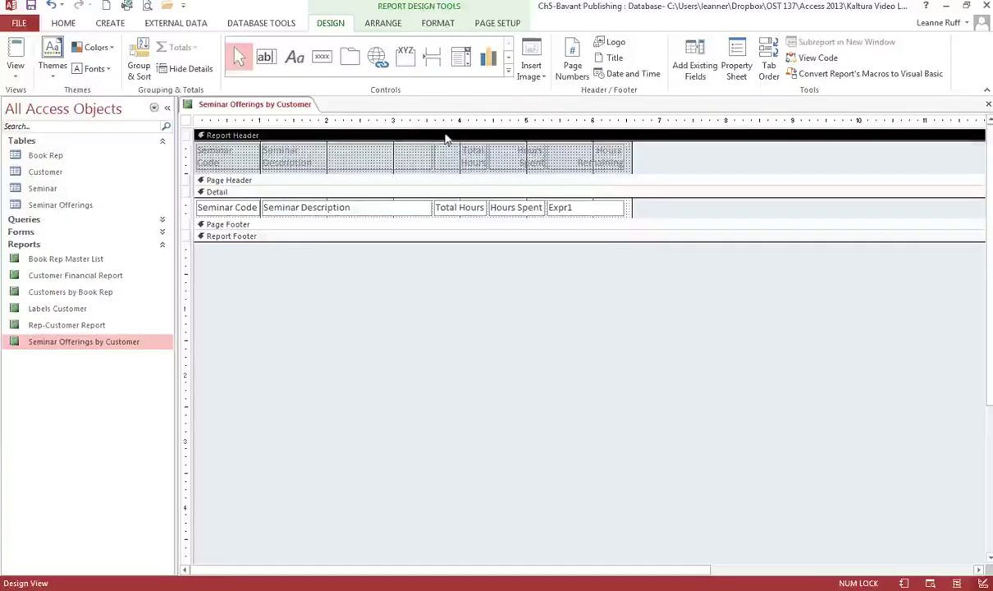
click(439, 25)
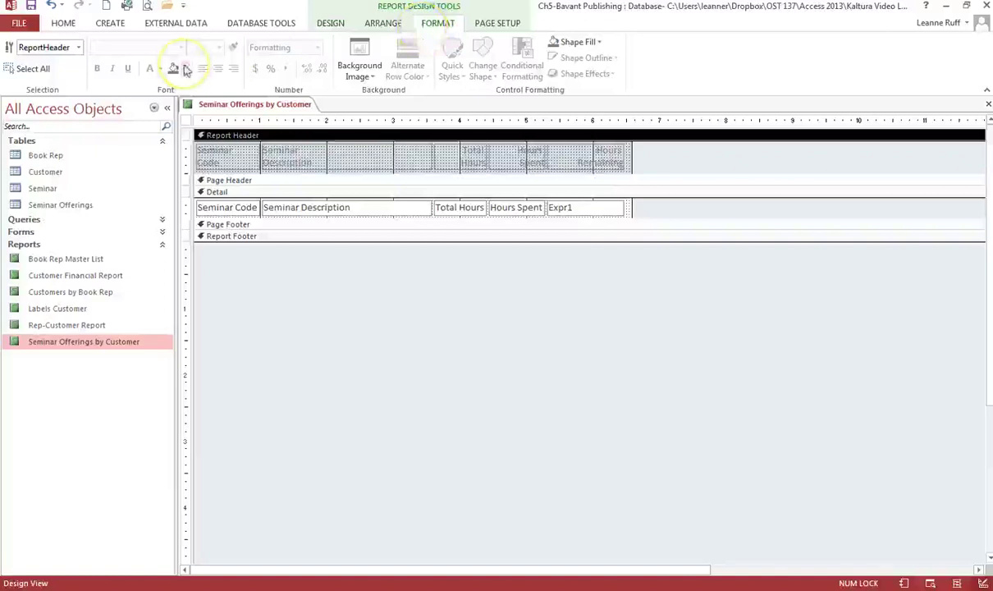
click(184, 67)
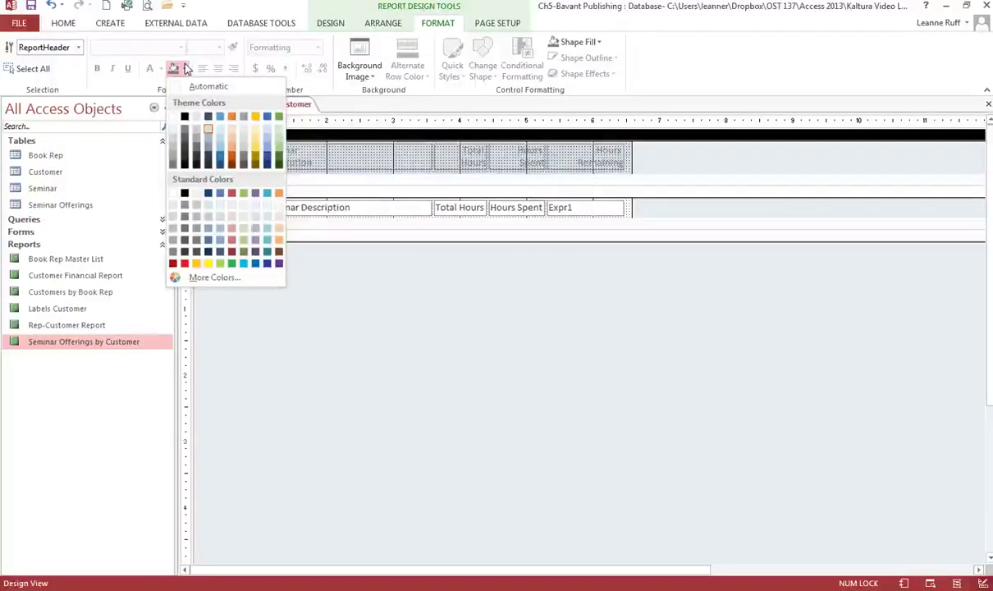
click(185, 68)
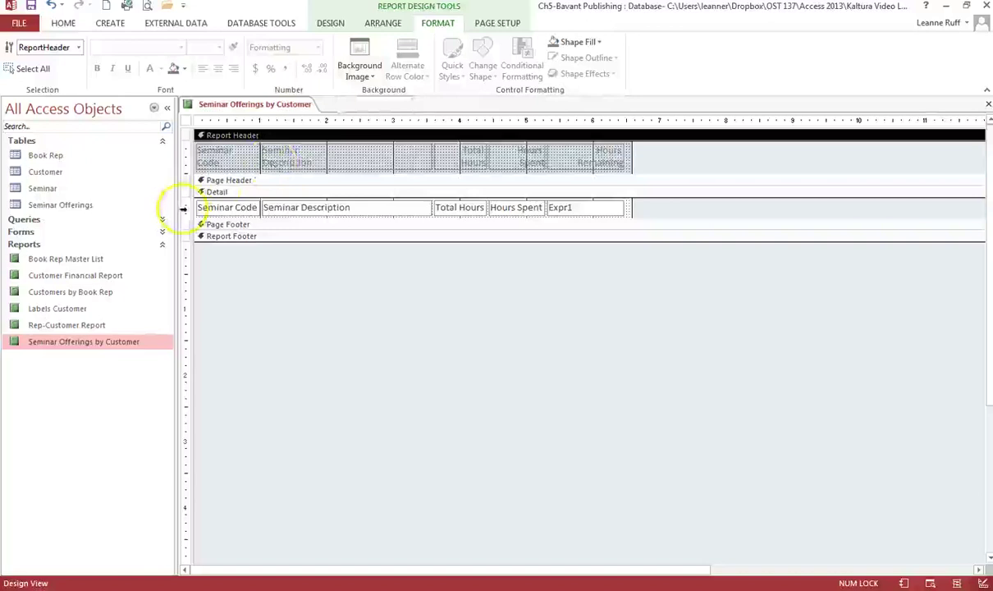
Make all text boxes in the Detail section bold and all labels in the Report Header section italic.
click(230, 191)
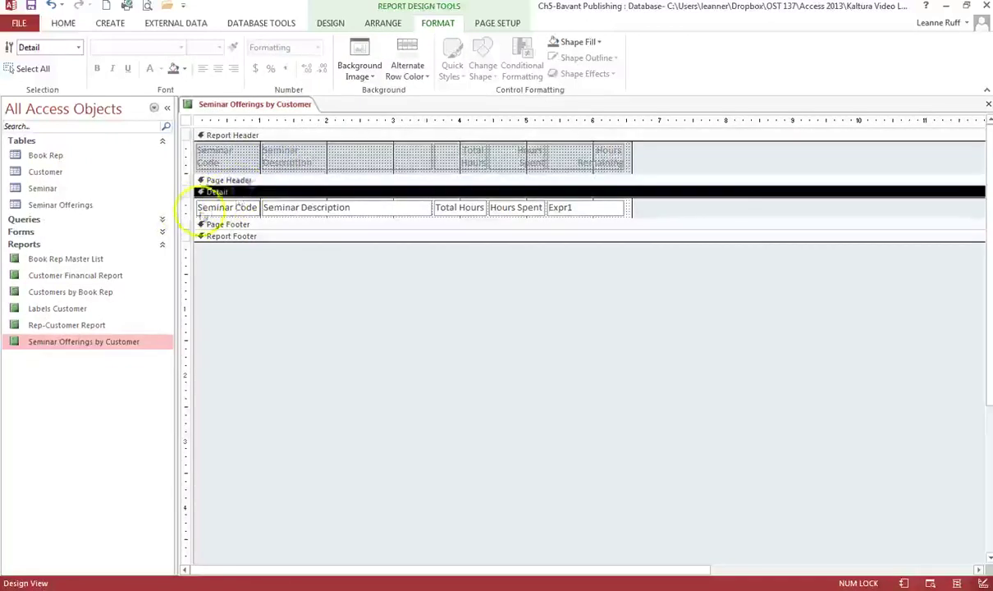
click(181, 207)
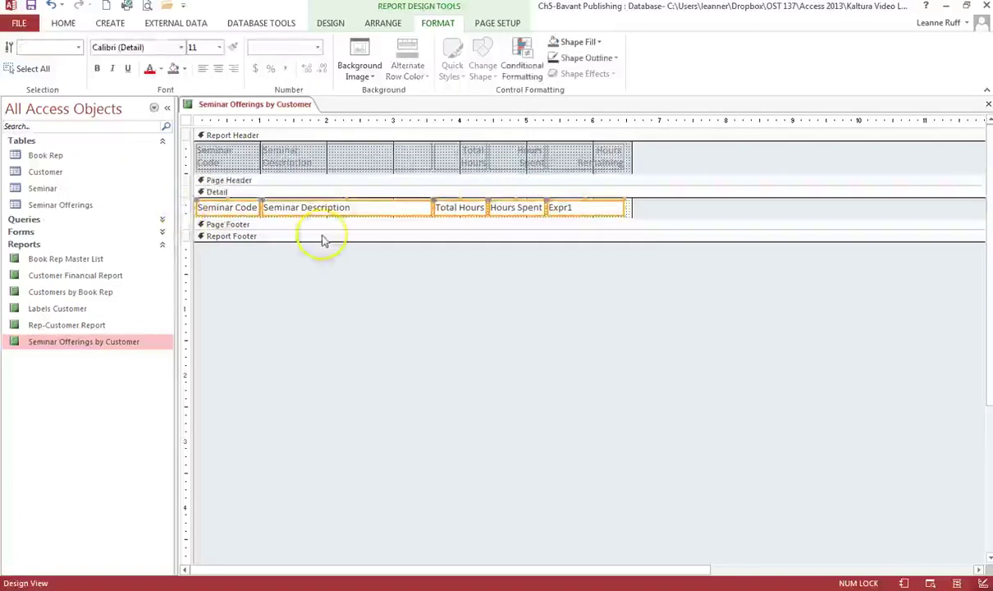
click(97, 68)
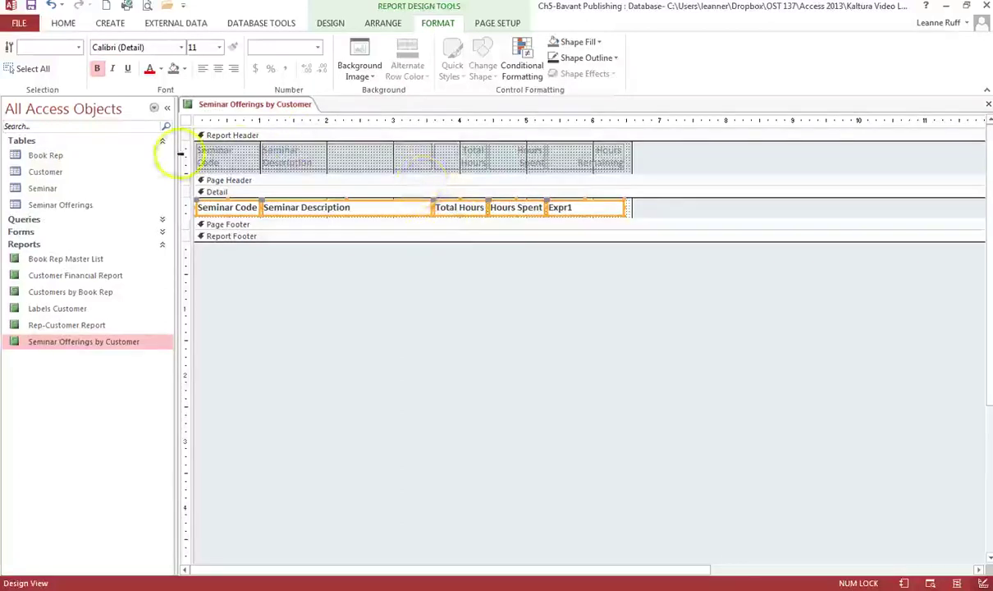
click(182, 154)
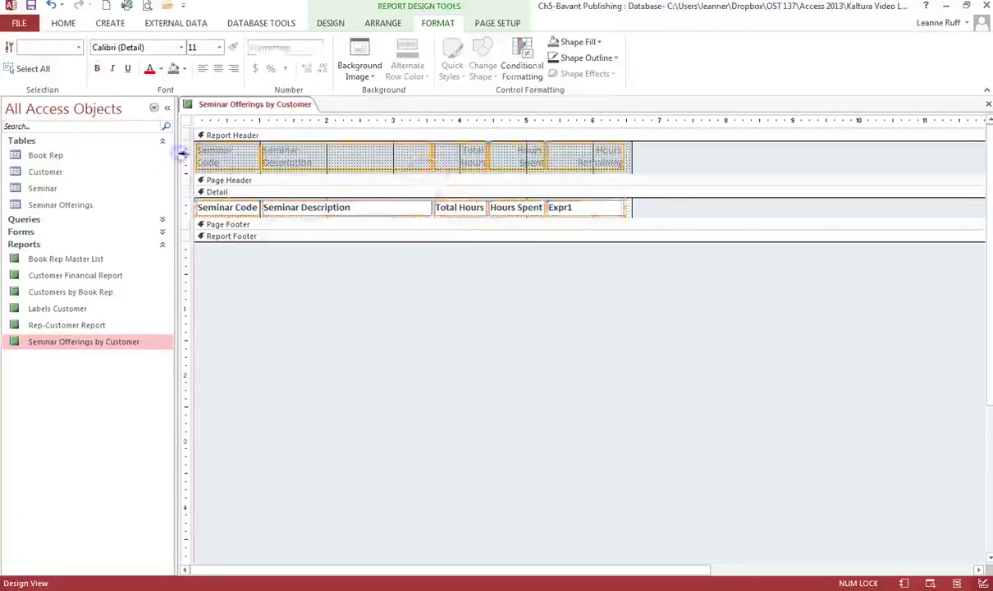
click(114, 70)
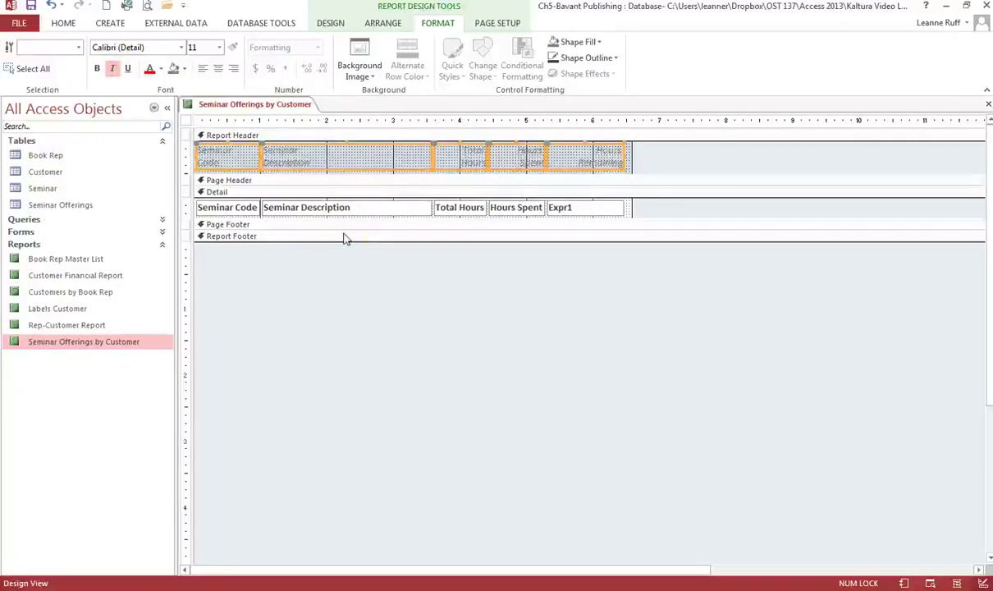
Set the fill color of the Report Header section to white.
click(346, 135)
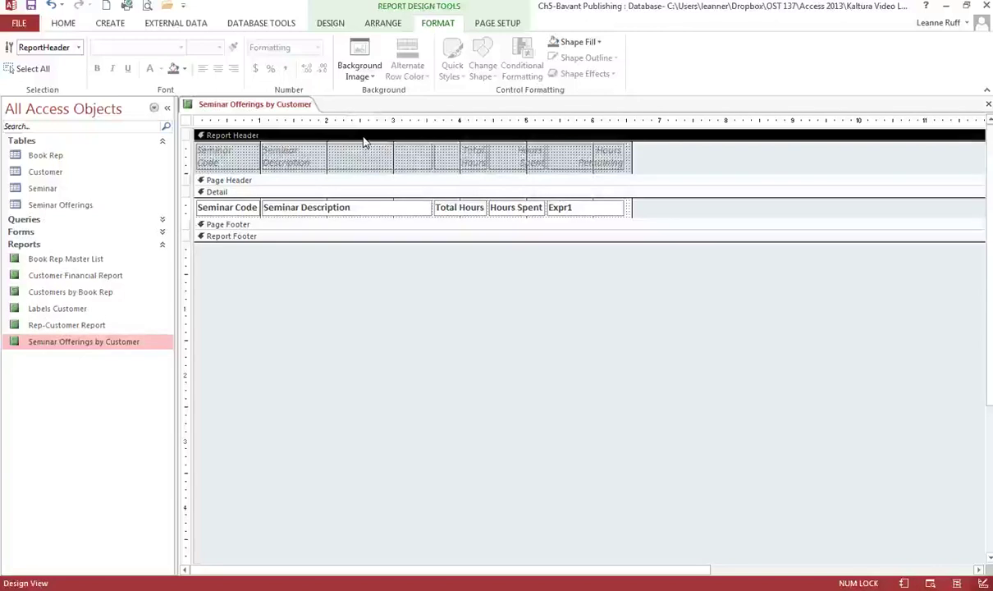
click(374, 79)
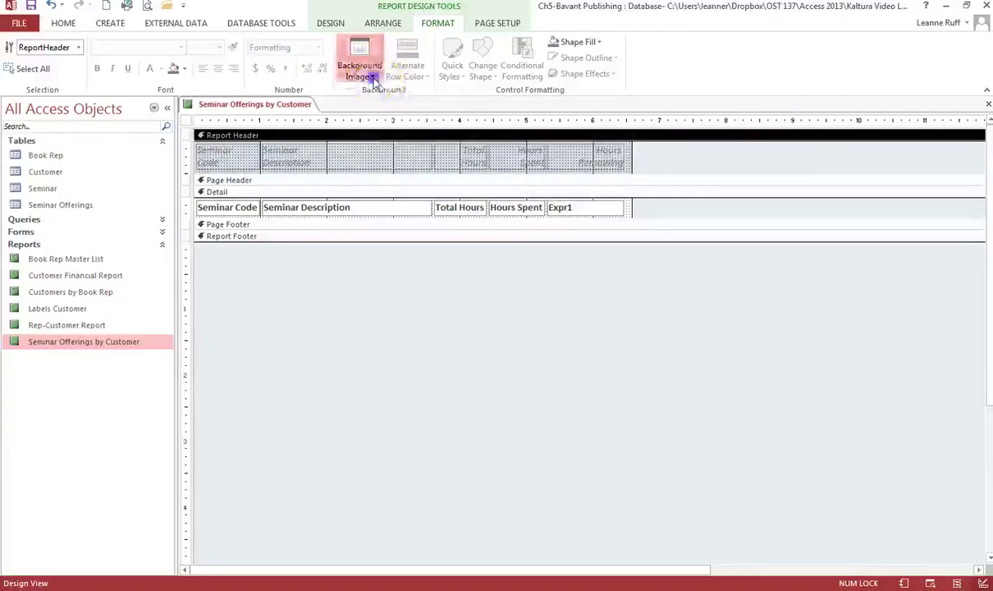
click(375, 80)
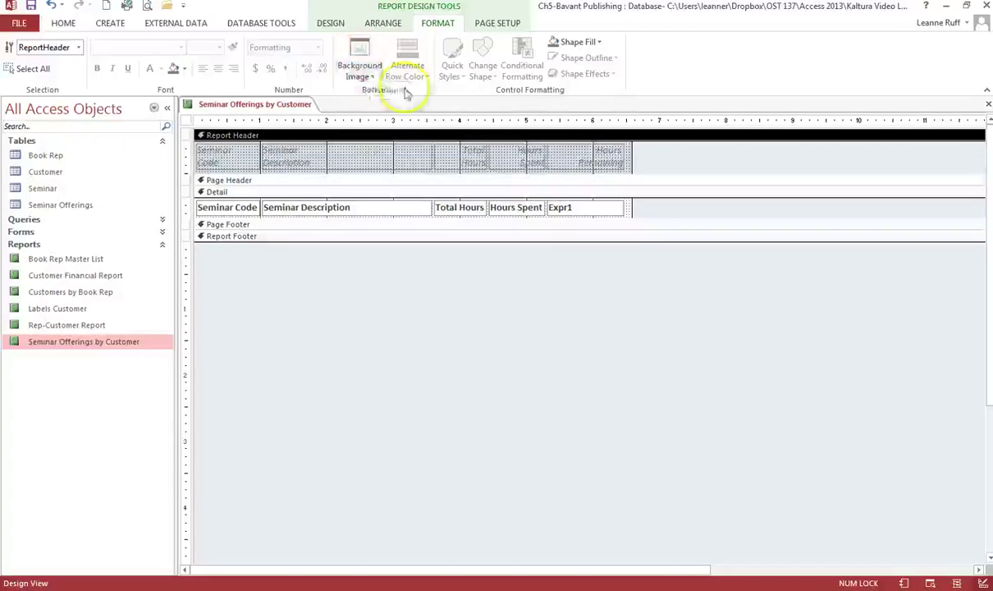
right_click(419, 140)
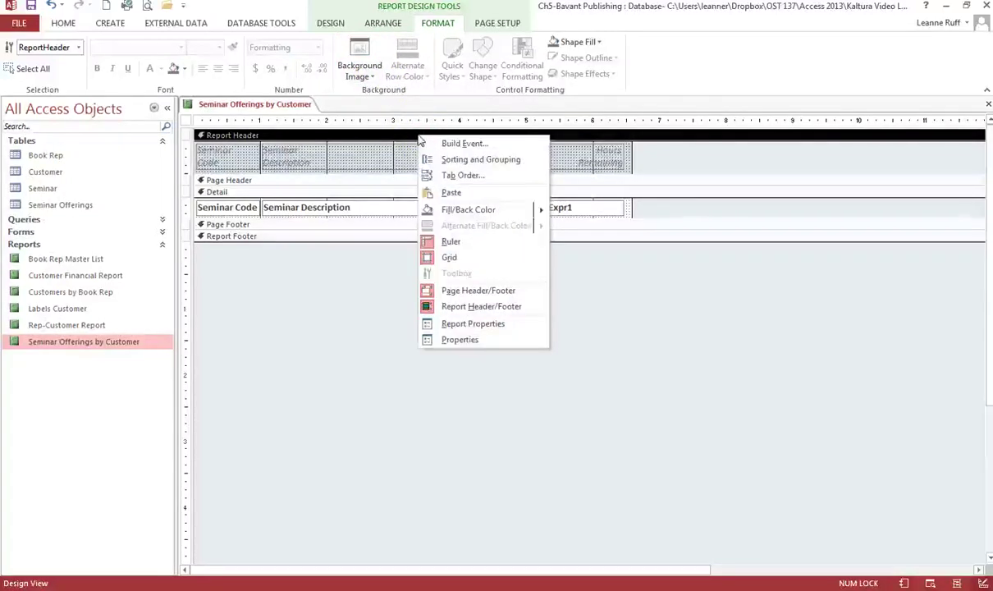
mouse_move(448, 210)
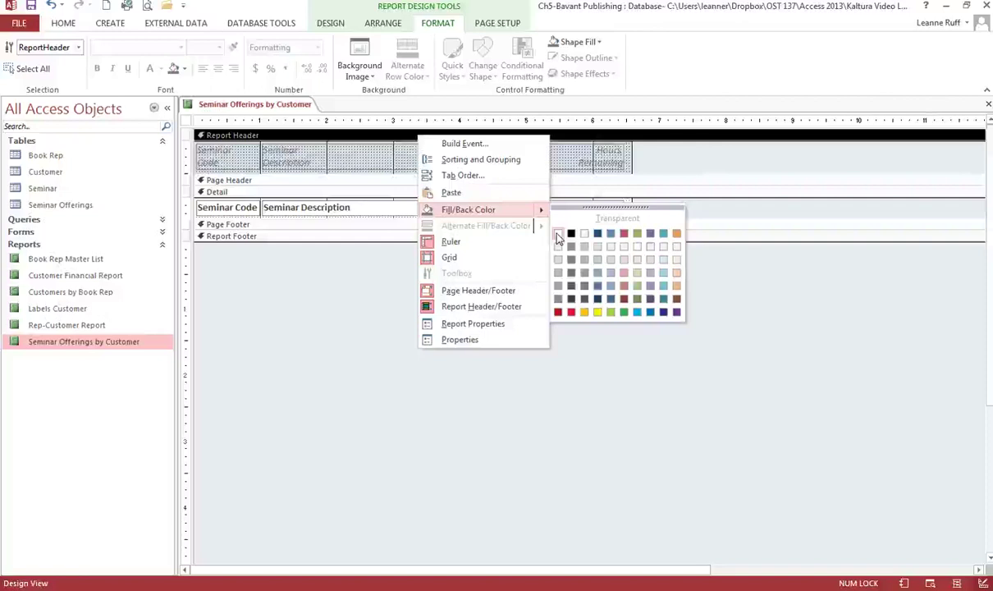
click(556, 233)
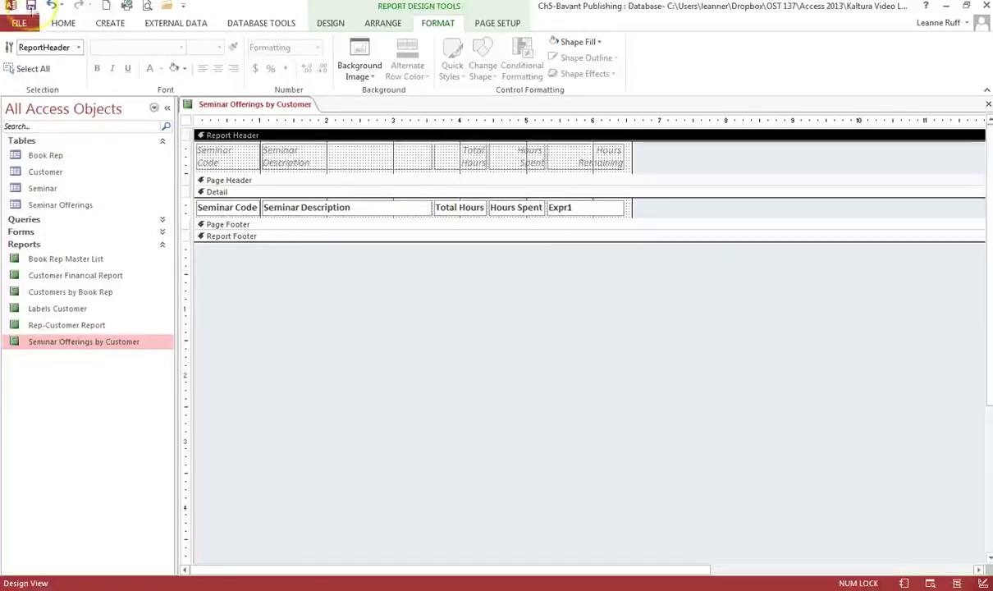
Preview the formatted Seminar Offerings by Customer report in Report View and close it.
click(431, 320)
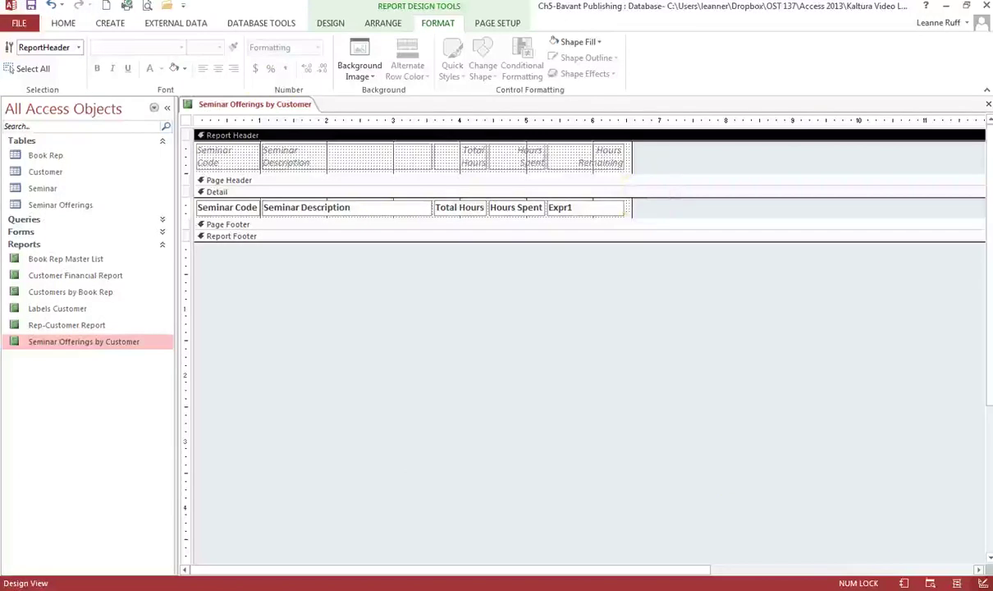
click(903, 582)
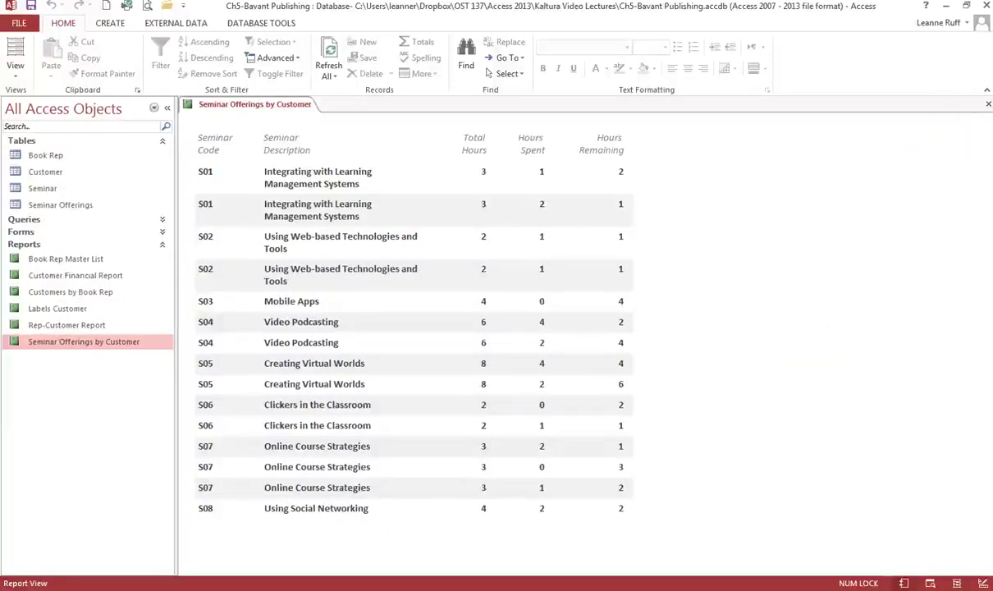
click(987, 107)
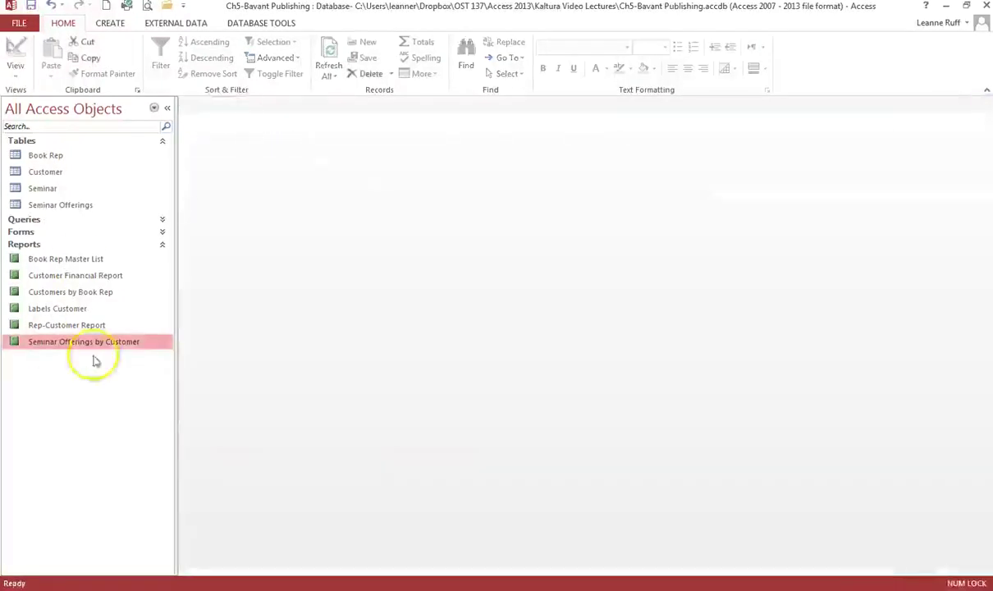
Open the Book Rep Master List report in Design View and narrow its subreport to about 6.9 inches.
double_click(95, 259)
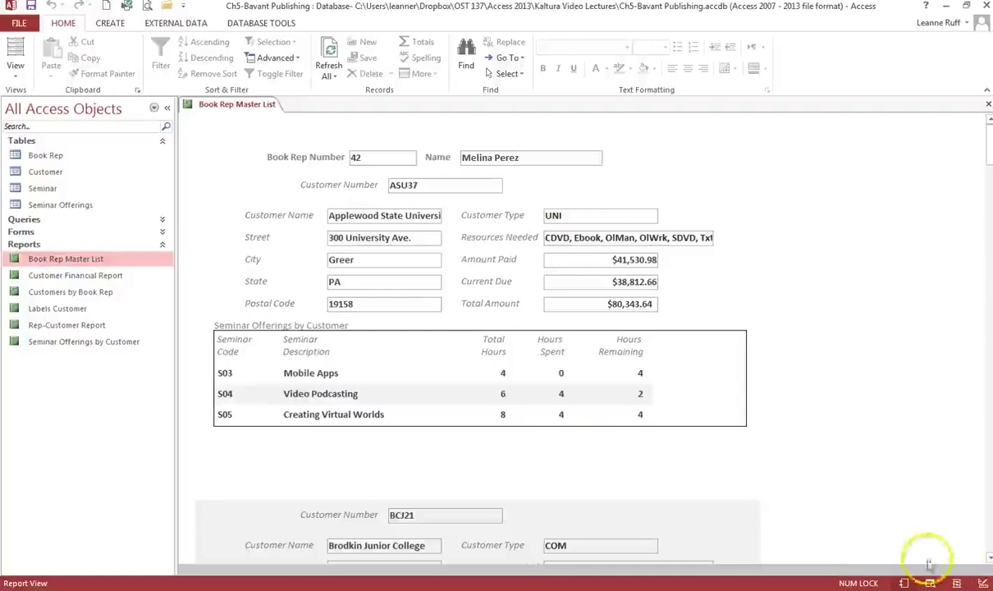
click(982, 582)
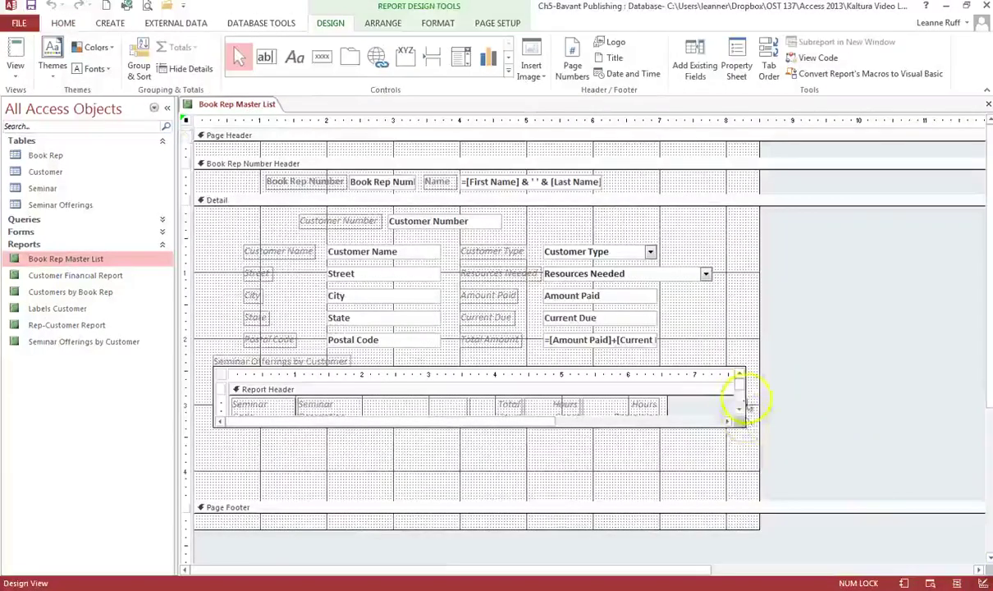
click(741, 402)
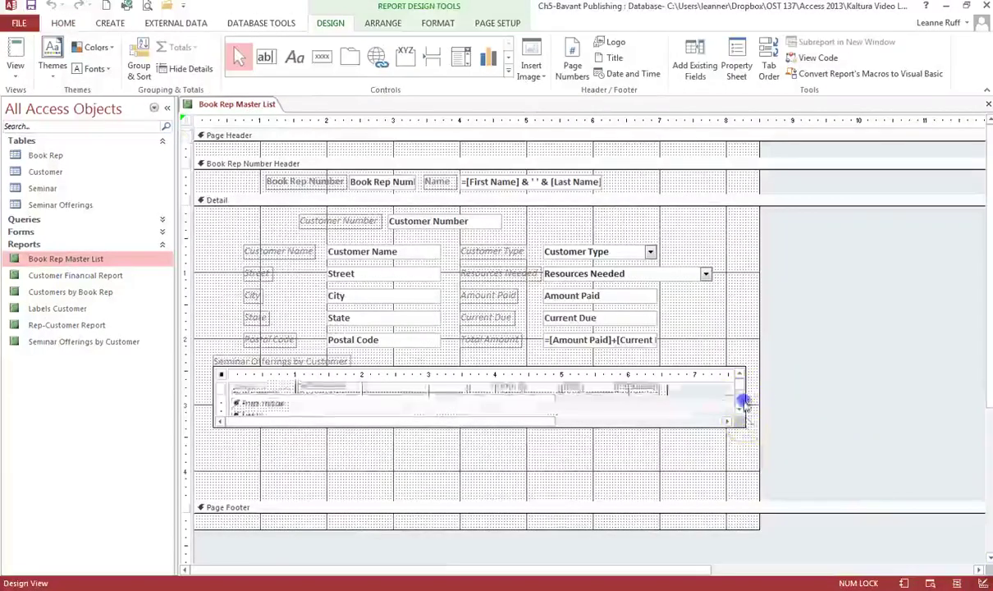
click(703, 369)
click(741, 395)
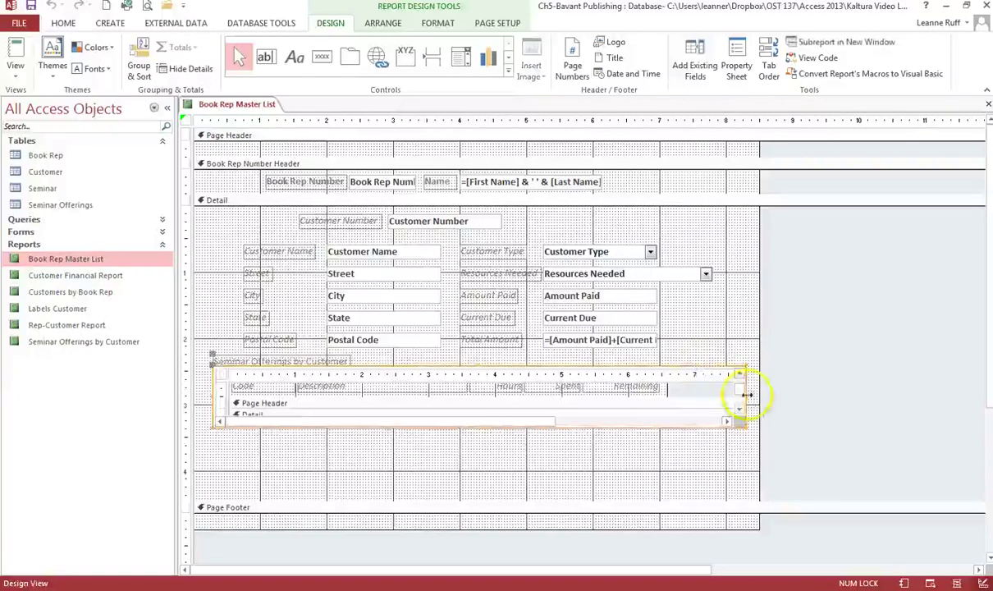
drag(741, 395, 669, 392)
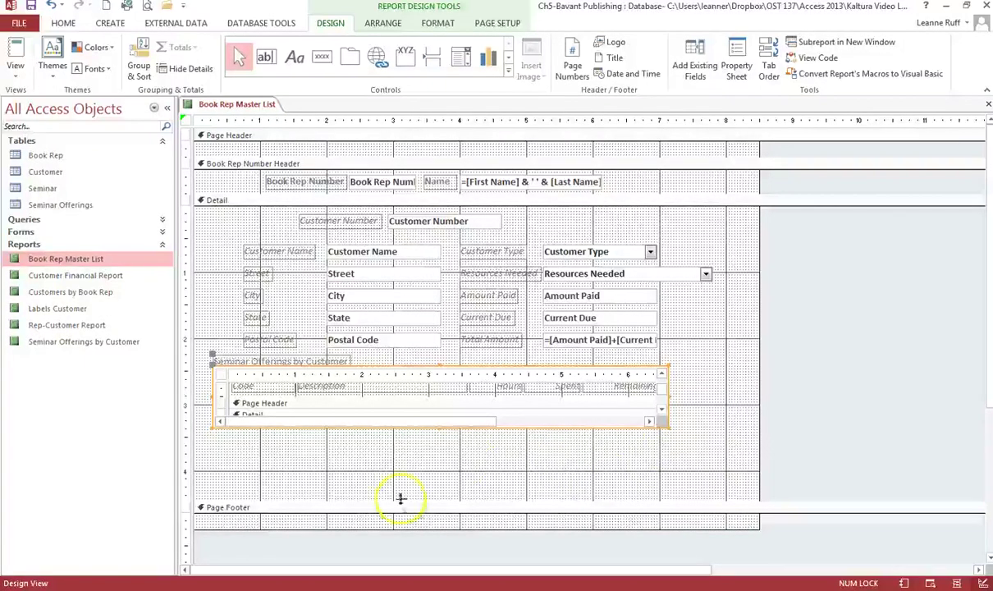
Shorten the Detail section to end just below the subreport, and delete the subreport's Seminar Offerings by Customer label.
drag(399, 509, 399, 434)
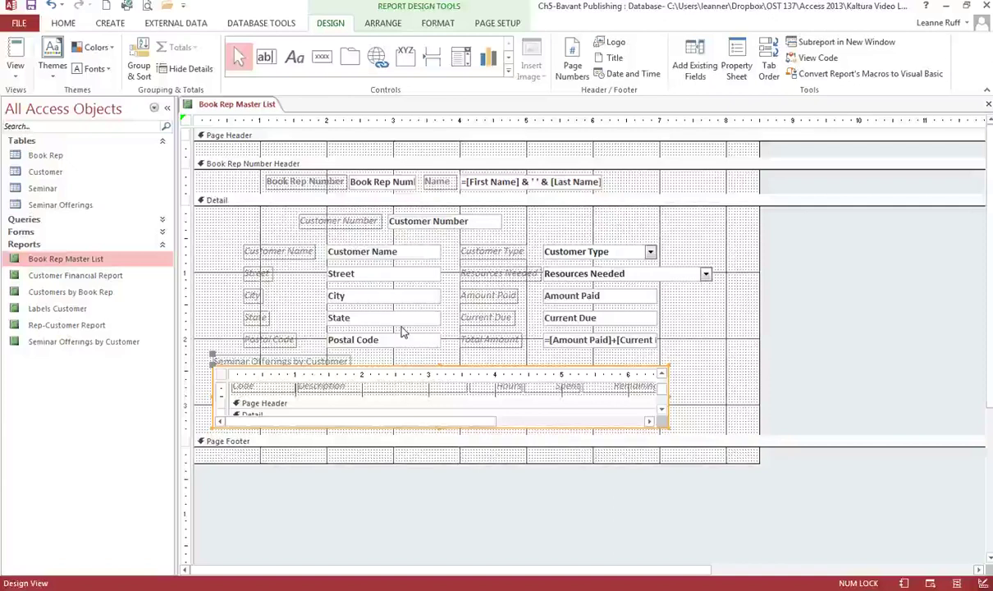
click(317, 361)
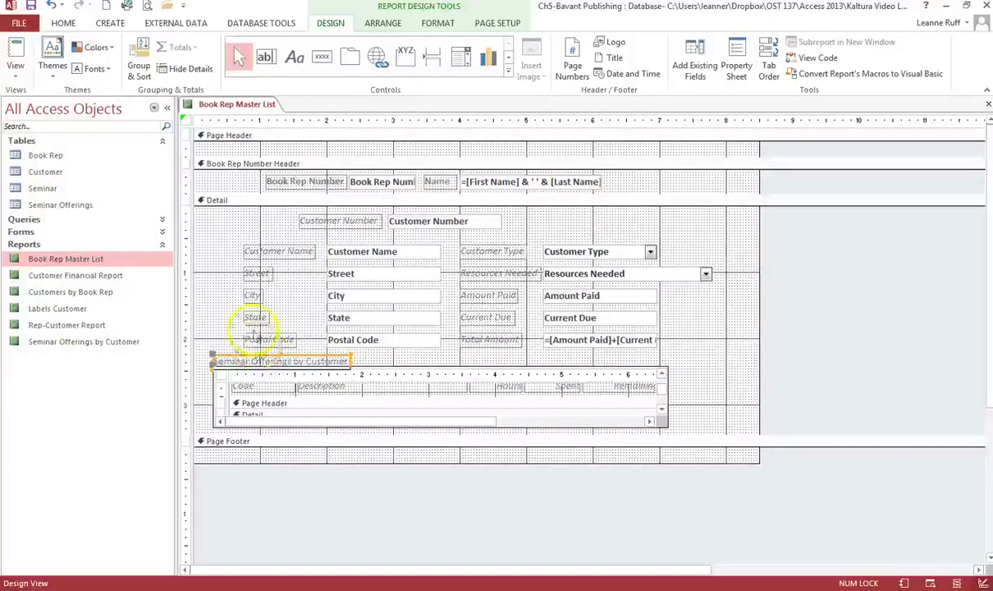
drag(213, 355, 295, 387)
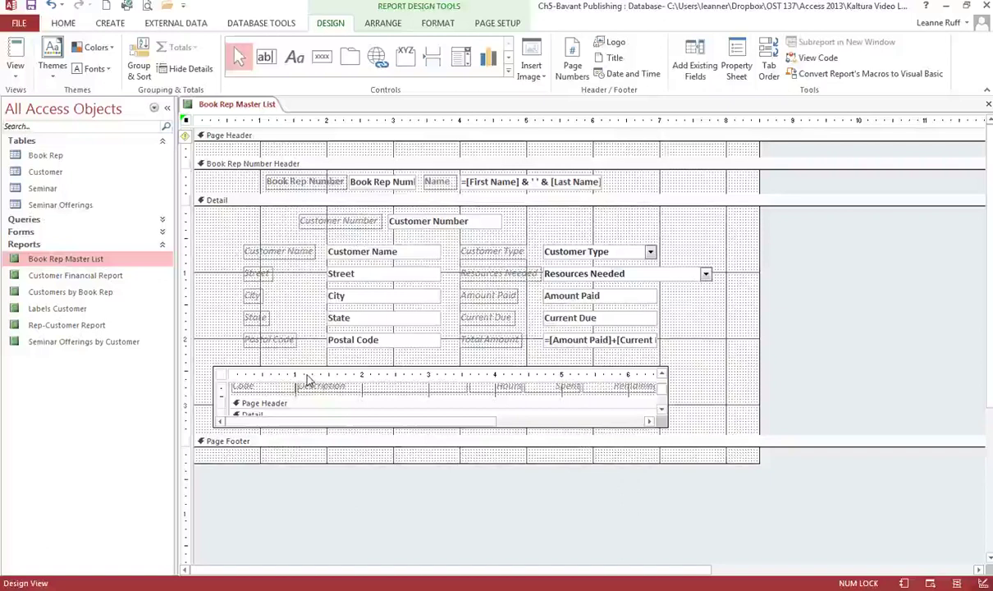
drag(308, 378, 386, 375)
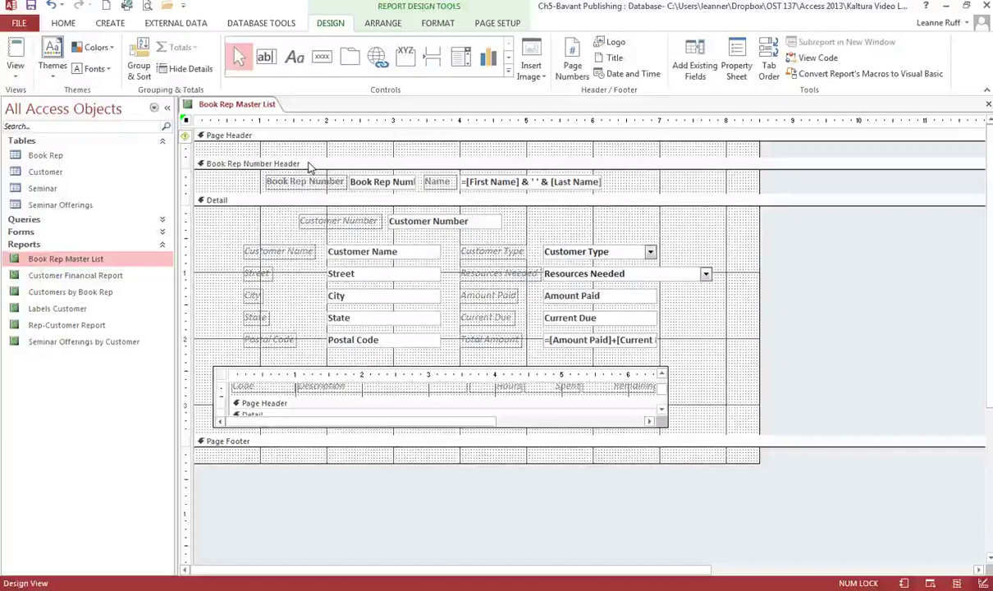
Set the Repeat Section property of the Book Rep Number Header section to Yes.
click(283, 164)
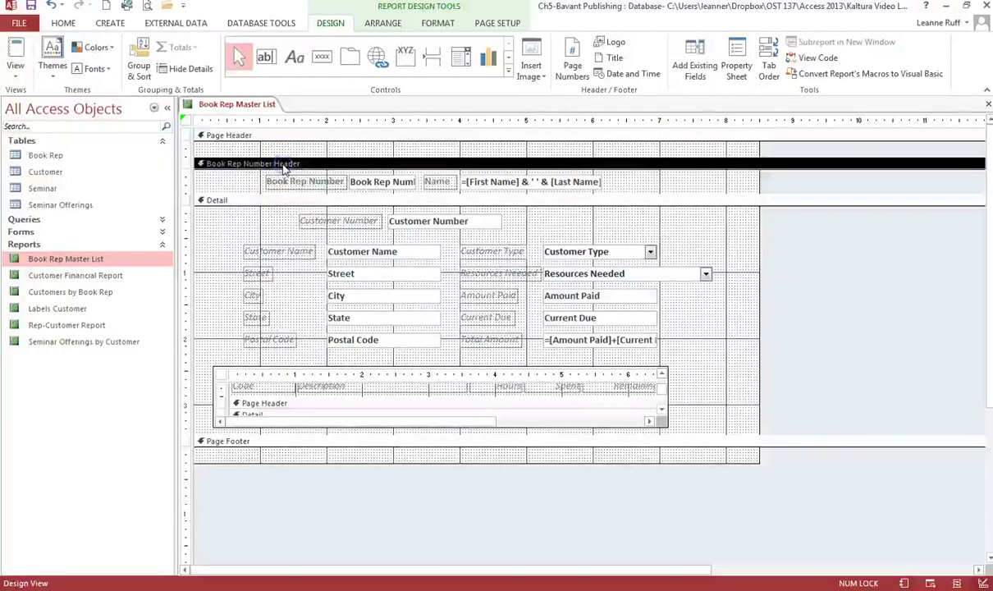
click(735, 67)
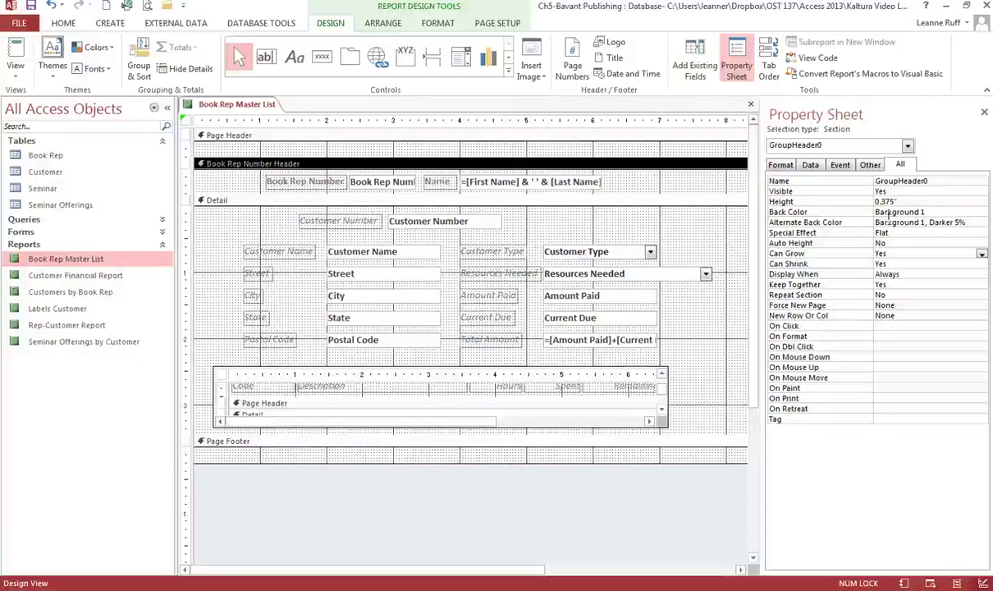
click(896, 297)
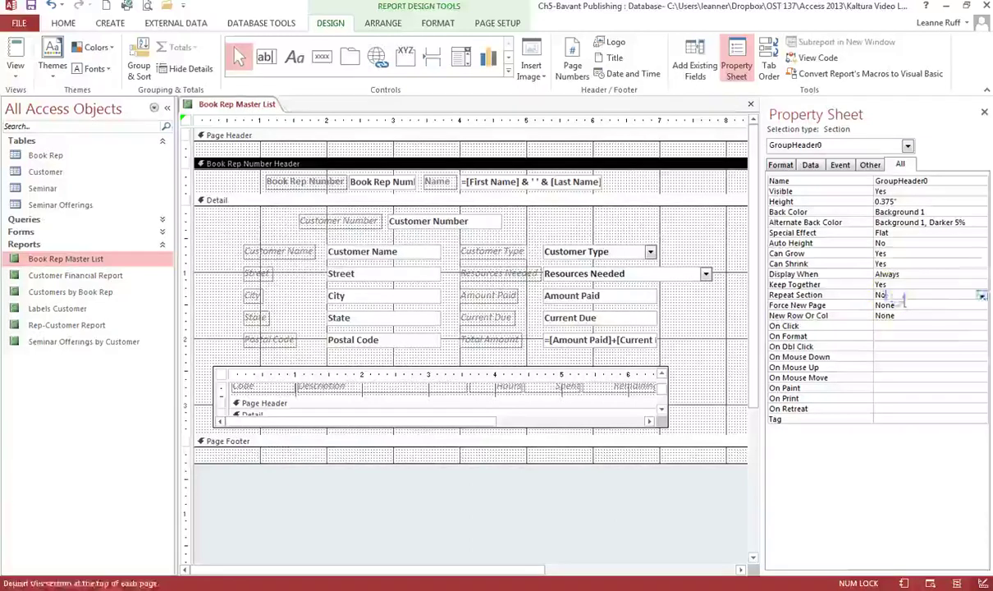
click(981, 296)
click(919, 305)
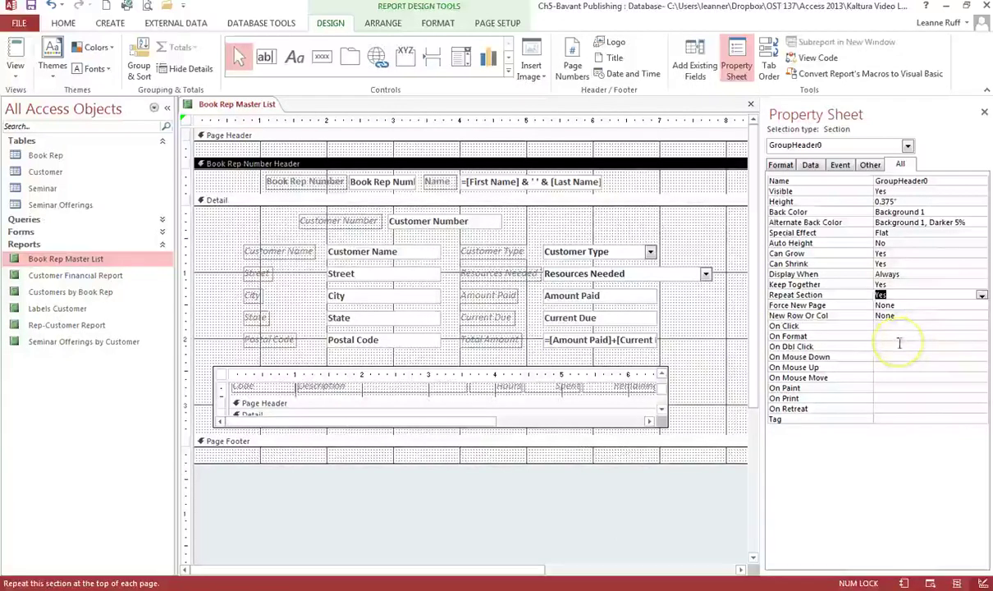
Set the Book Rep Number Header's Force New Page property to Before Section and close its properties.
click(919, 305)
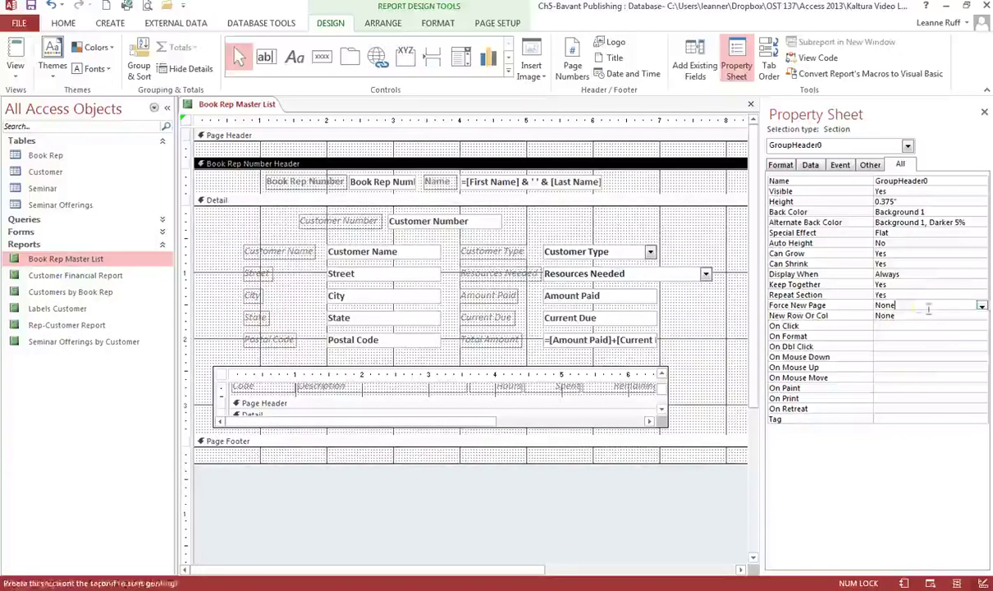
click(981, 306)
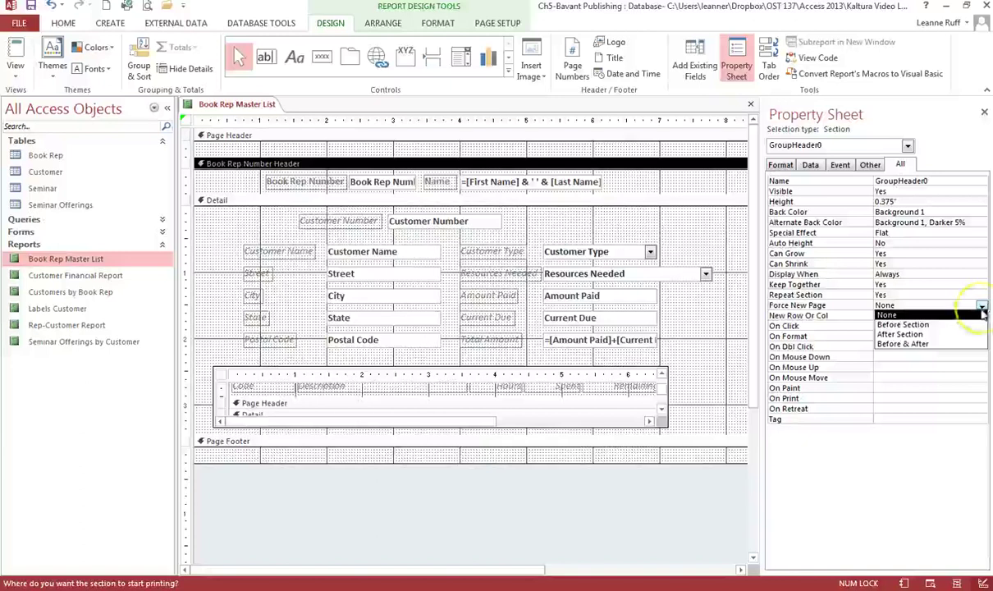
click(930, 326)
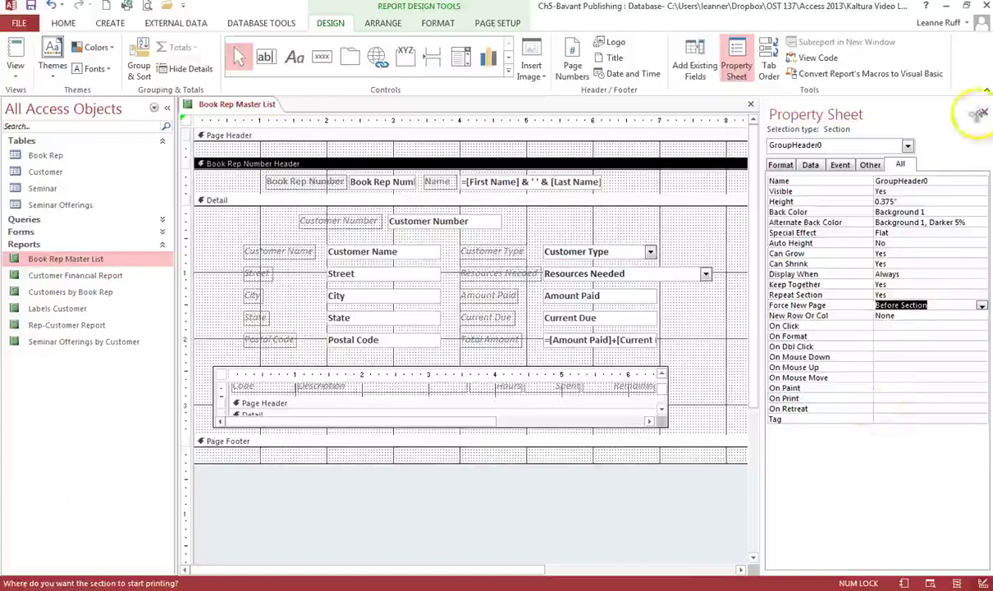
click(984, 111)
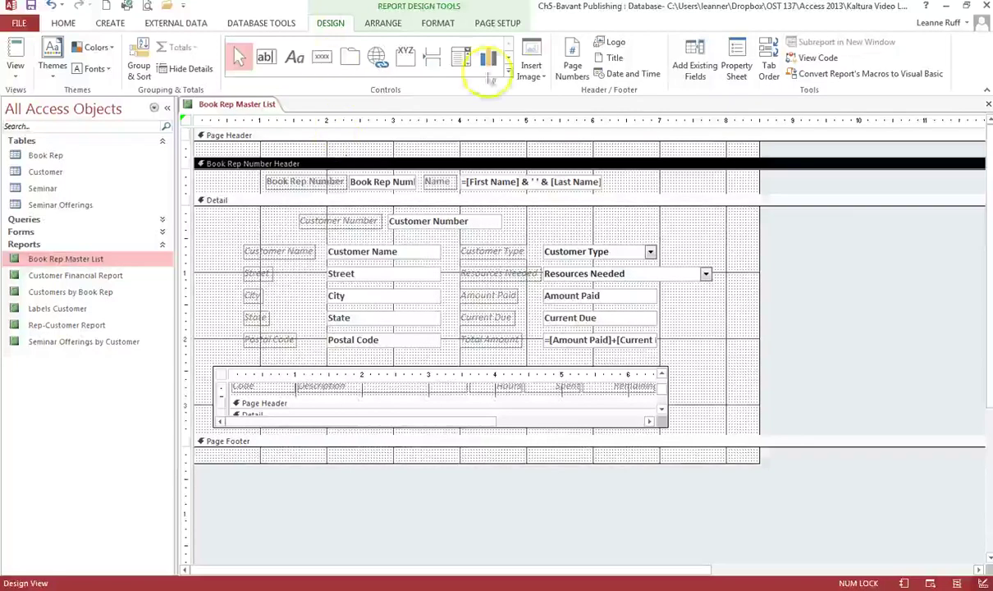
Add the title Book Rep Master List to the report's header.
click(608, 58)
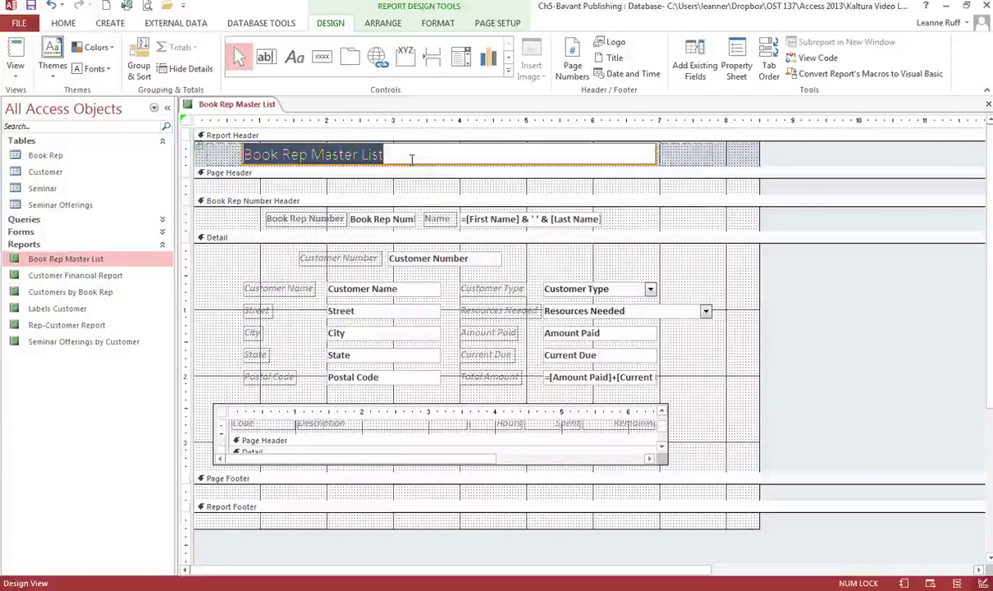
drag(412, 160, 482, 183)
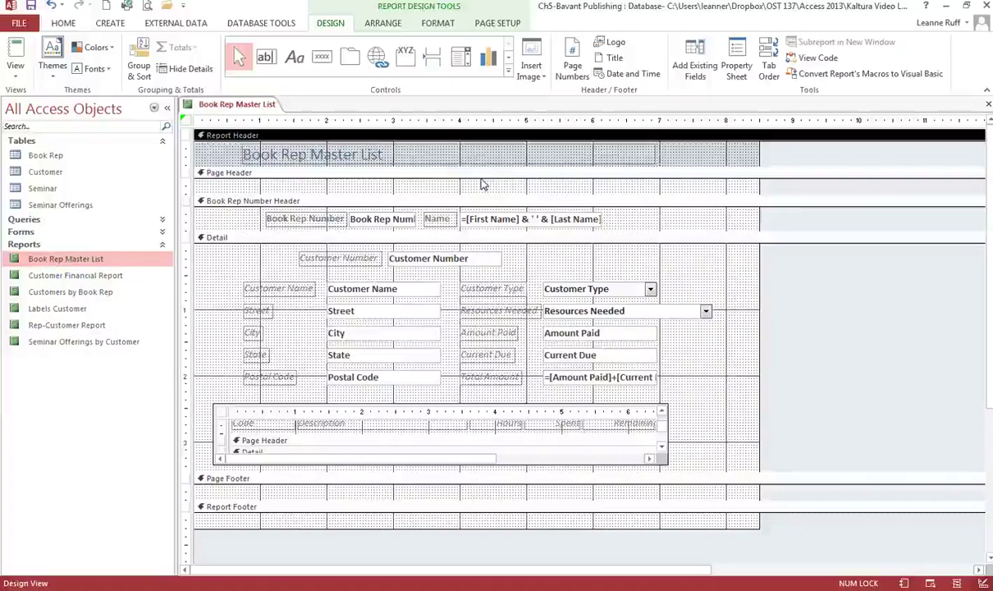
click(717, 156)
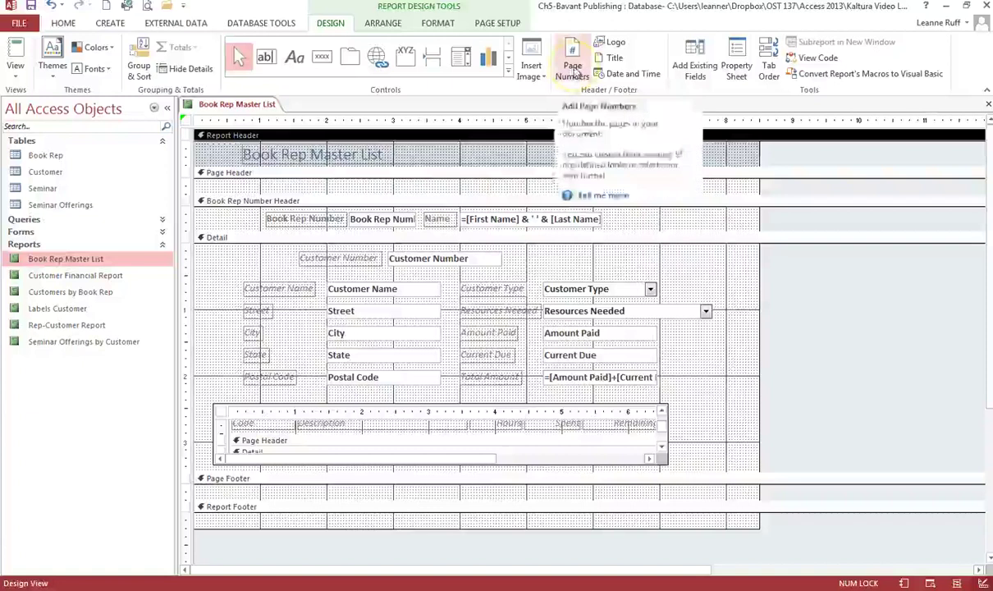
Add left-aligned page numbers in Page N format at the top of each page, shown on the first page too.
click(577, 73)
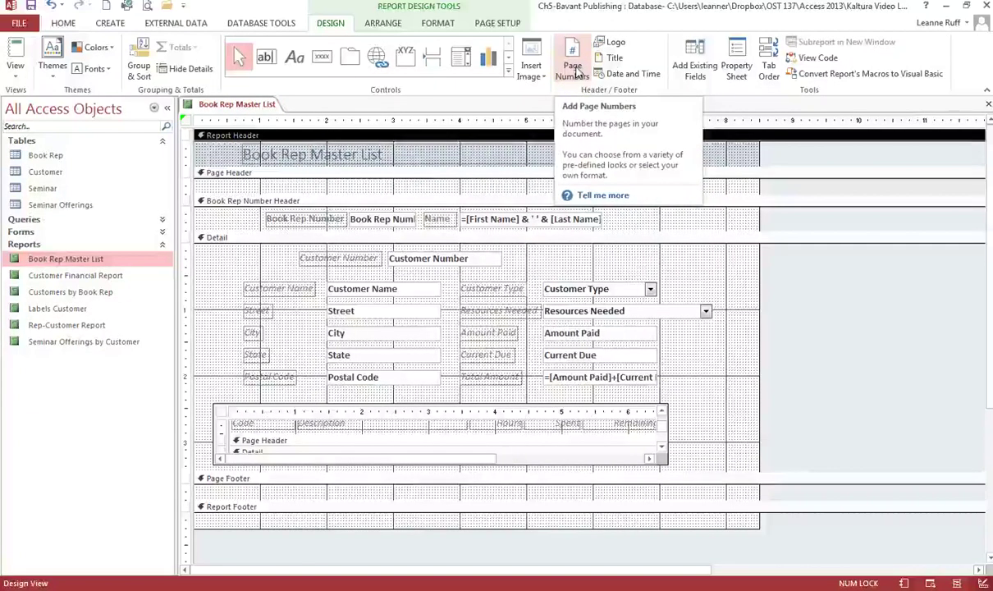
click(577, 73)
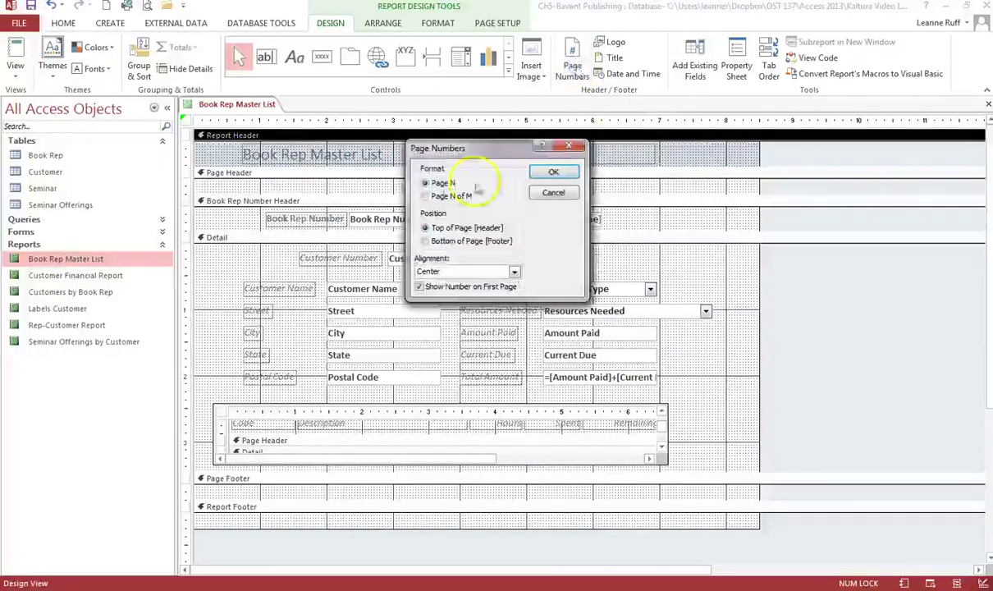
click(454, 185)
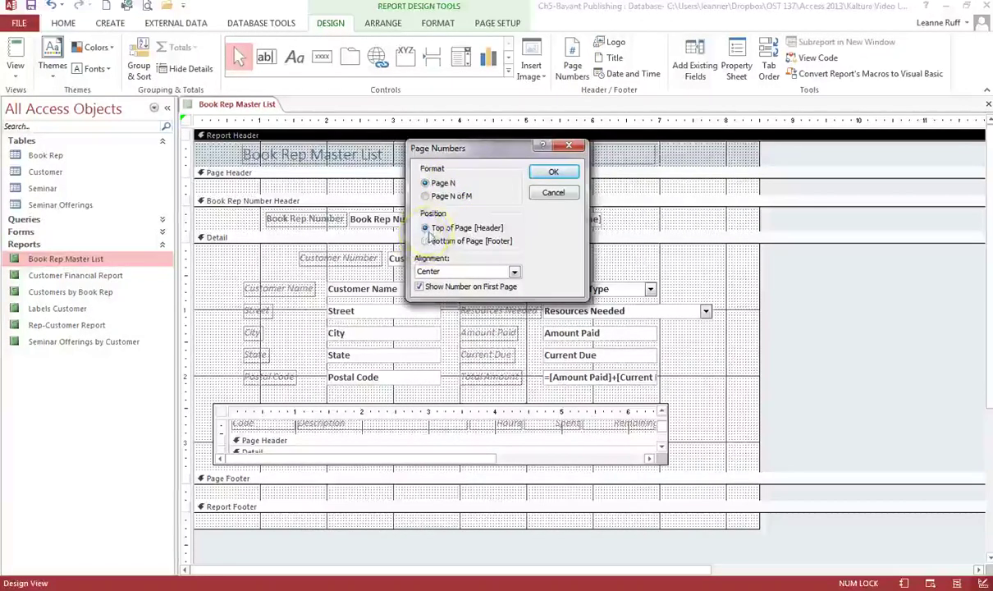
click(513, 272)
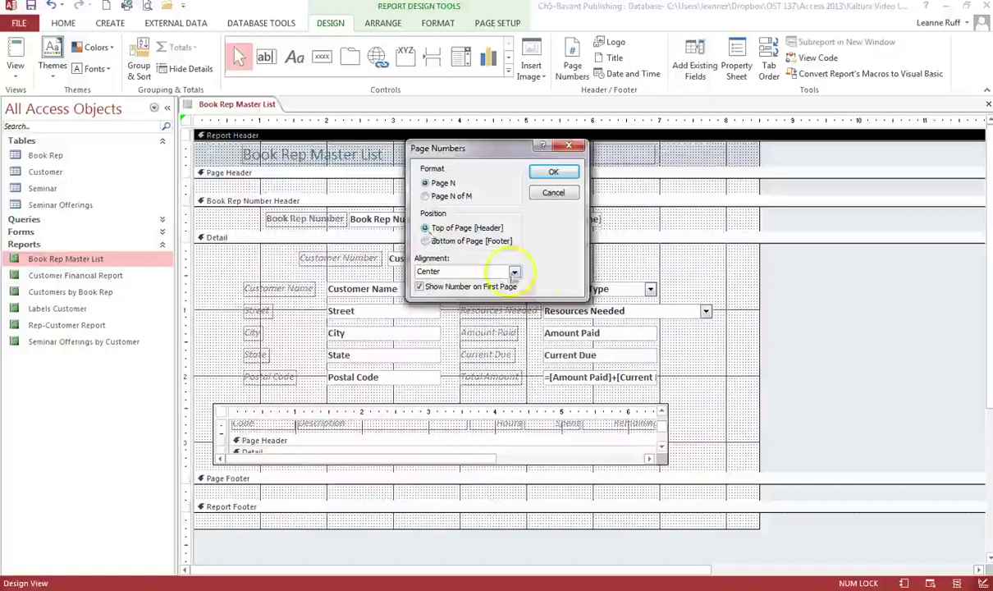
click(447, 285)
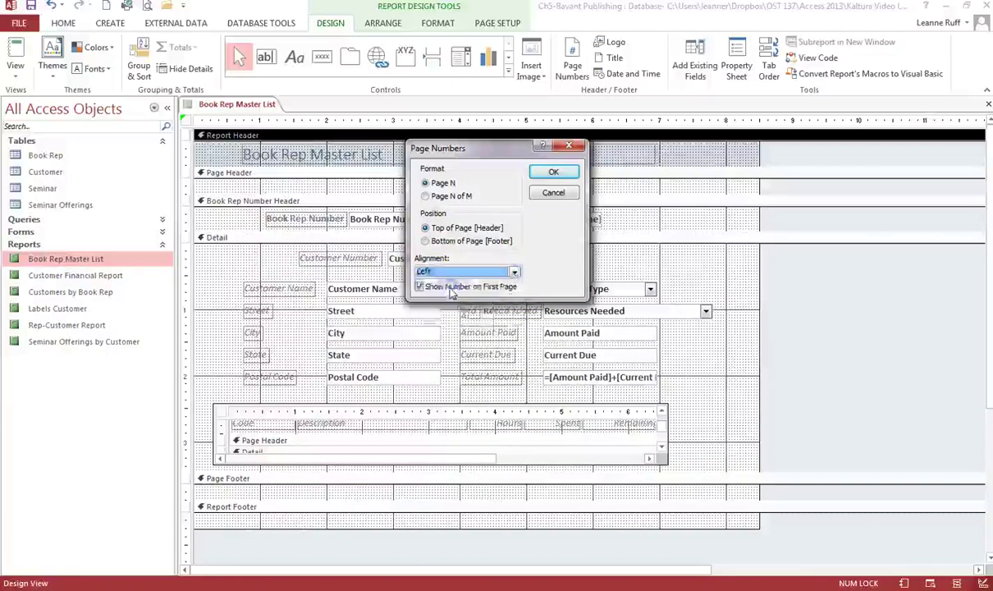
click(553, 172)
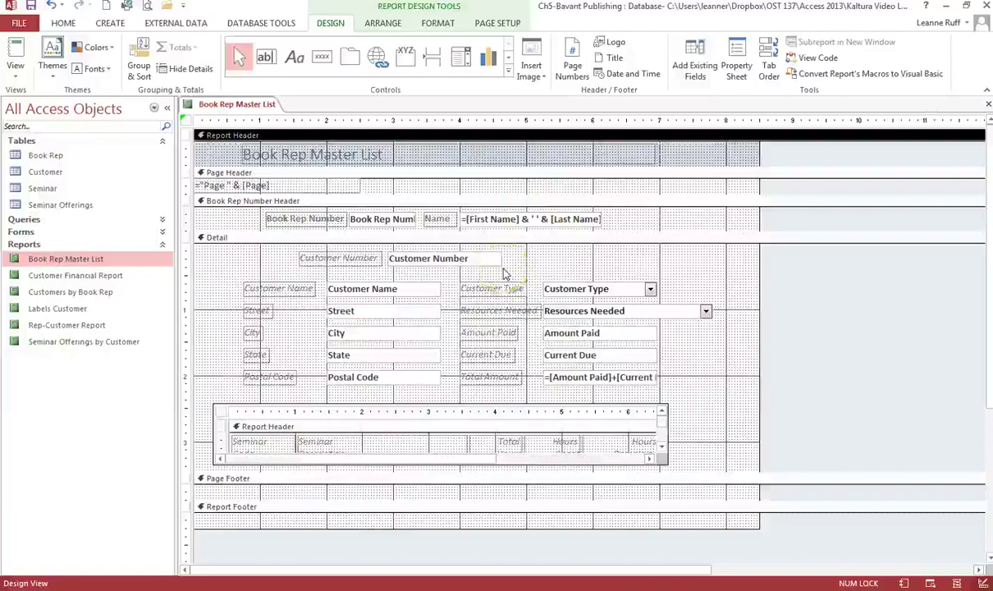
click(506, 272)
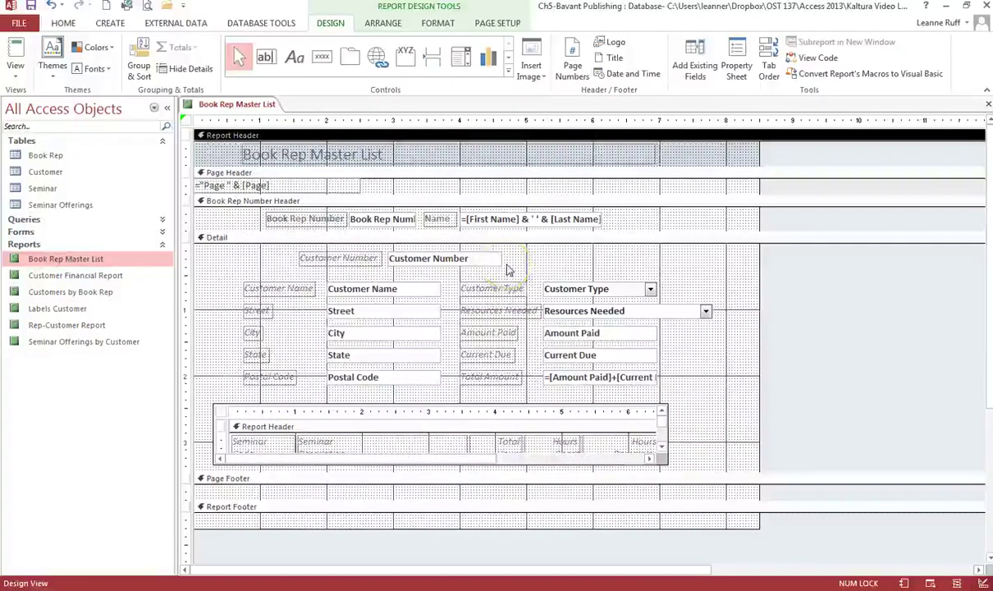
Insert the date in the report's header in the short 6/5/2014 format, without the time.
click(626, 73)
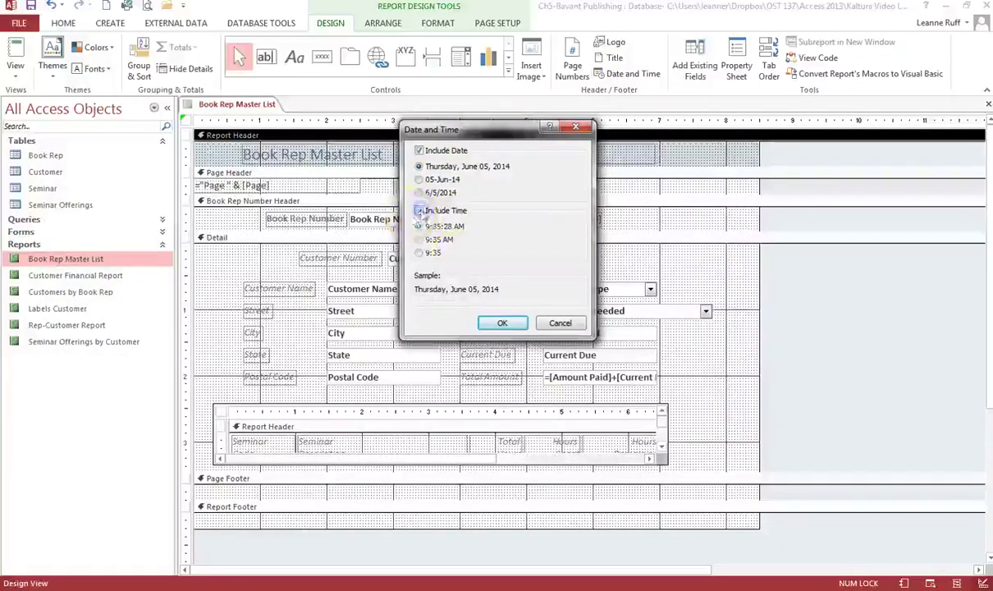
click(420, 211)
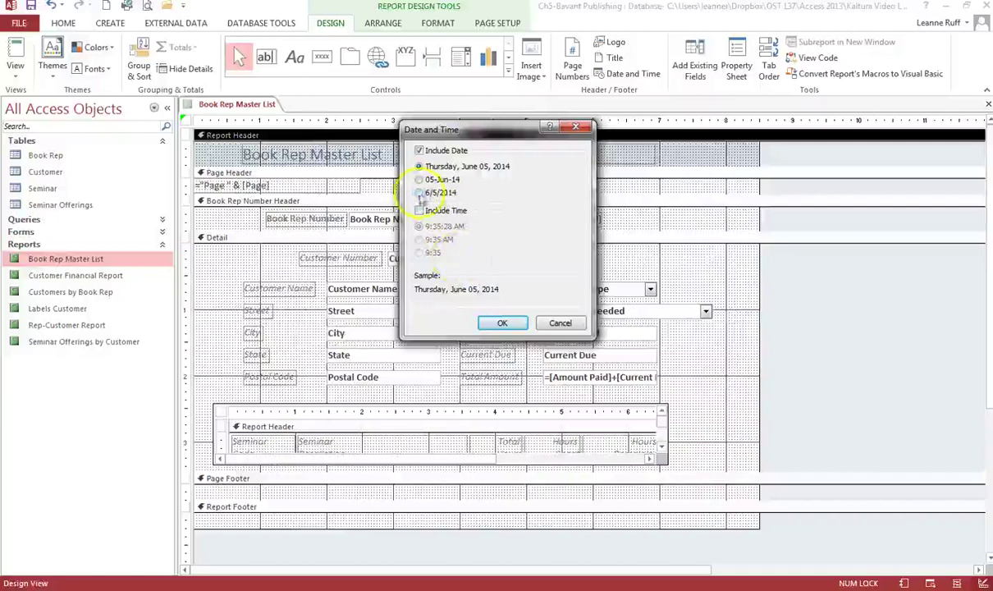
click(419, 193)
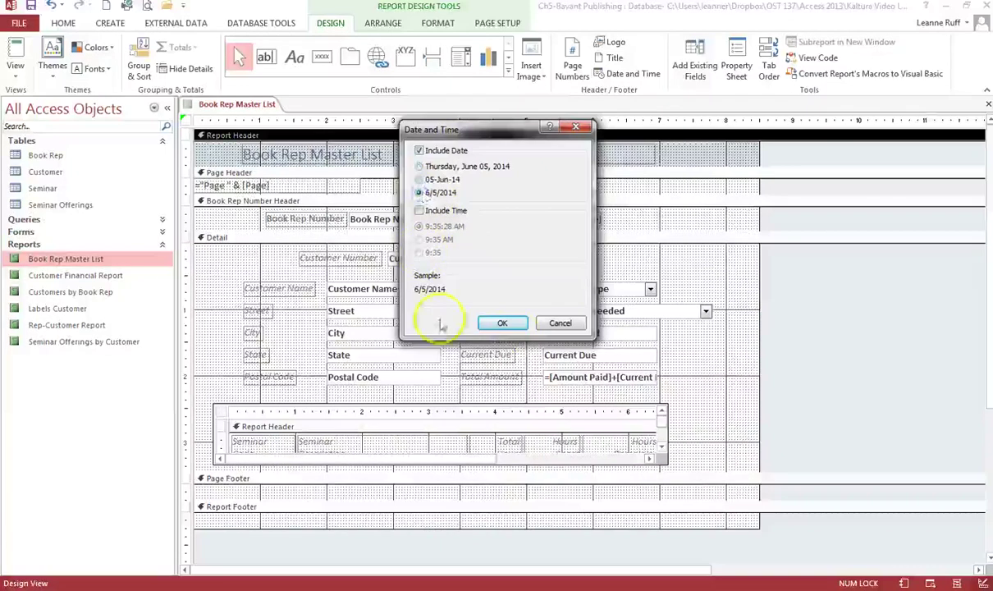
click(514, 325)
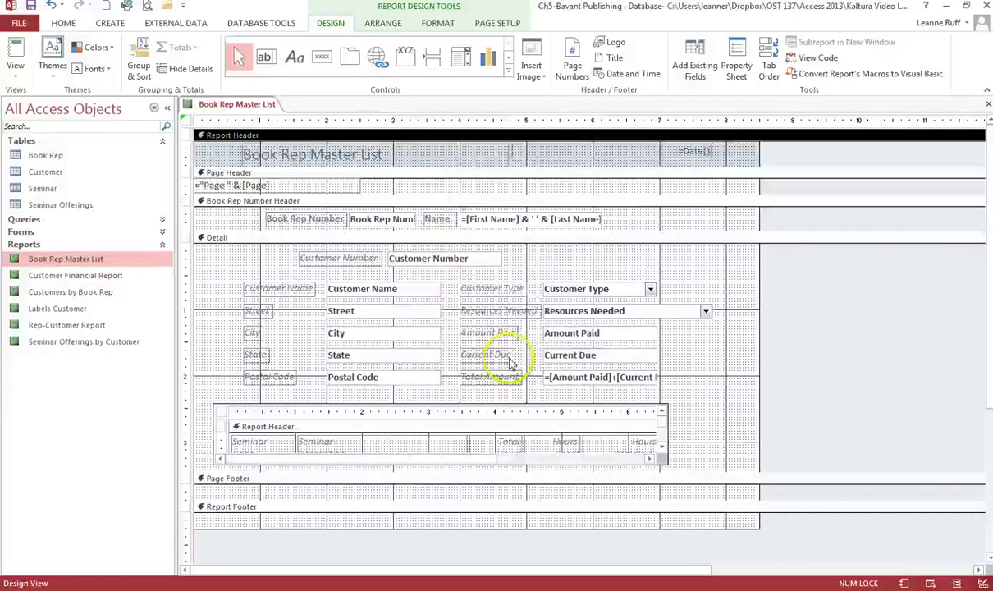
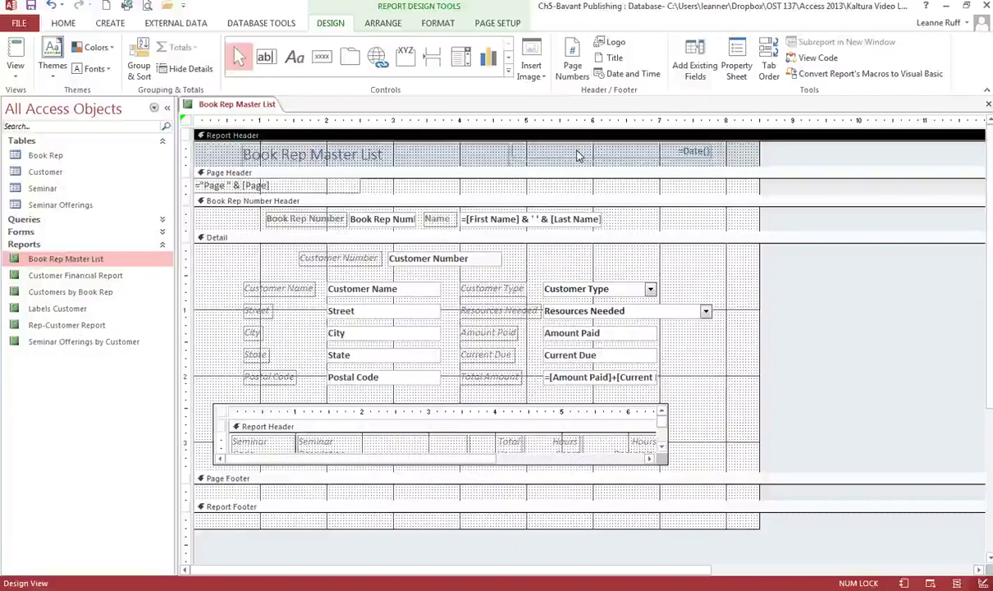
Cut the date control out of the Report Header and paste it into the Page Header section.
click(577, 154)
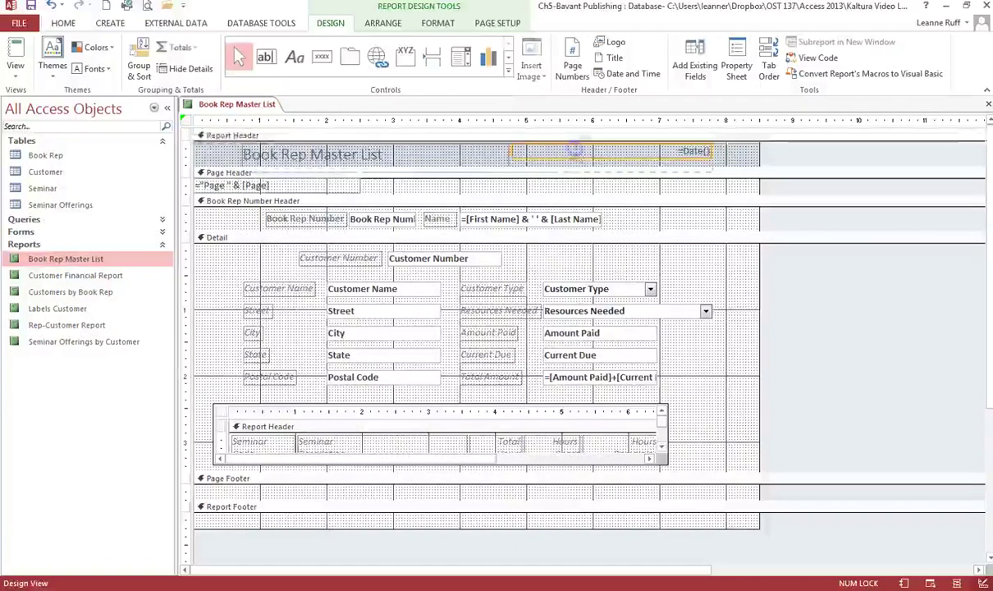
click(236, 53)
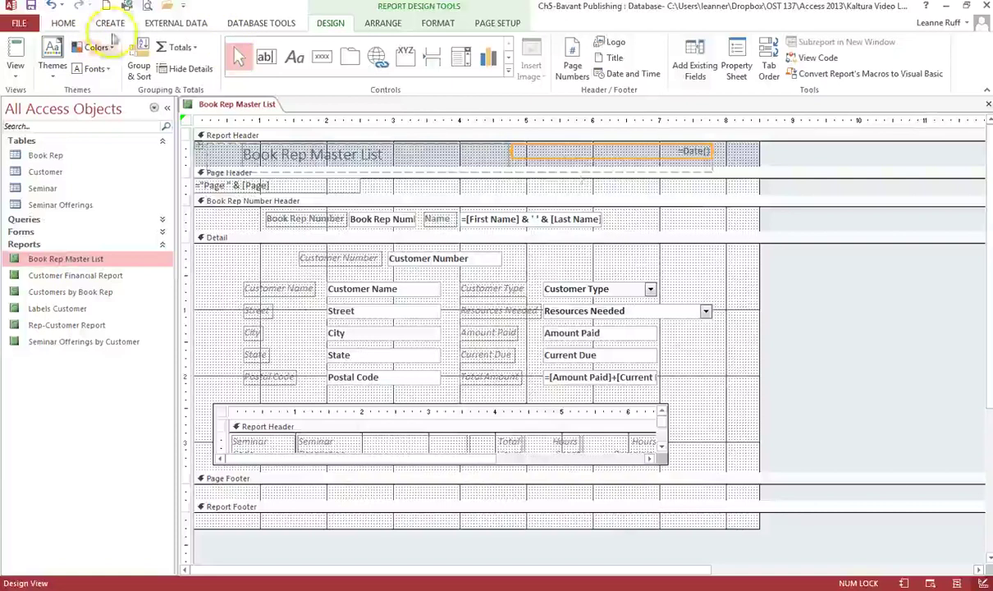
click(64, 24)
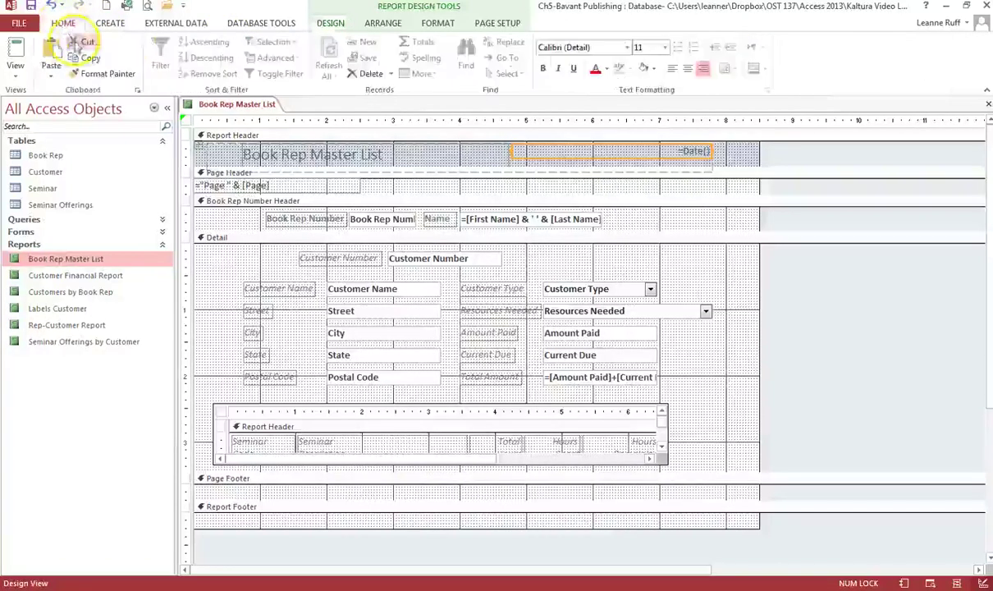
click(82, 41)
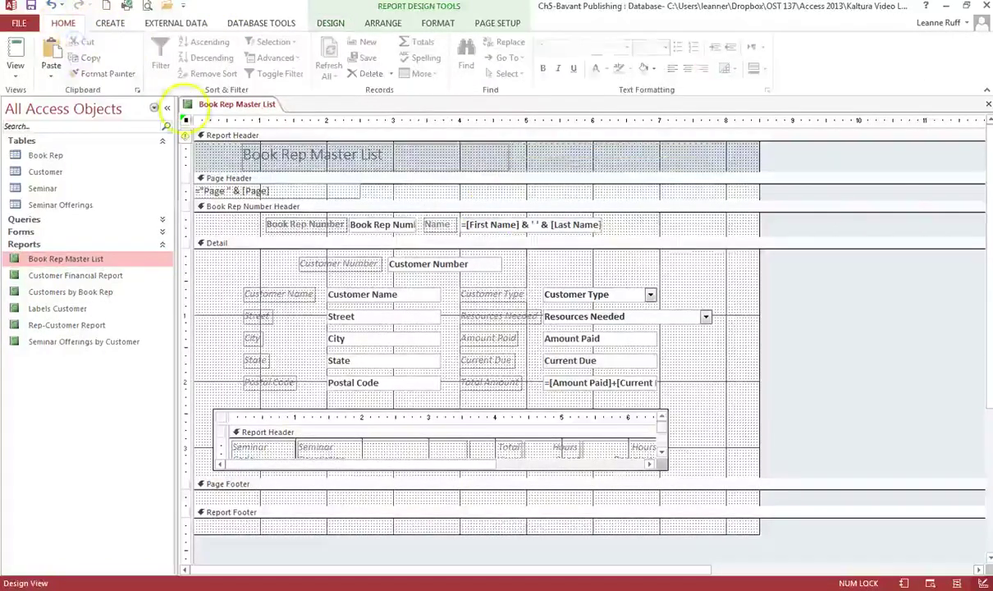
click(532, 178)
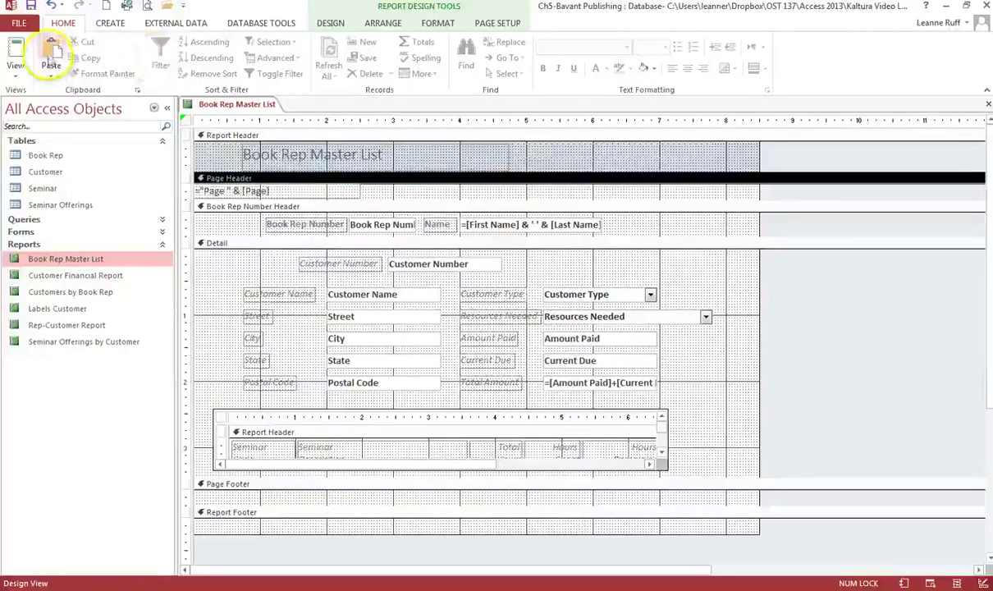
click(51, 57)
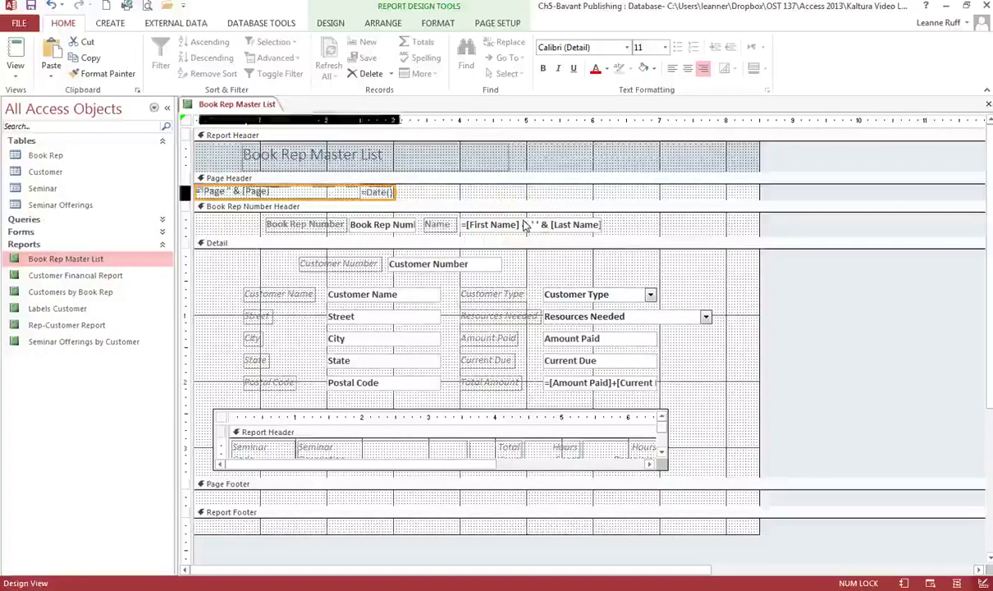
Shift the date control rightward in the Page Header so it spans from about the 5-inch to the 8-inch ruler mark.
key(ctrl+z)
key(Right)
key(Right)
key(Right)
key(Right)
key(Right)
key(Right)
key(Right)
key(Right)
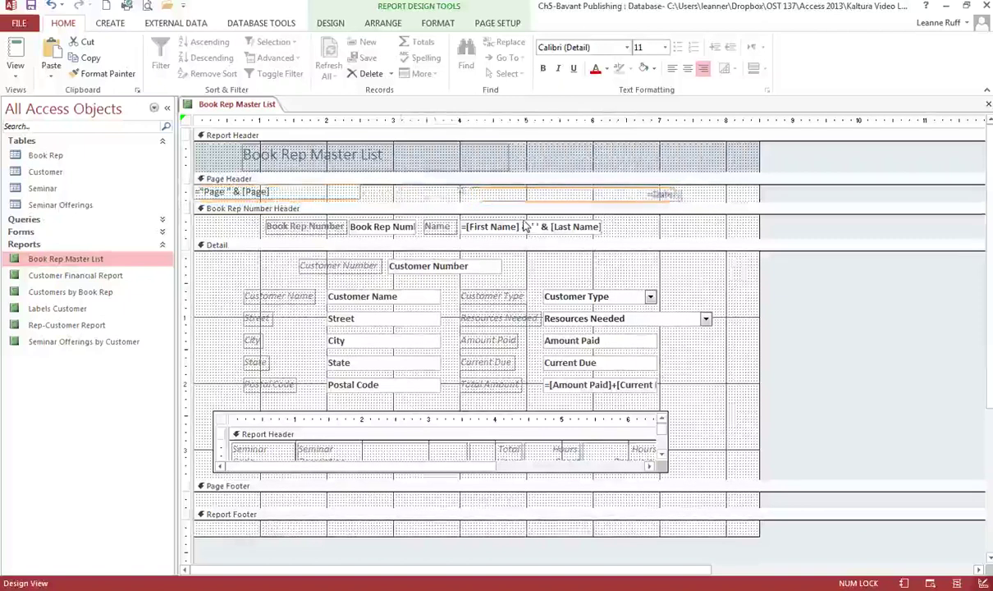
key(Right)
key(Right)
key(Right)
key(Right)
key(Right)
key(Right)
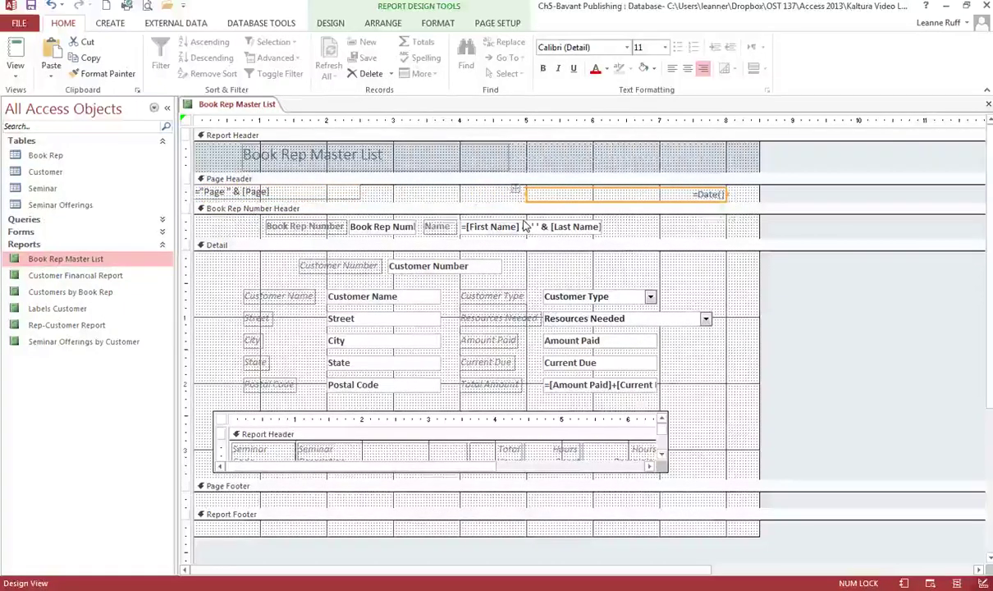
click(522, 196)
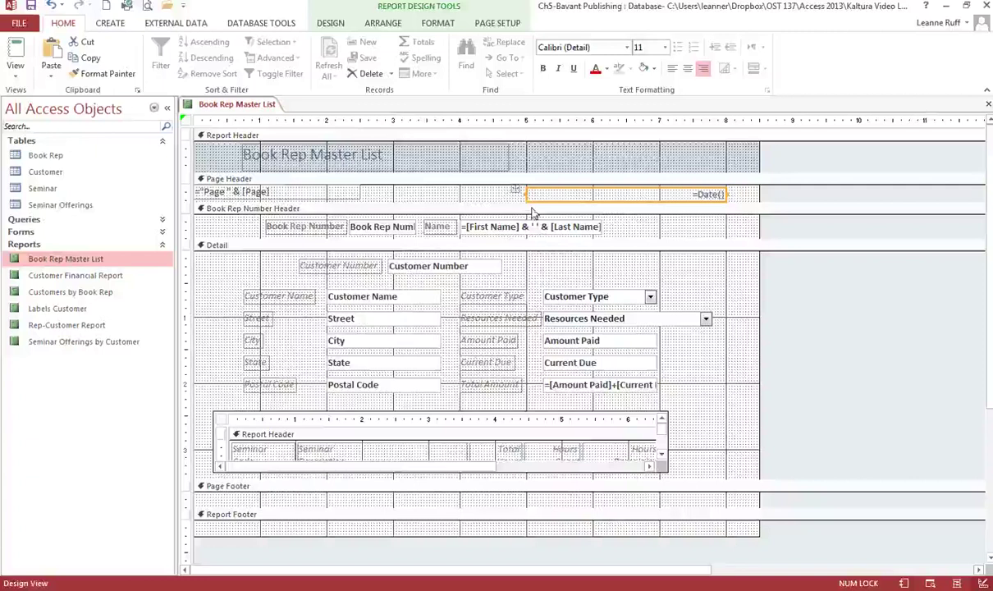
Change the Report Header section's background fill color to white.
click(513, 139)
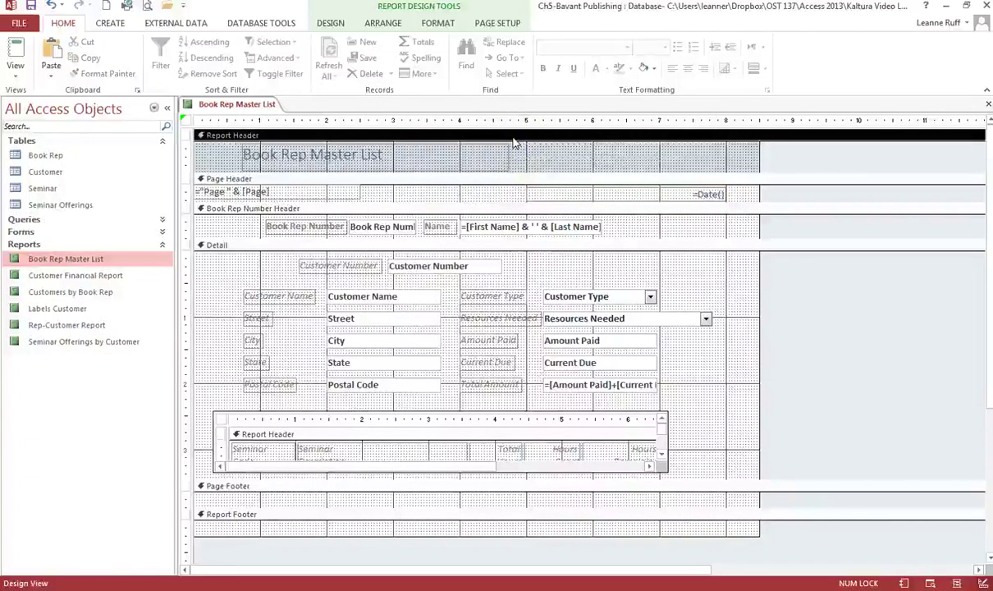
right_click(513, 141)
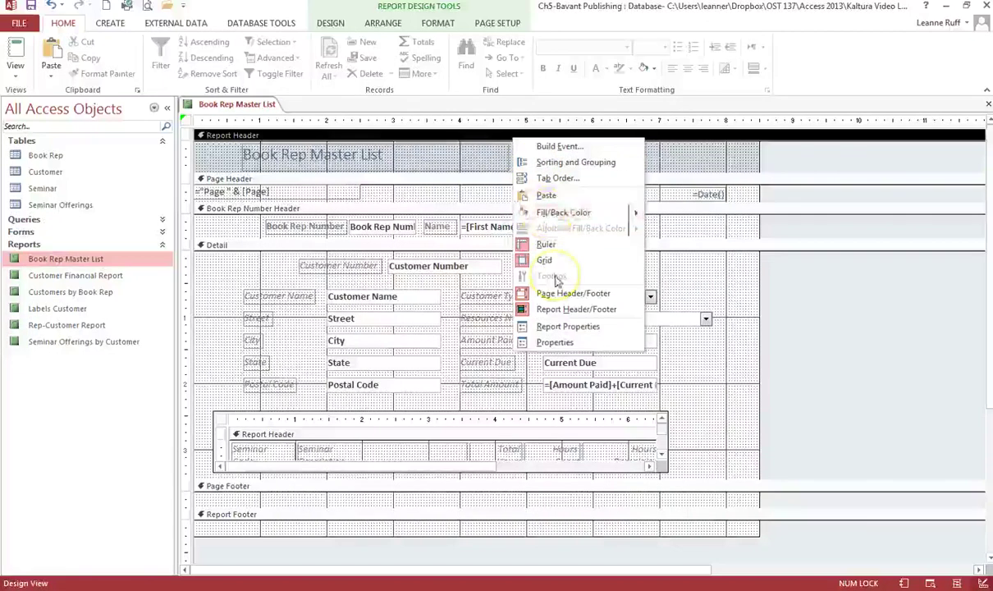
click(556, 213)
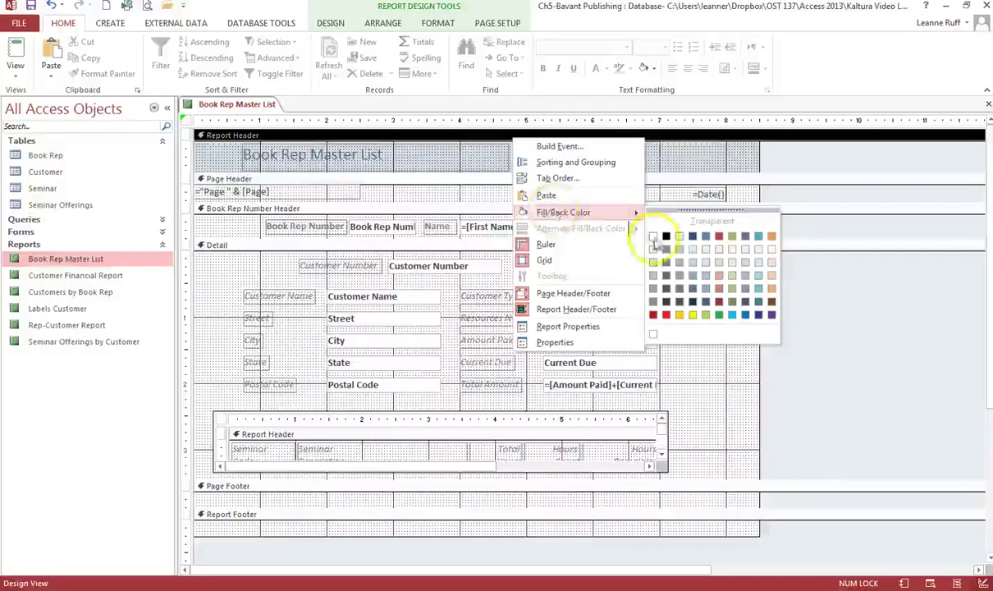
click(654, 238)
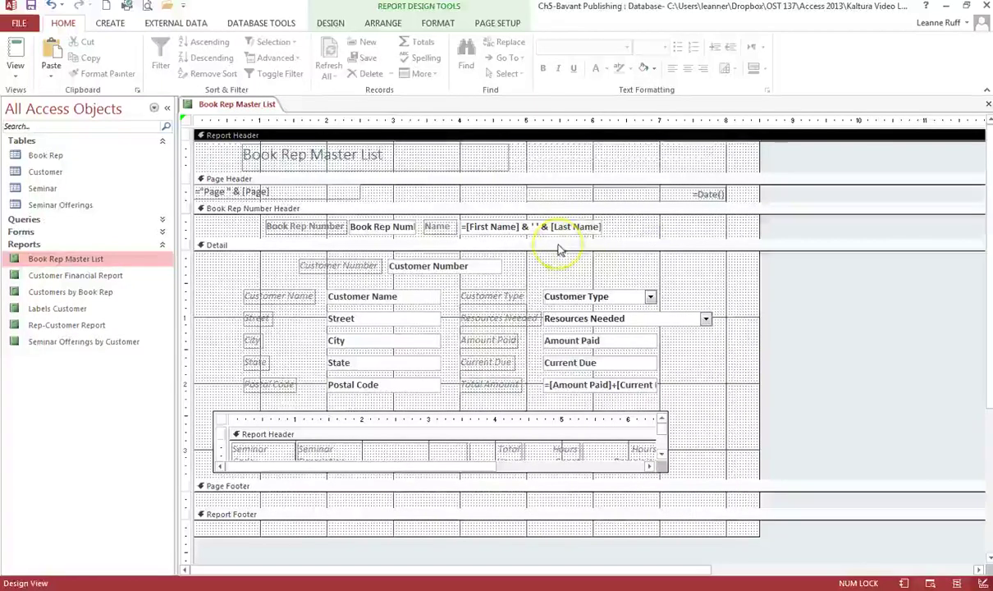
Set the Detail section's alternate fill color to None.
click(369, 242)
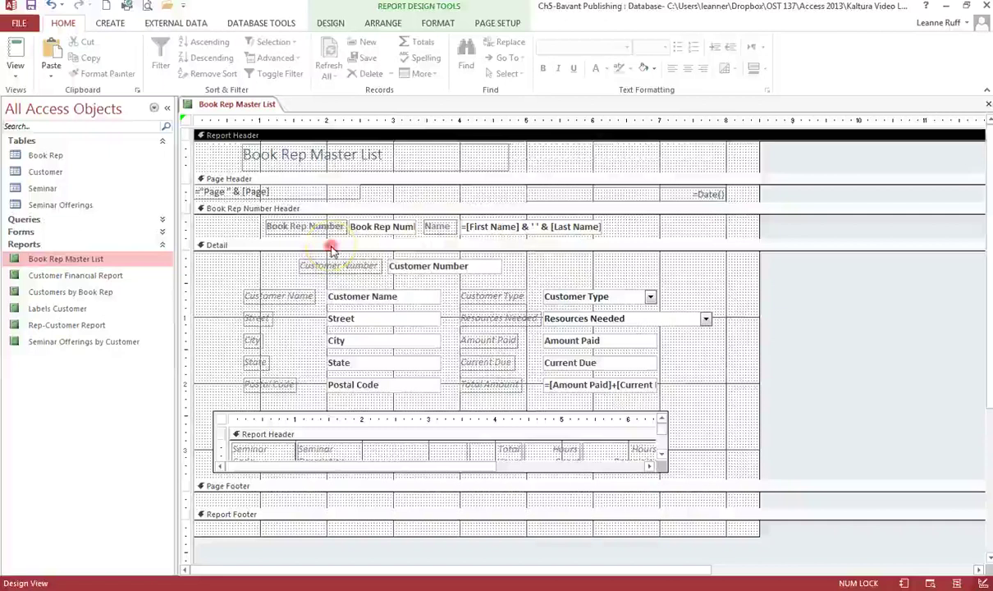
right_click(329, 246)
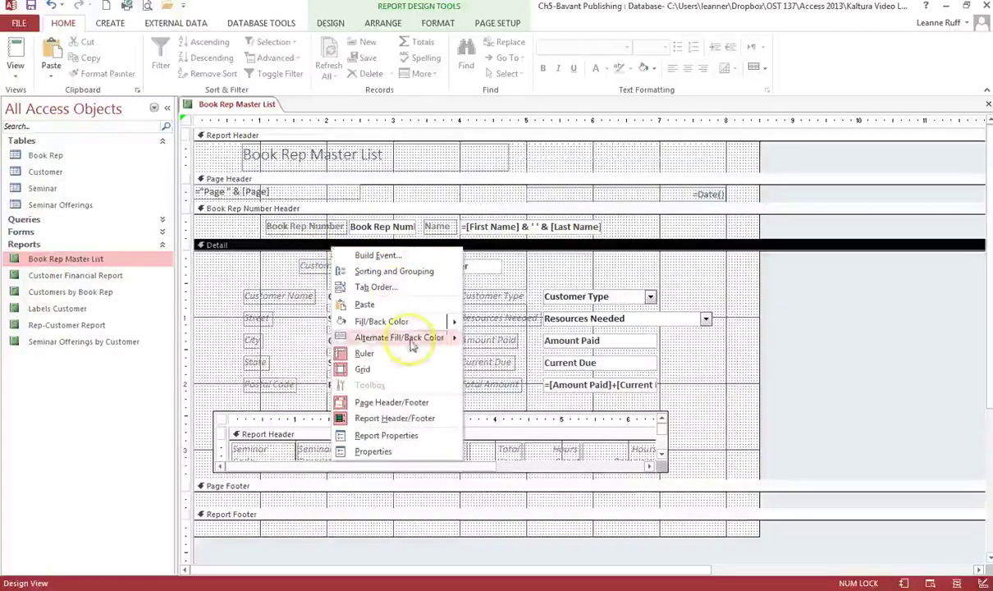
click(412, 345)
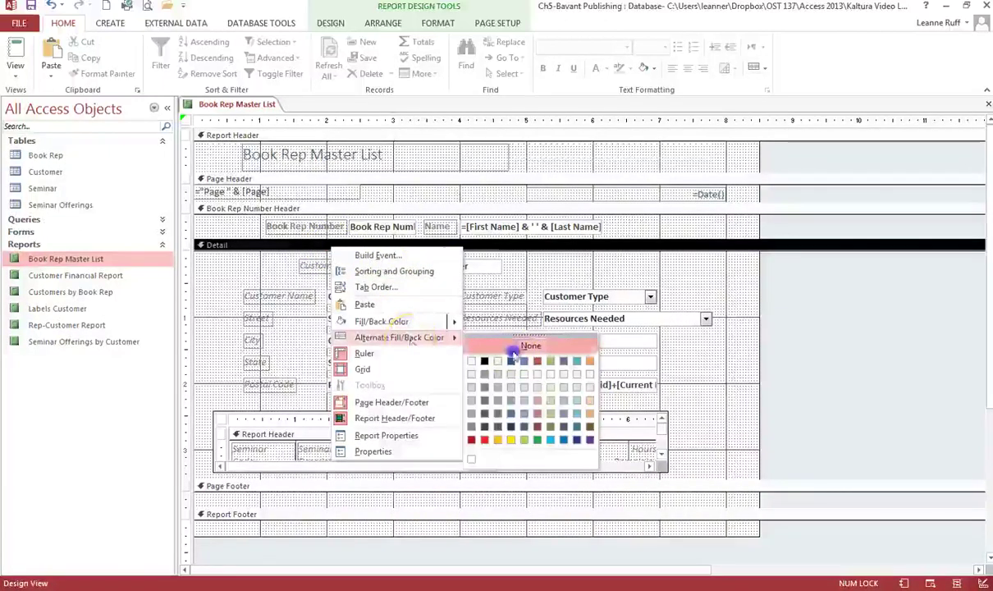
click(512, 348)
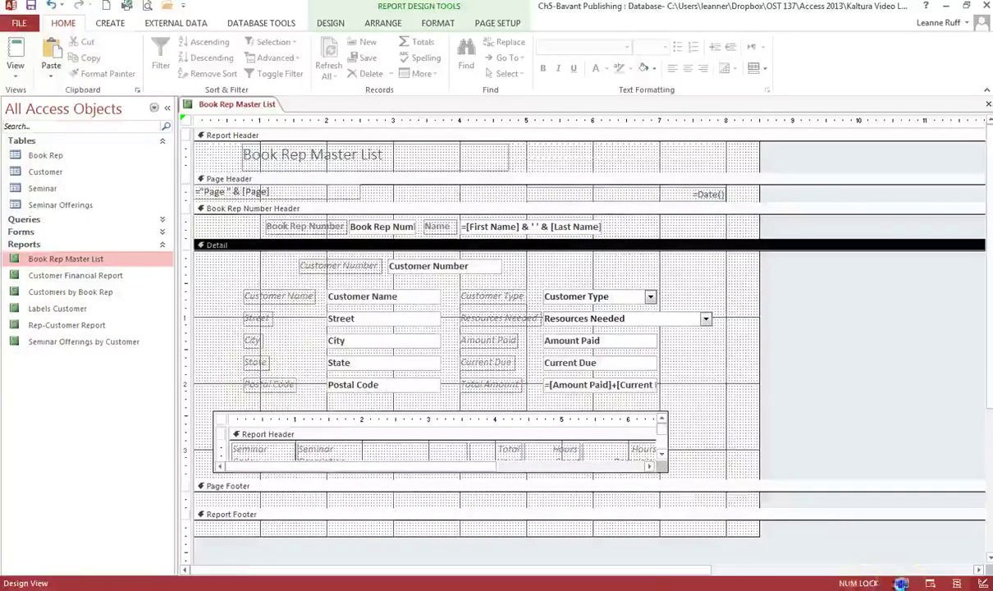
View the finished report in Report View and examine its header, page number, date, customer records and seminar subreports.
click(902, 582)
scroll(587, 419, down, 5)
scroll(596, 412, down, 3)
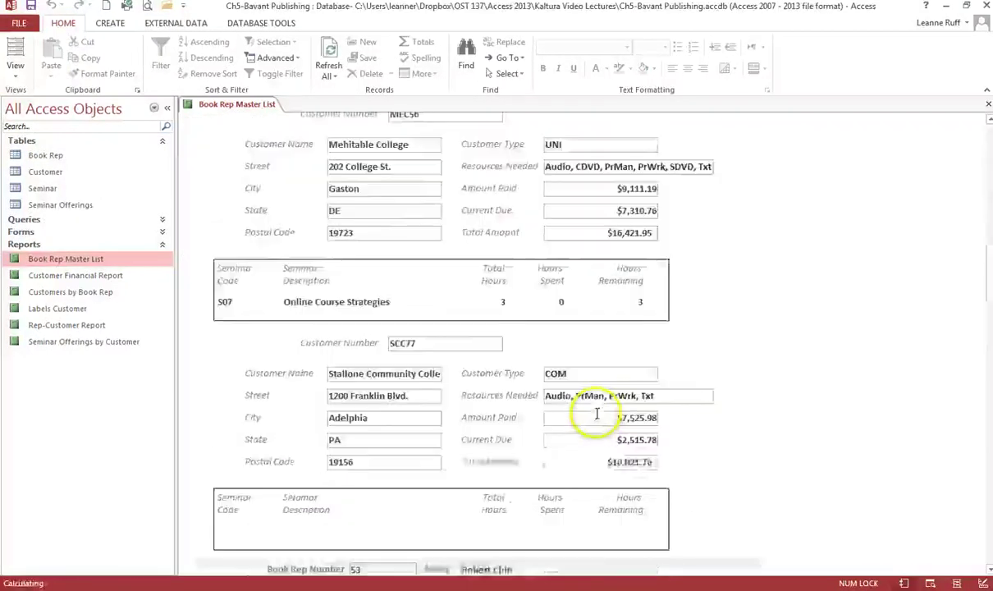
scroll(596, 413, up, 3)
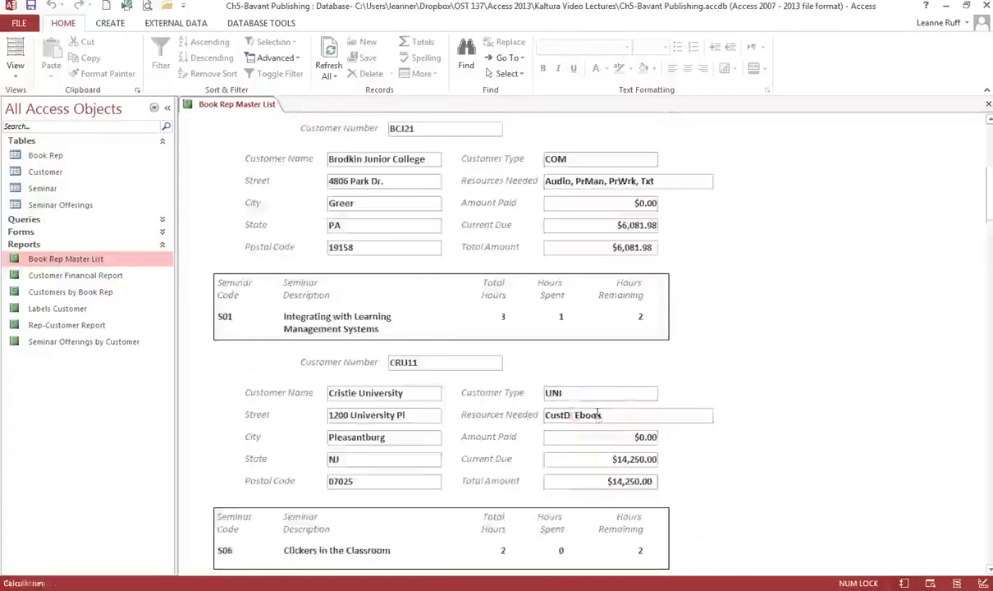
scroll(598, 414, down, 3)
scroll(595, 414, down, 3)
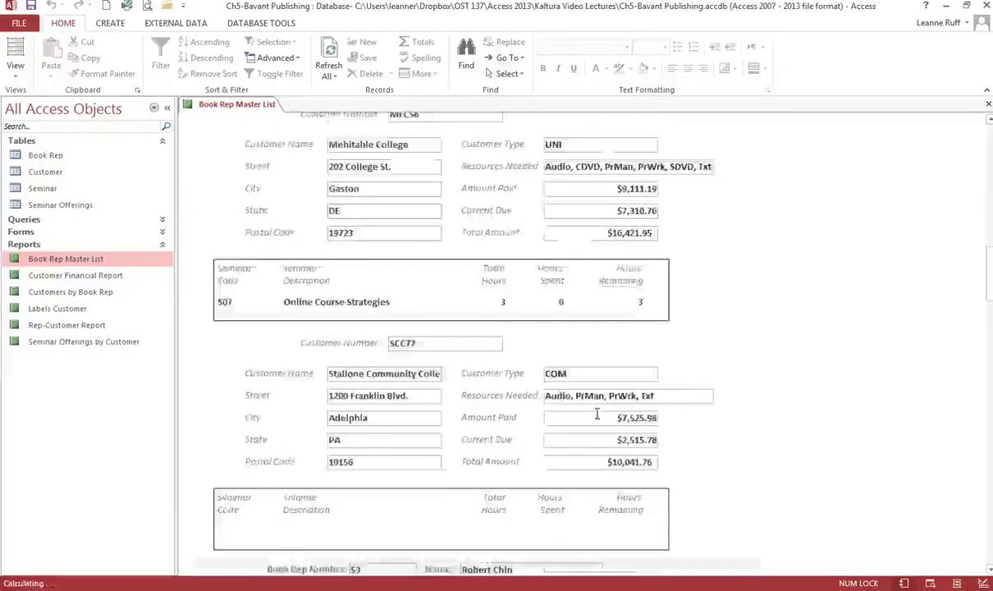
scroll(596, 414, up, 3)
scroll(440, 275, up, 3)
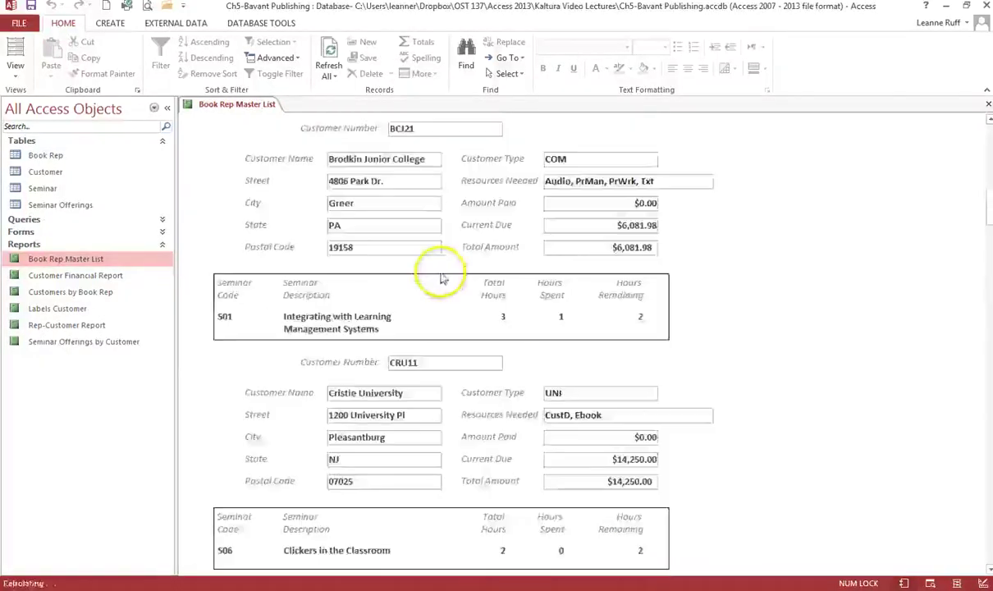
scroll(455, 333, up, 3)
scroll(455, 332, down, 5)
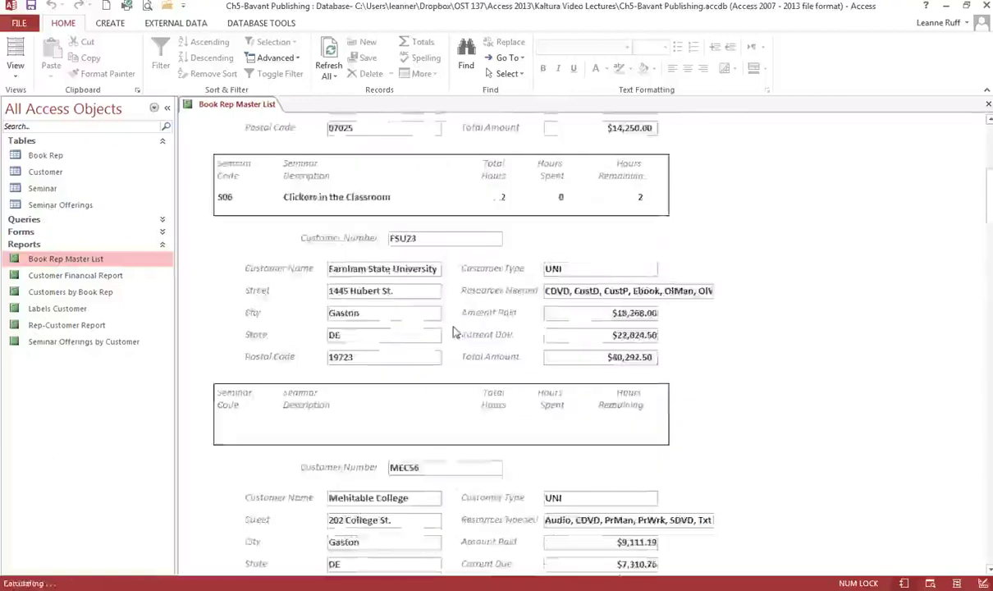
scroll(455, 330, up, 5)
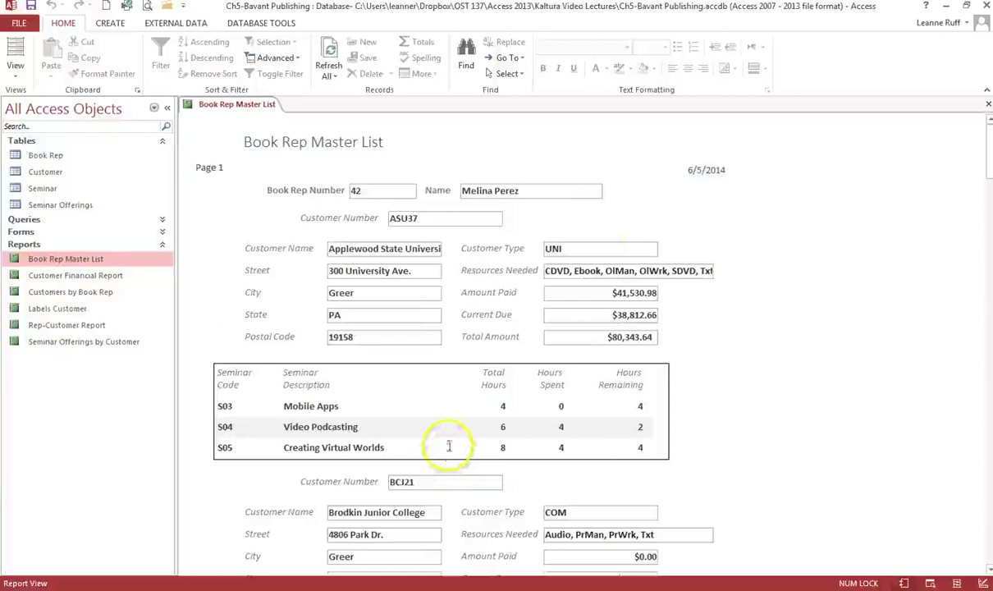
Close the Book Rep Master List report and open the Seminar Offerings by Customer report in Design View.
click(987, 107)
click(74, 343)
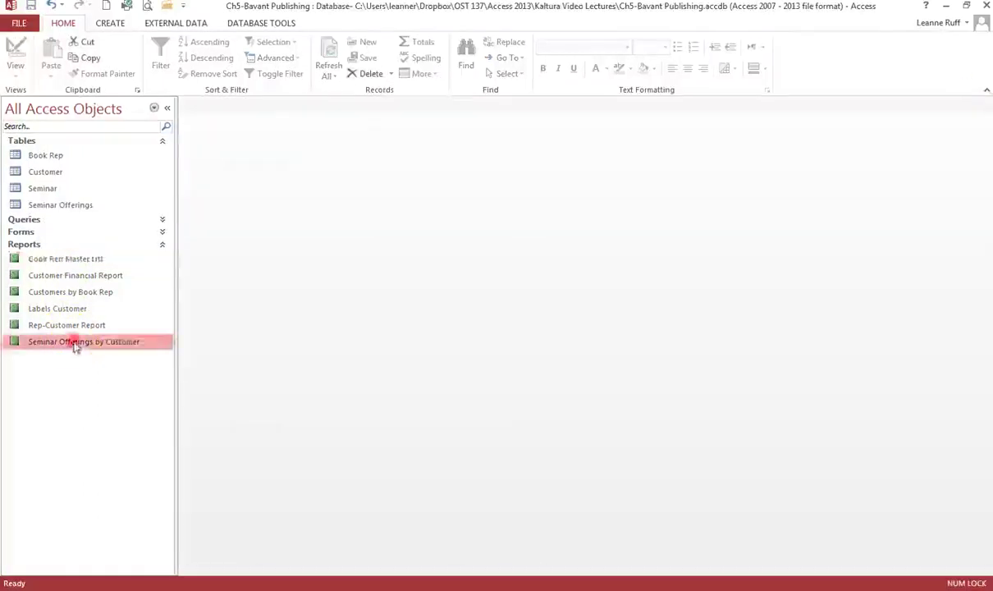
right_click(74, 343)
click(125, 384)
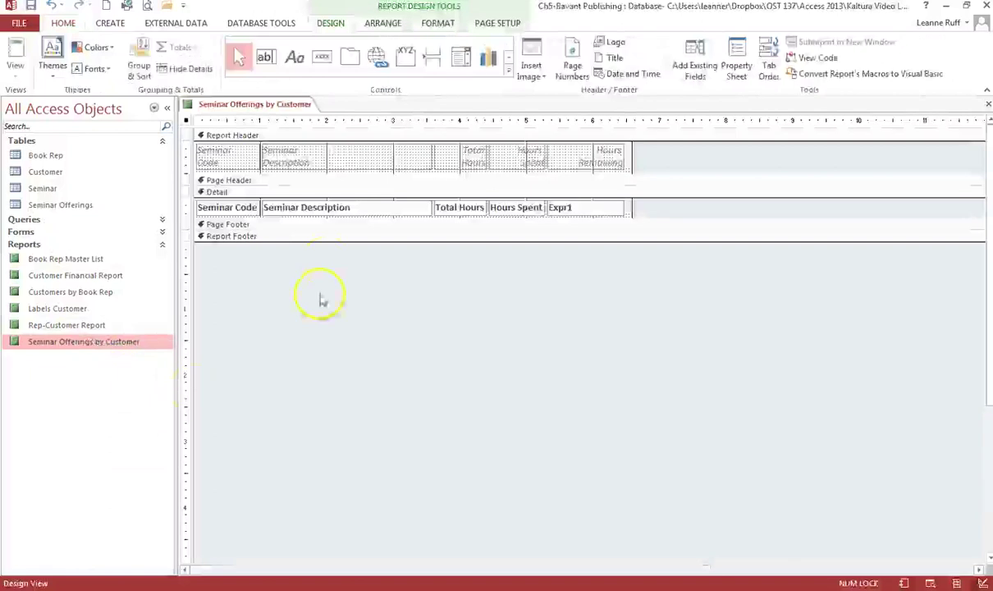
Set the alternate fill color of the Detail section in Seminar Offerings by Customer to None.
click(207, 193)
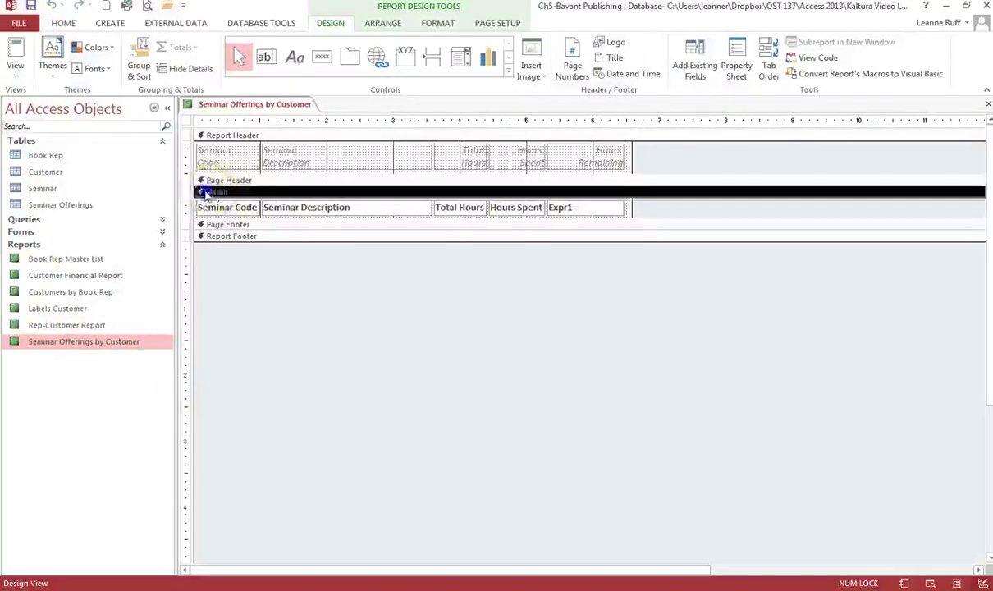
right_click(473, 196)
mouse_move(530, 287)
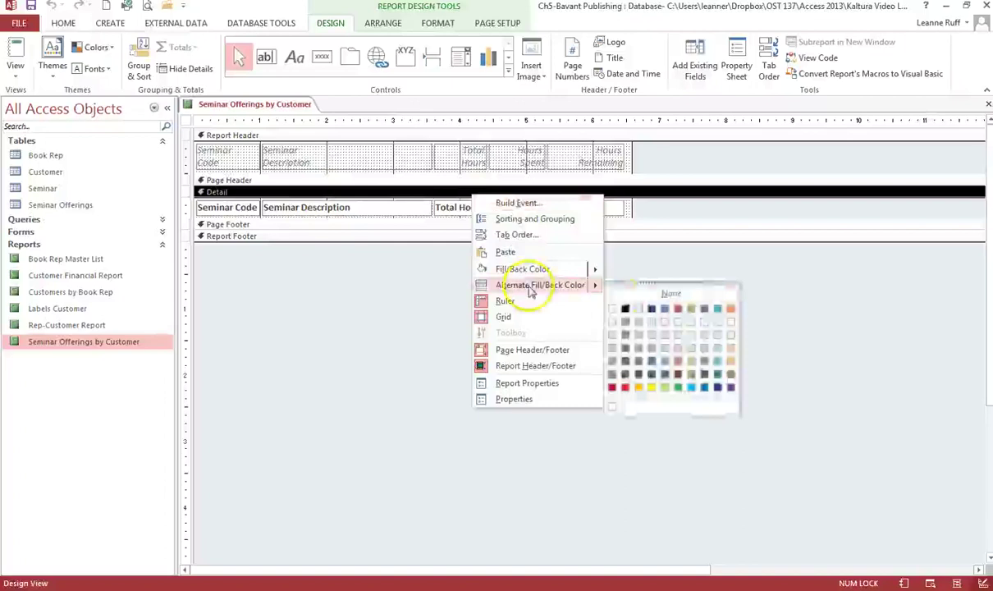
click(617, 291)
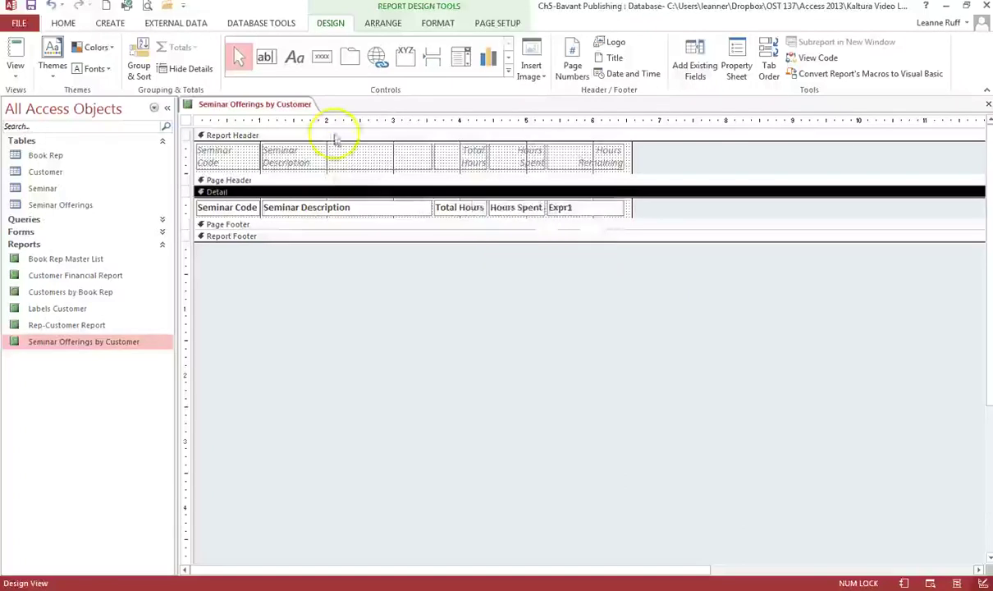
Save and close the Seminar Offerings by Customer report.
click(334, 136)
right_click(337, 138)
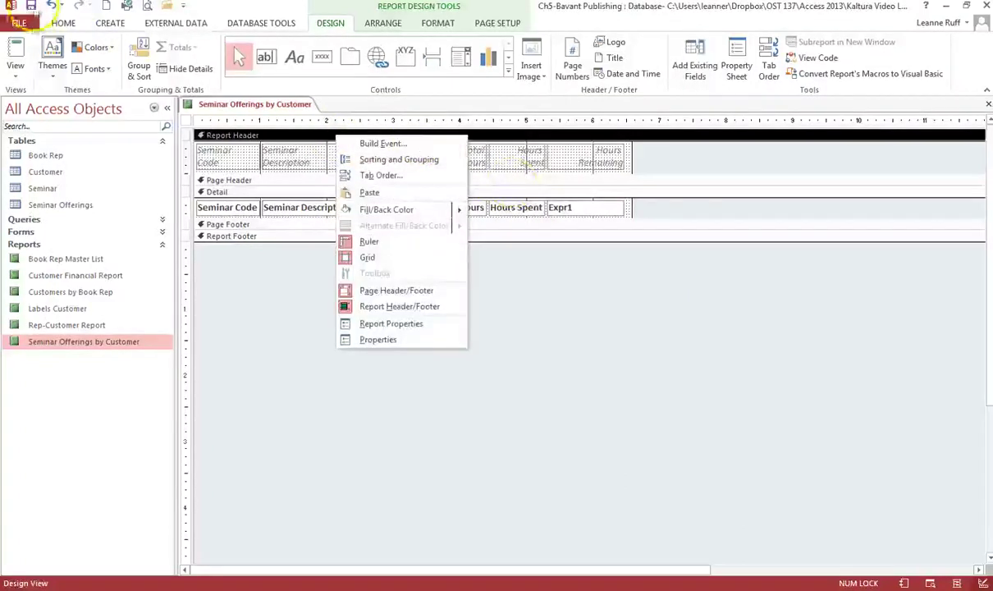
click(33, 24)
click(988, 104)
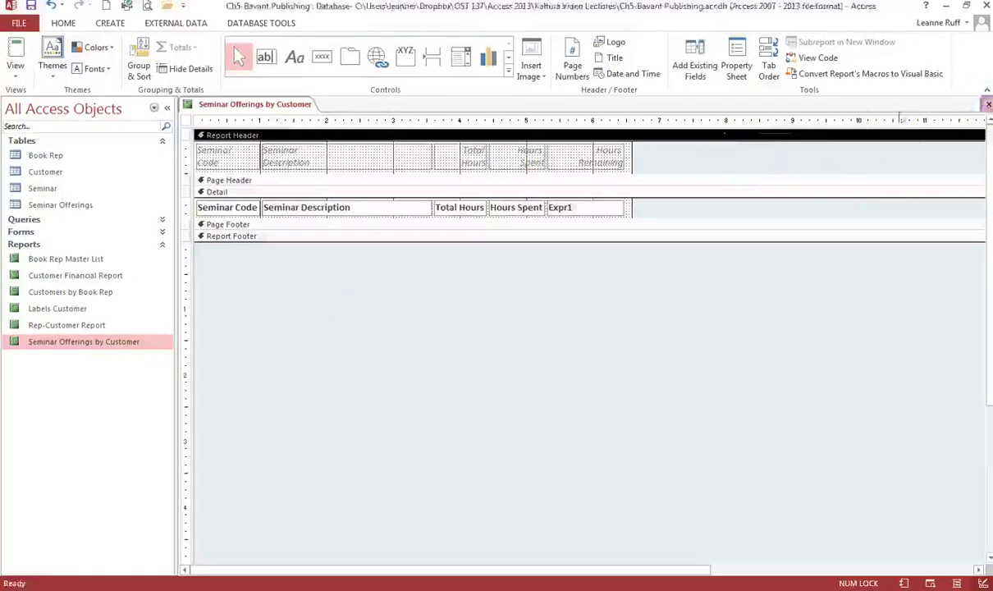
Reopen the Book Rep Master List report and examine the row shading in its seminar subreports and book rep group headers.
double_click(78, 261)
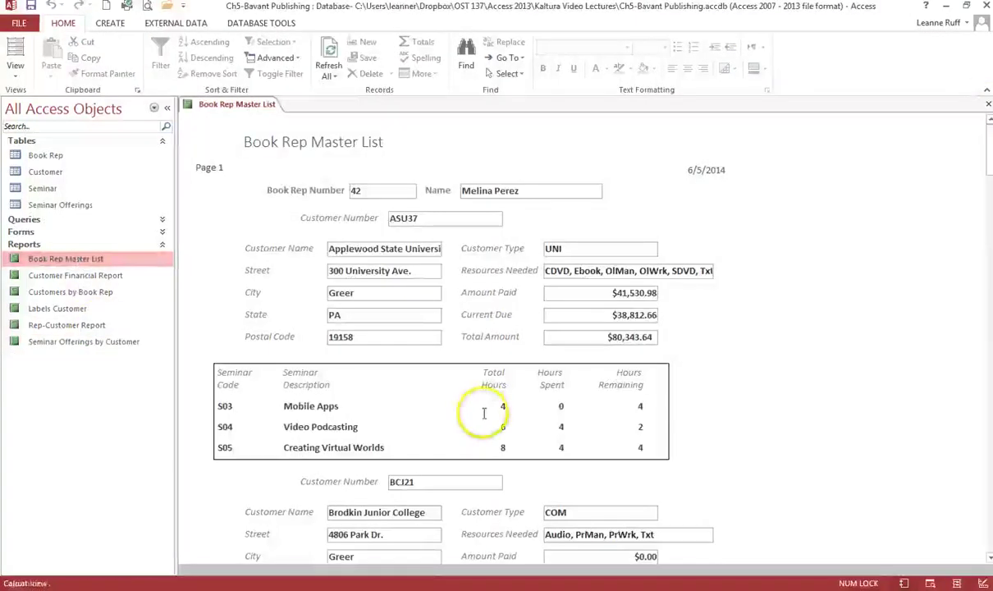
scroll(465, 410, down, 5)
scroll(465, 410, down, 5)
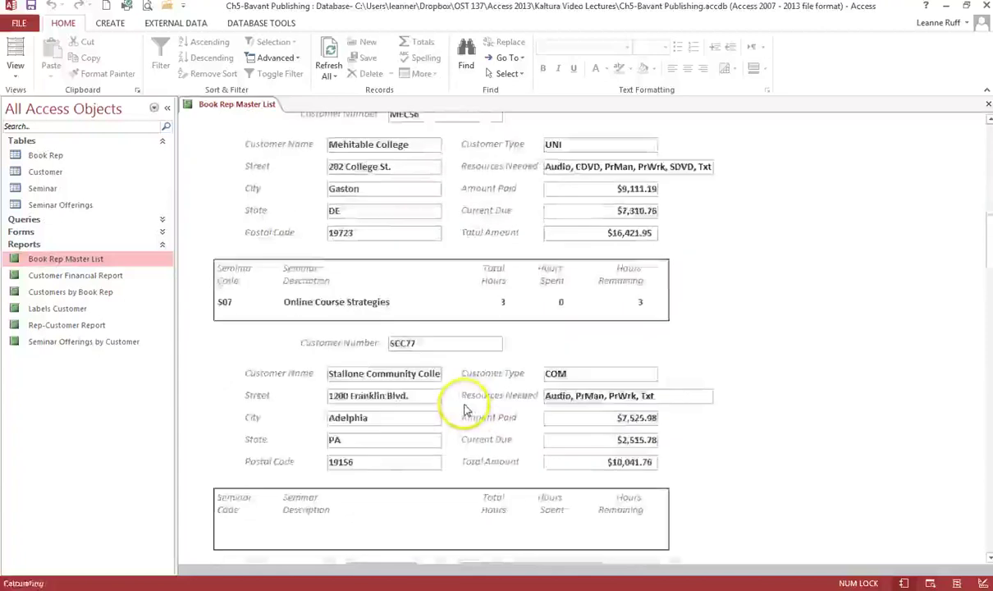
scroll(465, 408, up, 5)
scroll(464, 408, down, 5)
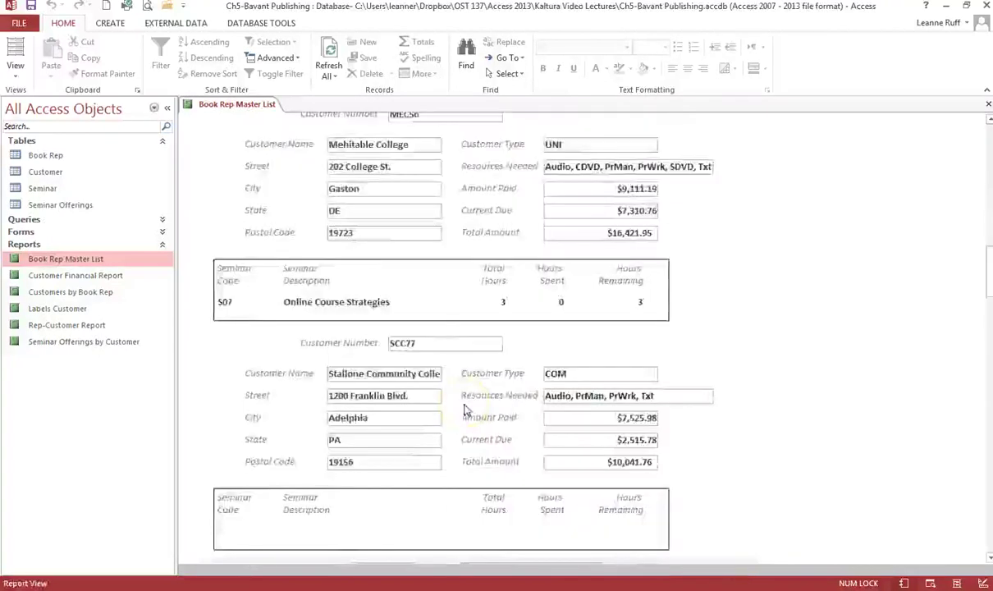
scroll(466, 410, up, 5)
scroll(466, 410, down, 10)
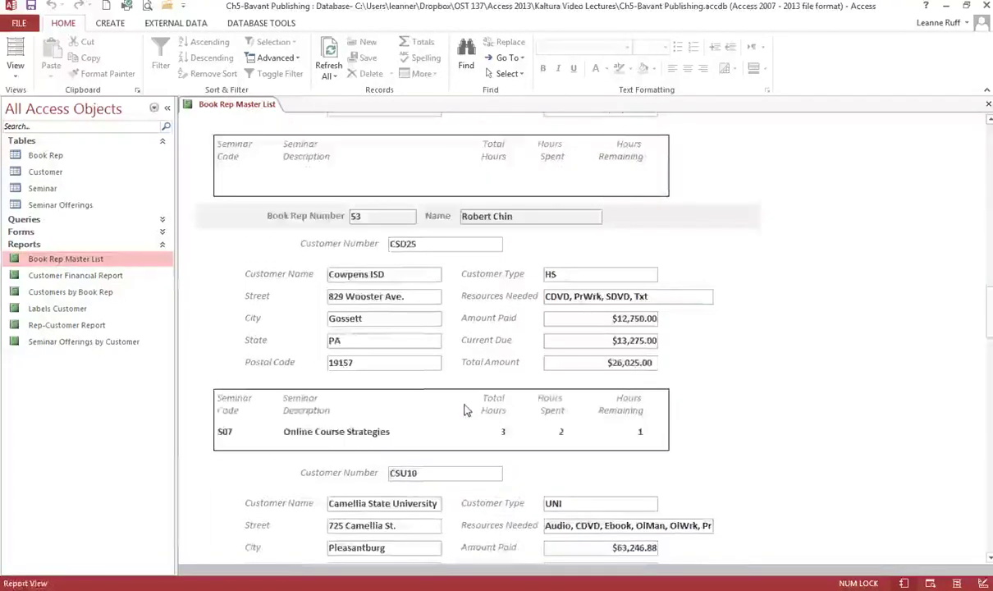
scroll(465, 410, up, 5)
scroll(465, 411, down, 5)
click(333, 245)
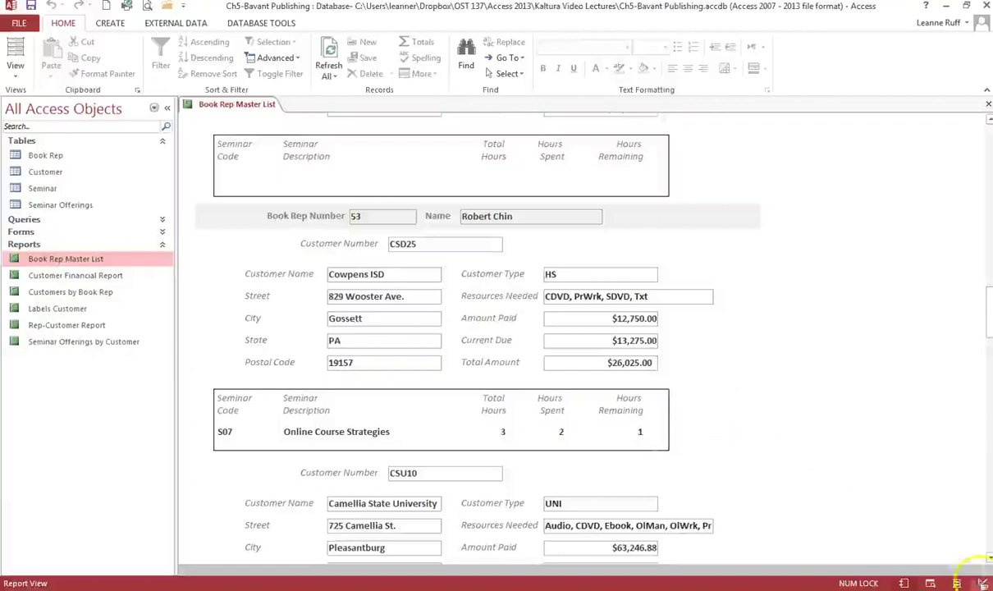
Set the Book Rep Number Header section's alternate fill color to None in the Book Rep Master List's Design View.
click(982, 582)
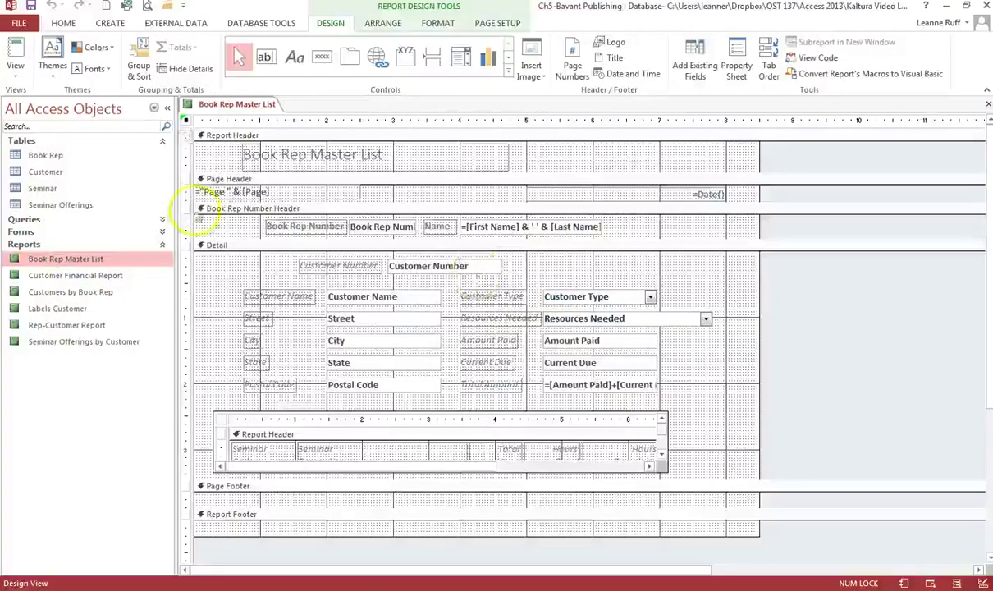
right_click(224, 211)
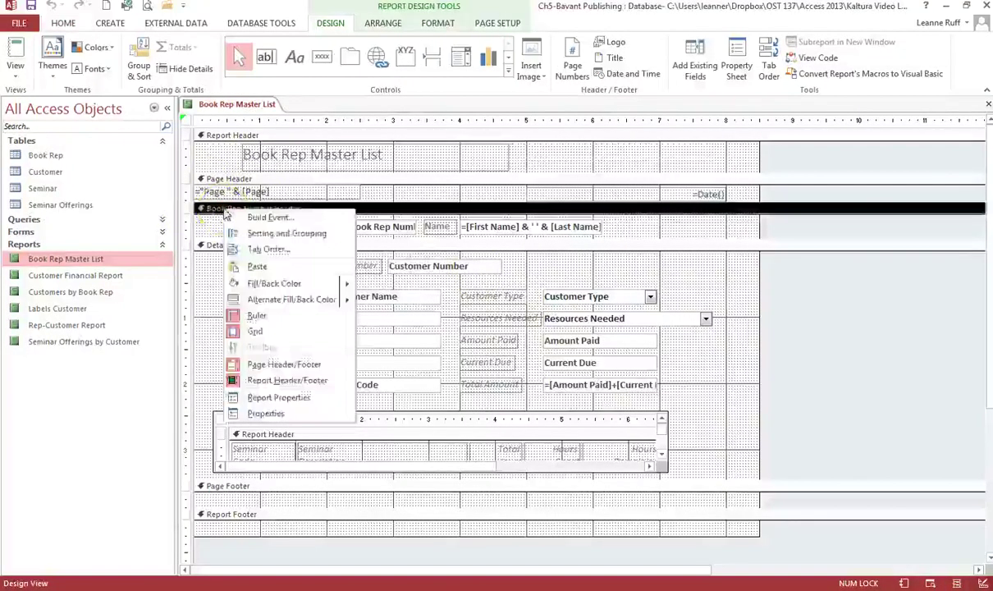
mouse_move(279, 300)
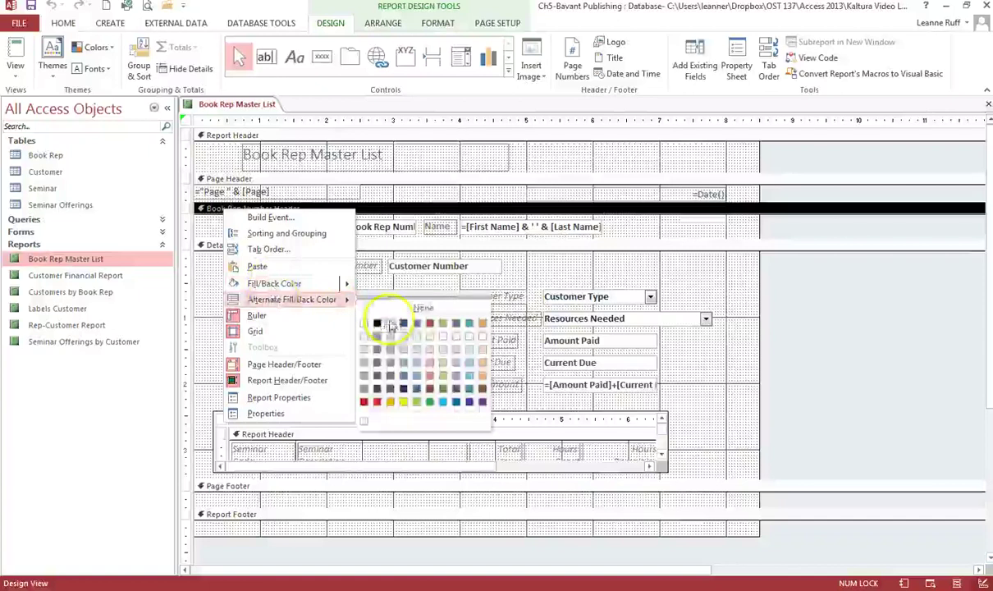
click(392, 308)
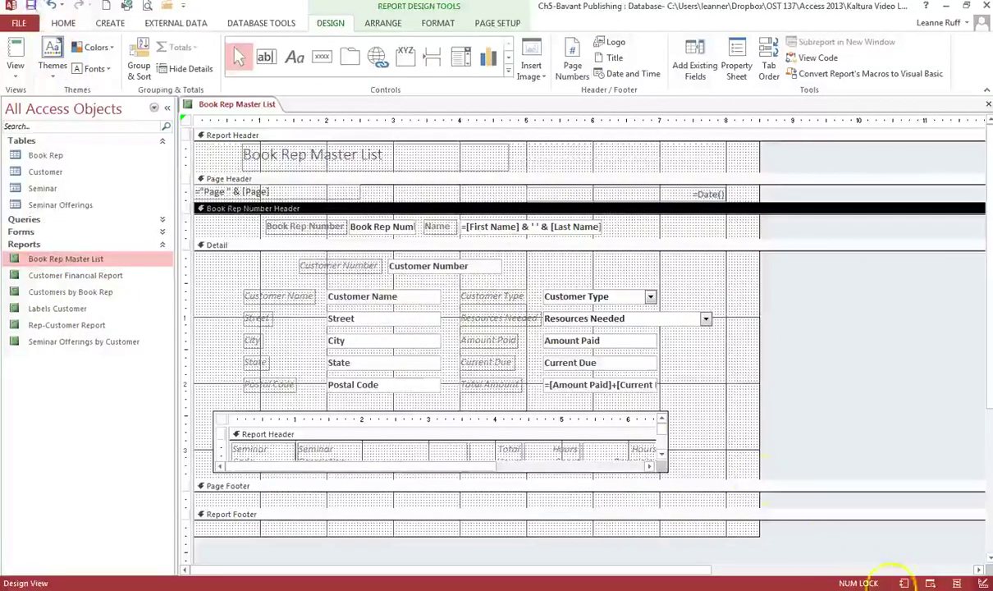
View the Book Rep Master List in Report View and check the section backgrounds through to the last record.
click(903, 583)
scroll(520, 362, down, 20)
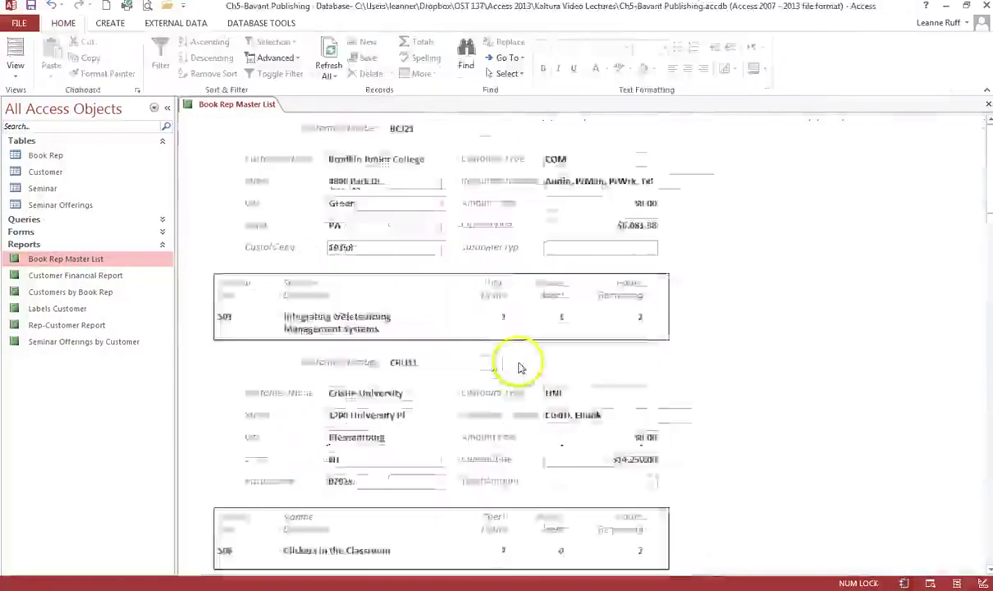
scroll(518, 367, down, 15)
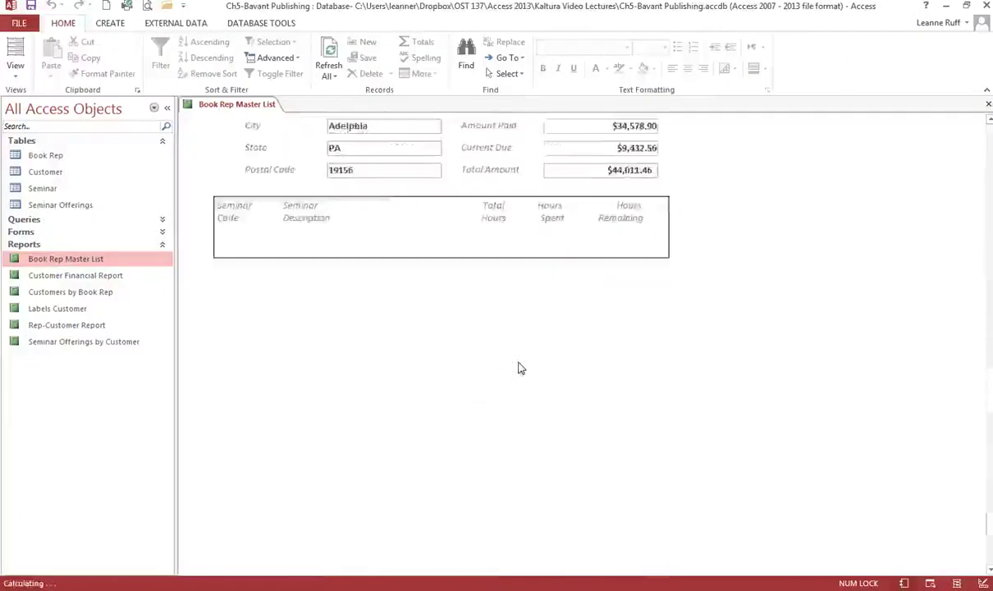
scroll(518, 364, up, 20)
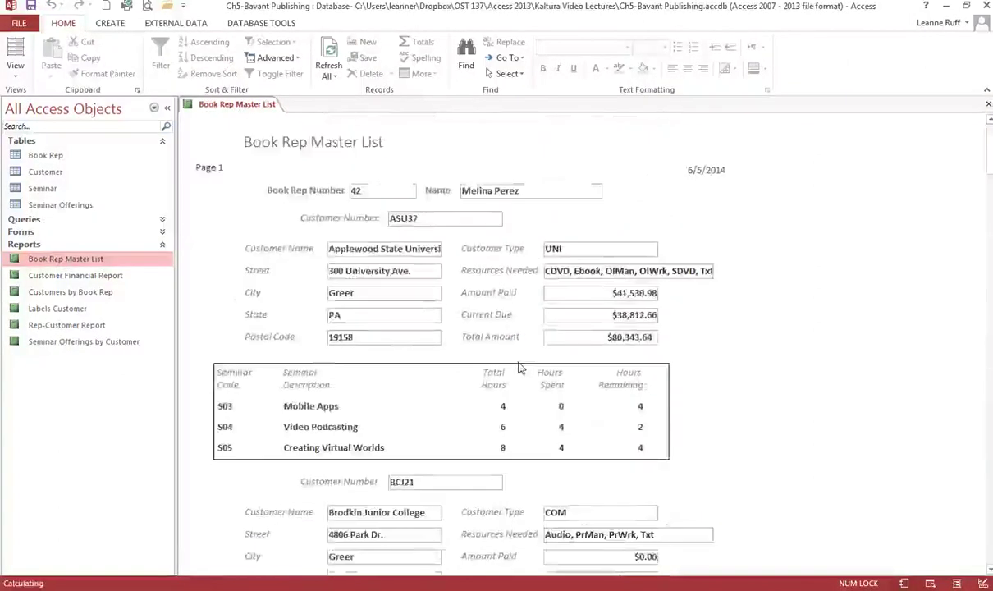